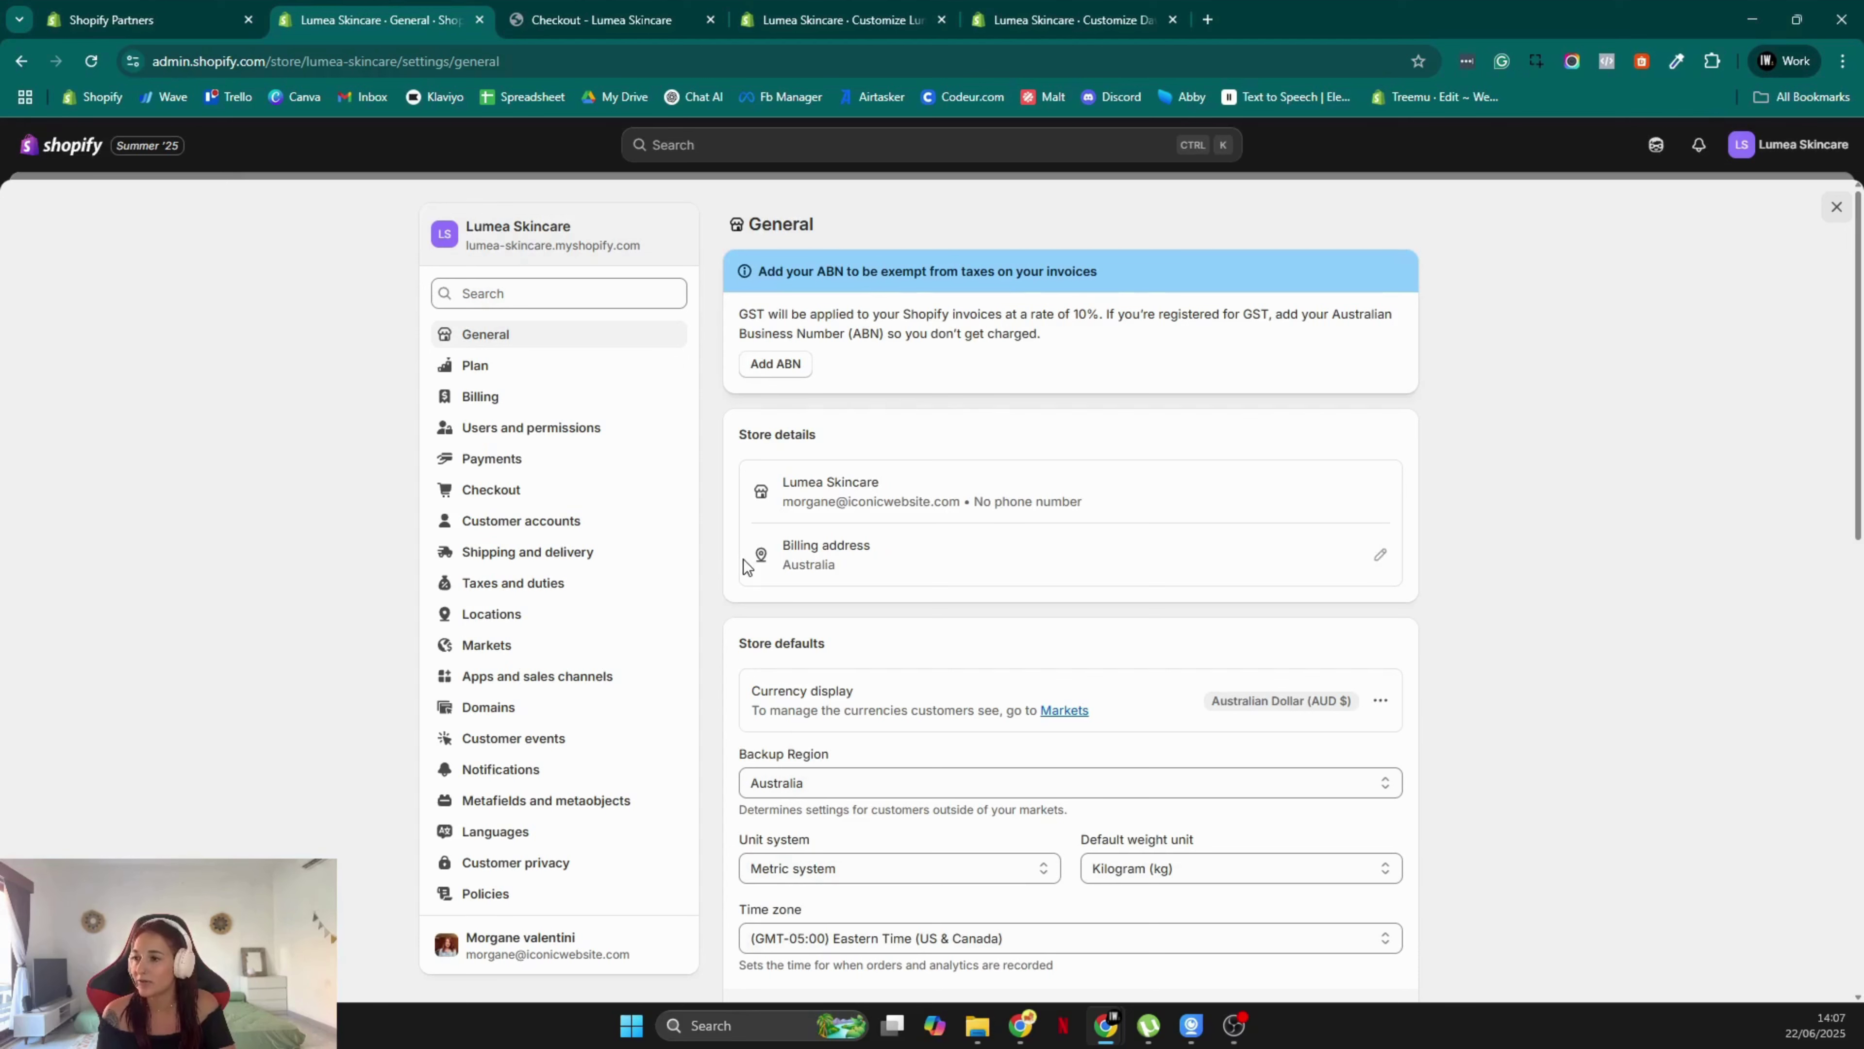
Open the General shipping rates profile in the Shipping and delivery settings and review its shipping zones
click(524, 562)
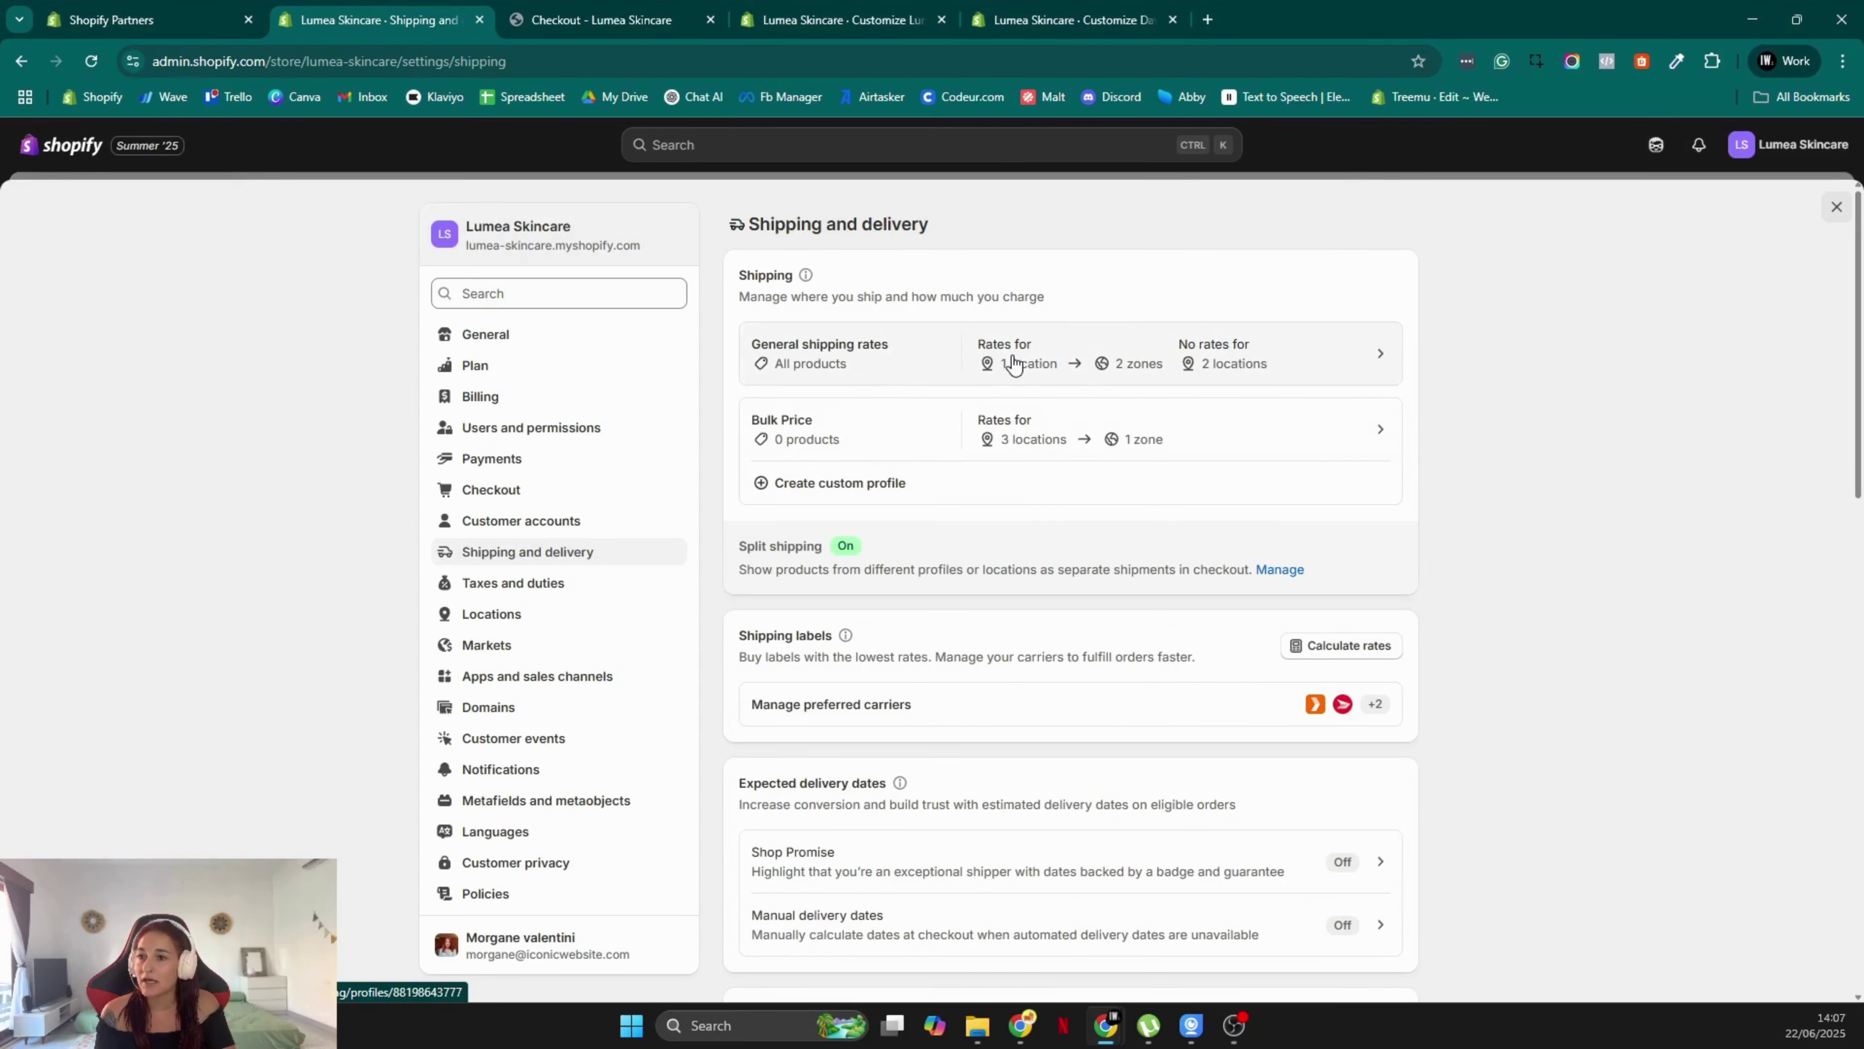
click(1012, 364)
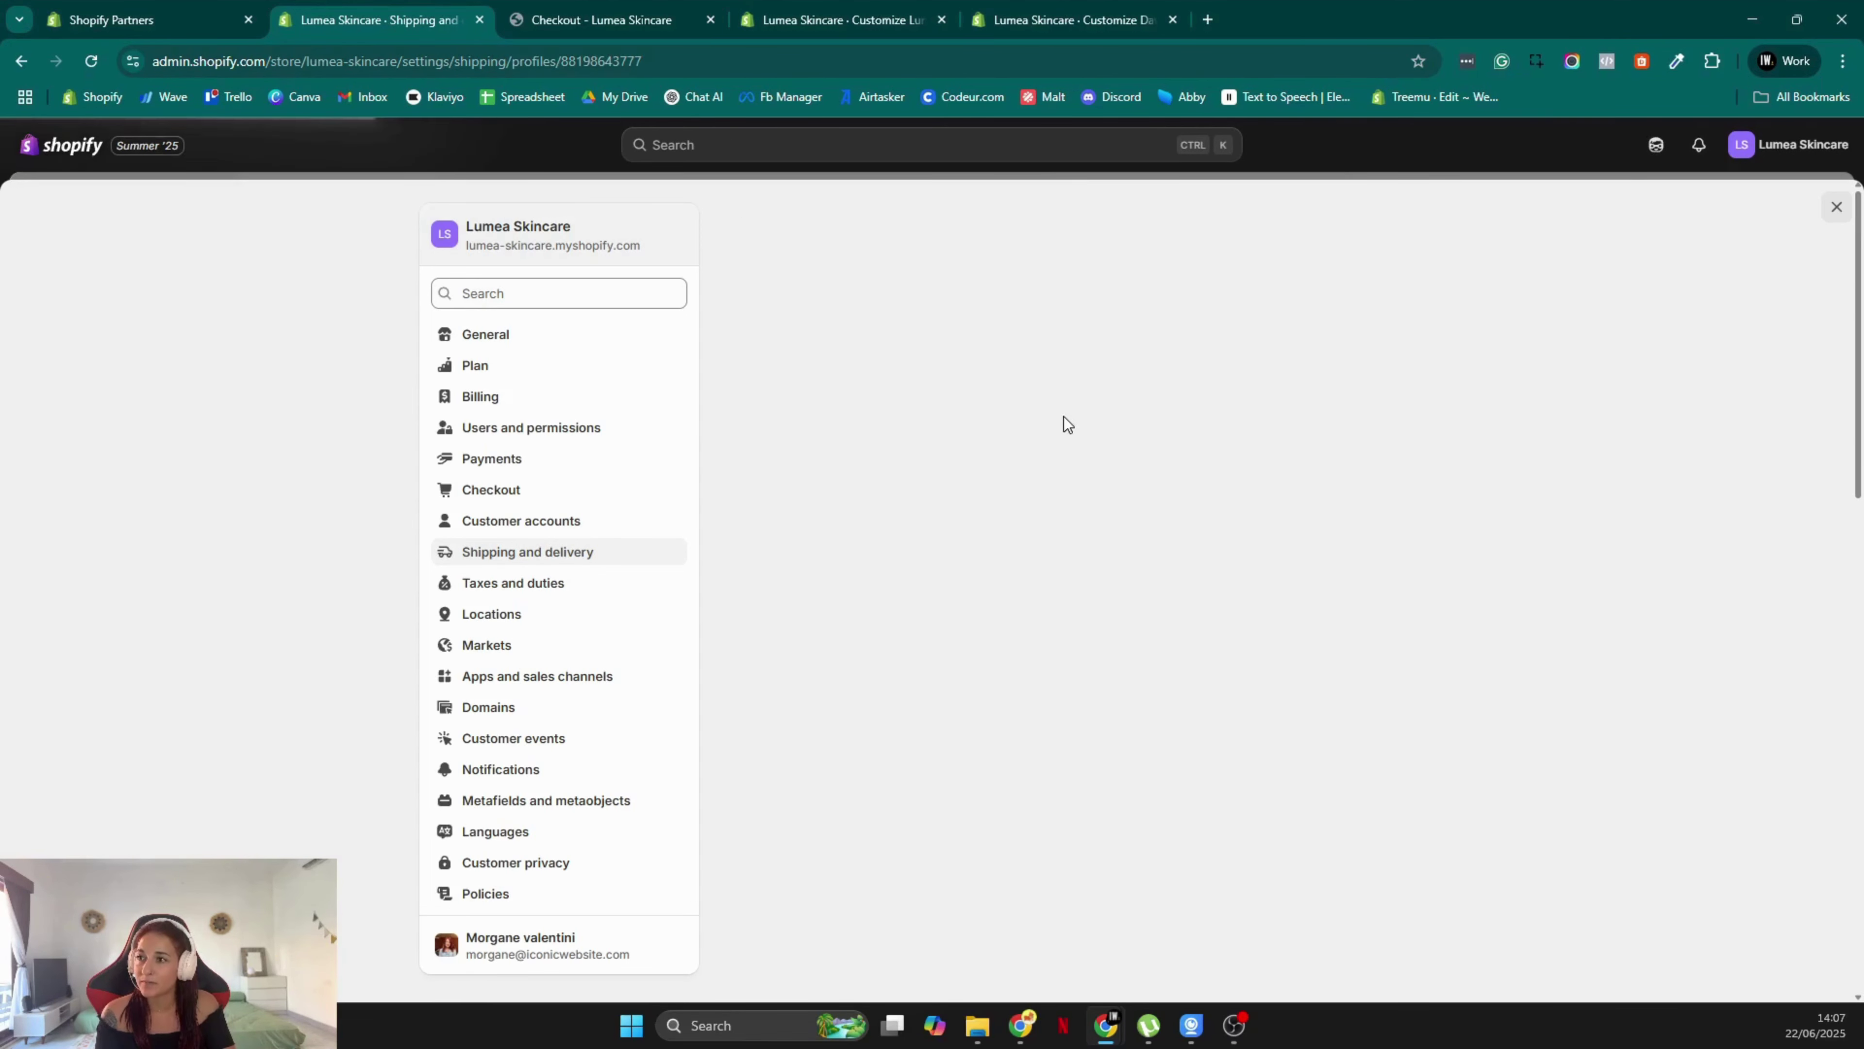
scroll(1235, 612, down, 5)
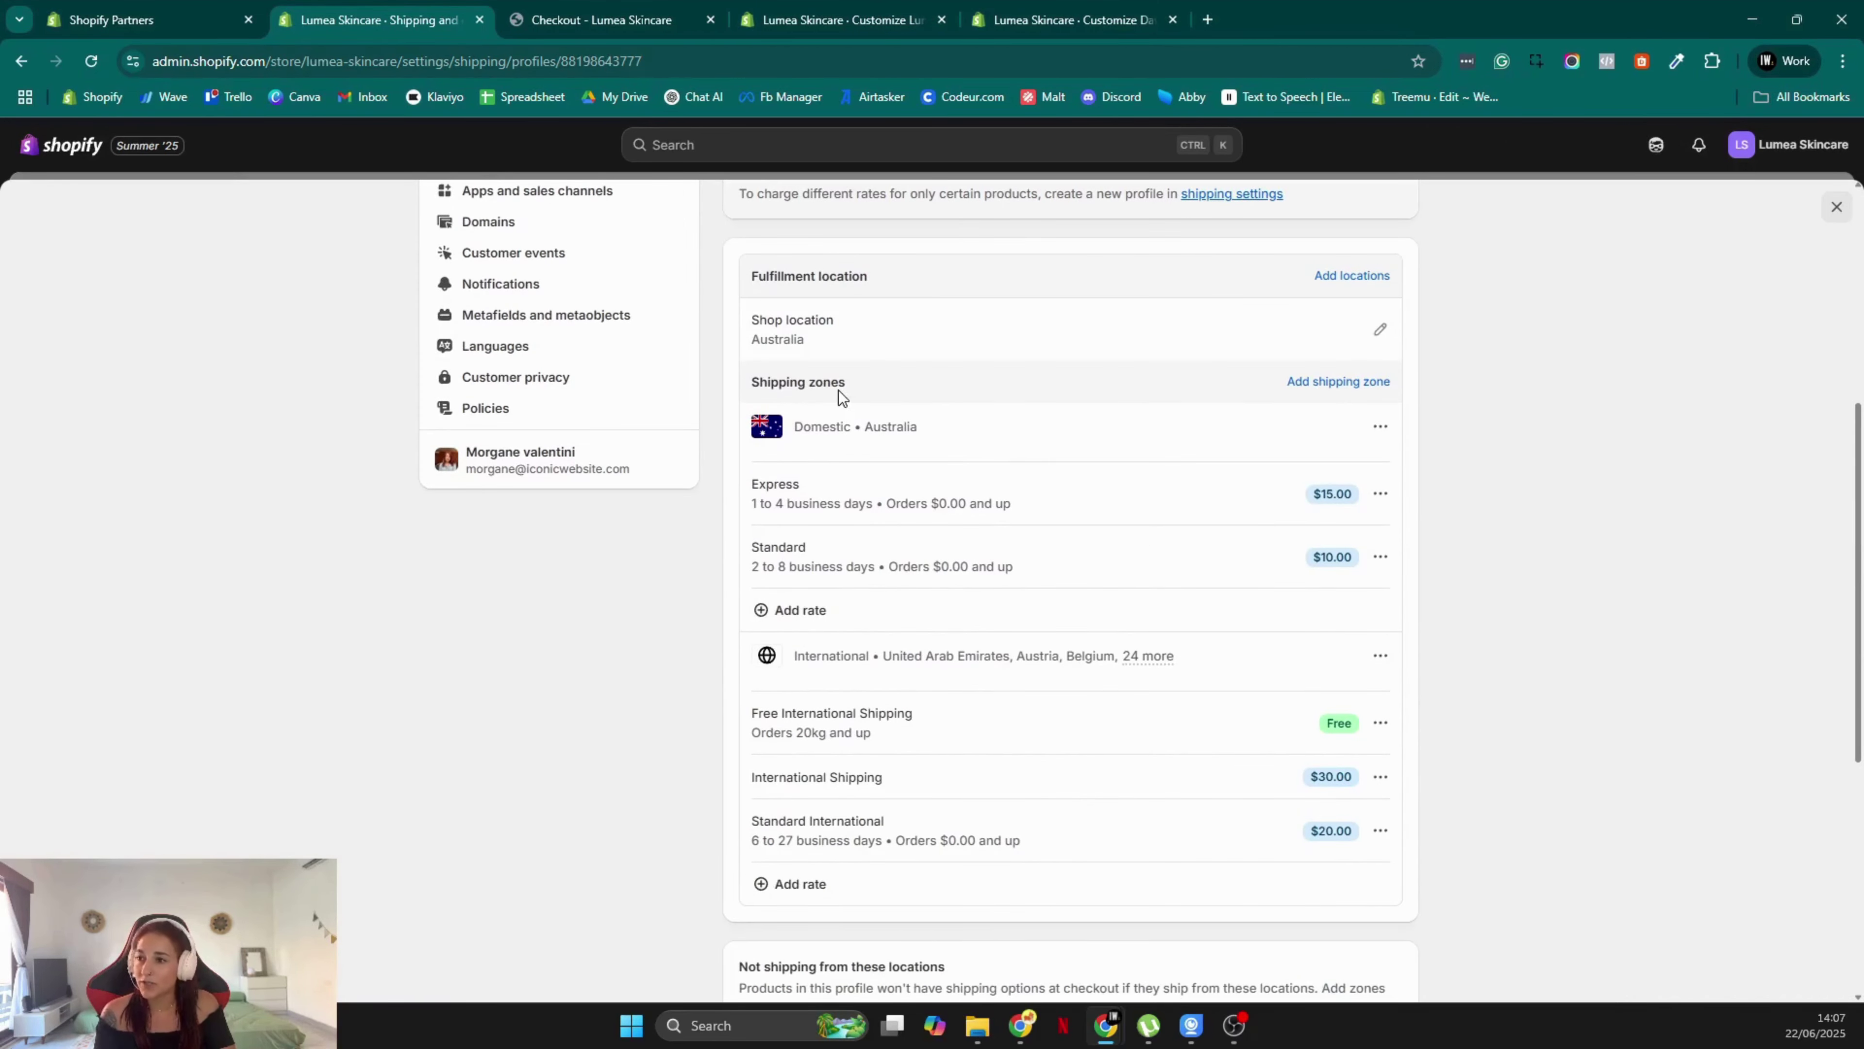
scroll(1069, 462, down, 2)
drag(797, 461, 885, 464)
scroll(1028, 492, up, 2)
click(976, 483)
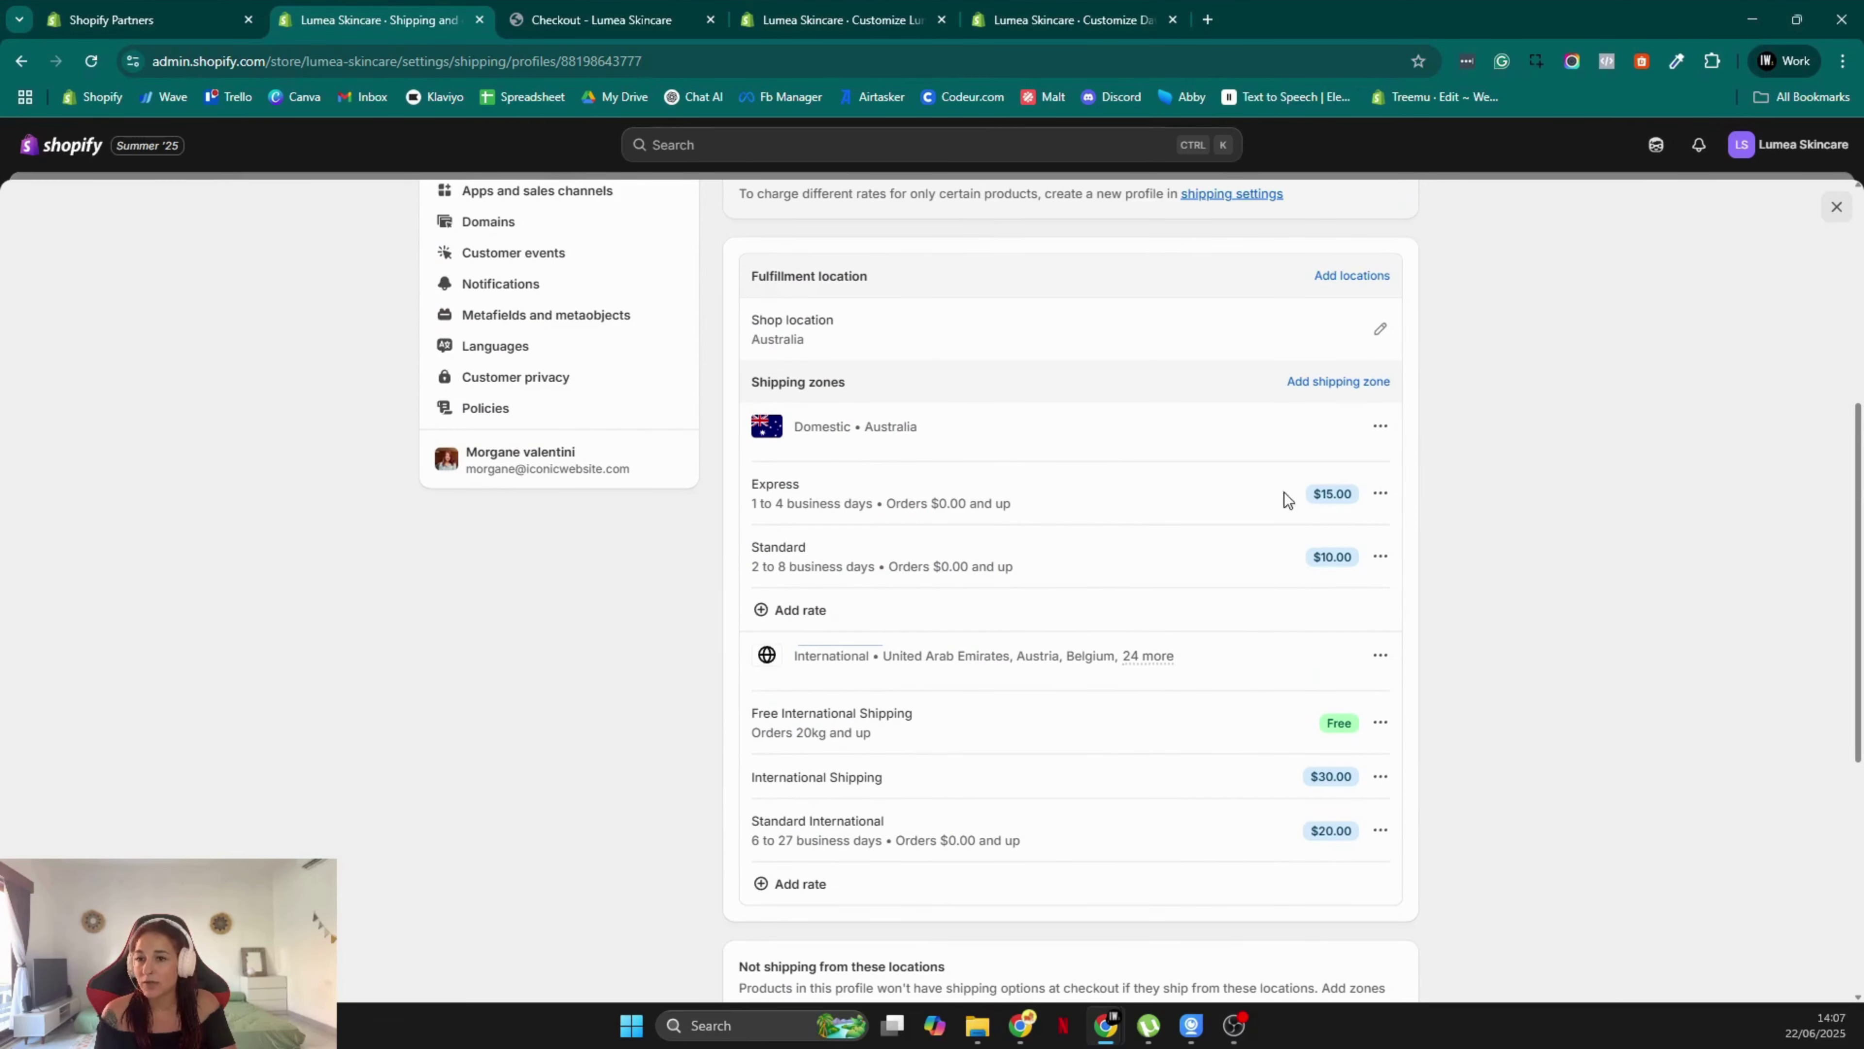
Delete the Express and Standard rates from the Domestic shipping zone
click(1380, 493)
click(1348, 576)
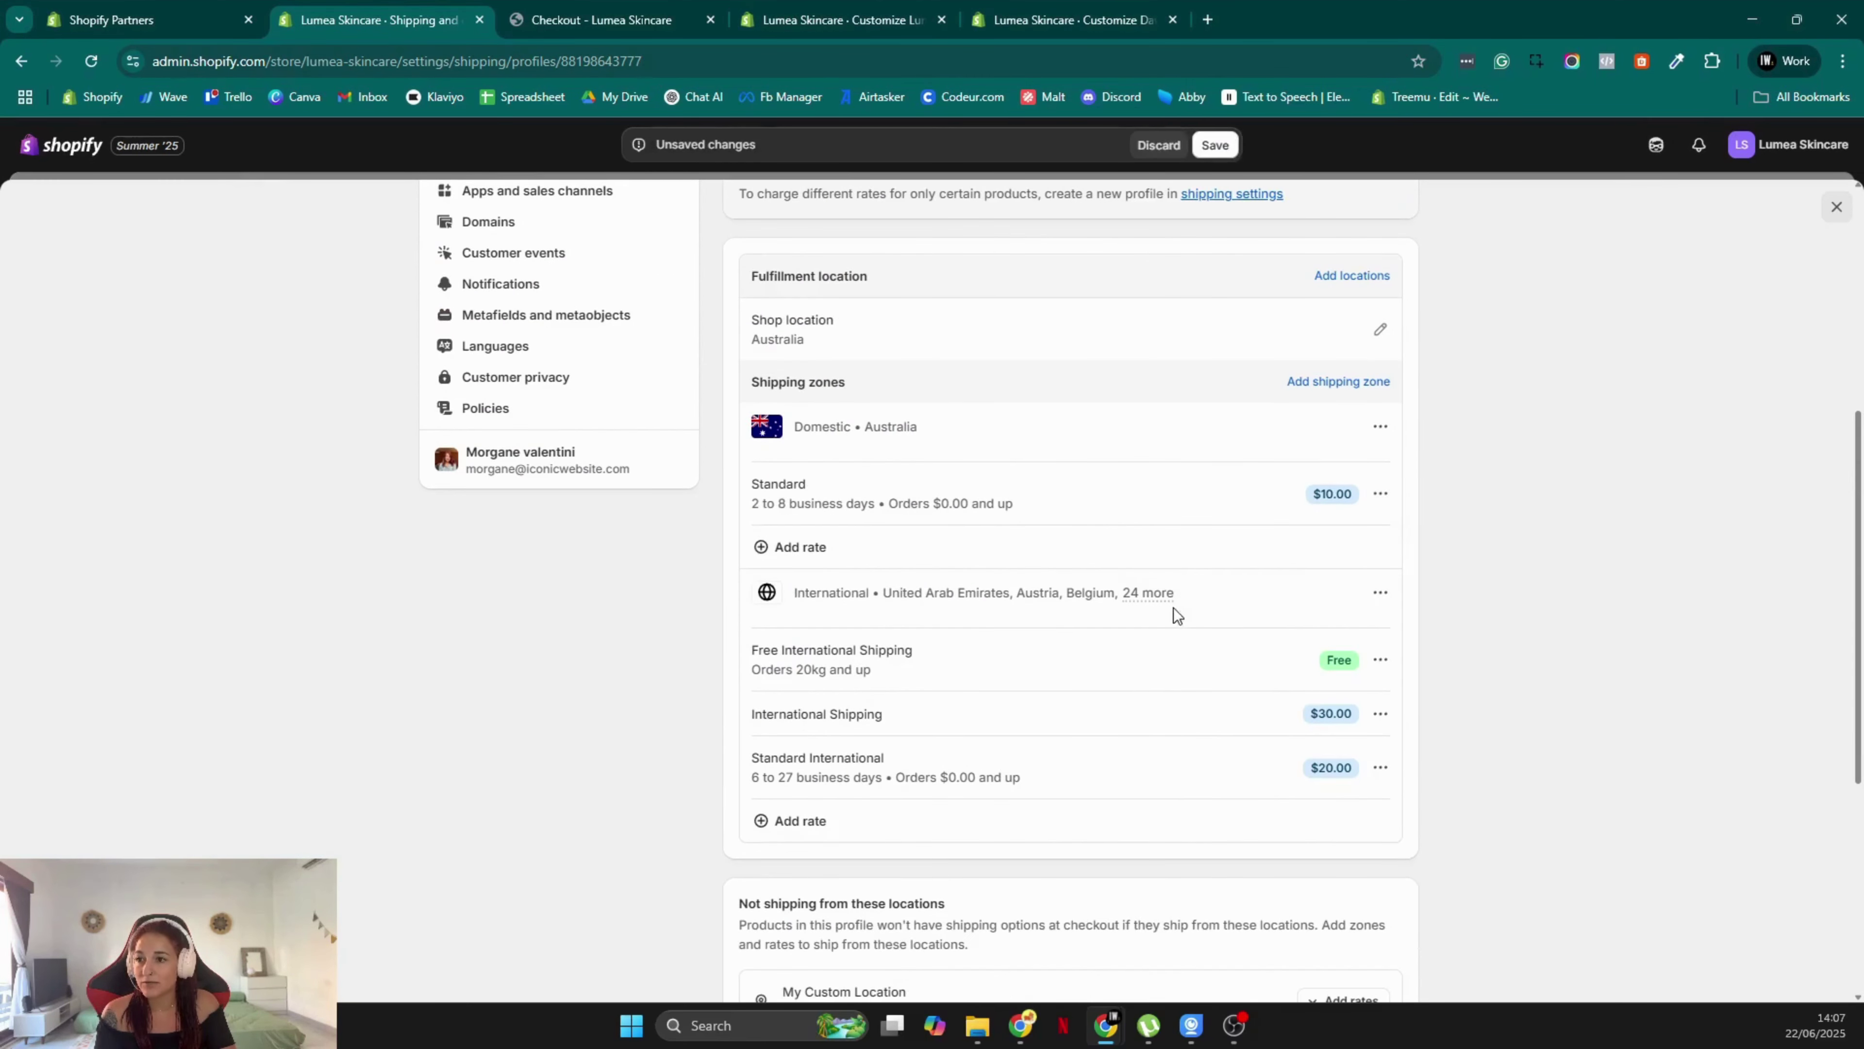
click(1379, 493)
click(1348, 576)
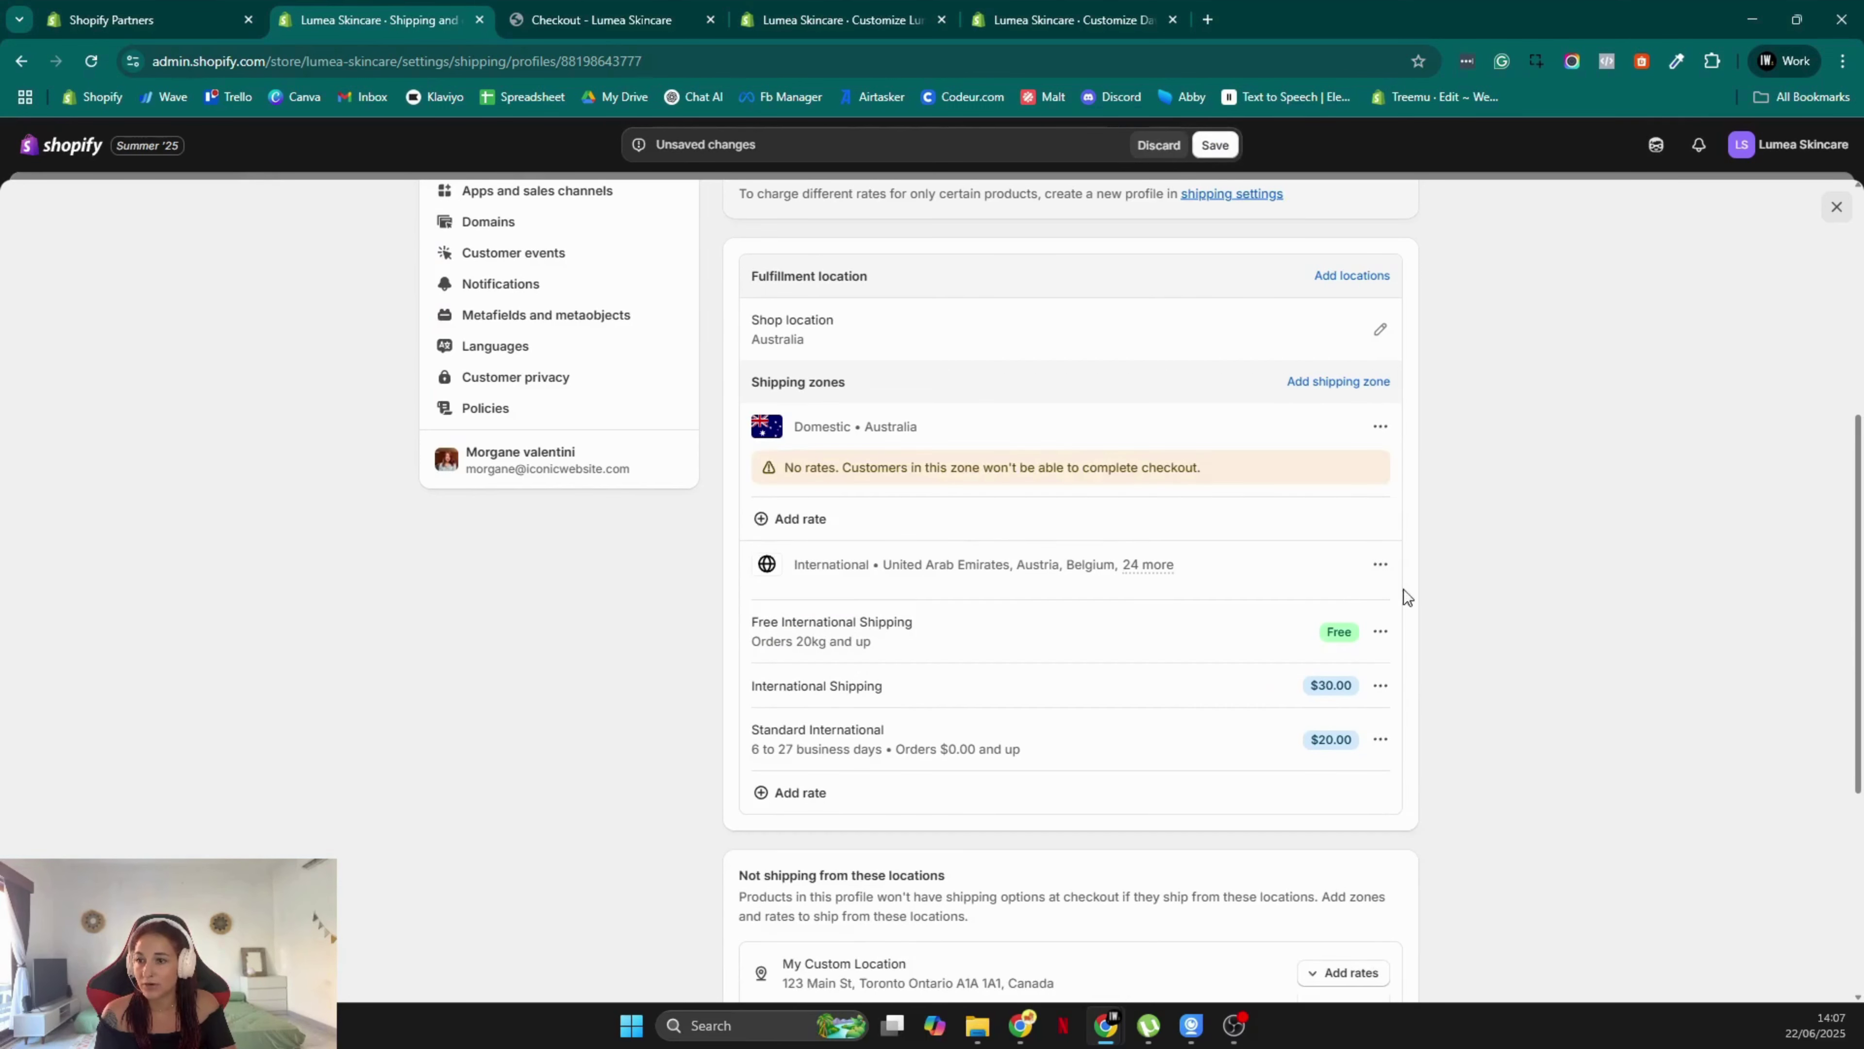
Delete the International and Domestic shipping zones from the Shop location
click(1378, 566)
click(1348, 645)
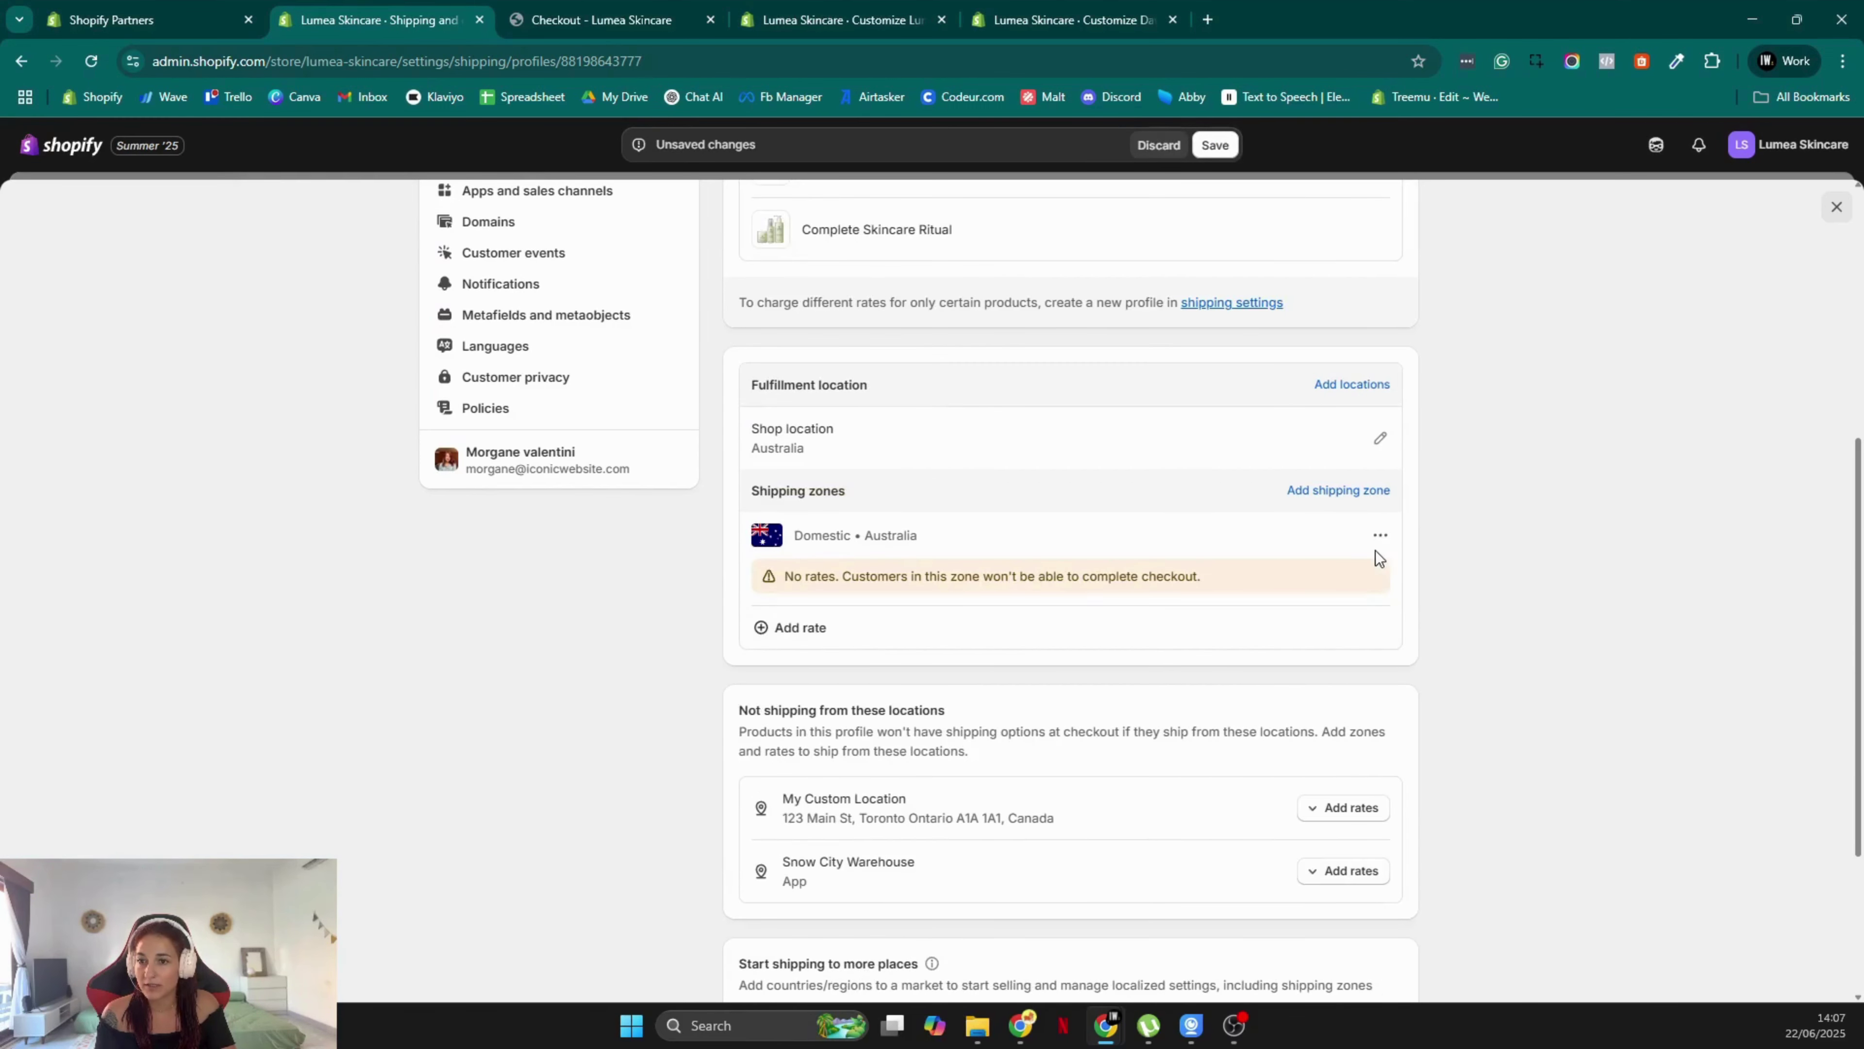
click(1379, 536)
click(1349, 609)
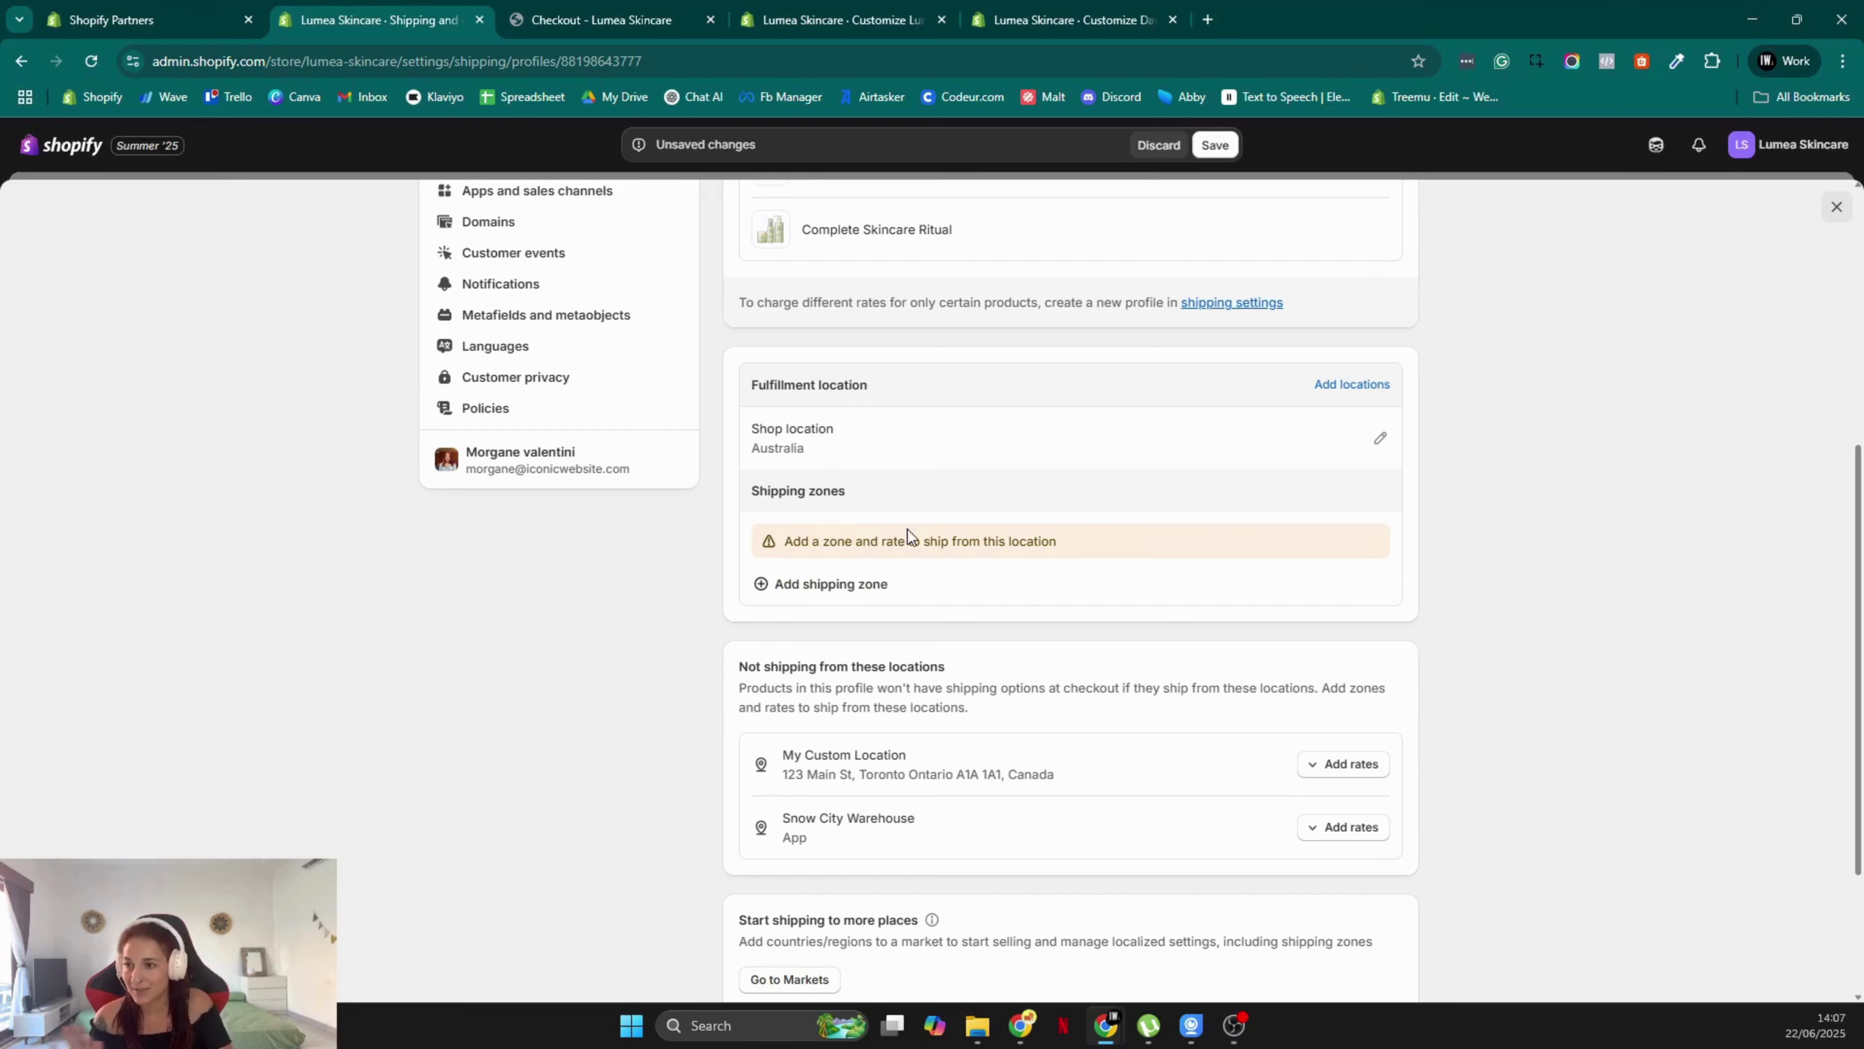
Create a shipping zone named Australia that covers all states and territories of Australia
click(840, 598)
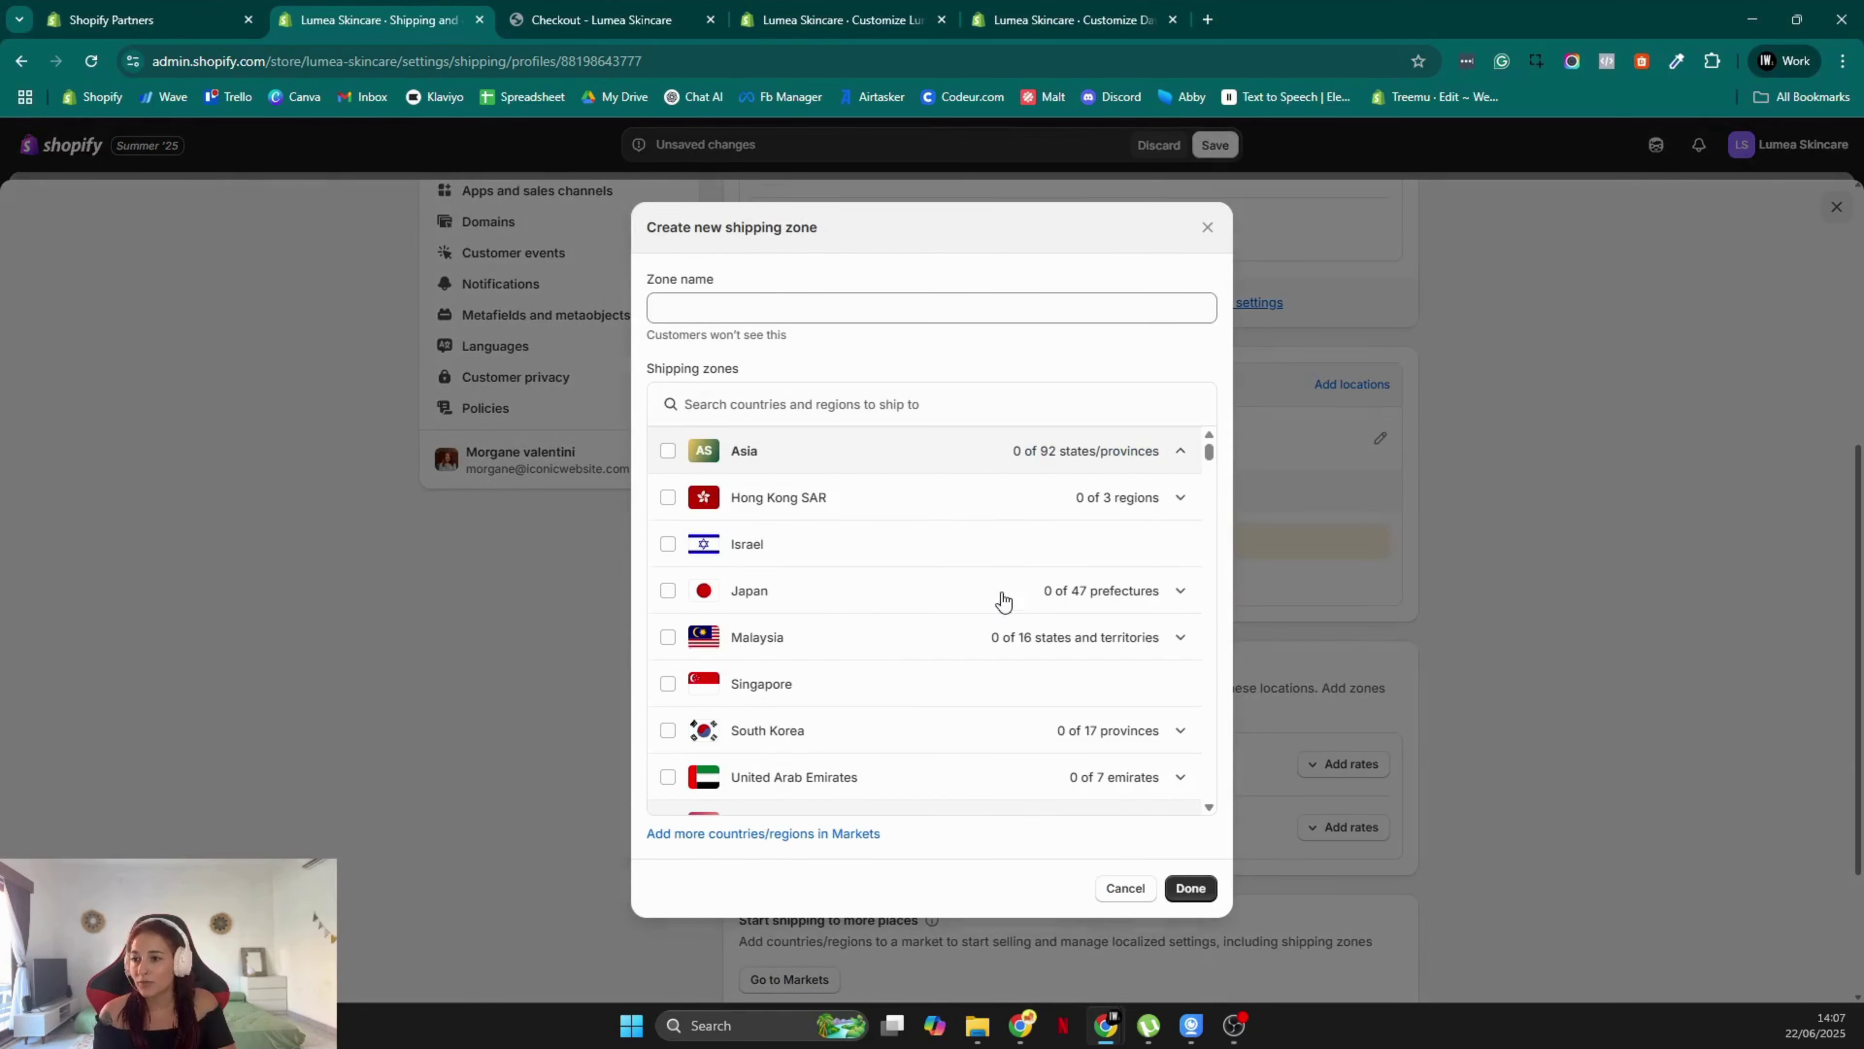
click(754, 303)
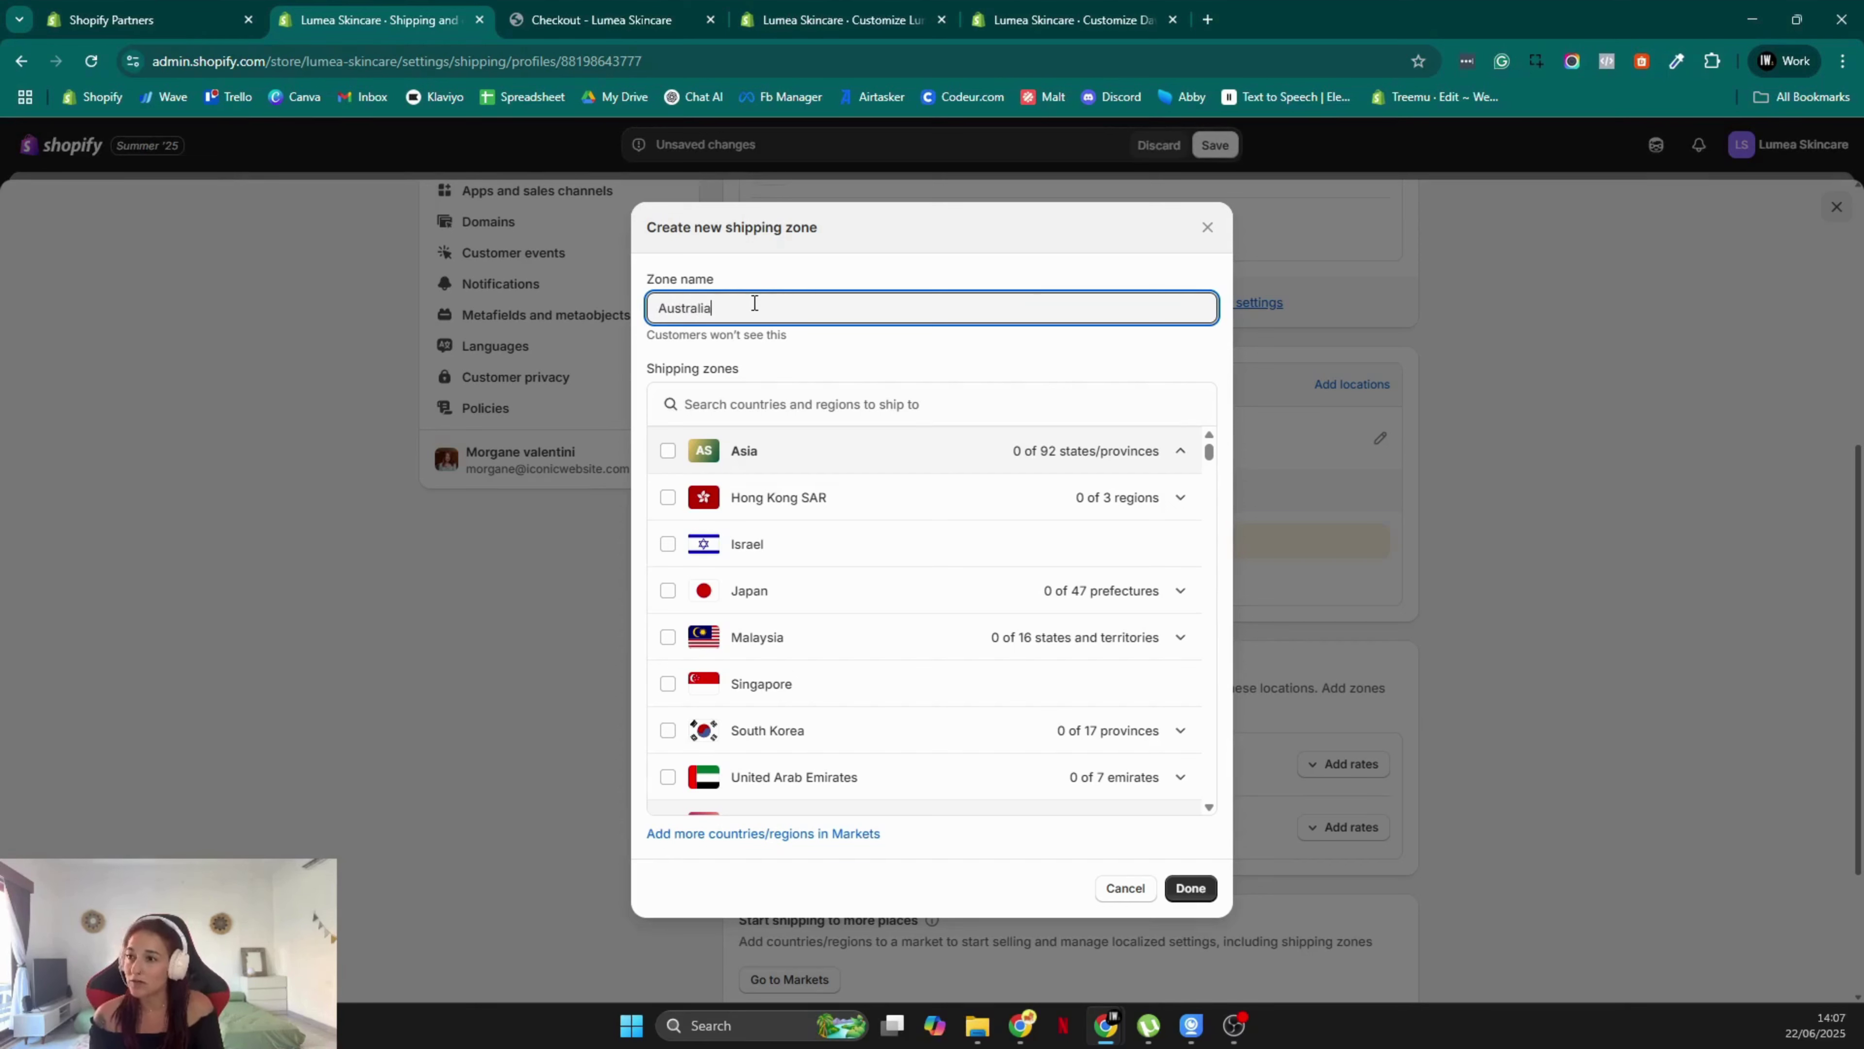
click(784, 403)
text(austral)
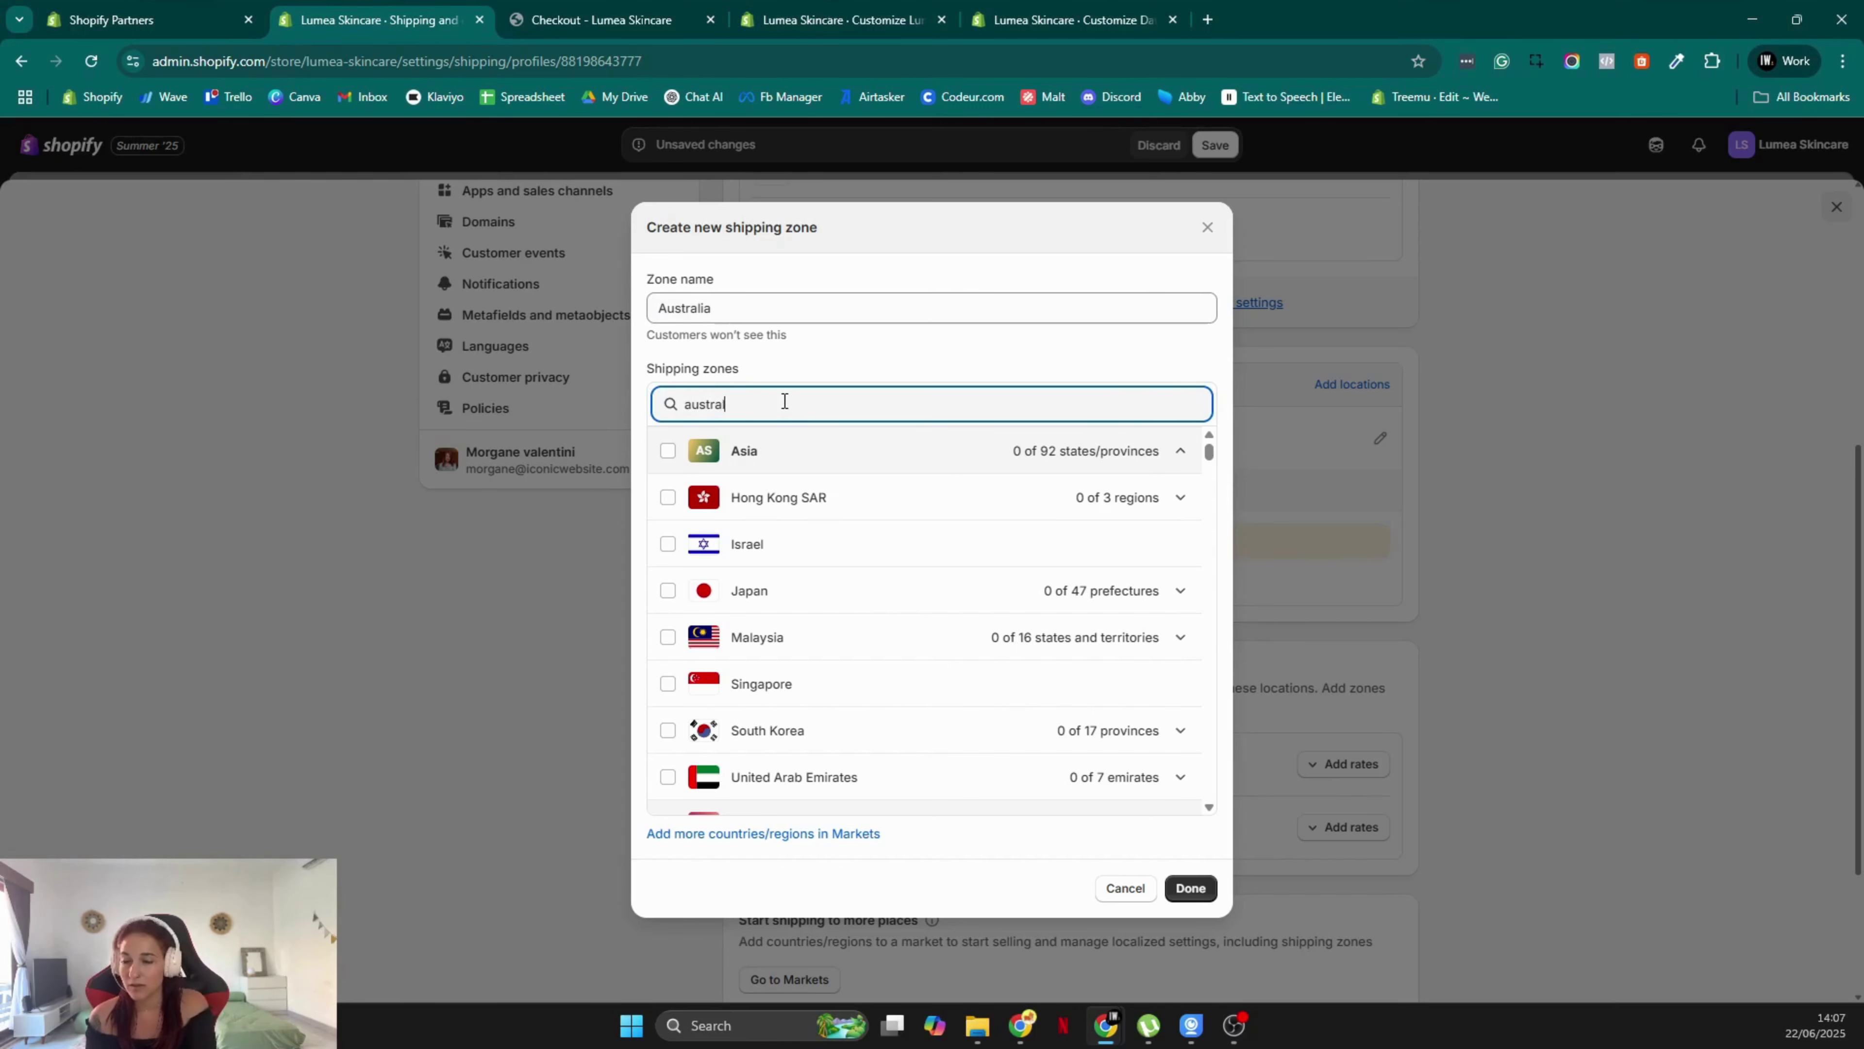
text(ia)
click(667, 450)
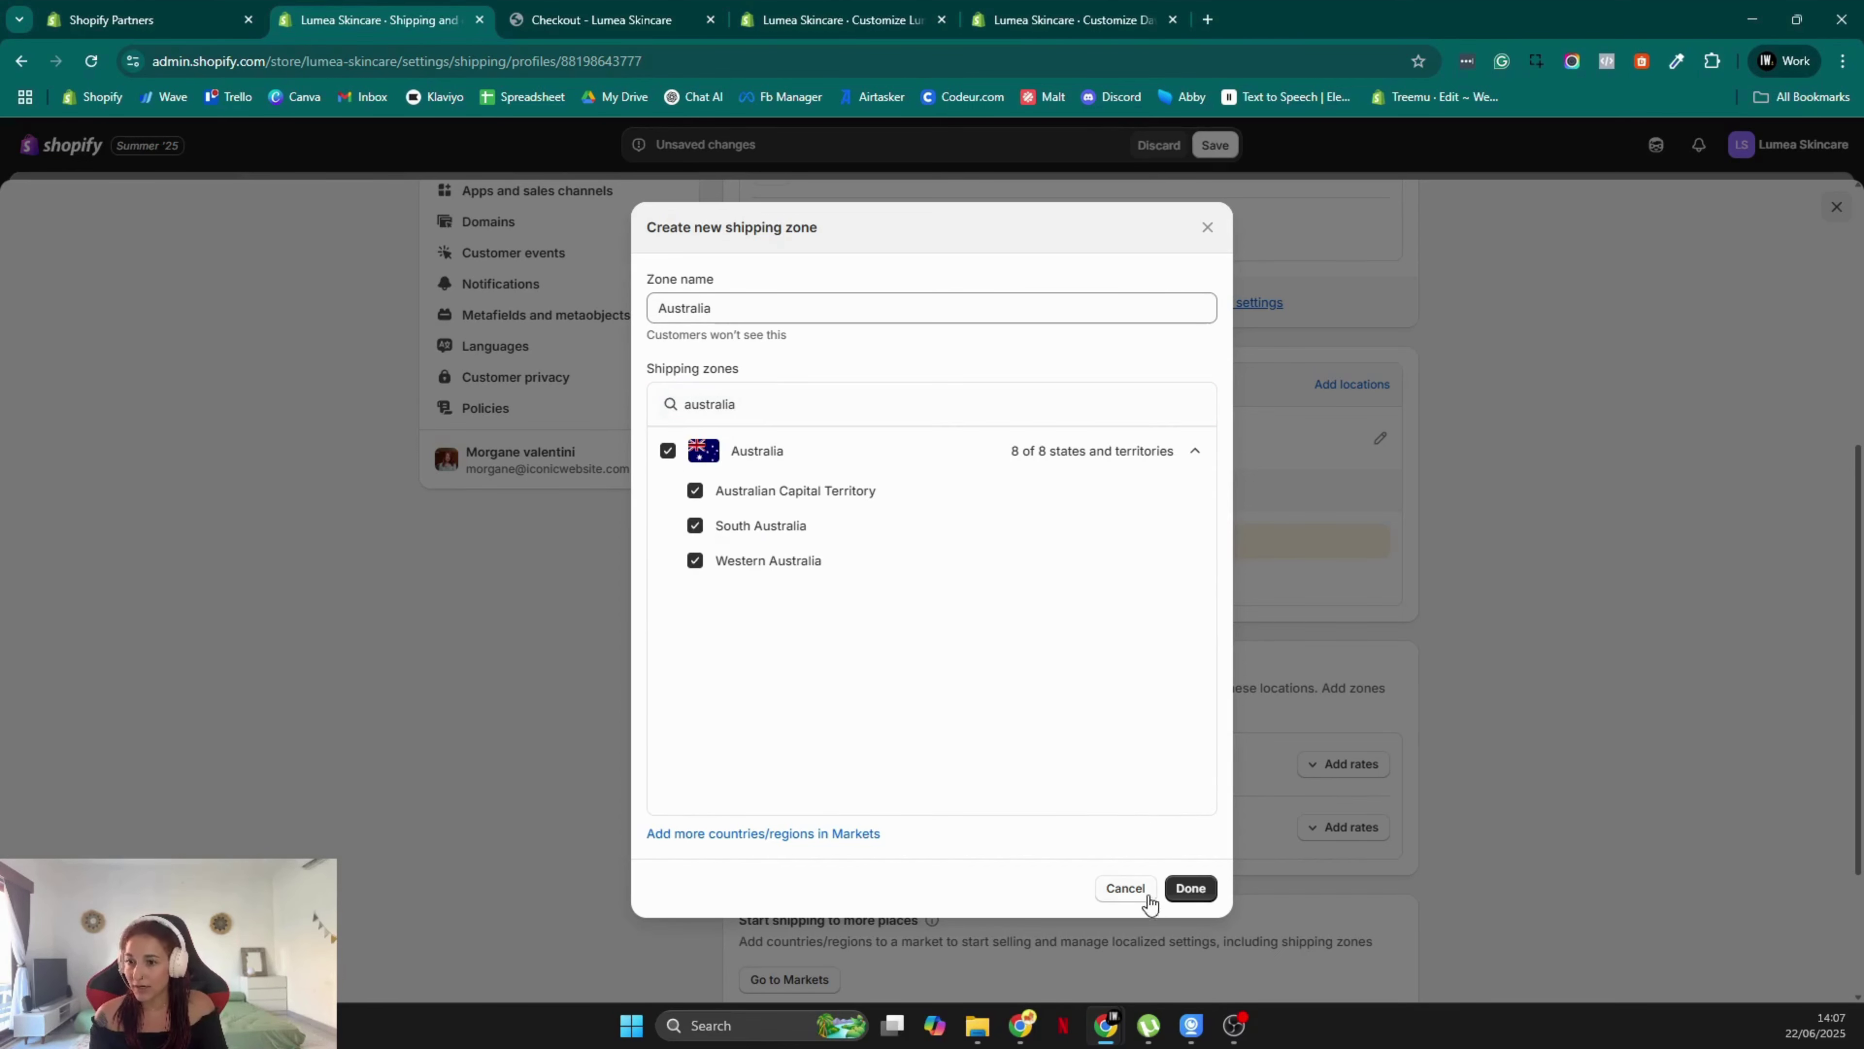
click(1189, 888)
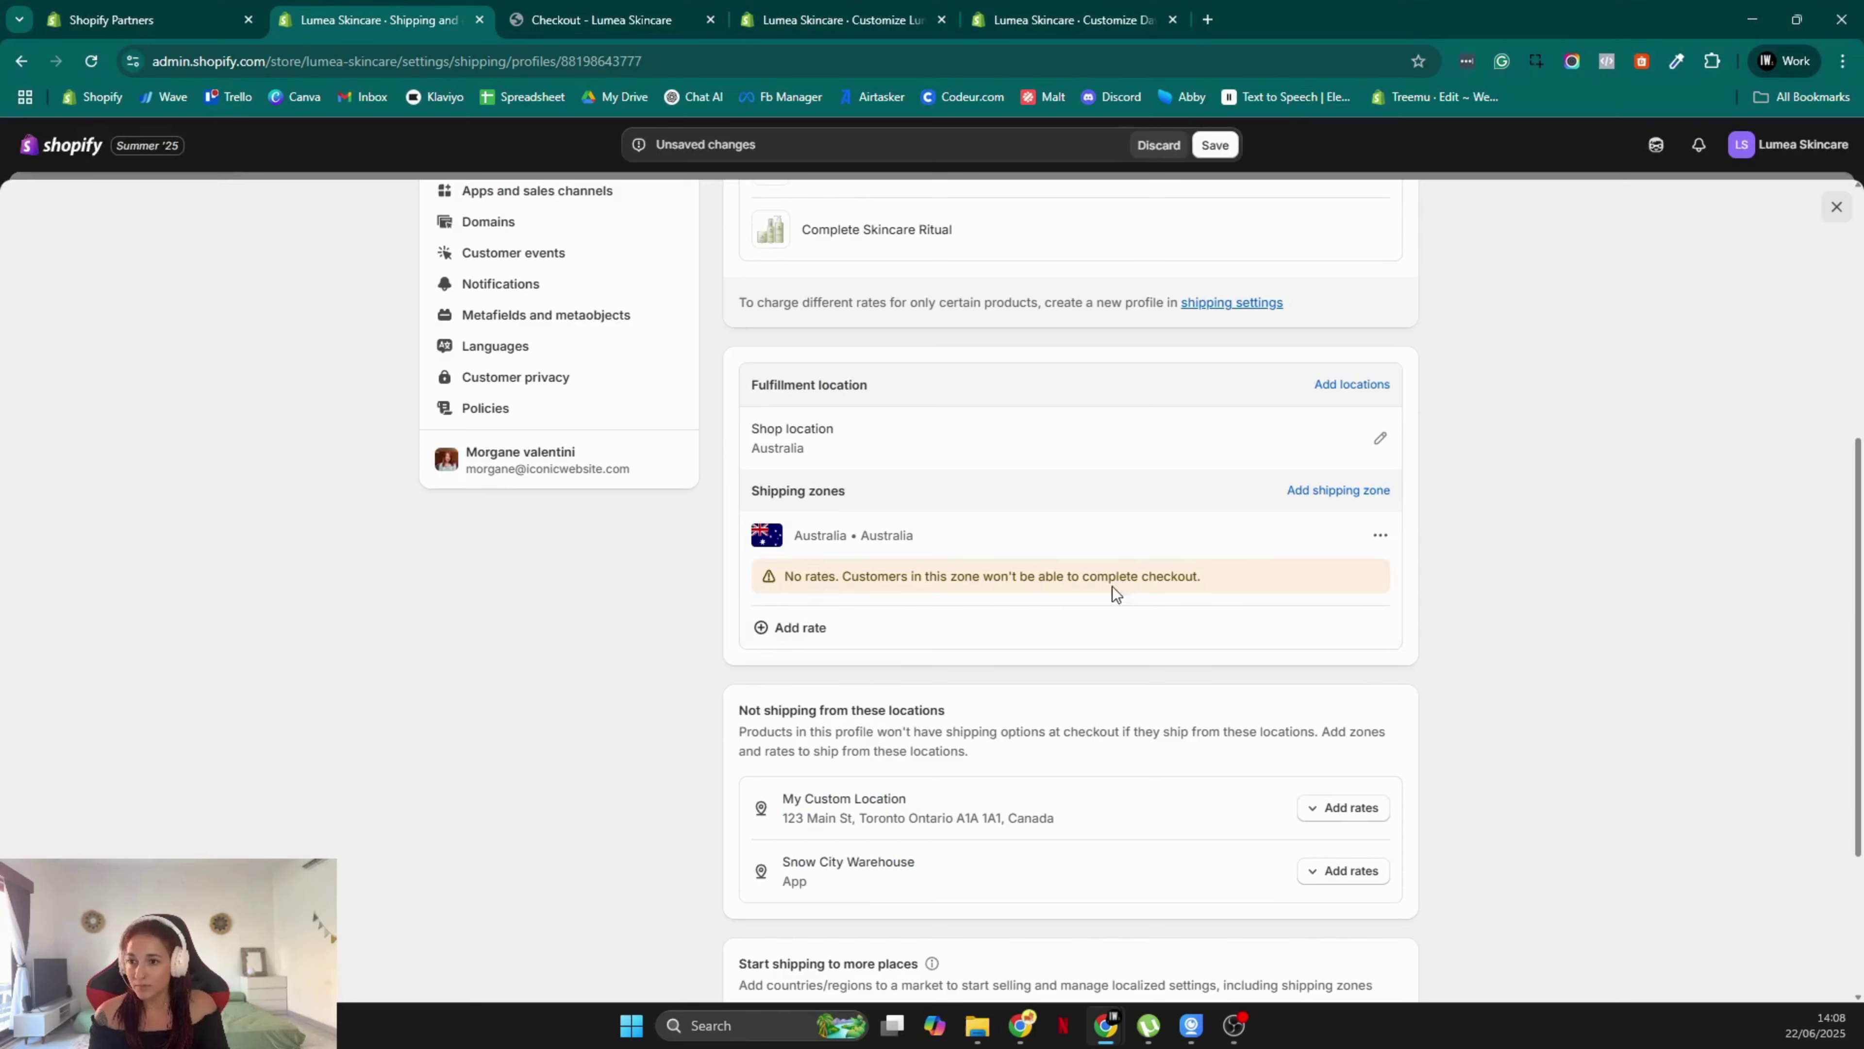
Add a flat Standard (2 to 8 business days) rate of $12.99 to the Australia zone
click(856, 627)
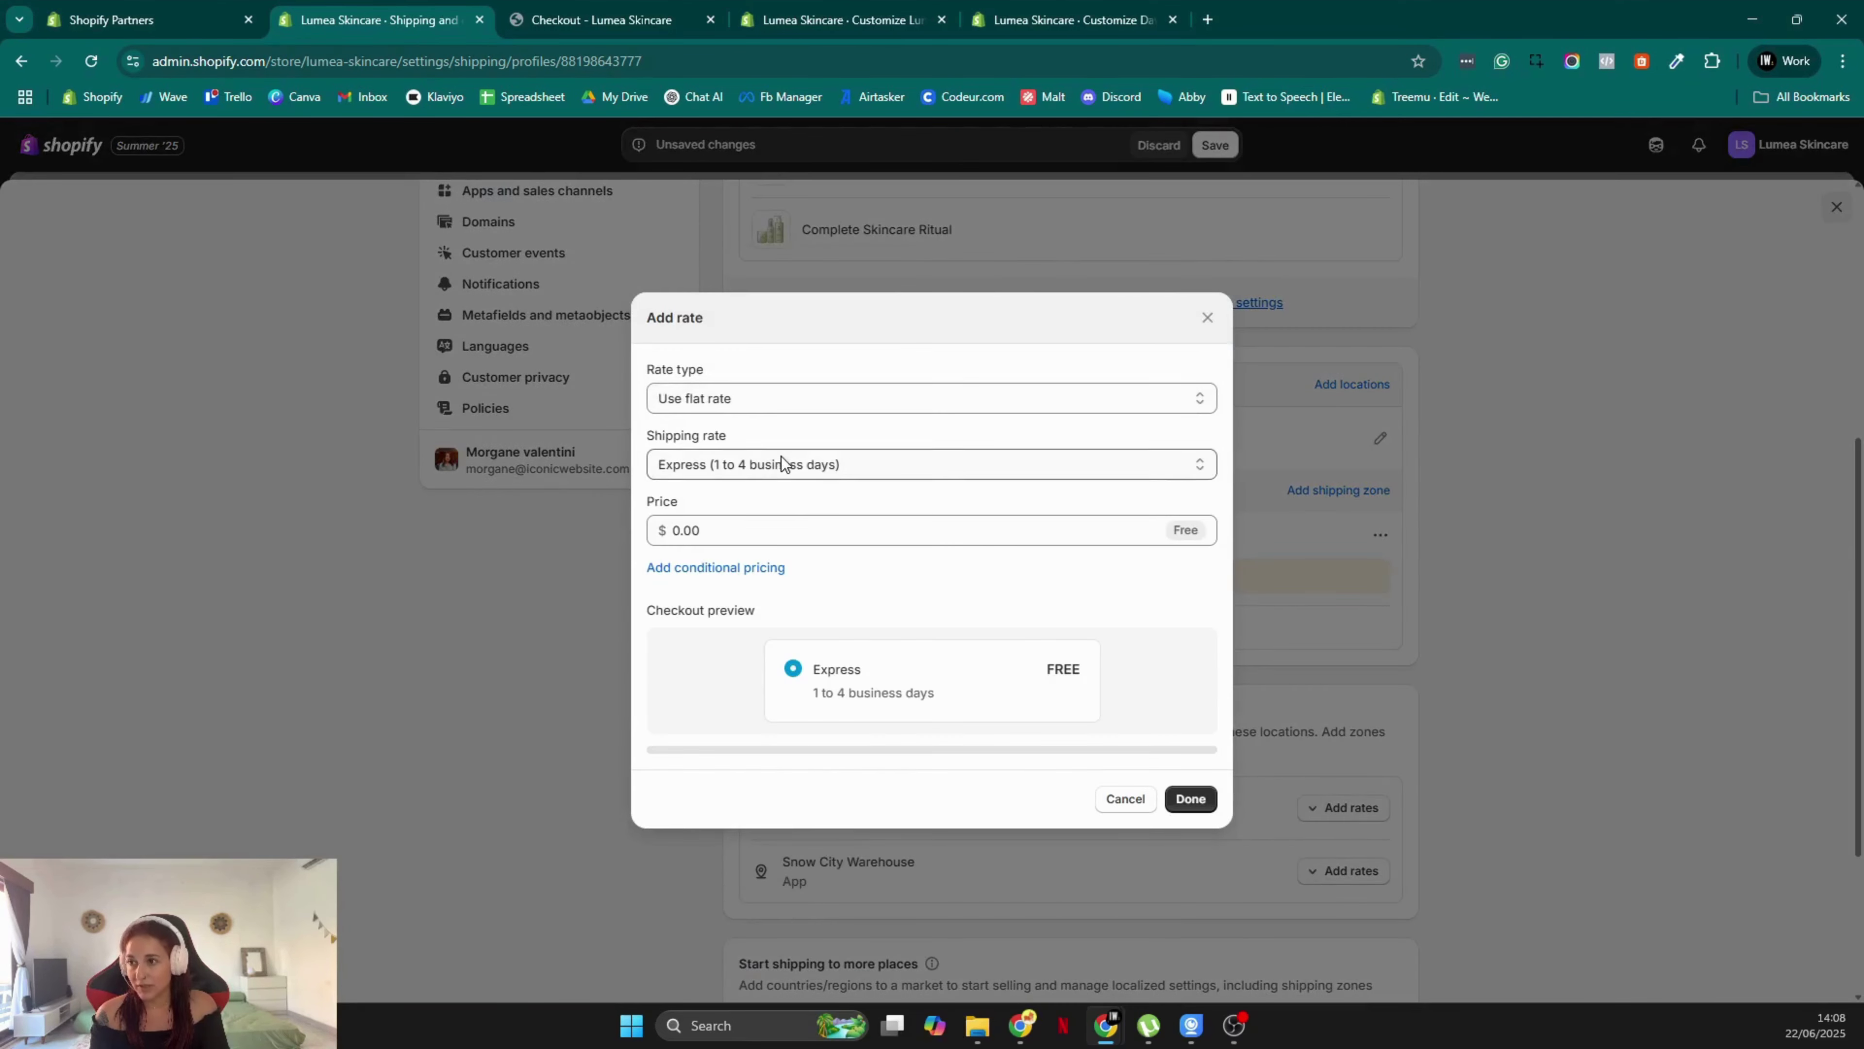
click(754, 405)
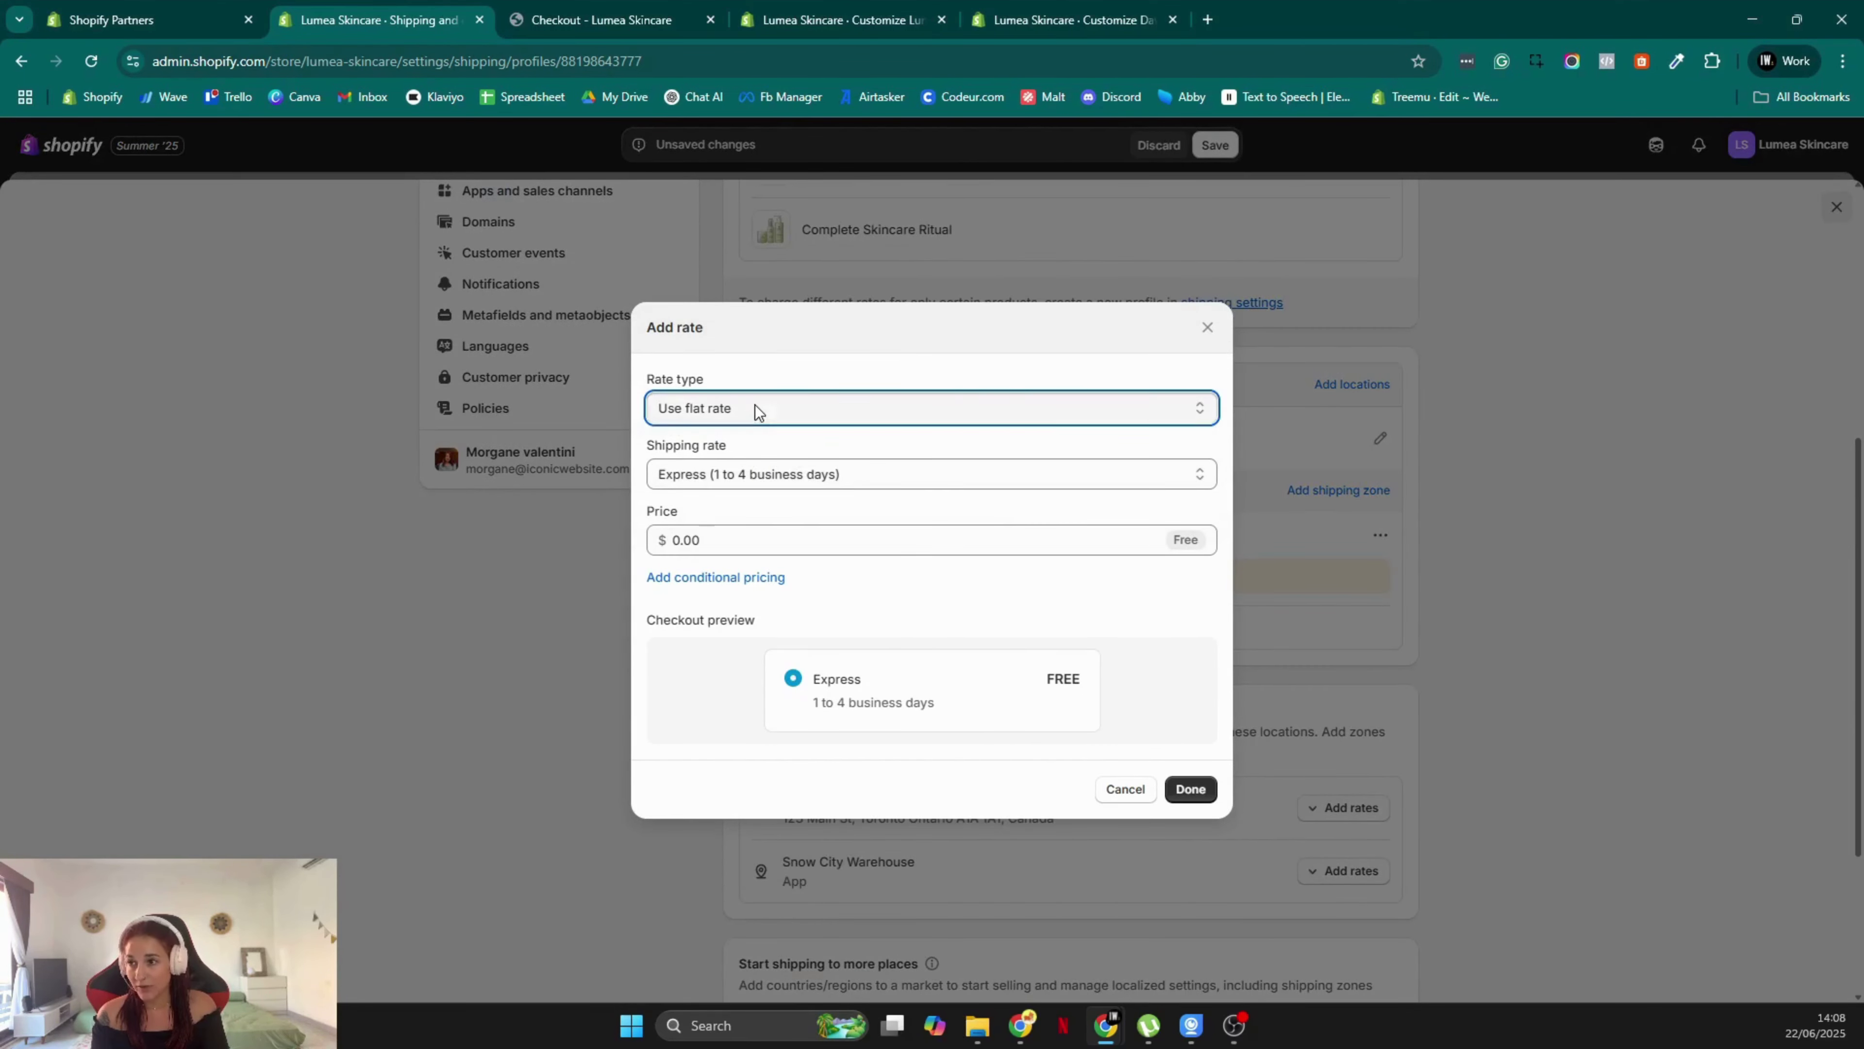
click(887, 470)
click(822, 524)
click(785, 536)
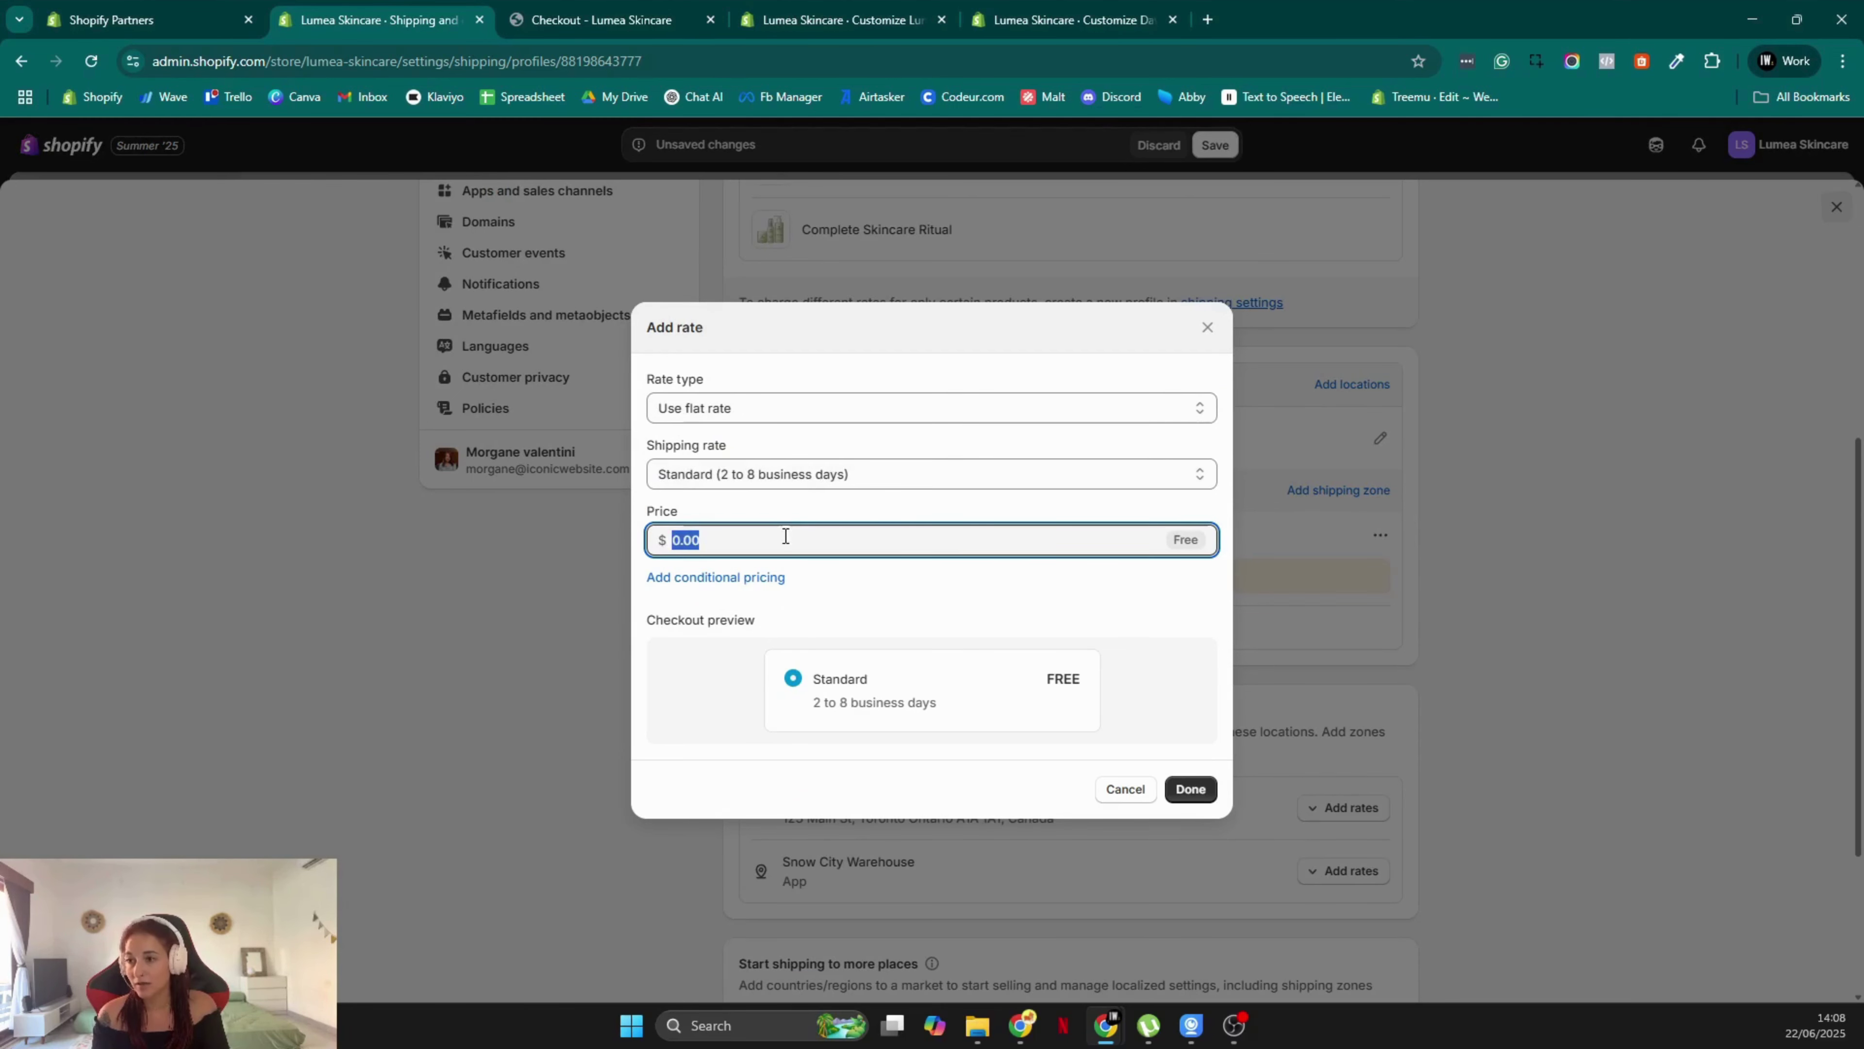
text(12.99)
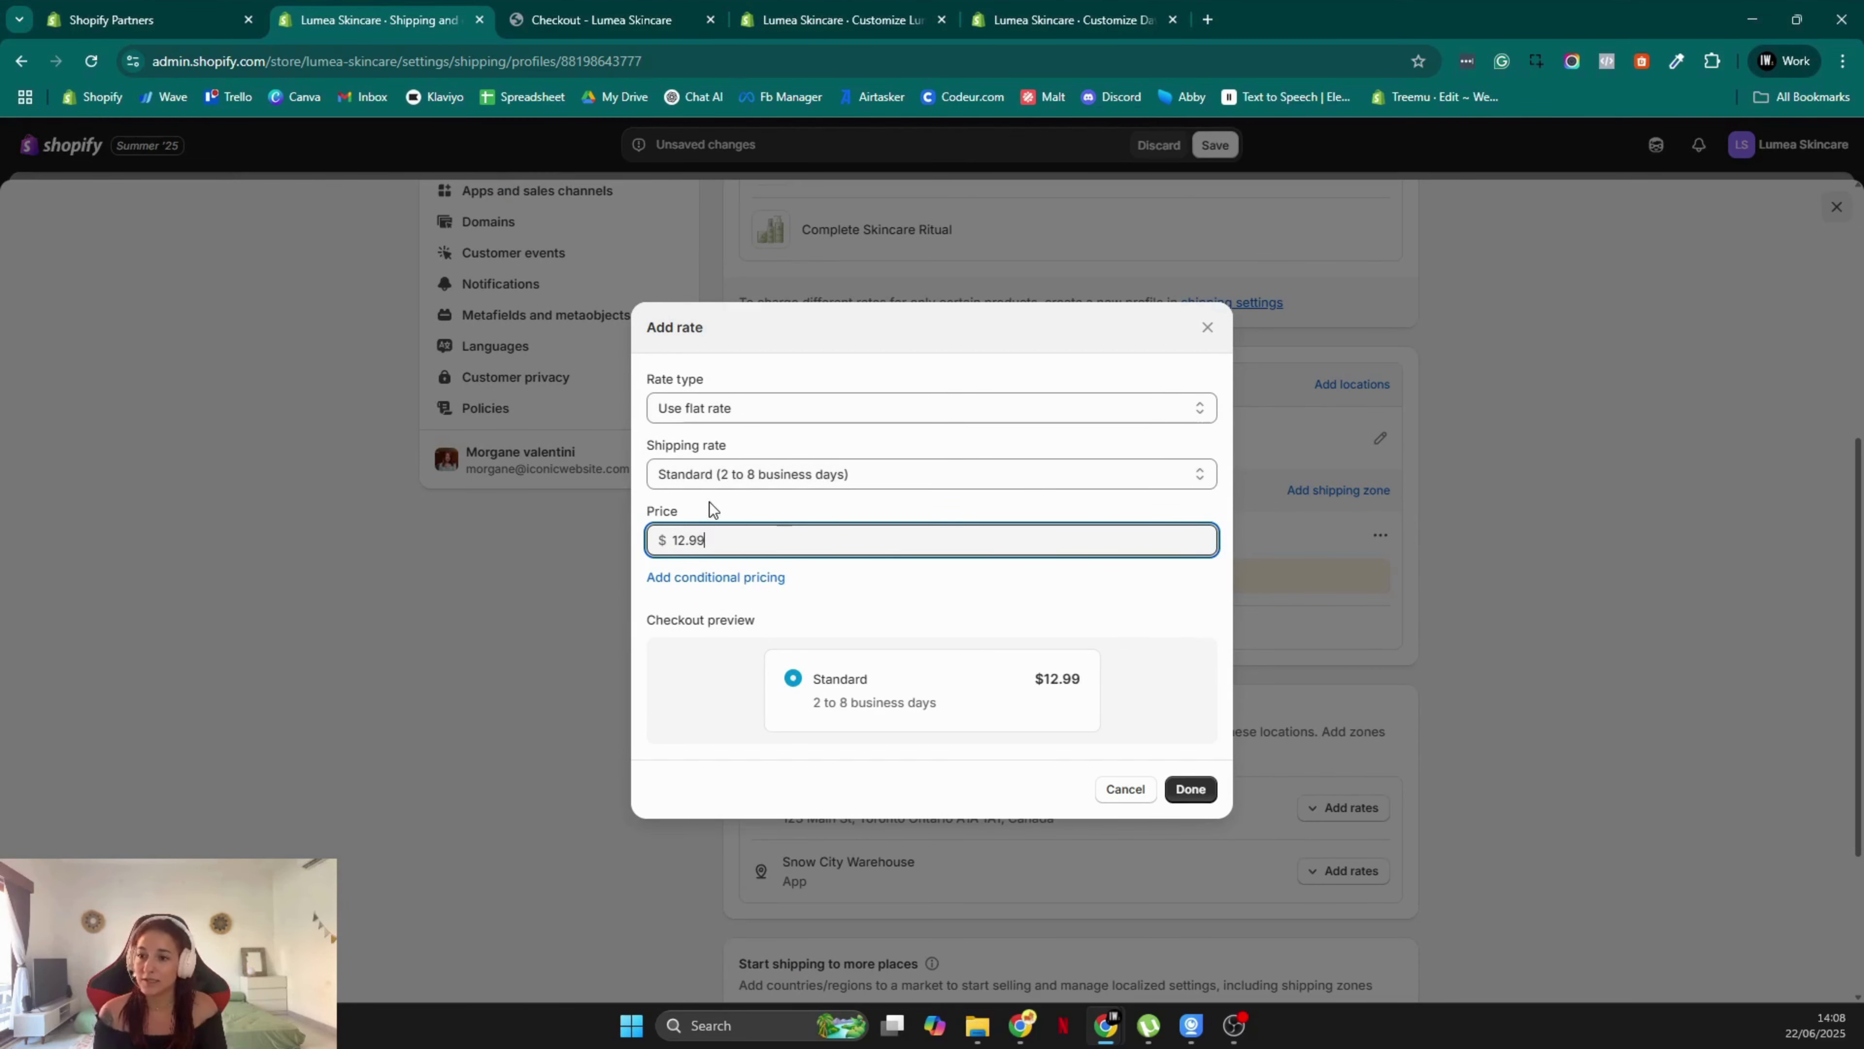
click(932, 591)
click(1191, 790)
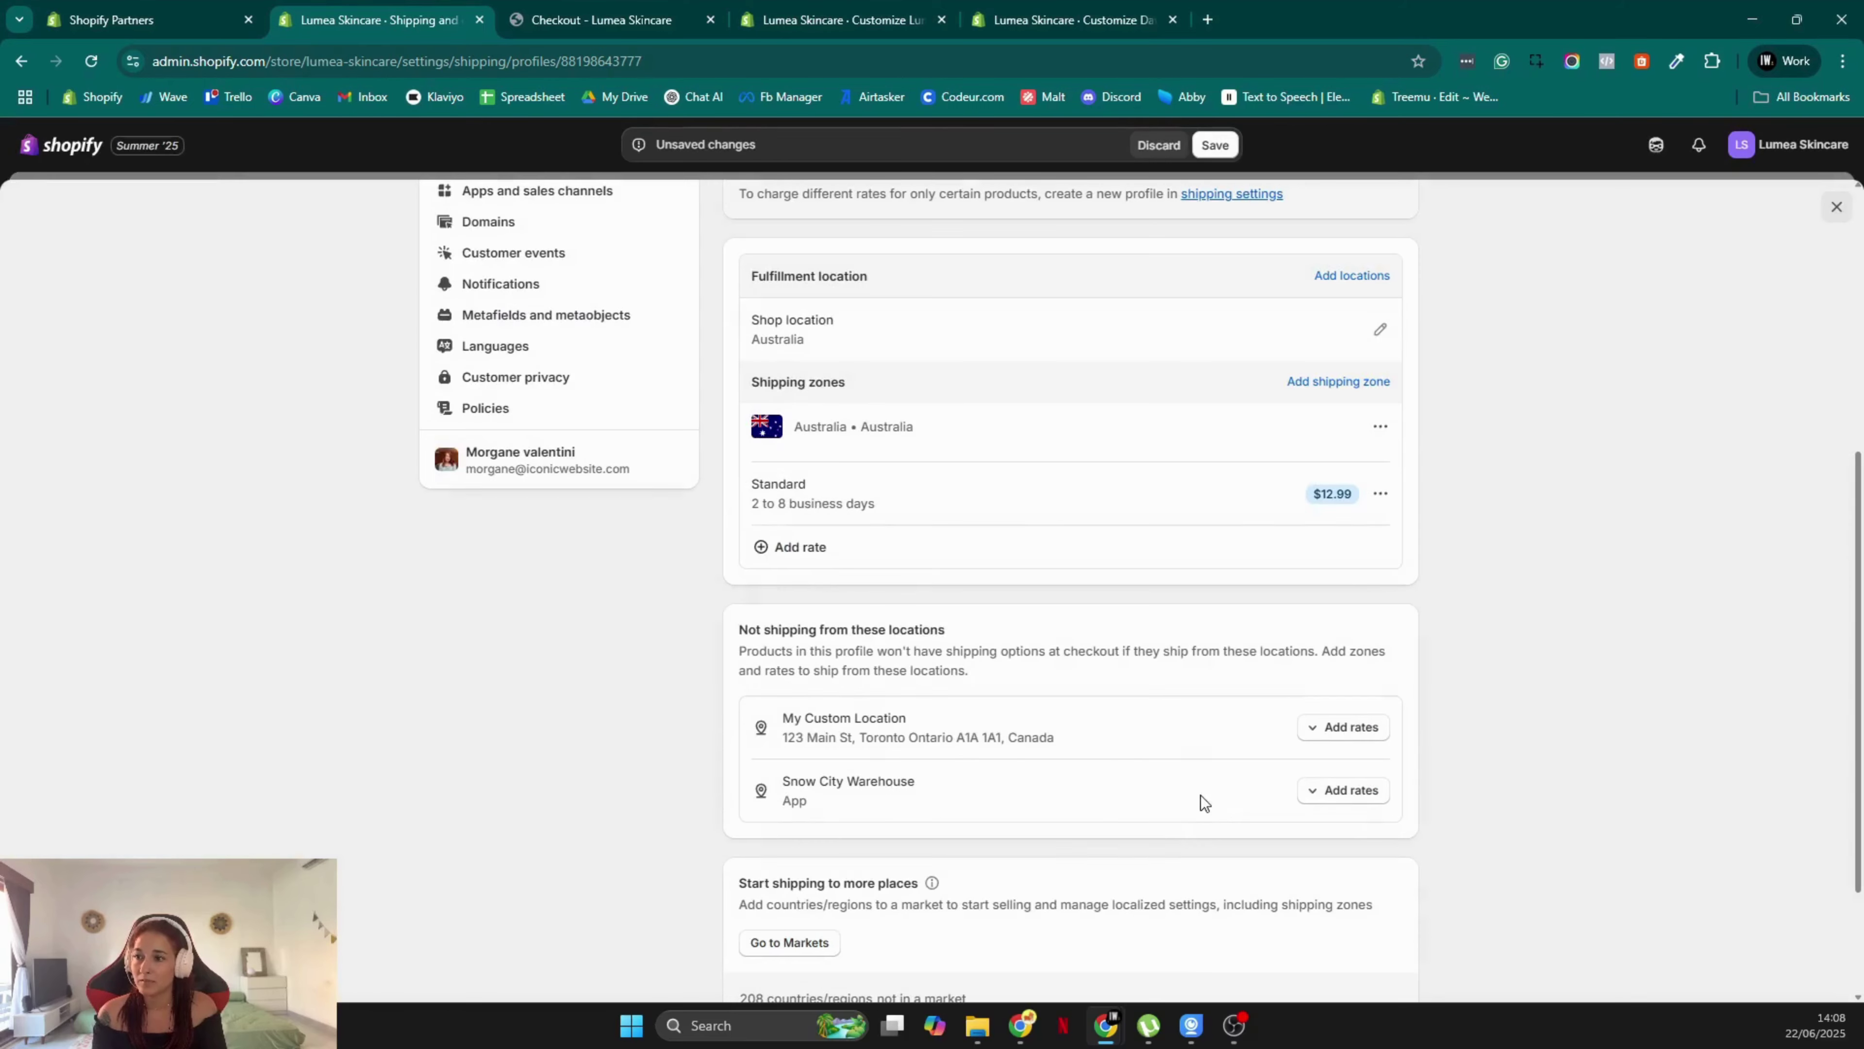
Add a flat Express (1 to 4 business days) rate of $15.00 to the Australia zone
click(836, 546)
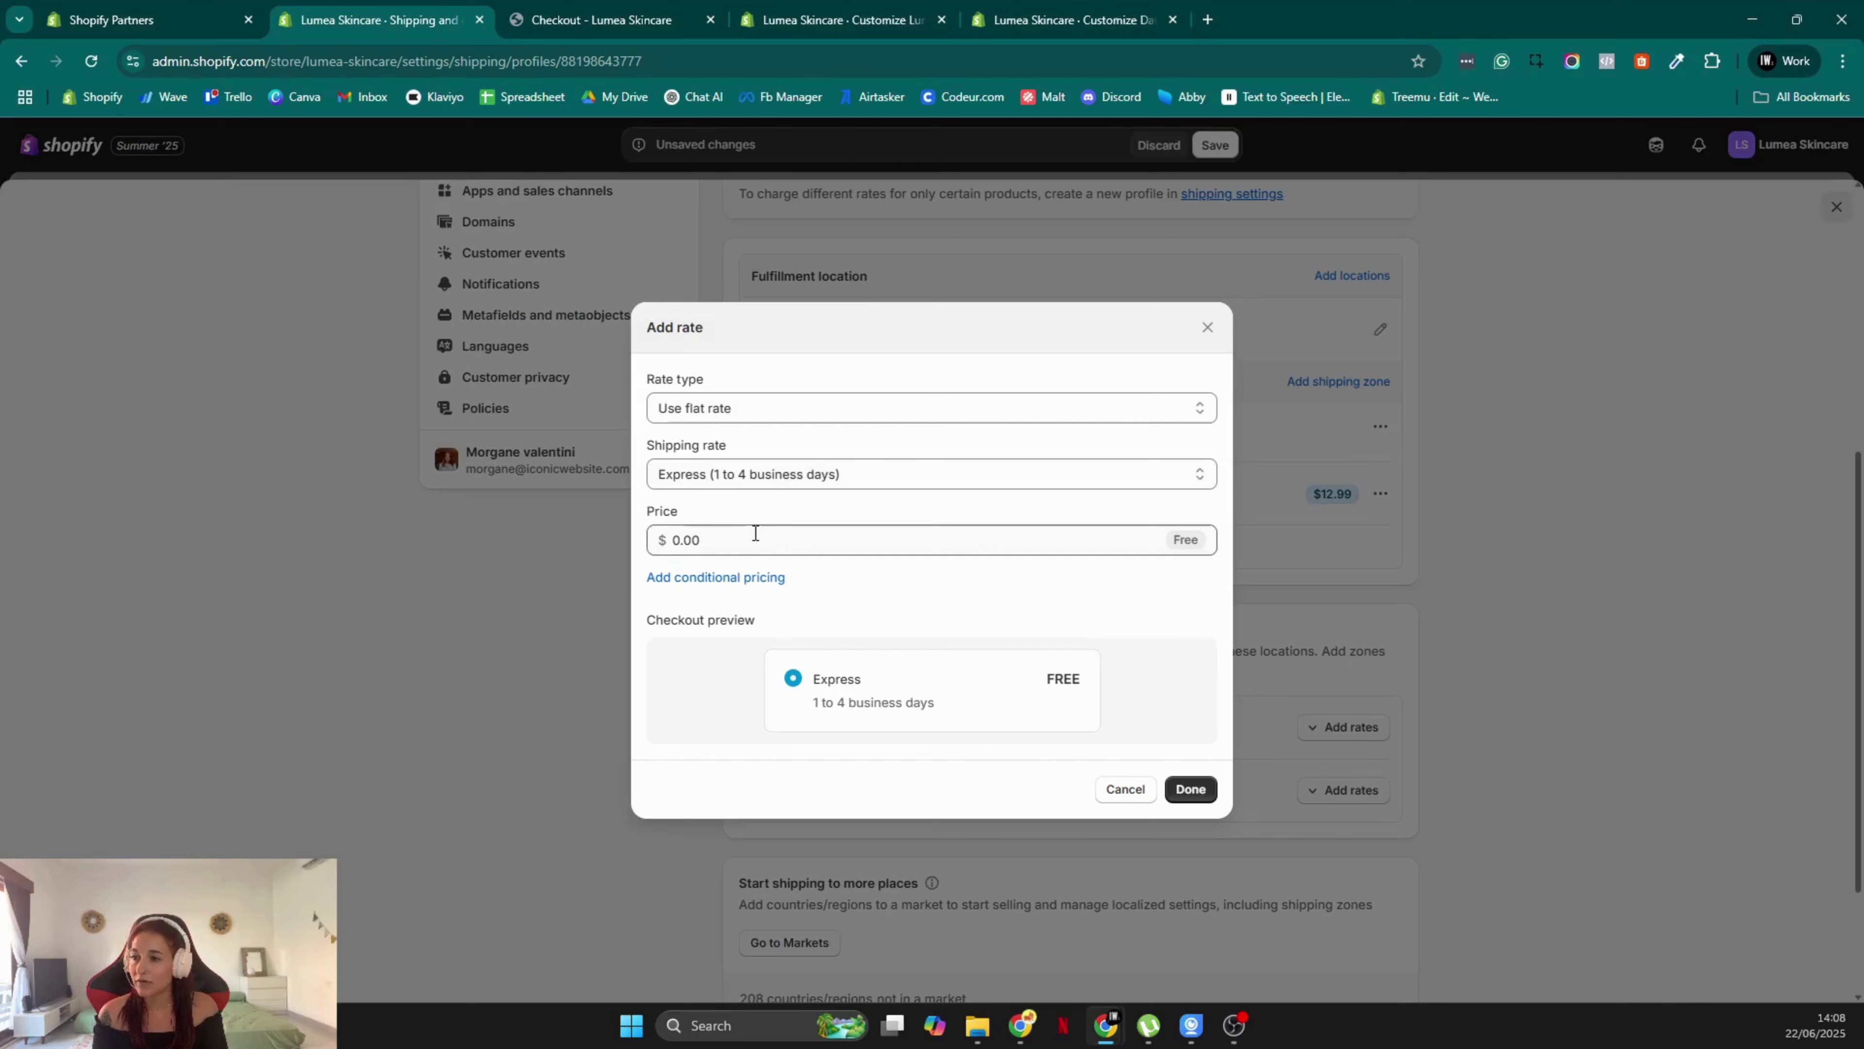
drag(755, 539, 632, 534)
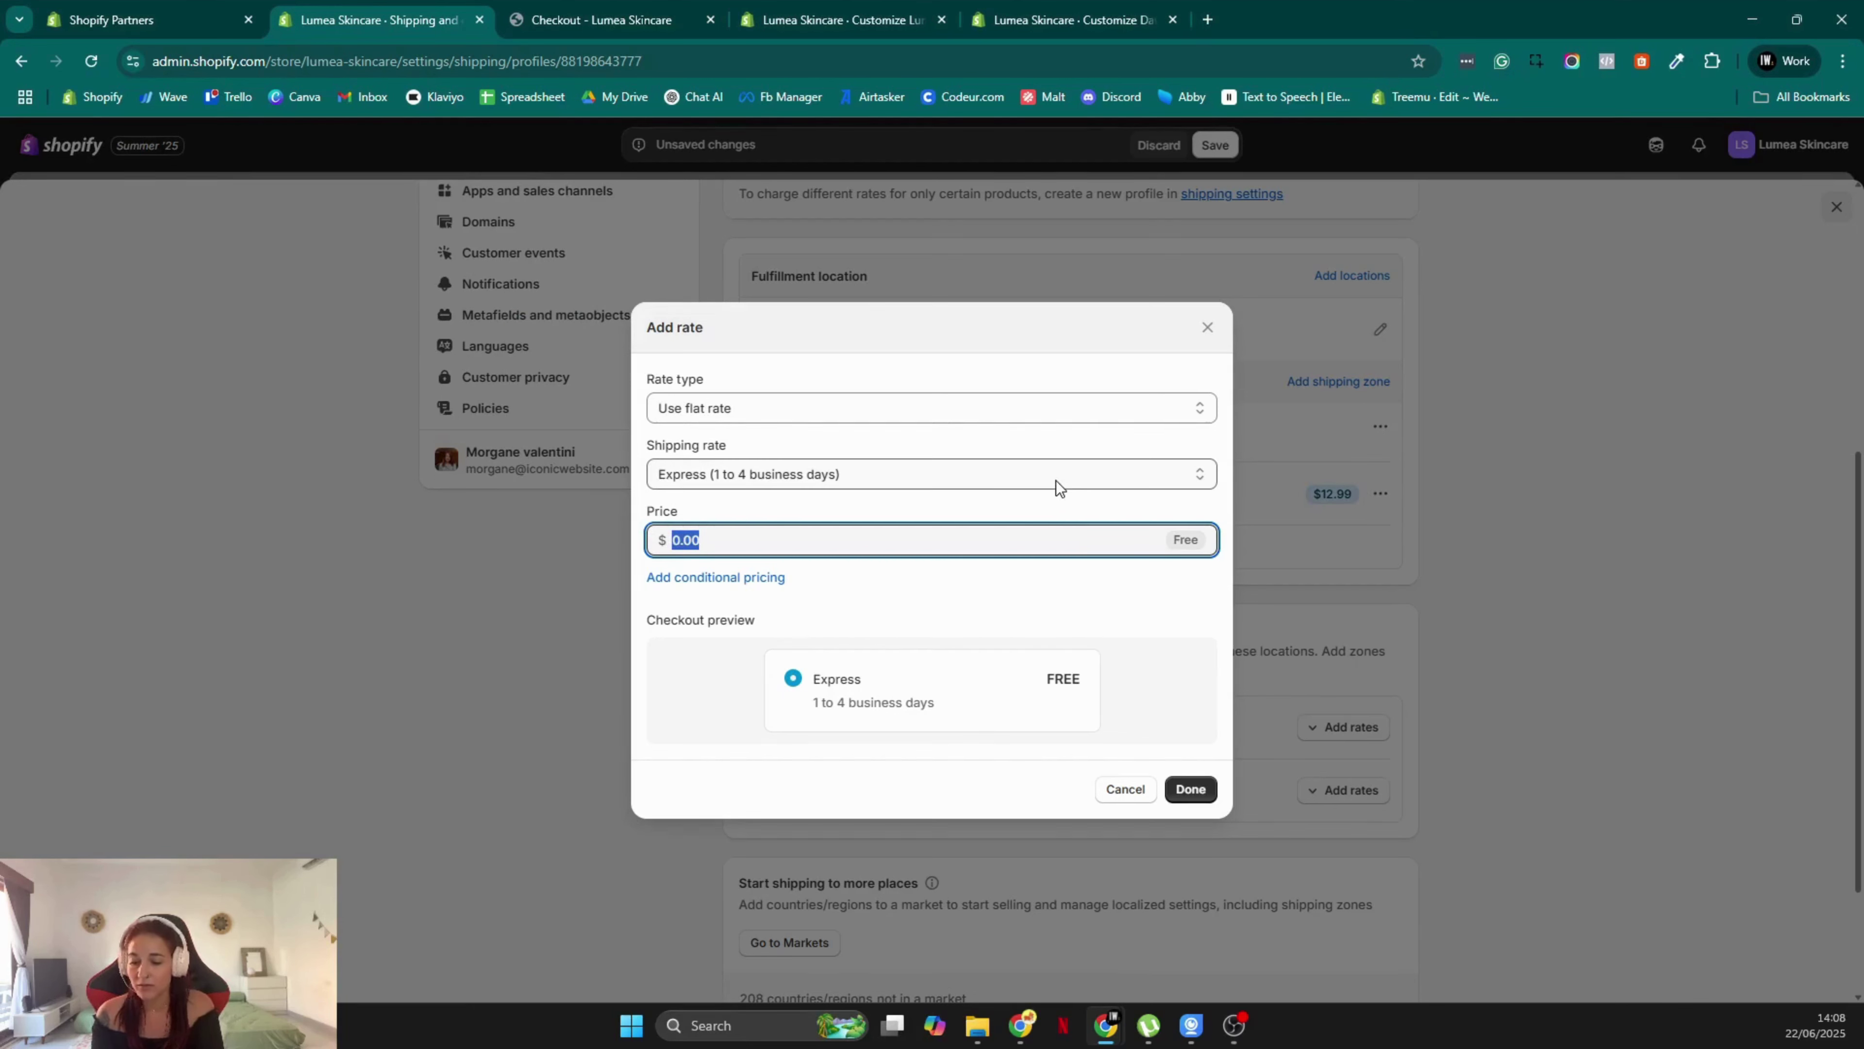
text(15.0)
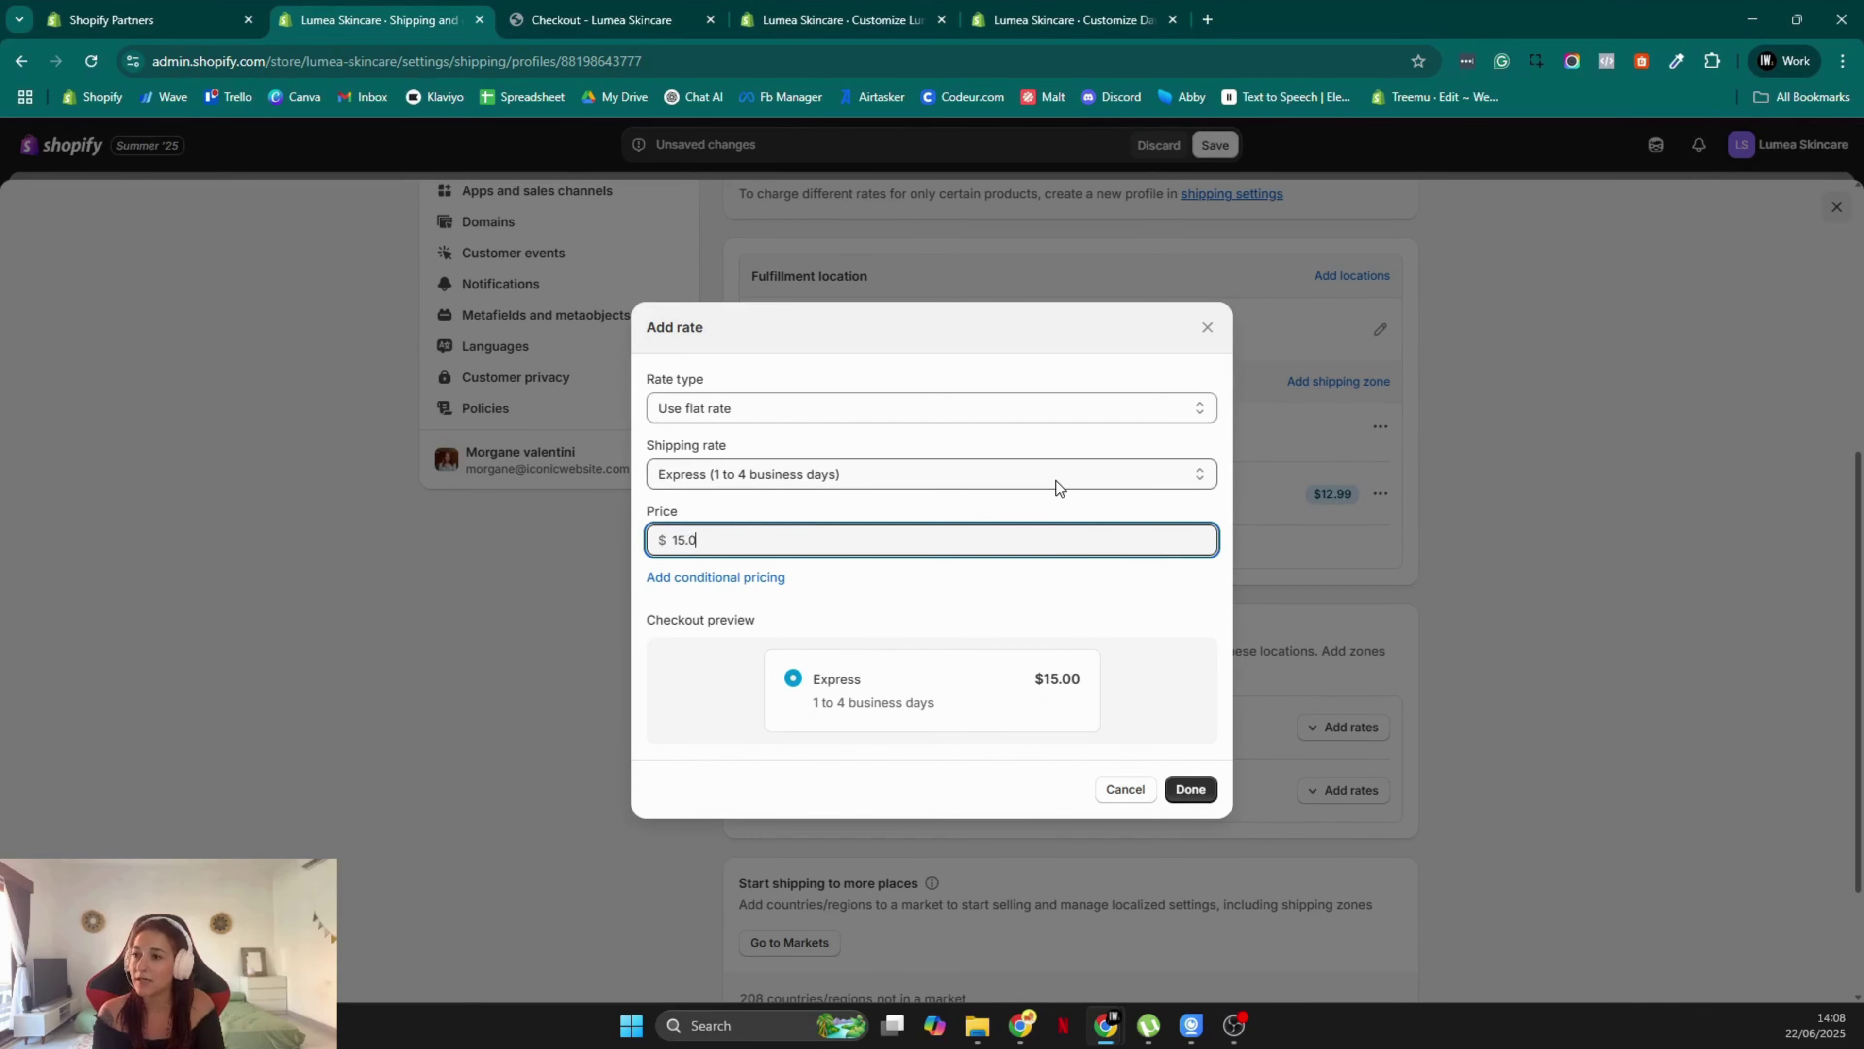
text(0)
click(1191, 789)
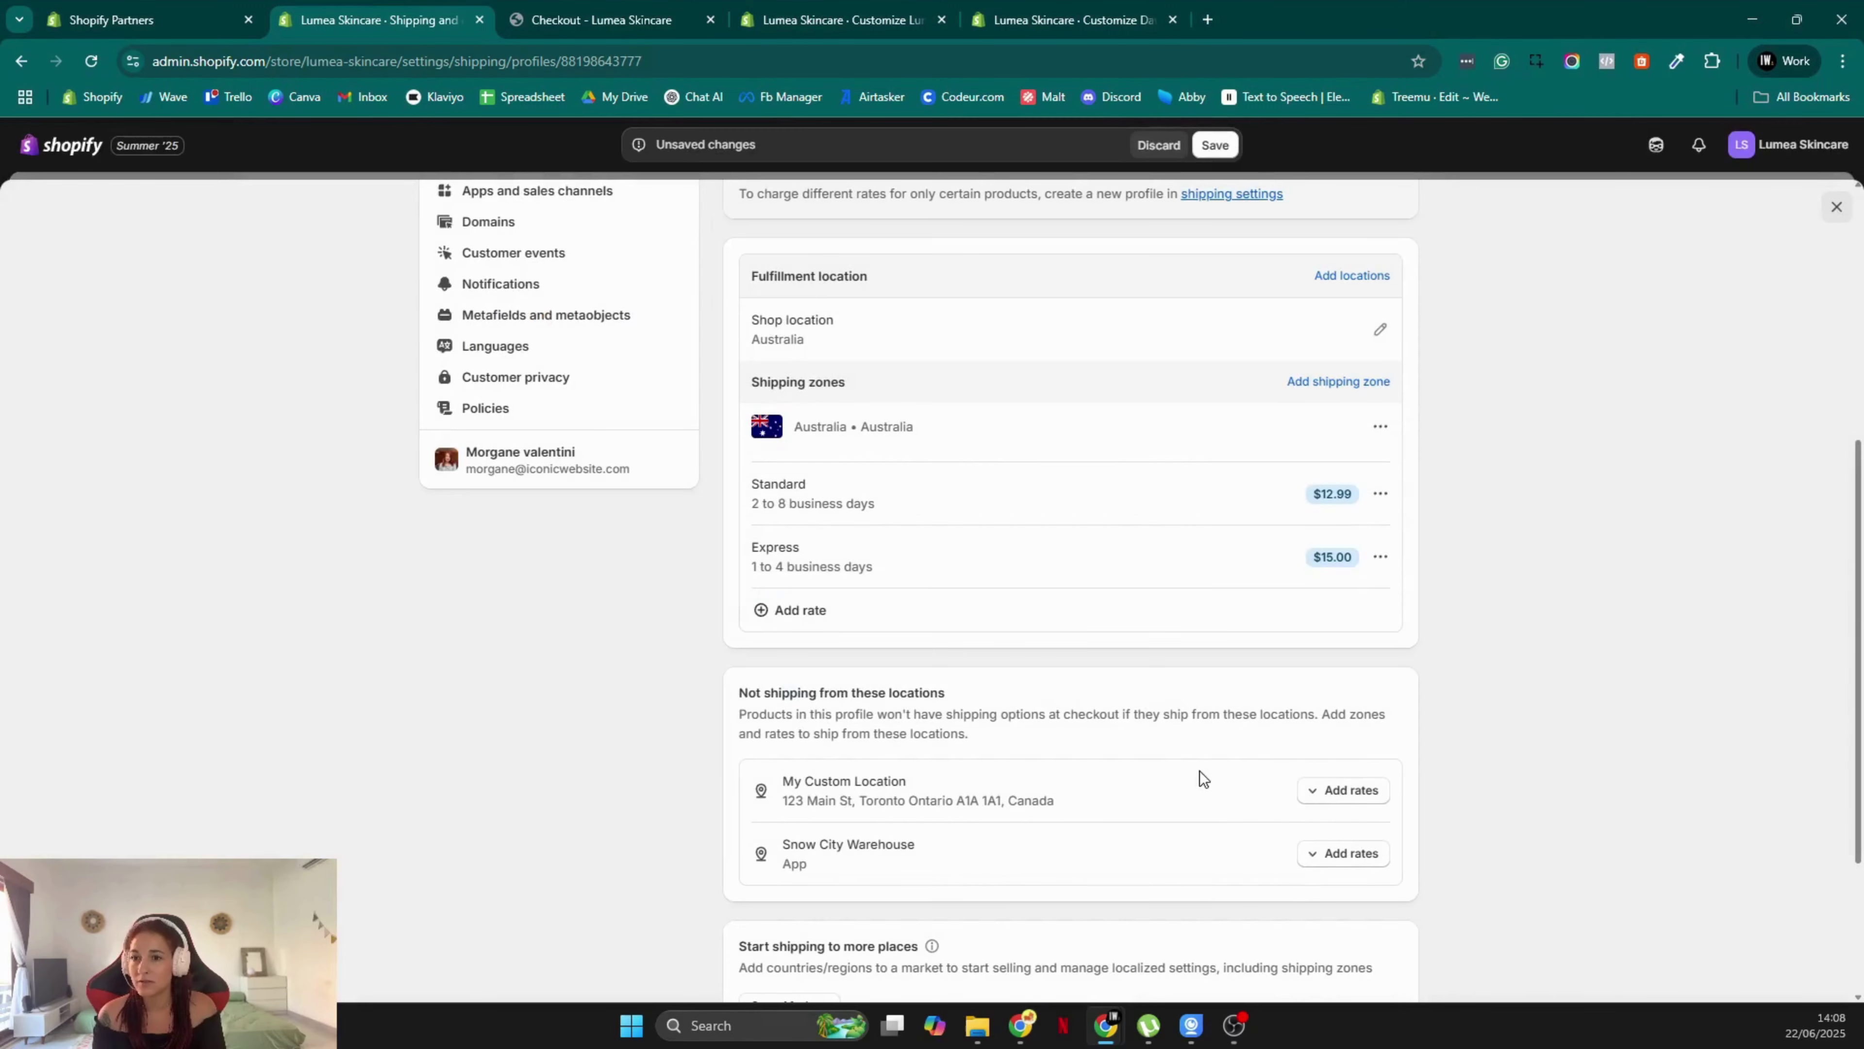
Set the price of the Australia zone's Express rate to $15.99
click(1381, 557)
click(1349, 596)
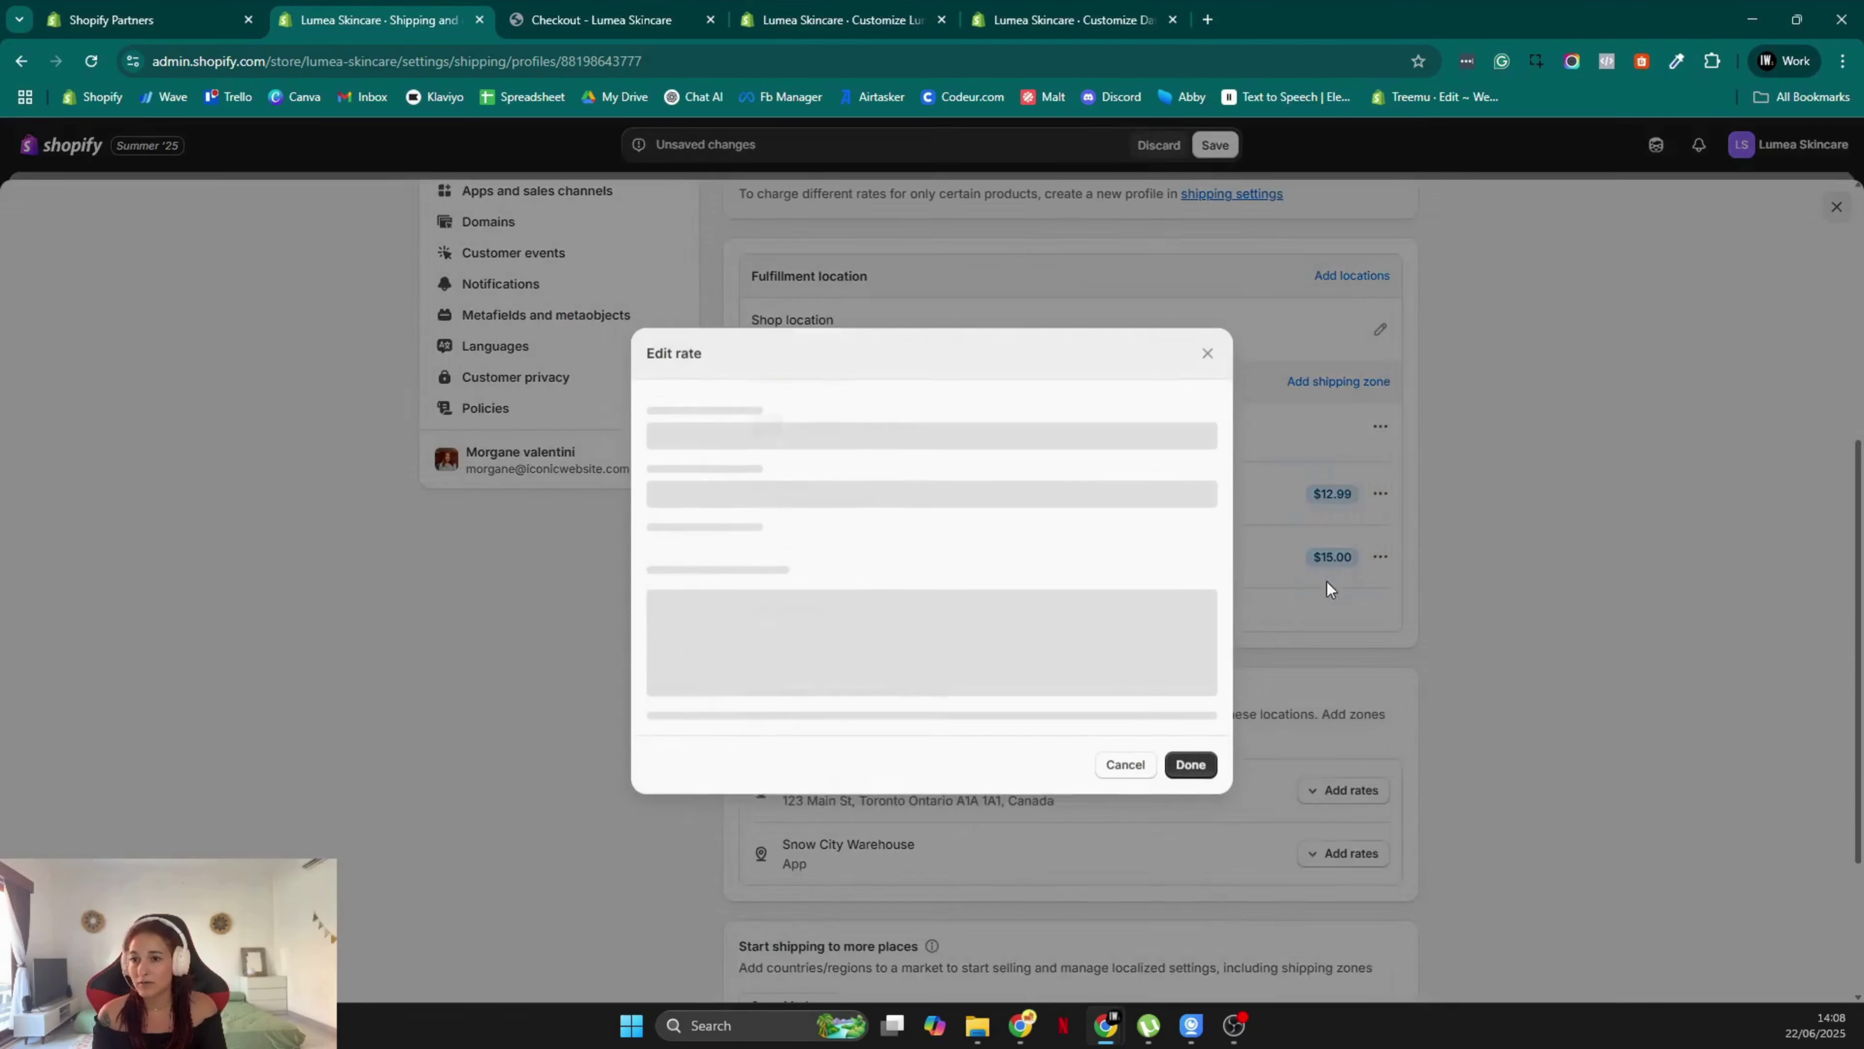
click(740, 507)
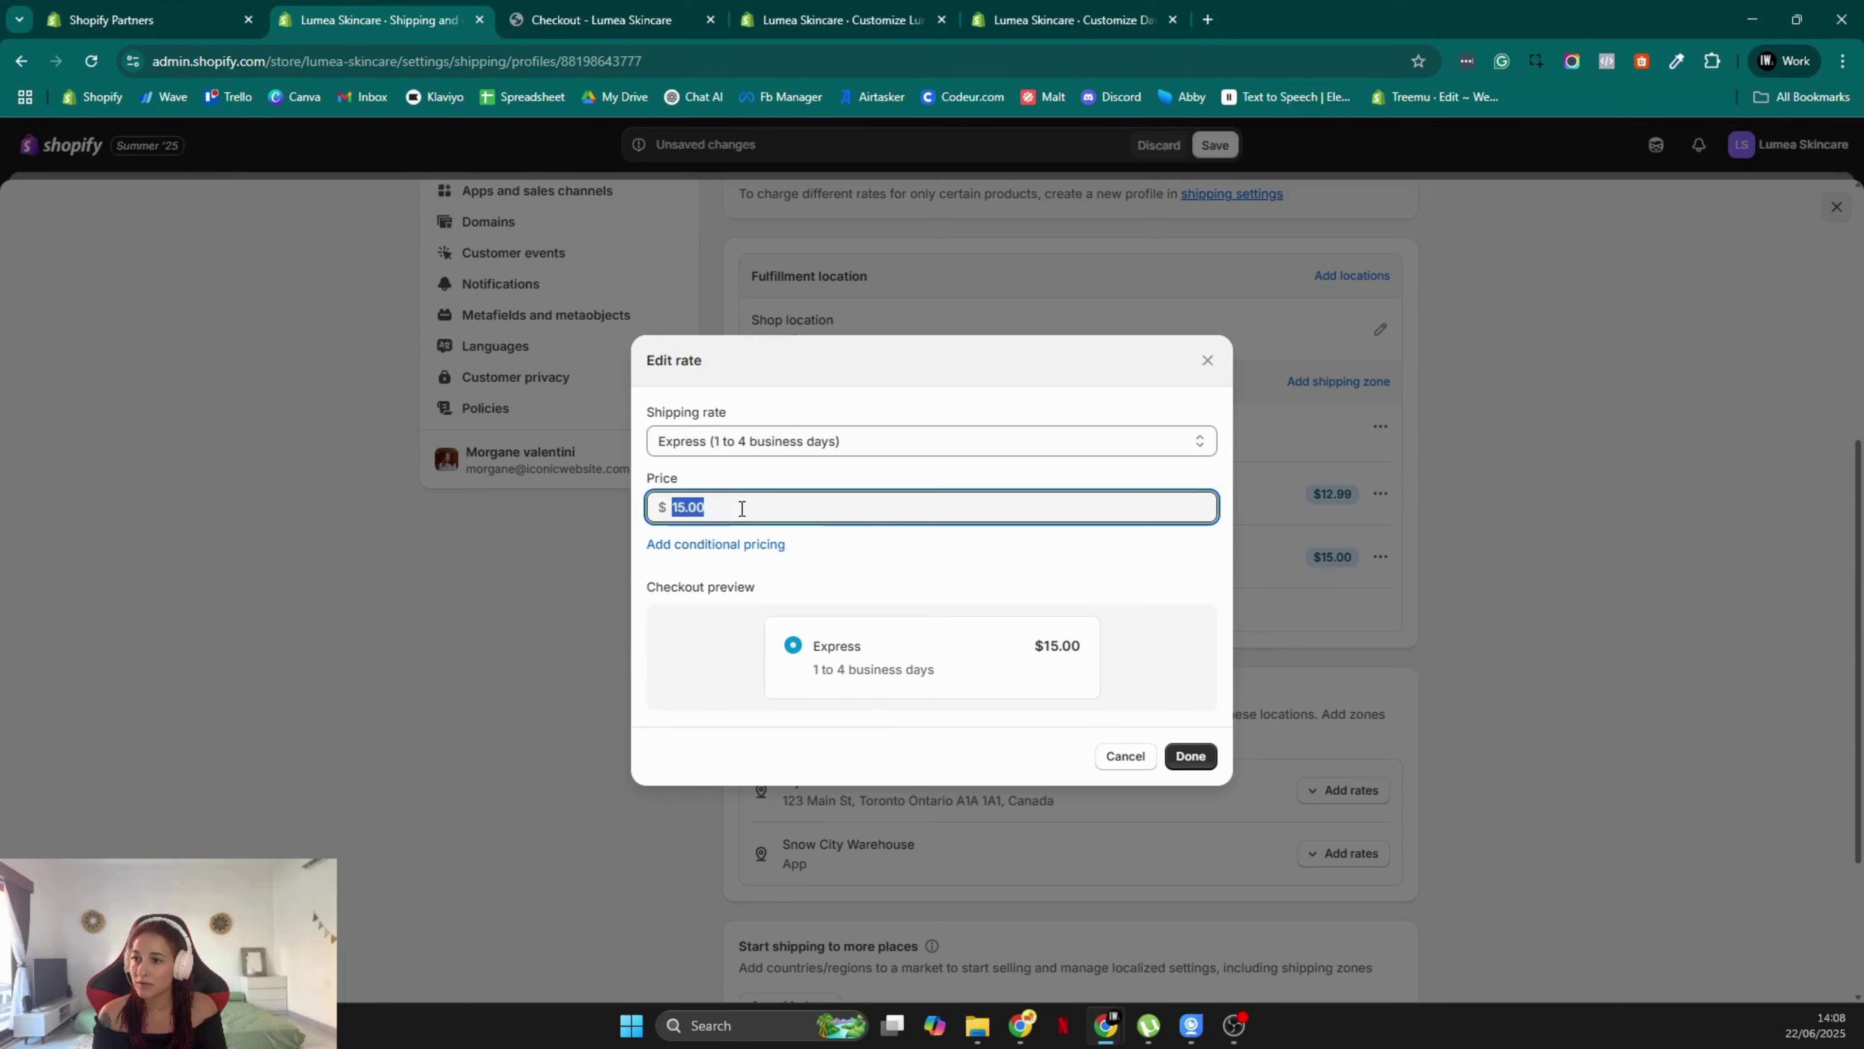
click(728, 506)
key(BackSpace)
key(BackSpace)
key(BackSpace)
text(.)
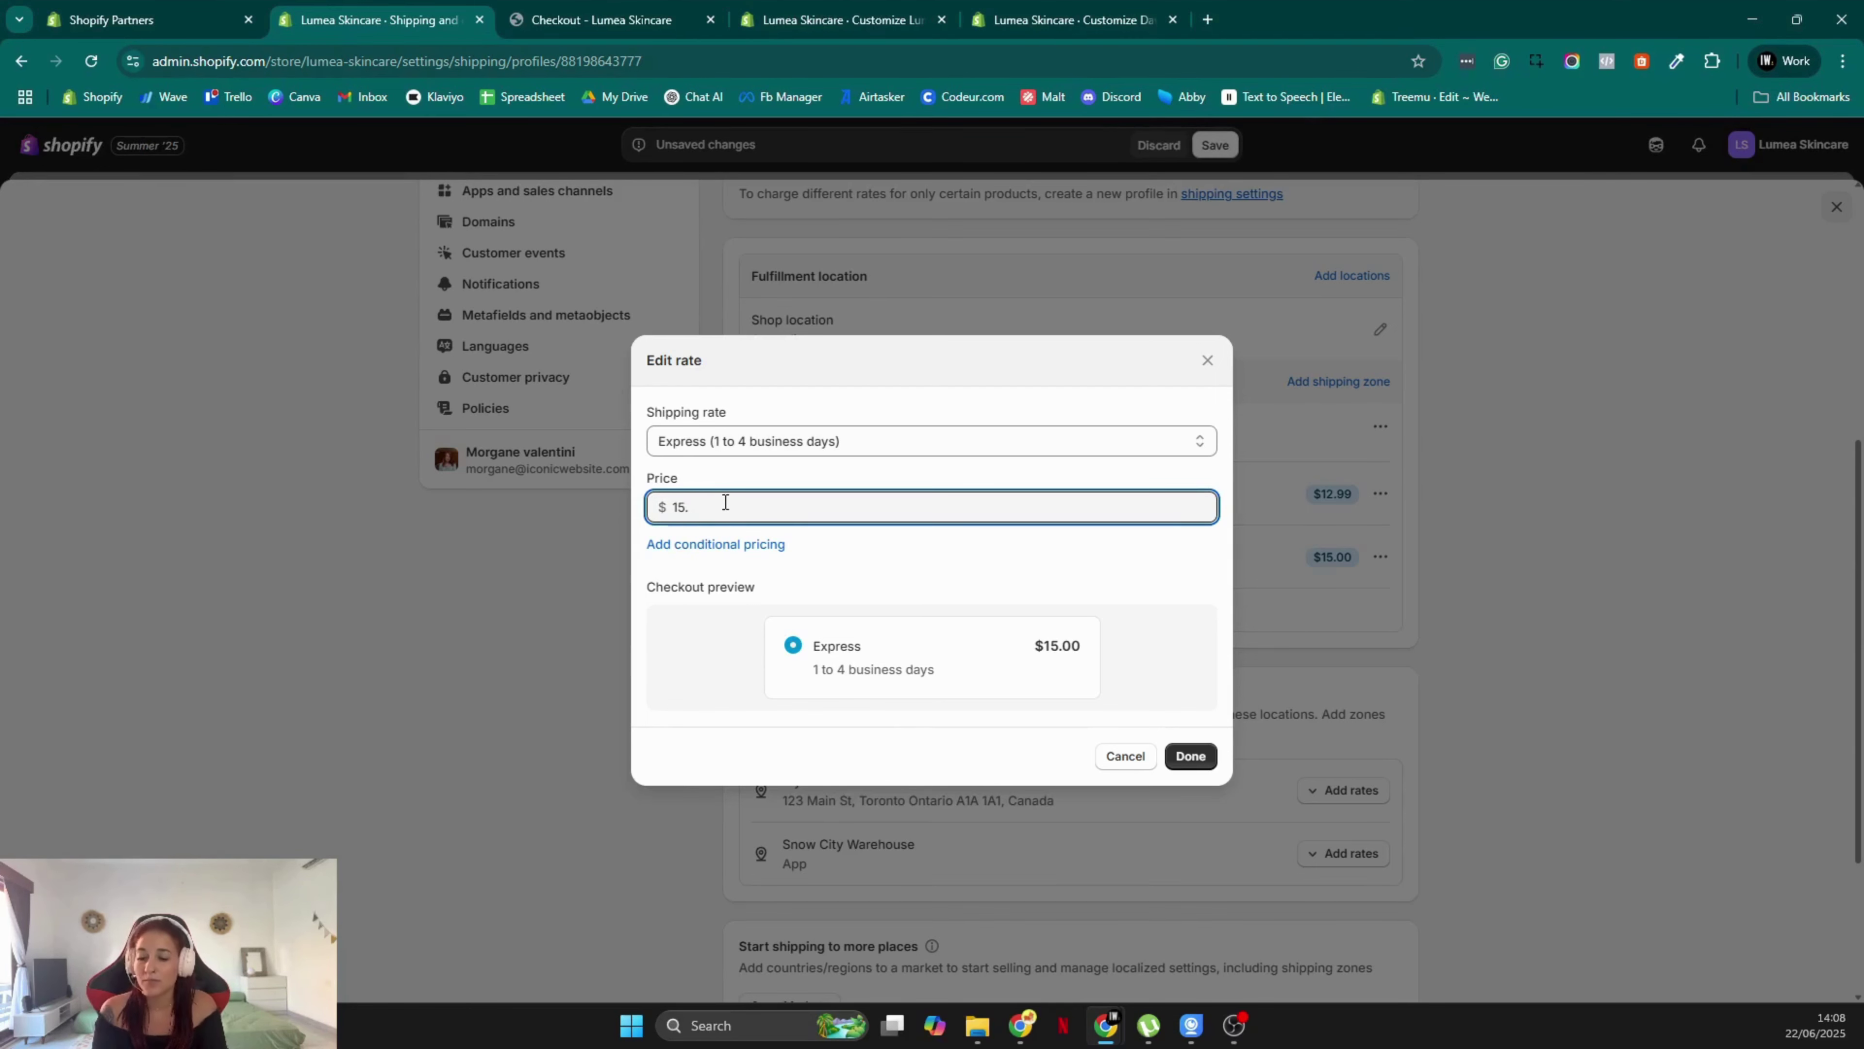
text(99)
click(1191, 756)
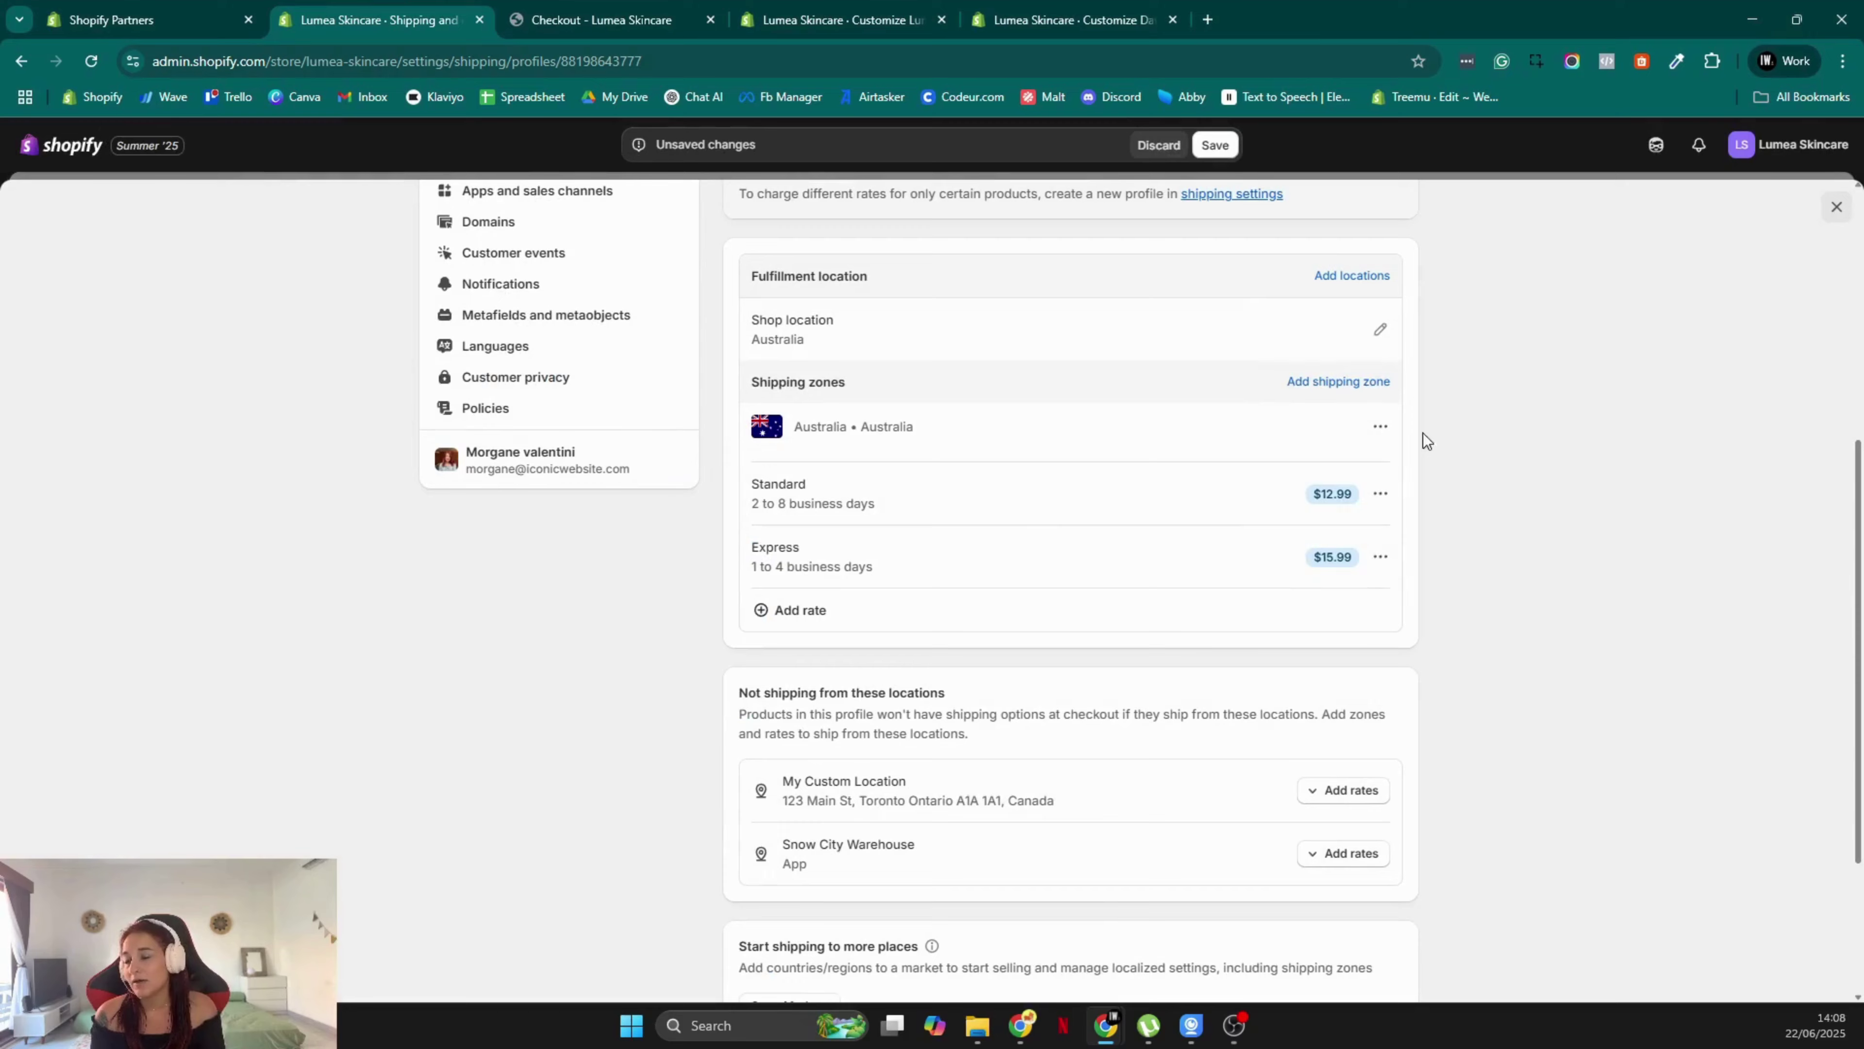
Start a new custom flat rate for the Australia zone and name it Free Shipping
click(877, 606)
click(838, 402)
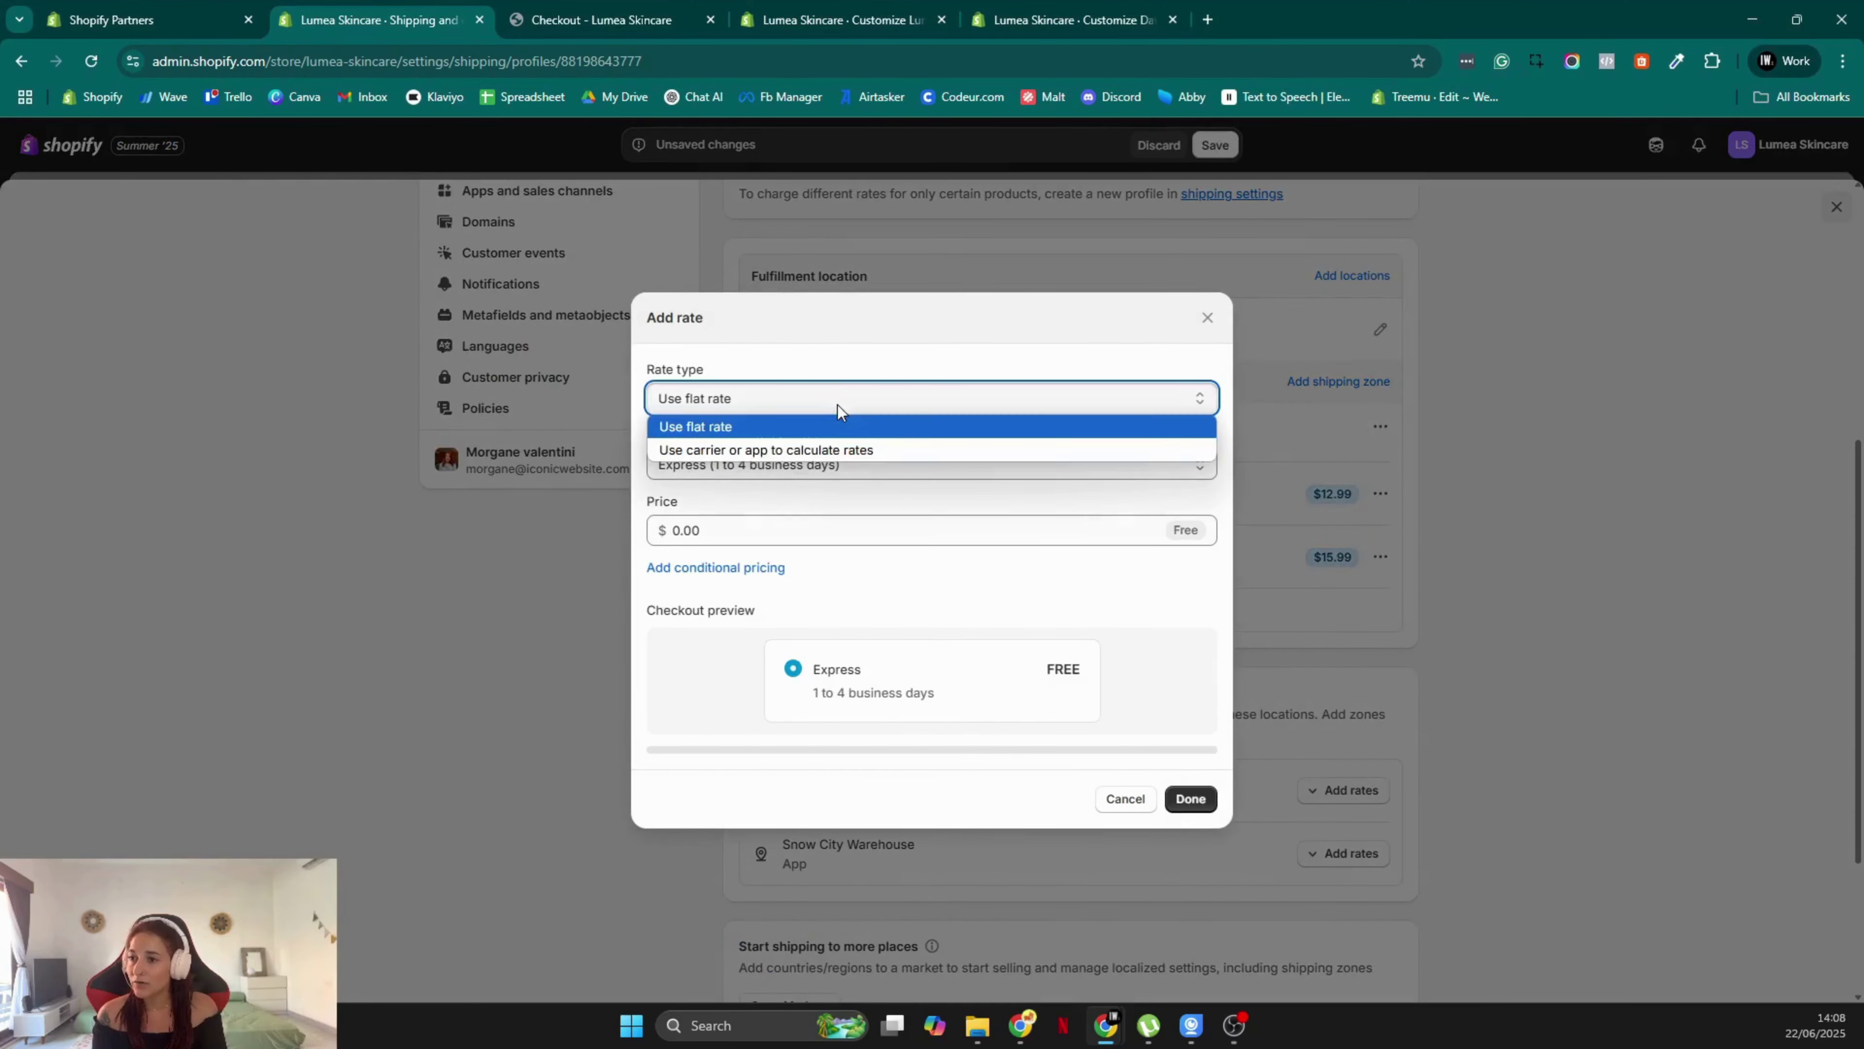
click(837, 425)
click(844, 477)
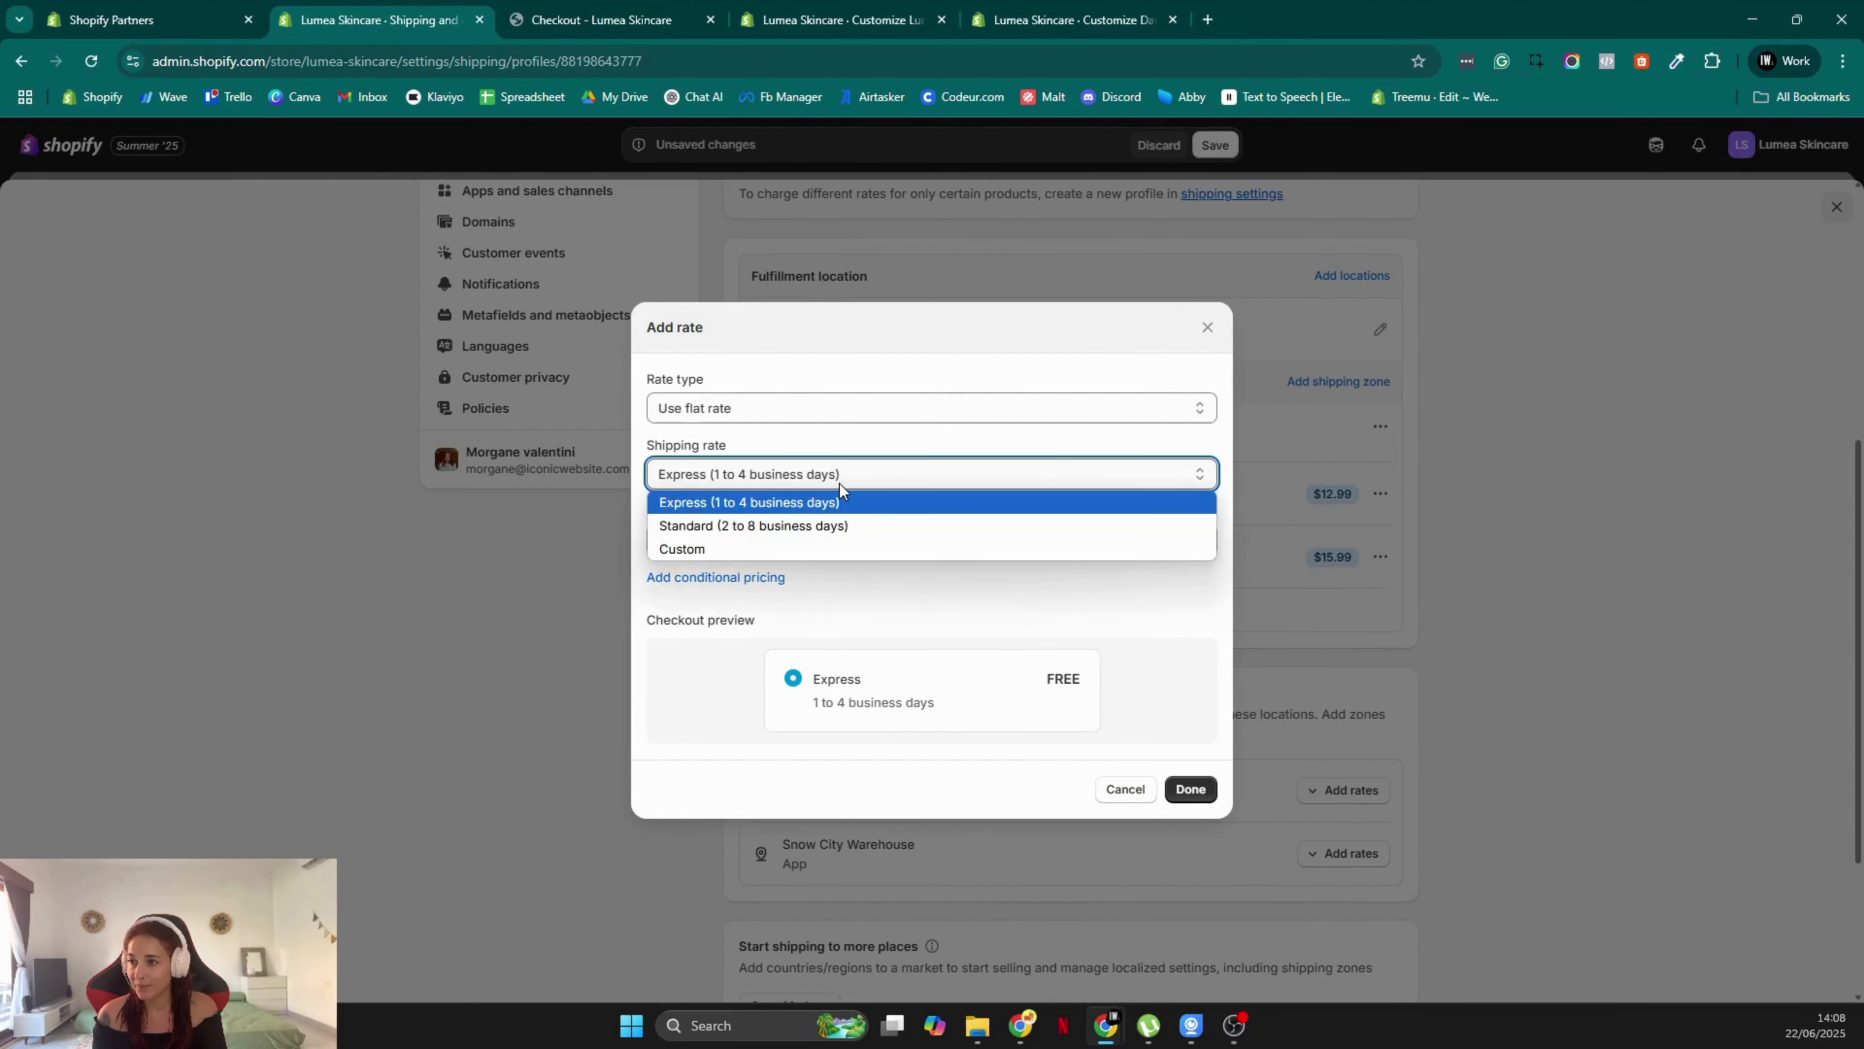
click(783, 547)
click(759, 482)
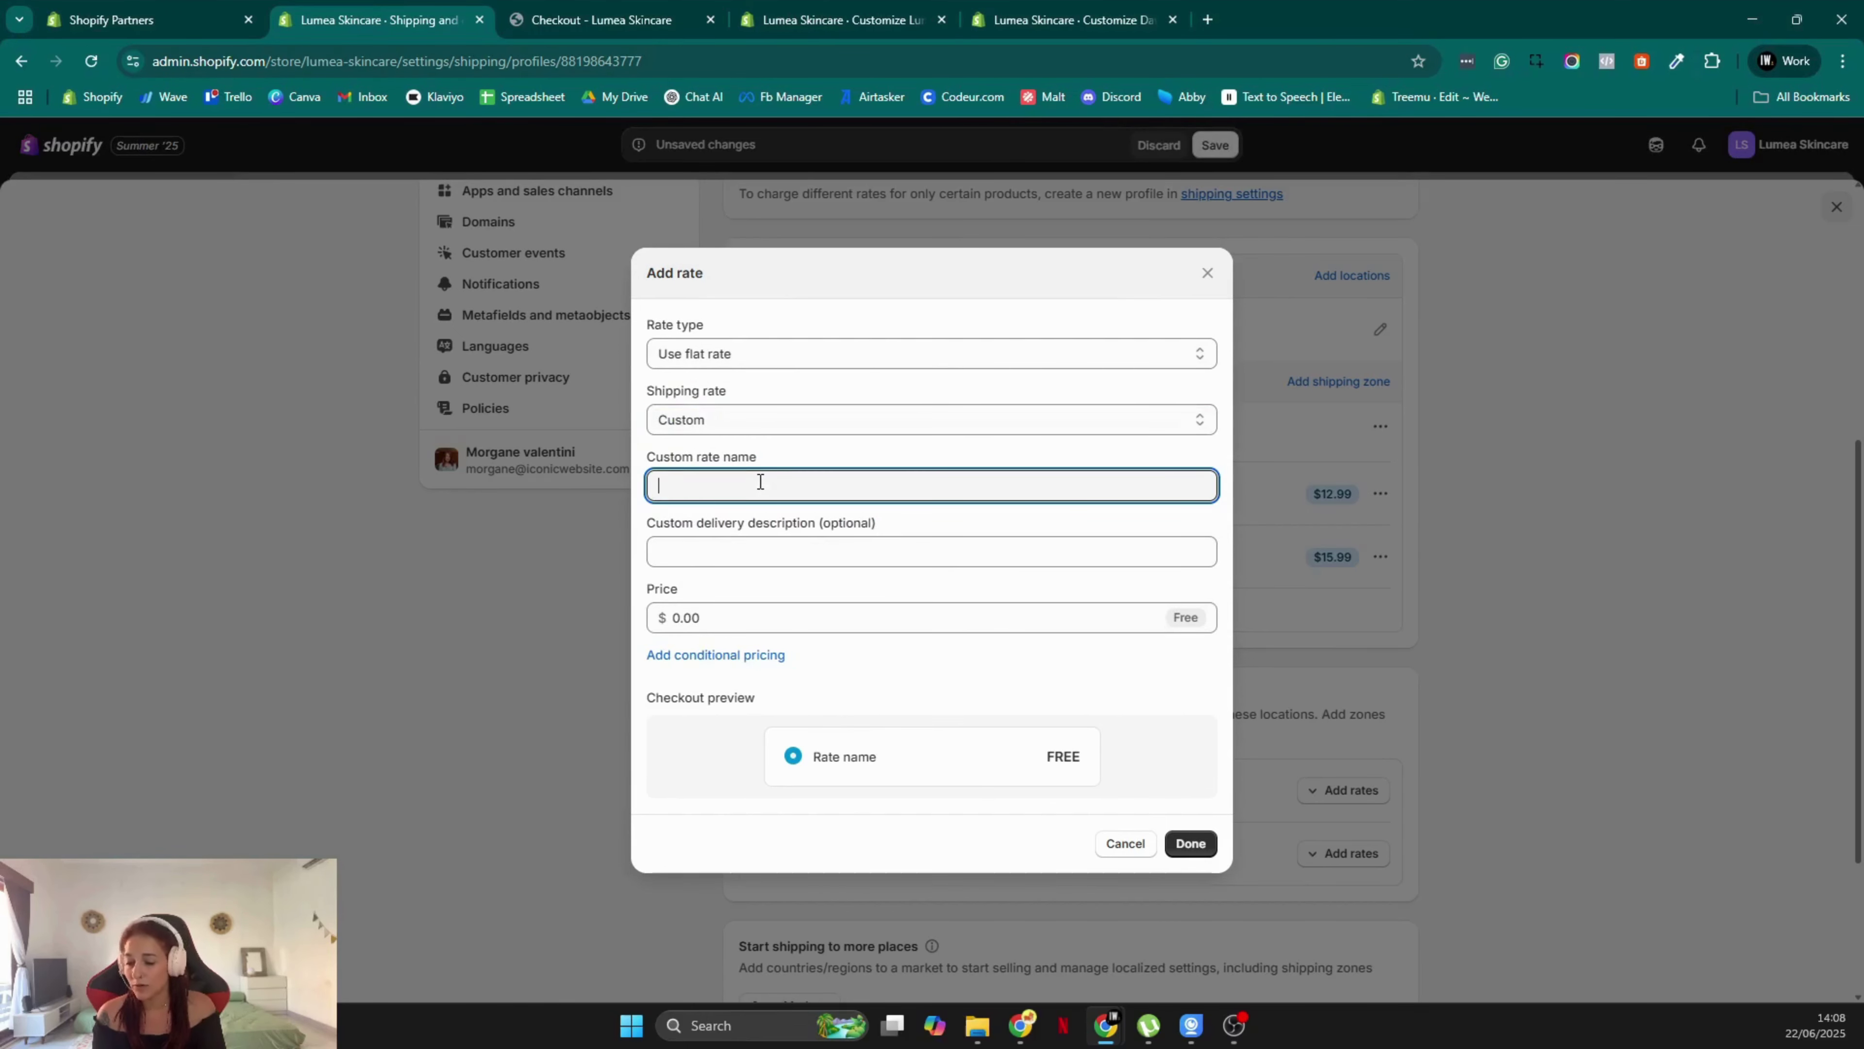
text(Free Shipping)
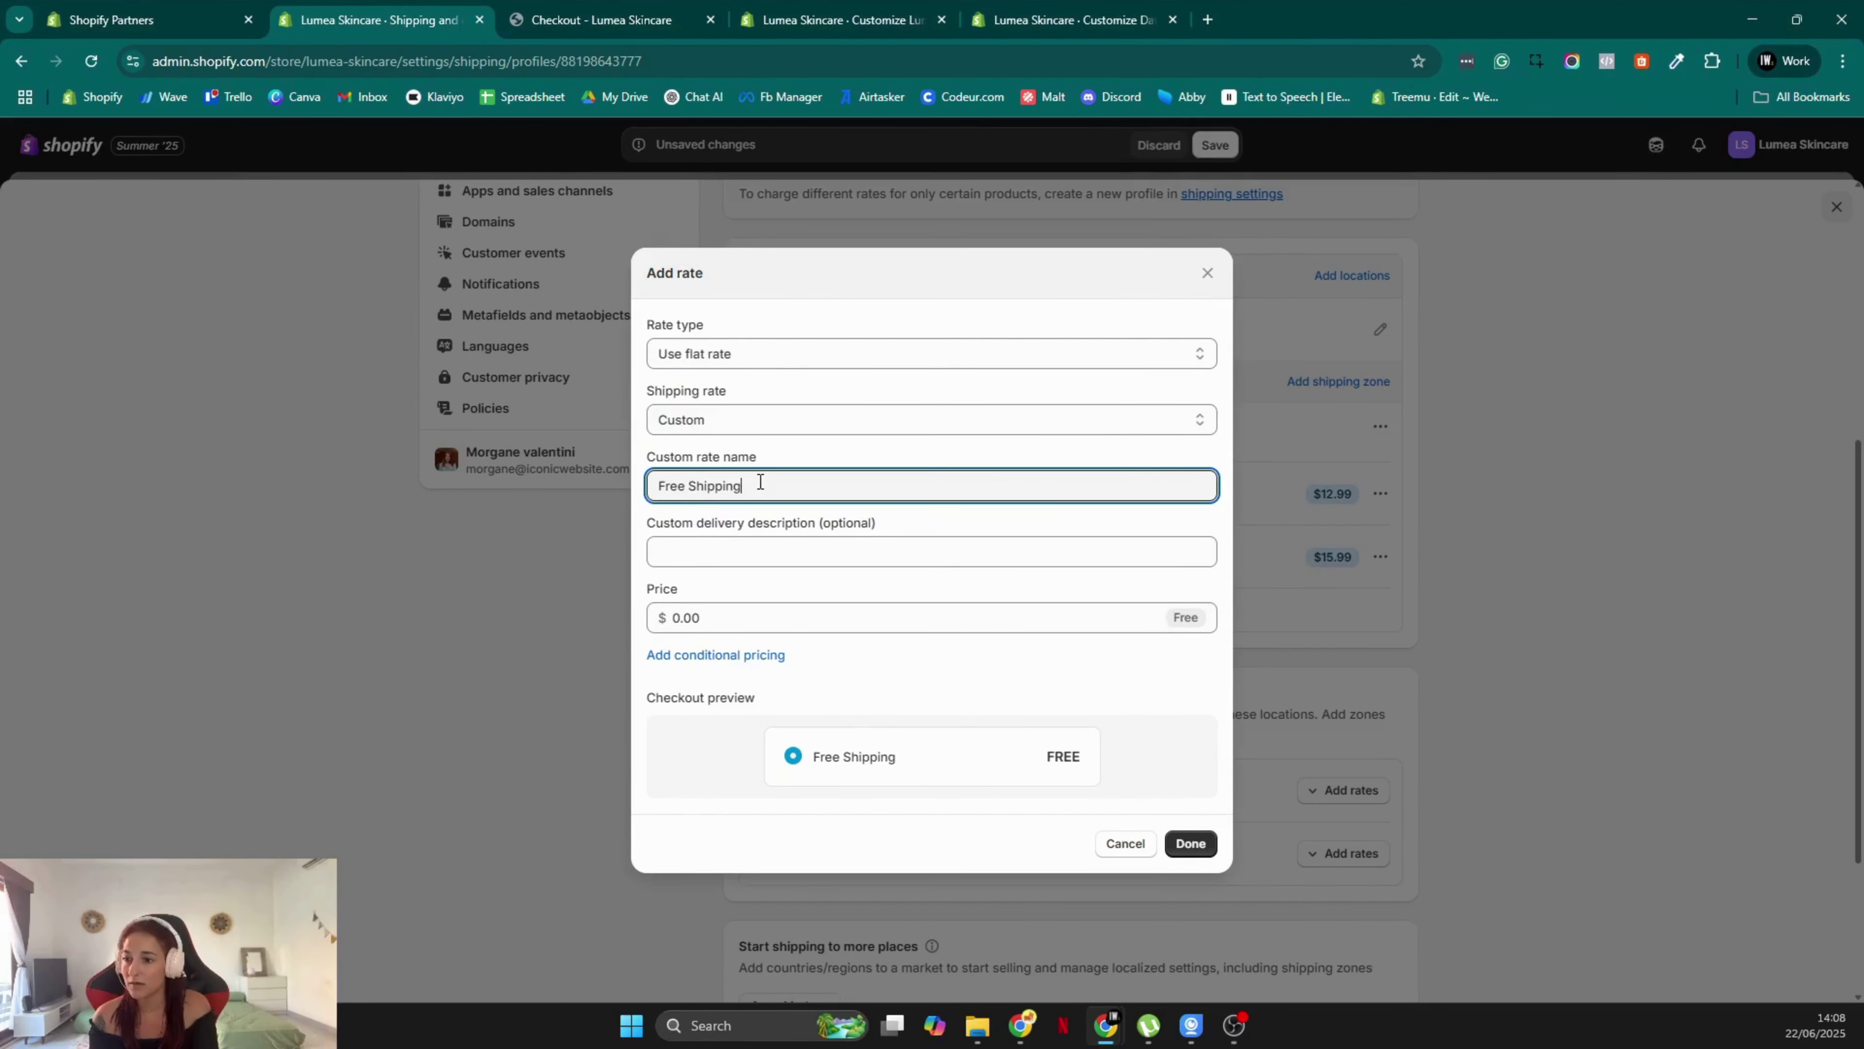
Make the Free Shipping rate conditional on order price with a minimum of $75
click(736, 657)
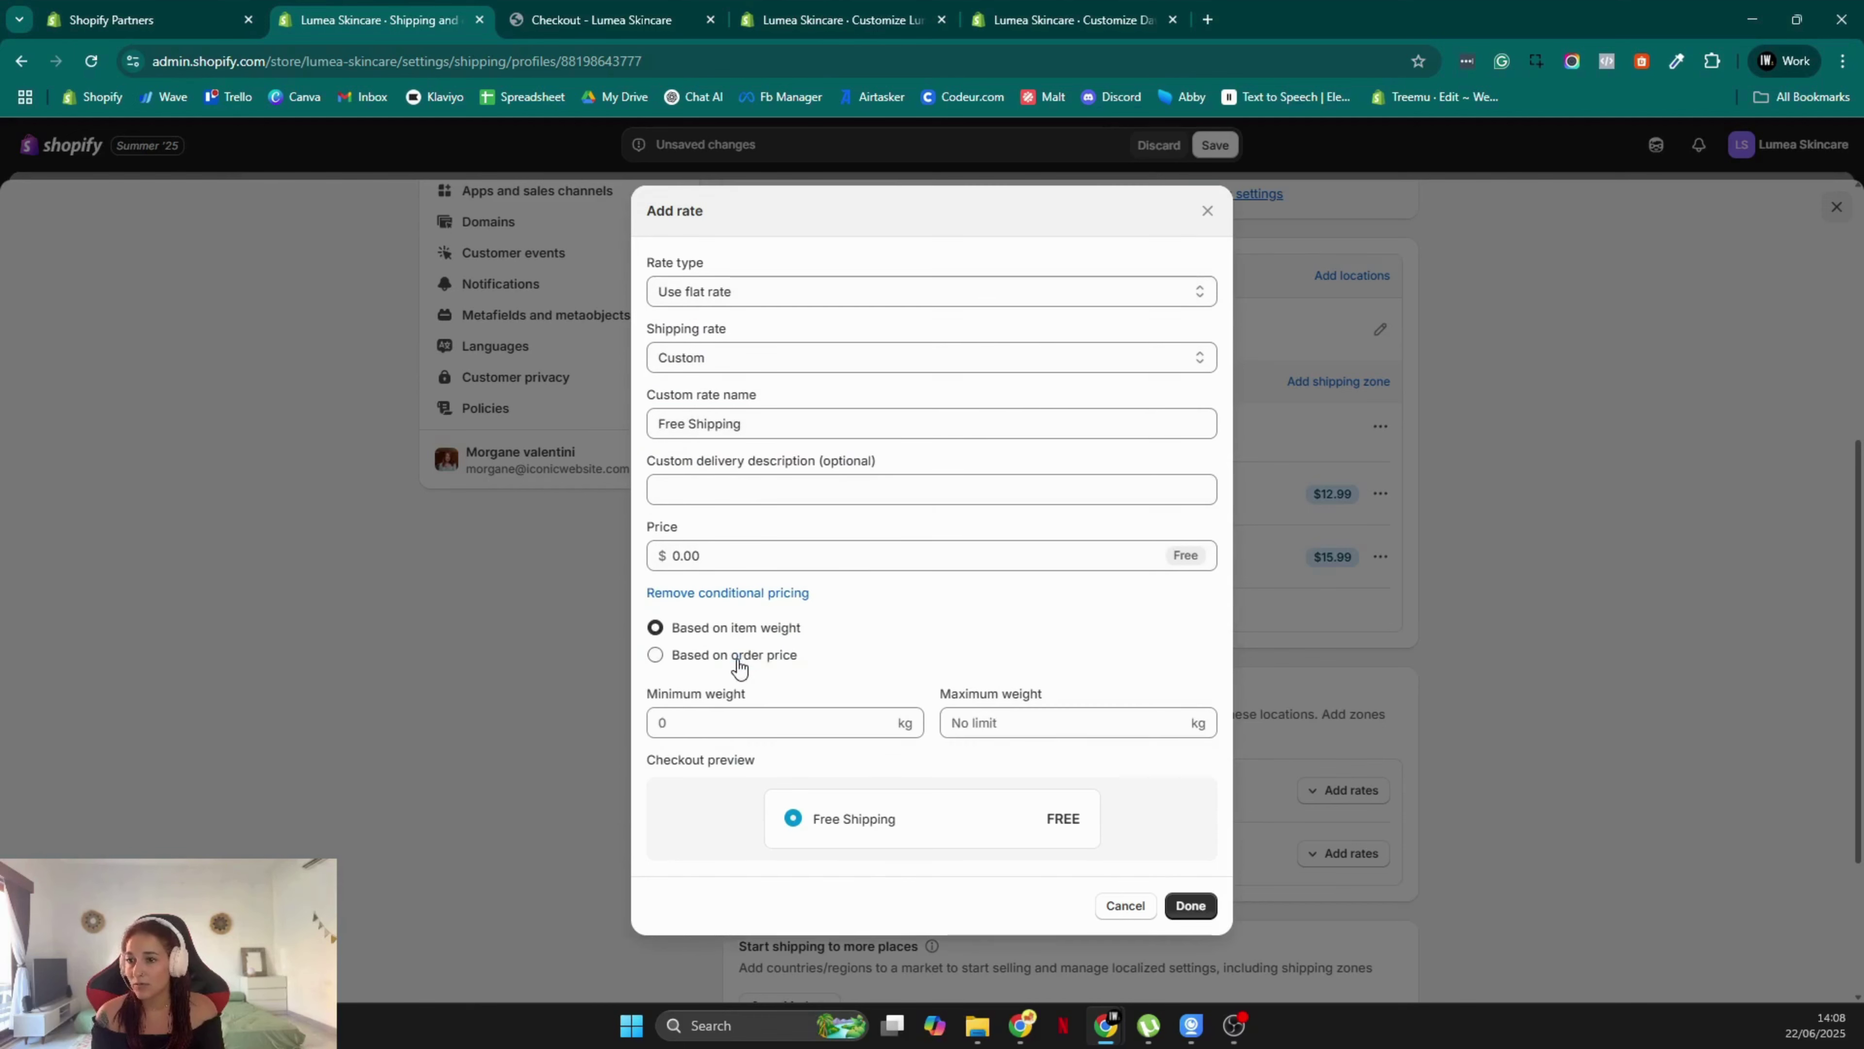
click(673, 662)
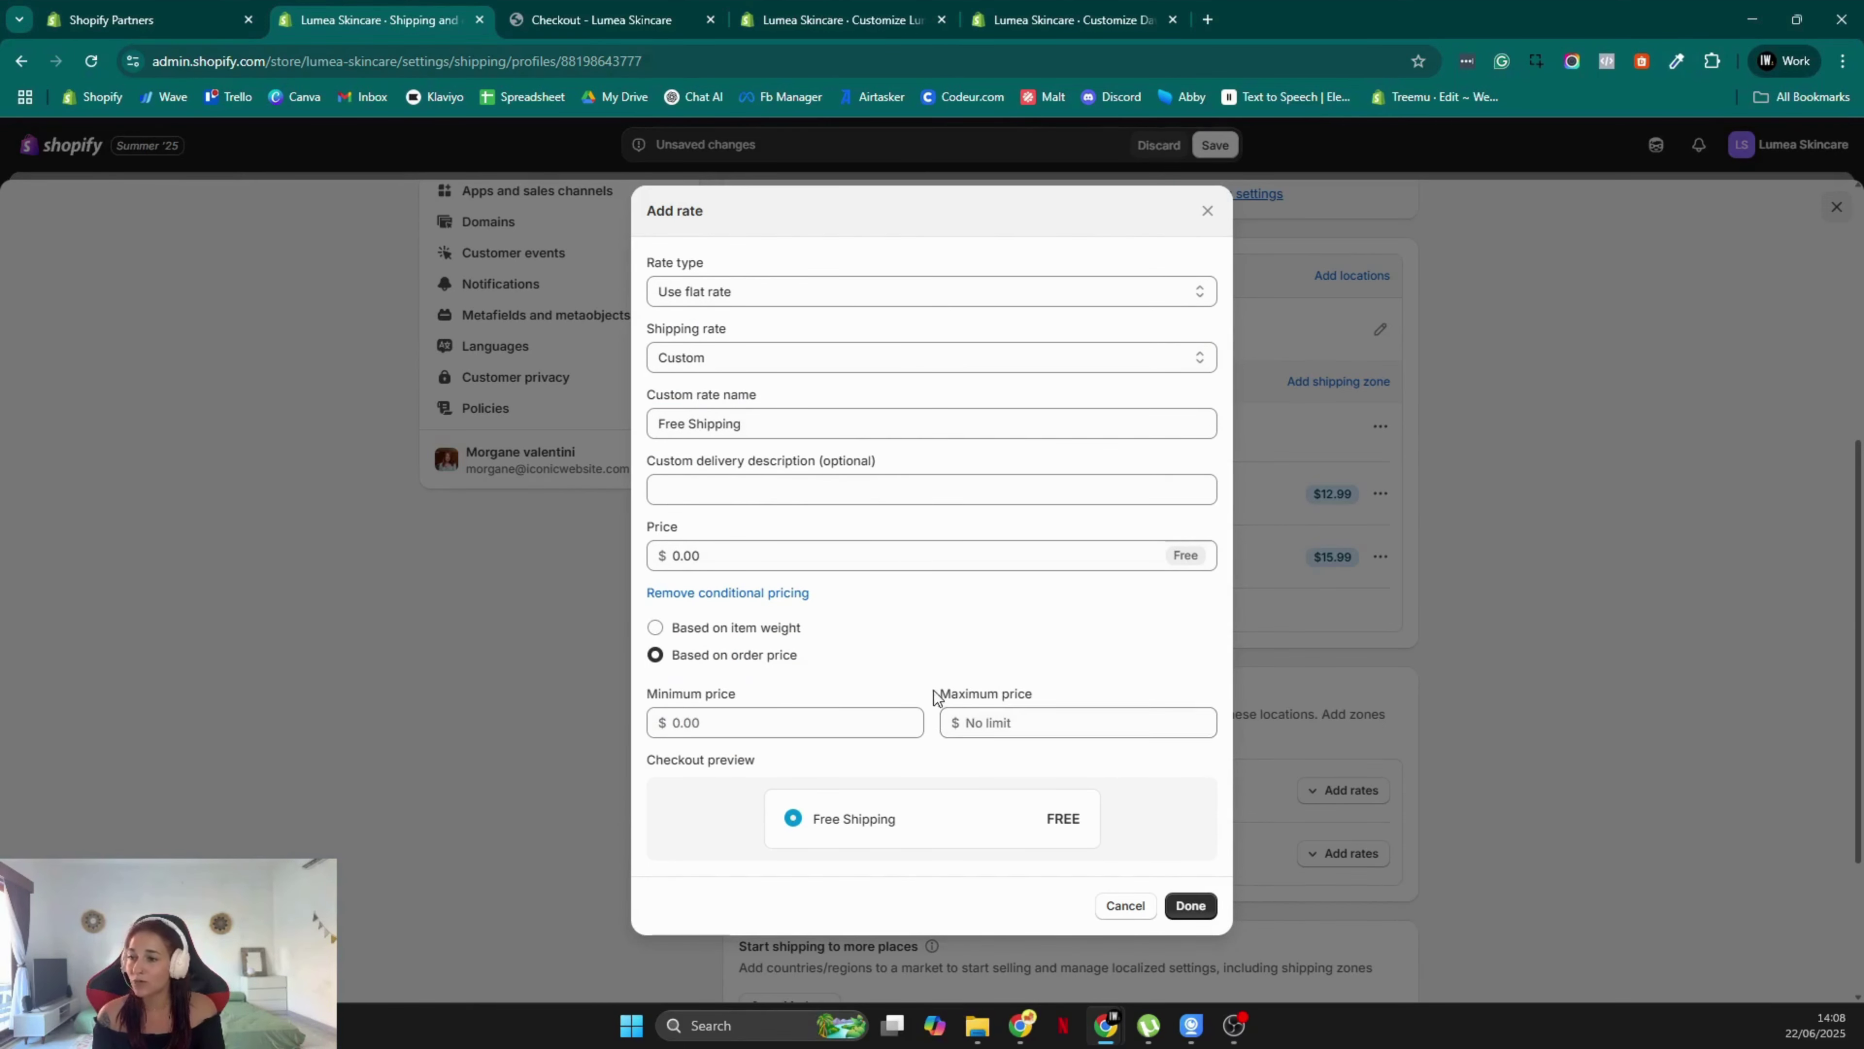
click(722, 722)
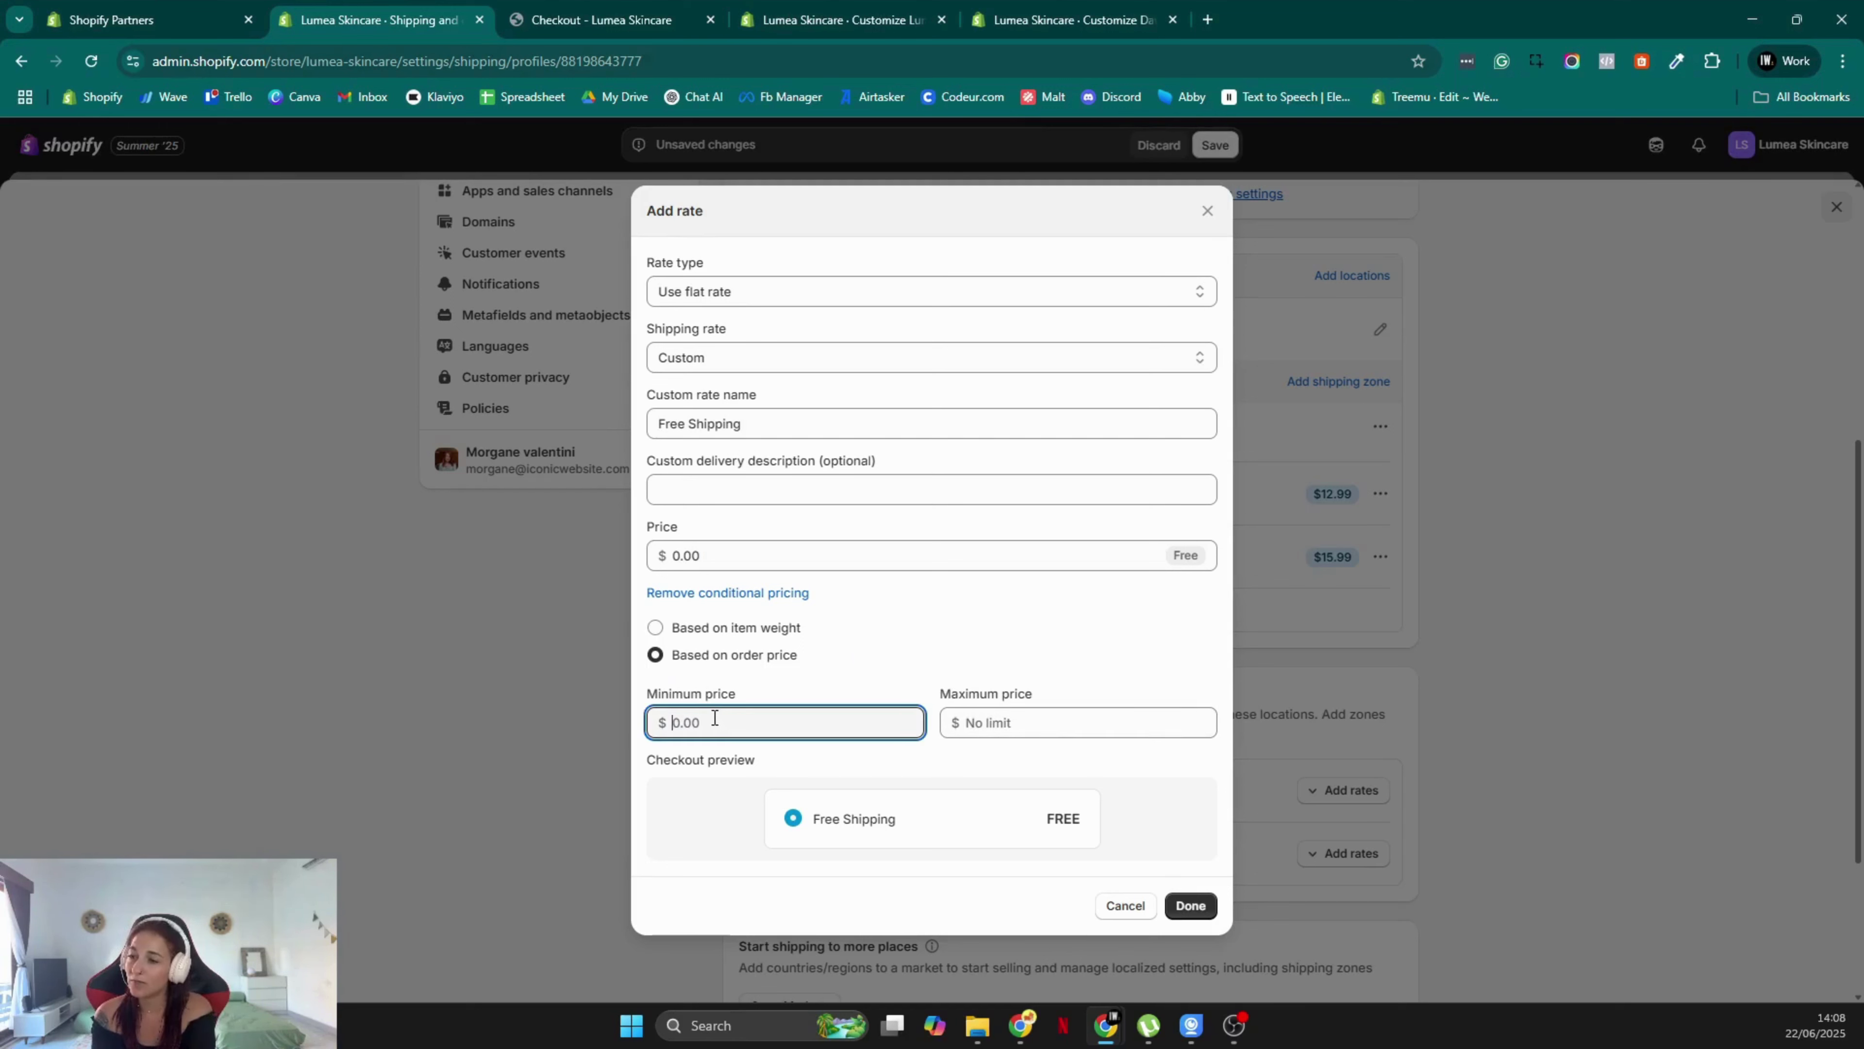
text(75)
click(974, 660)
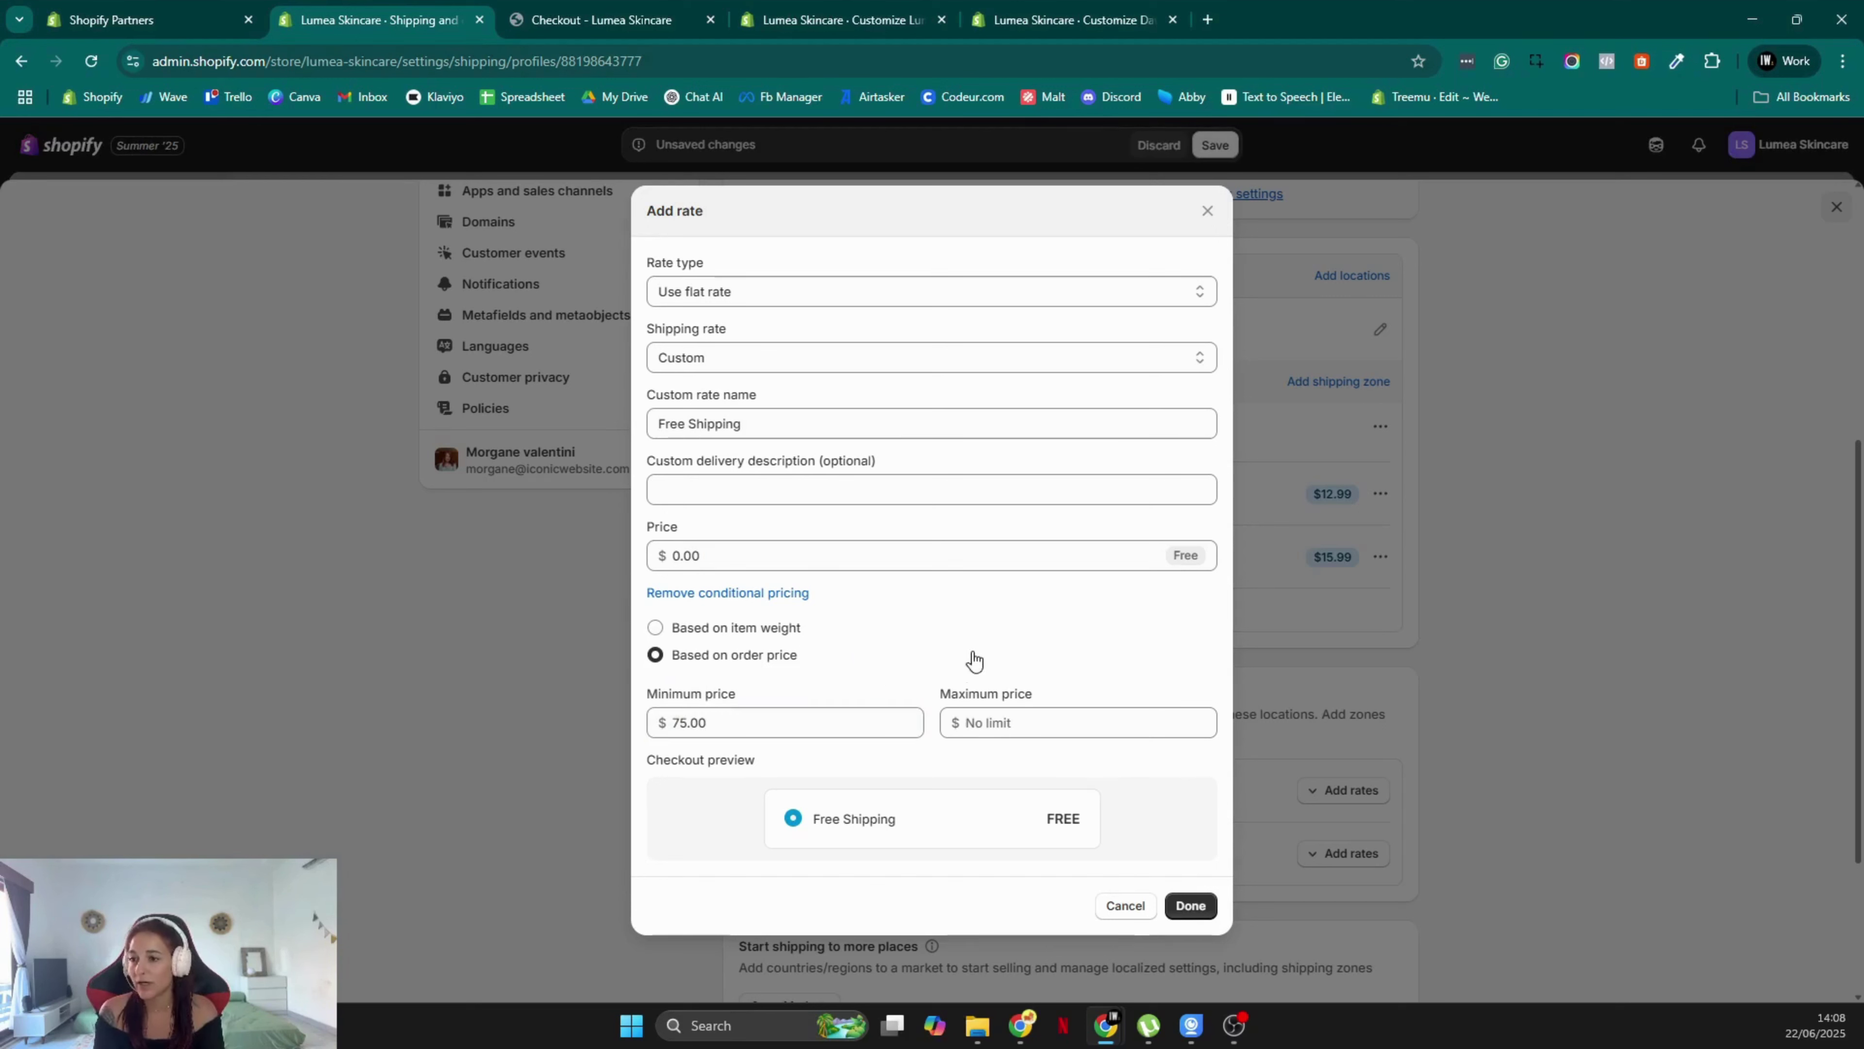
Try a $100 minimum order price and a weight-based condition with a 75 kg minimum for the Free Shipping rate
double_click(803, 722)
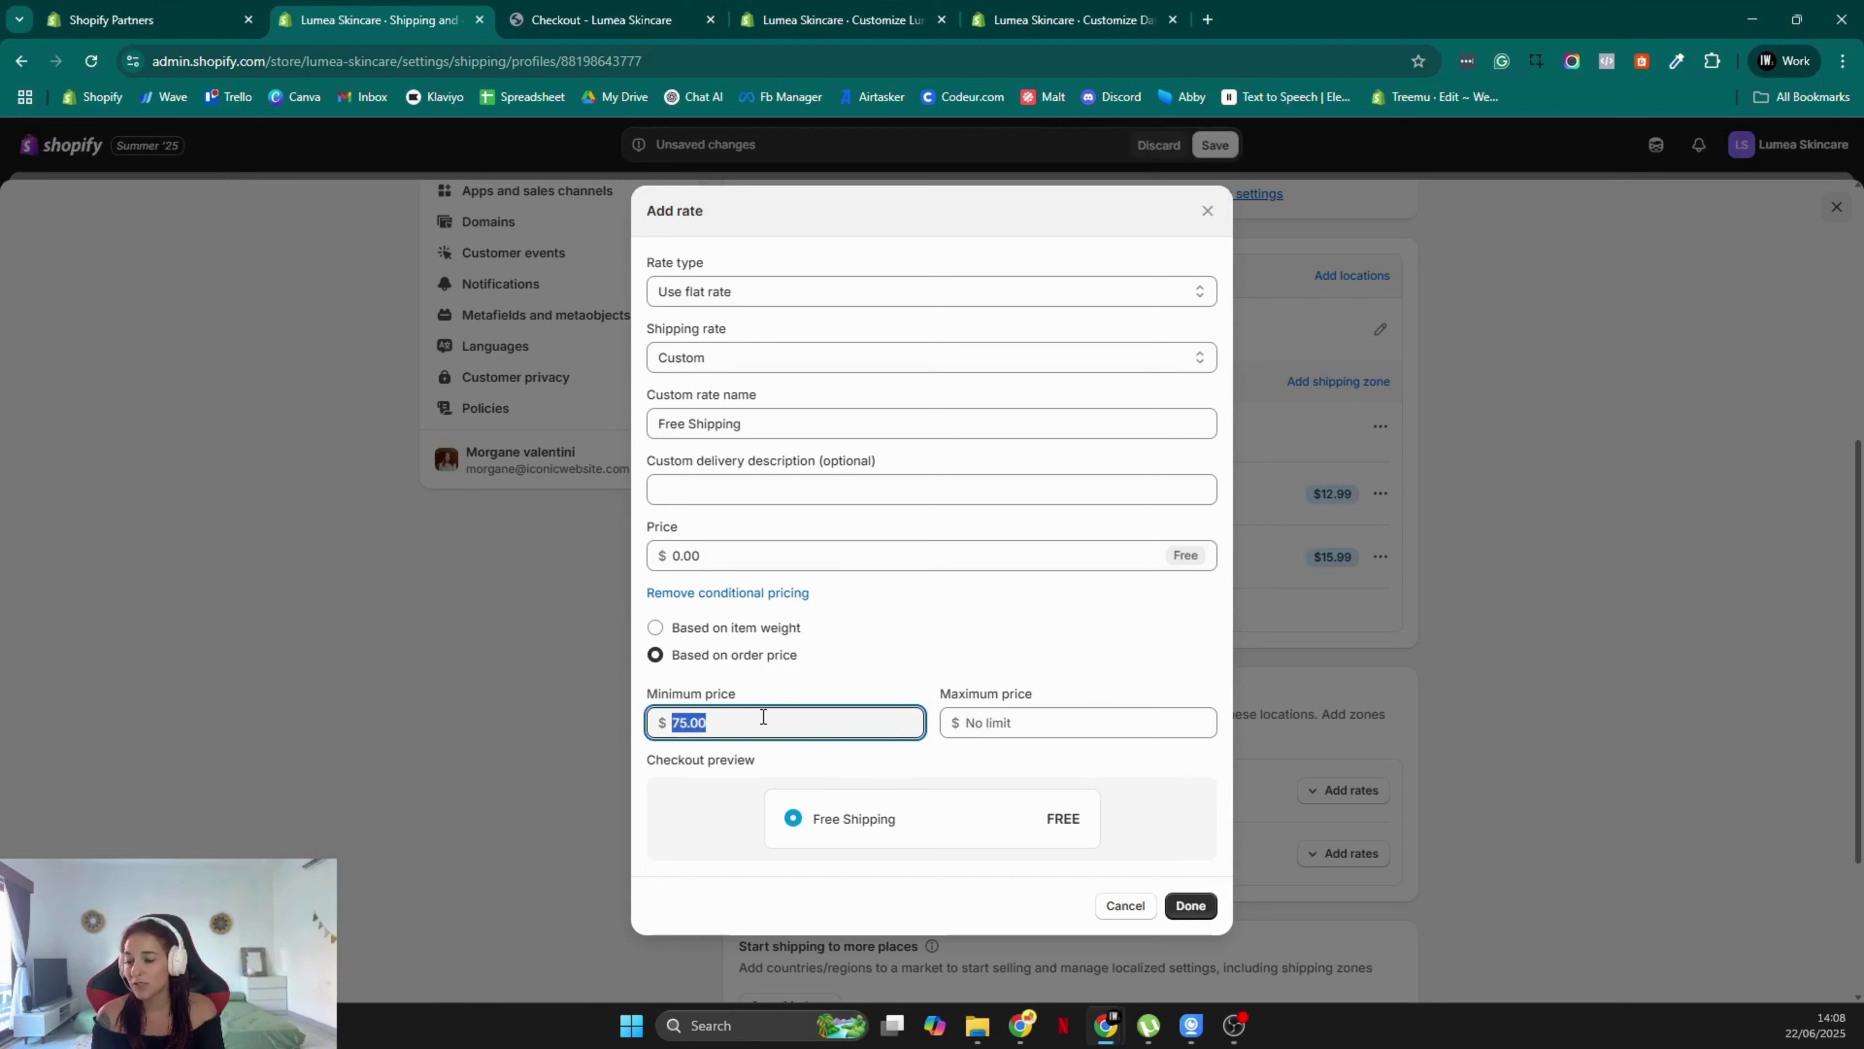
text(100)
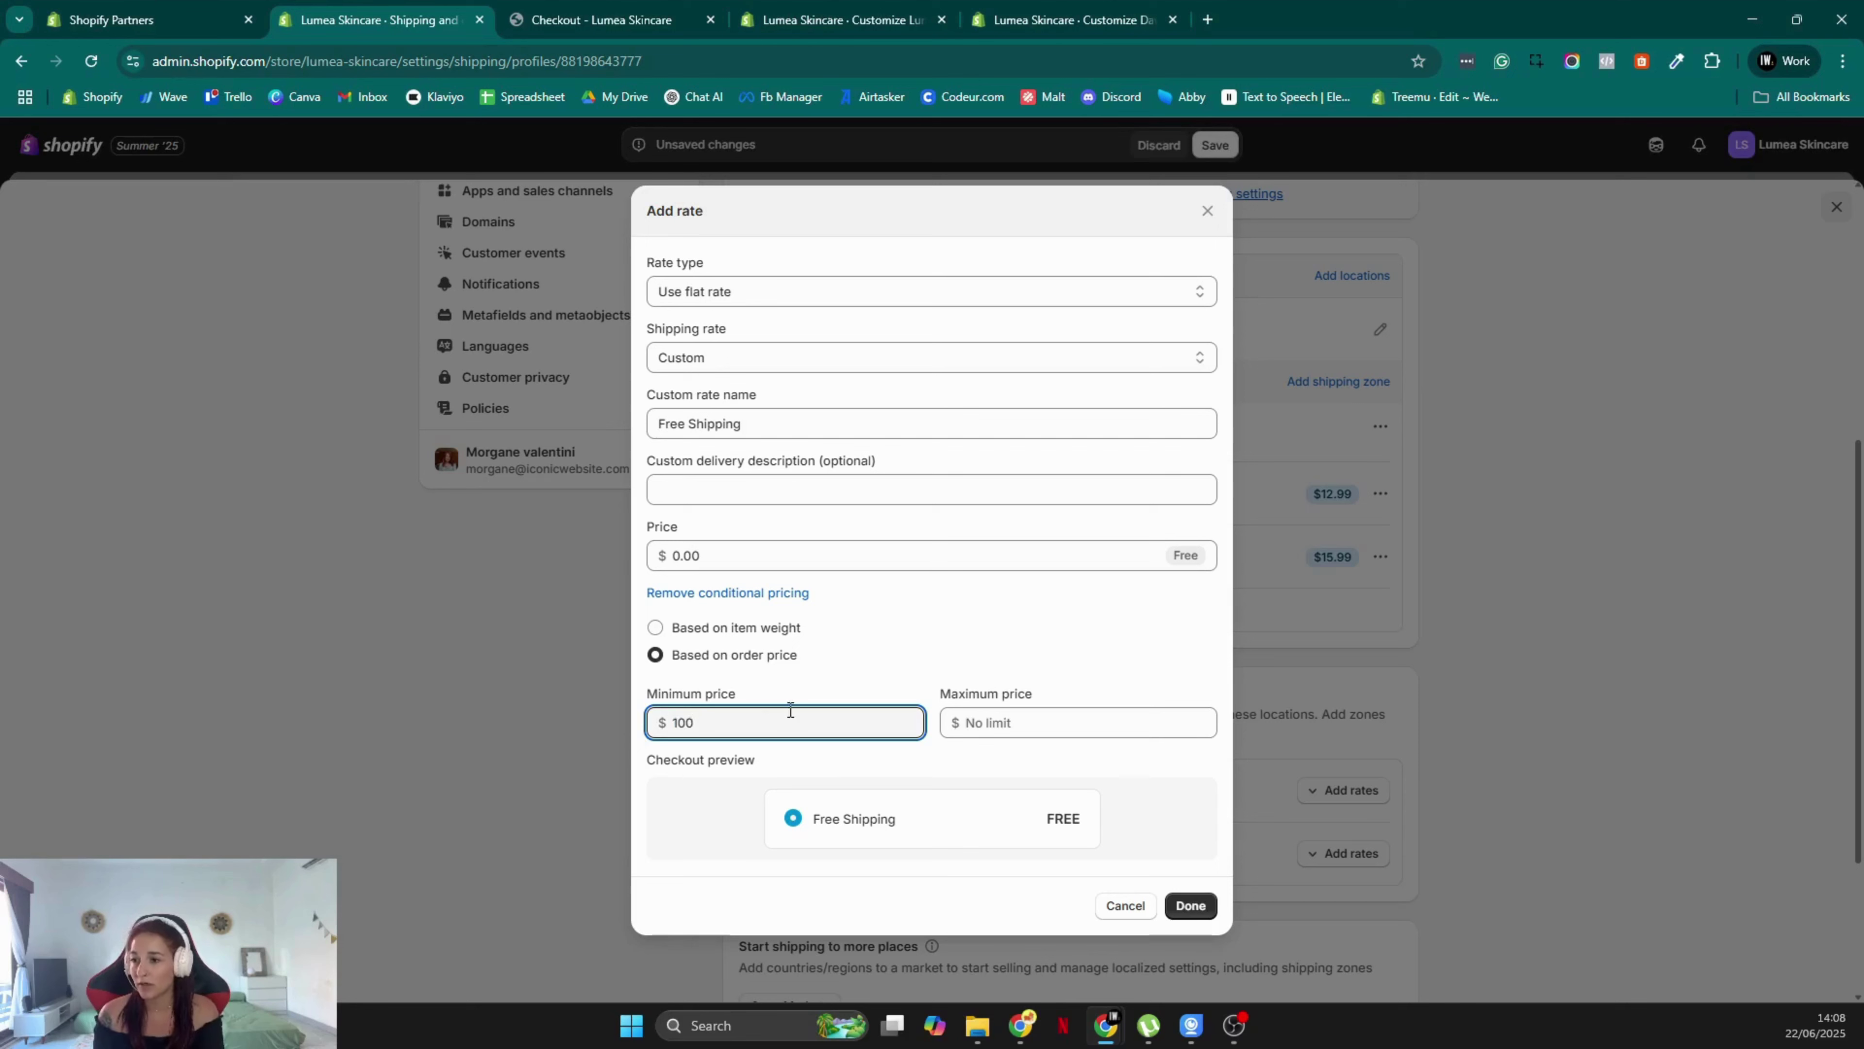
click(655, 628)
double_click(710, 722)
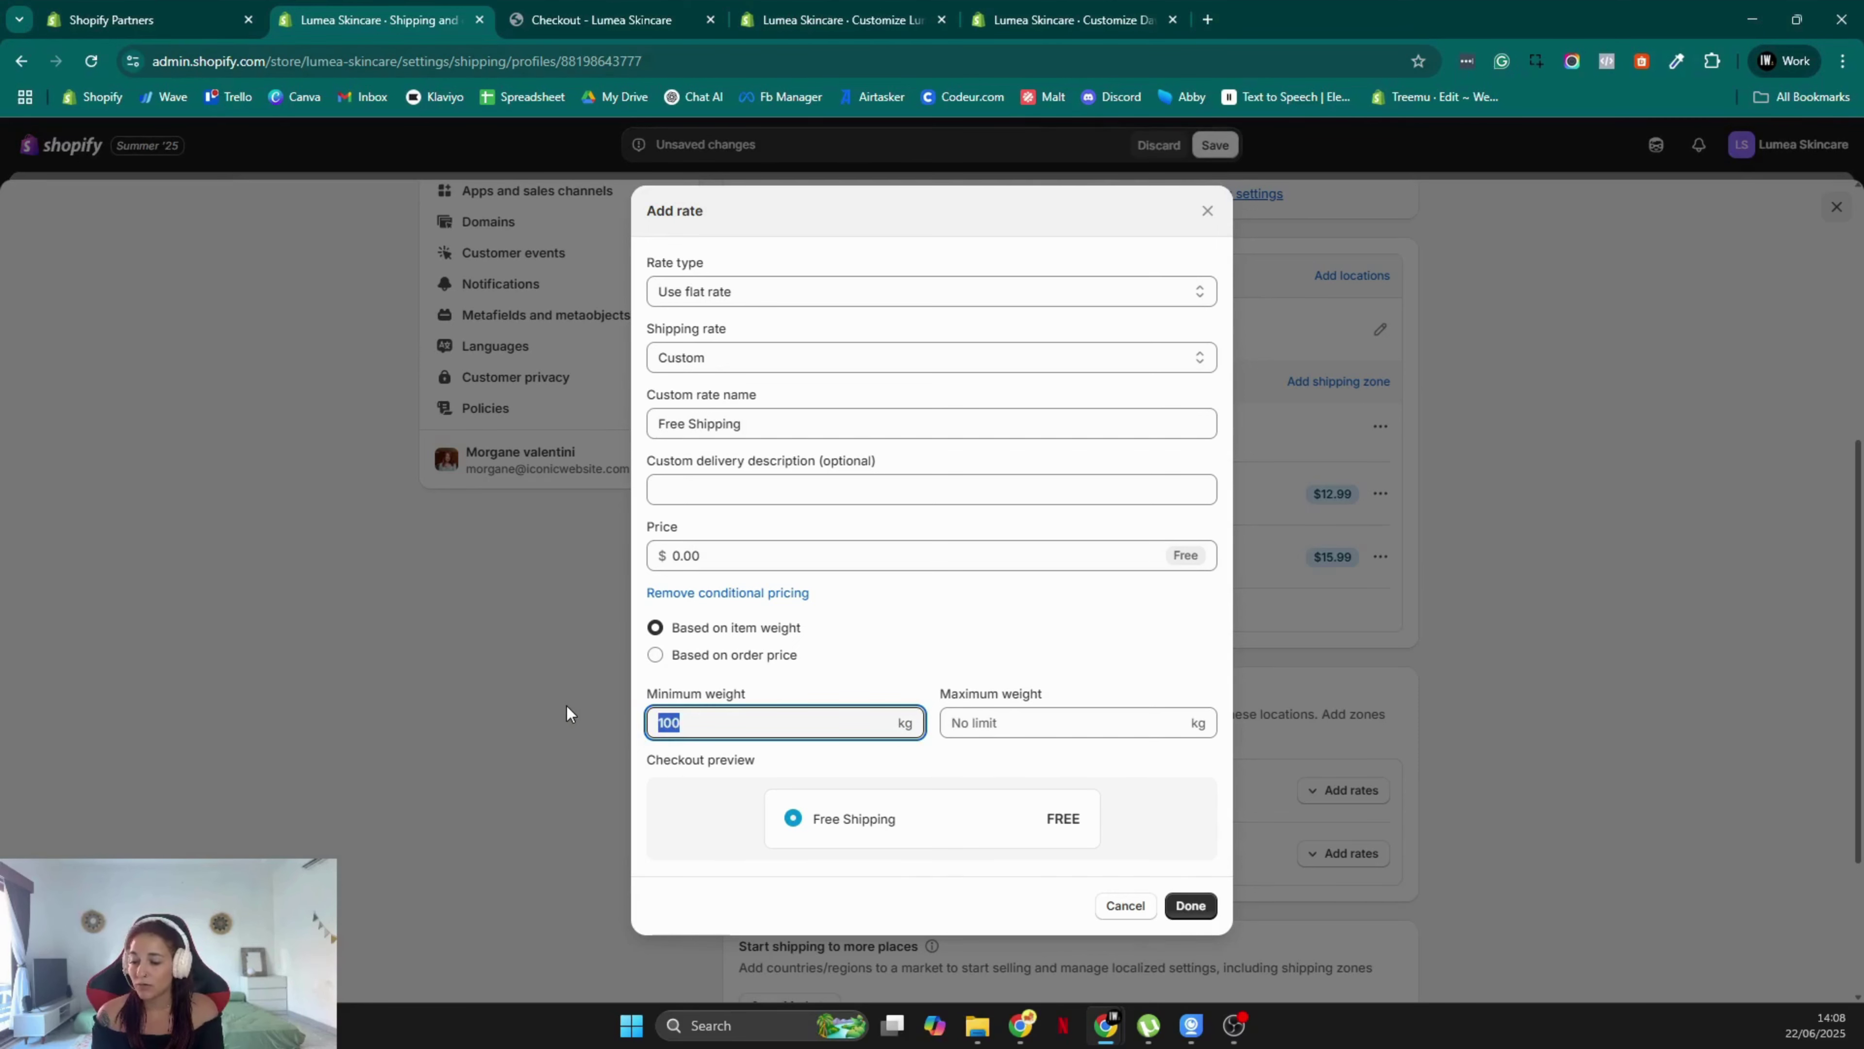
text(75)
click(1088, 639)
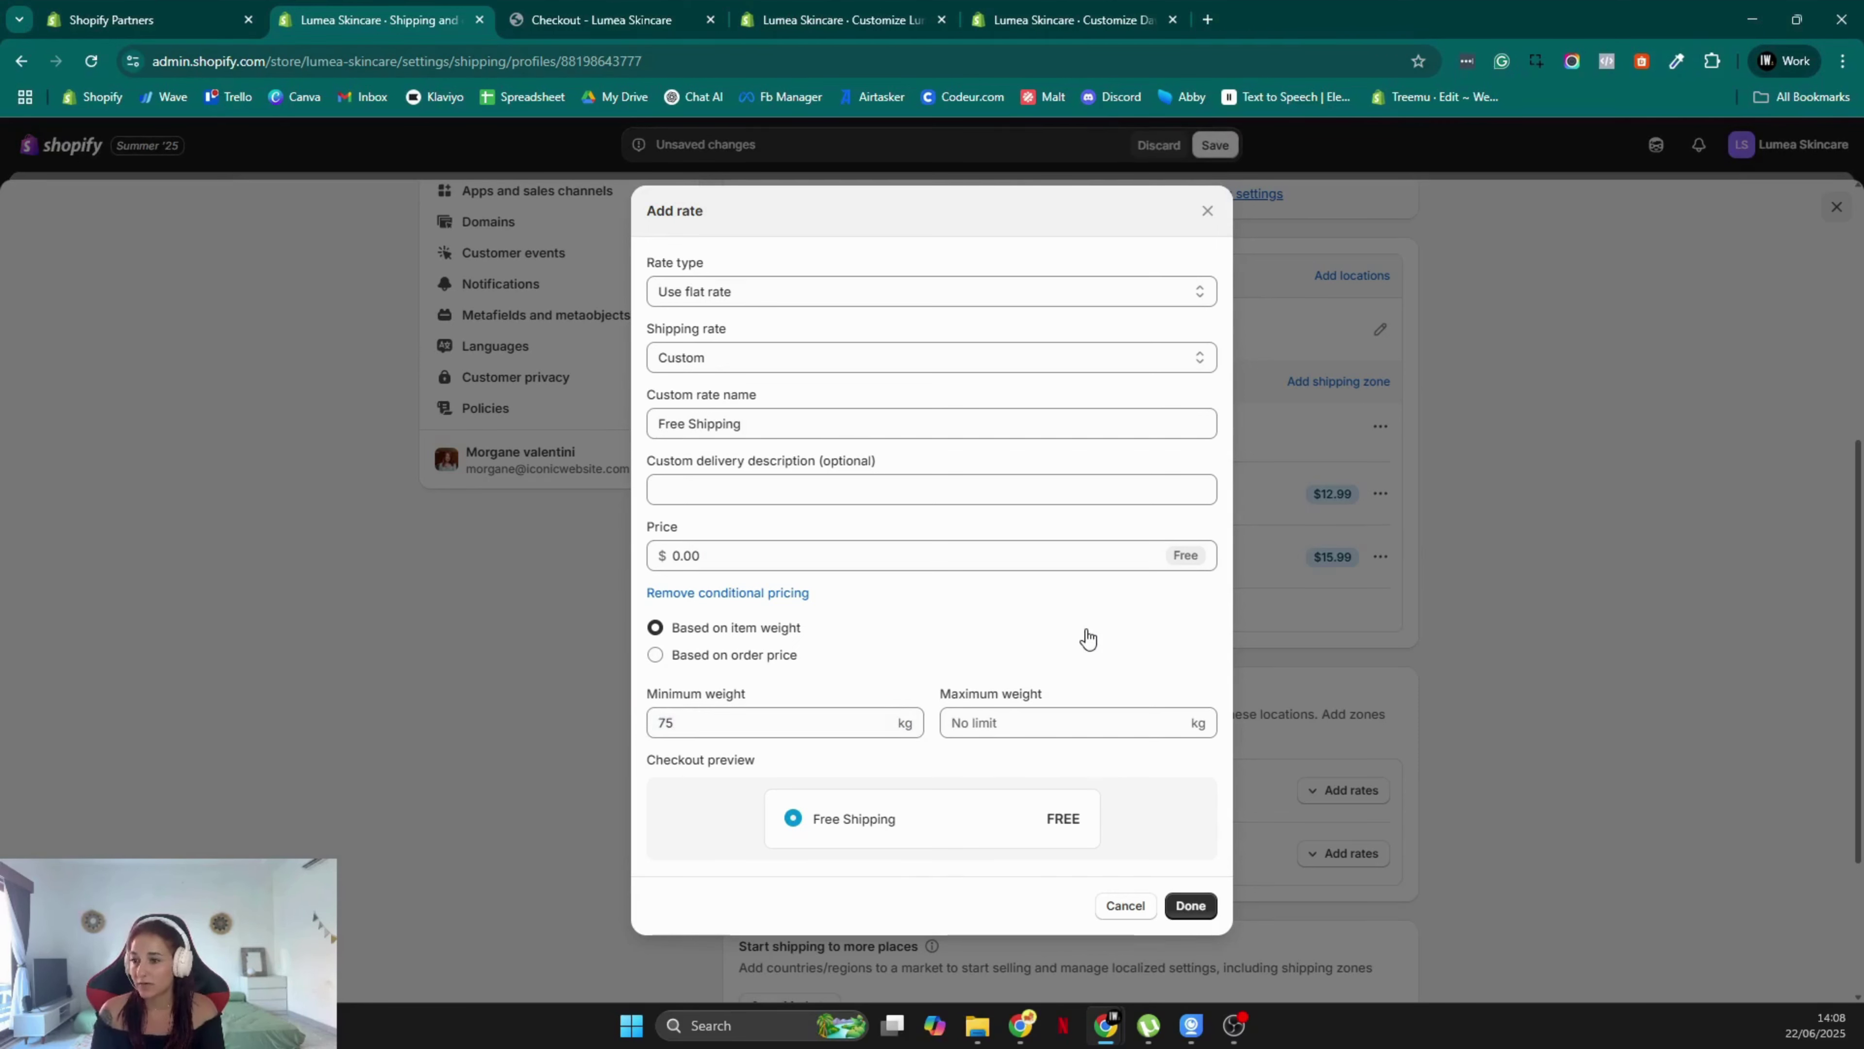
Base the Free Shipping condition on order price, add the rate to the Australia zone and save the shipping profile
click(683, 656)
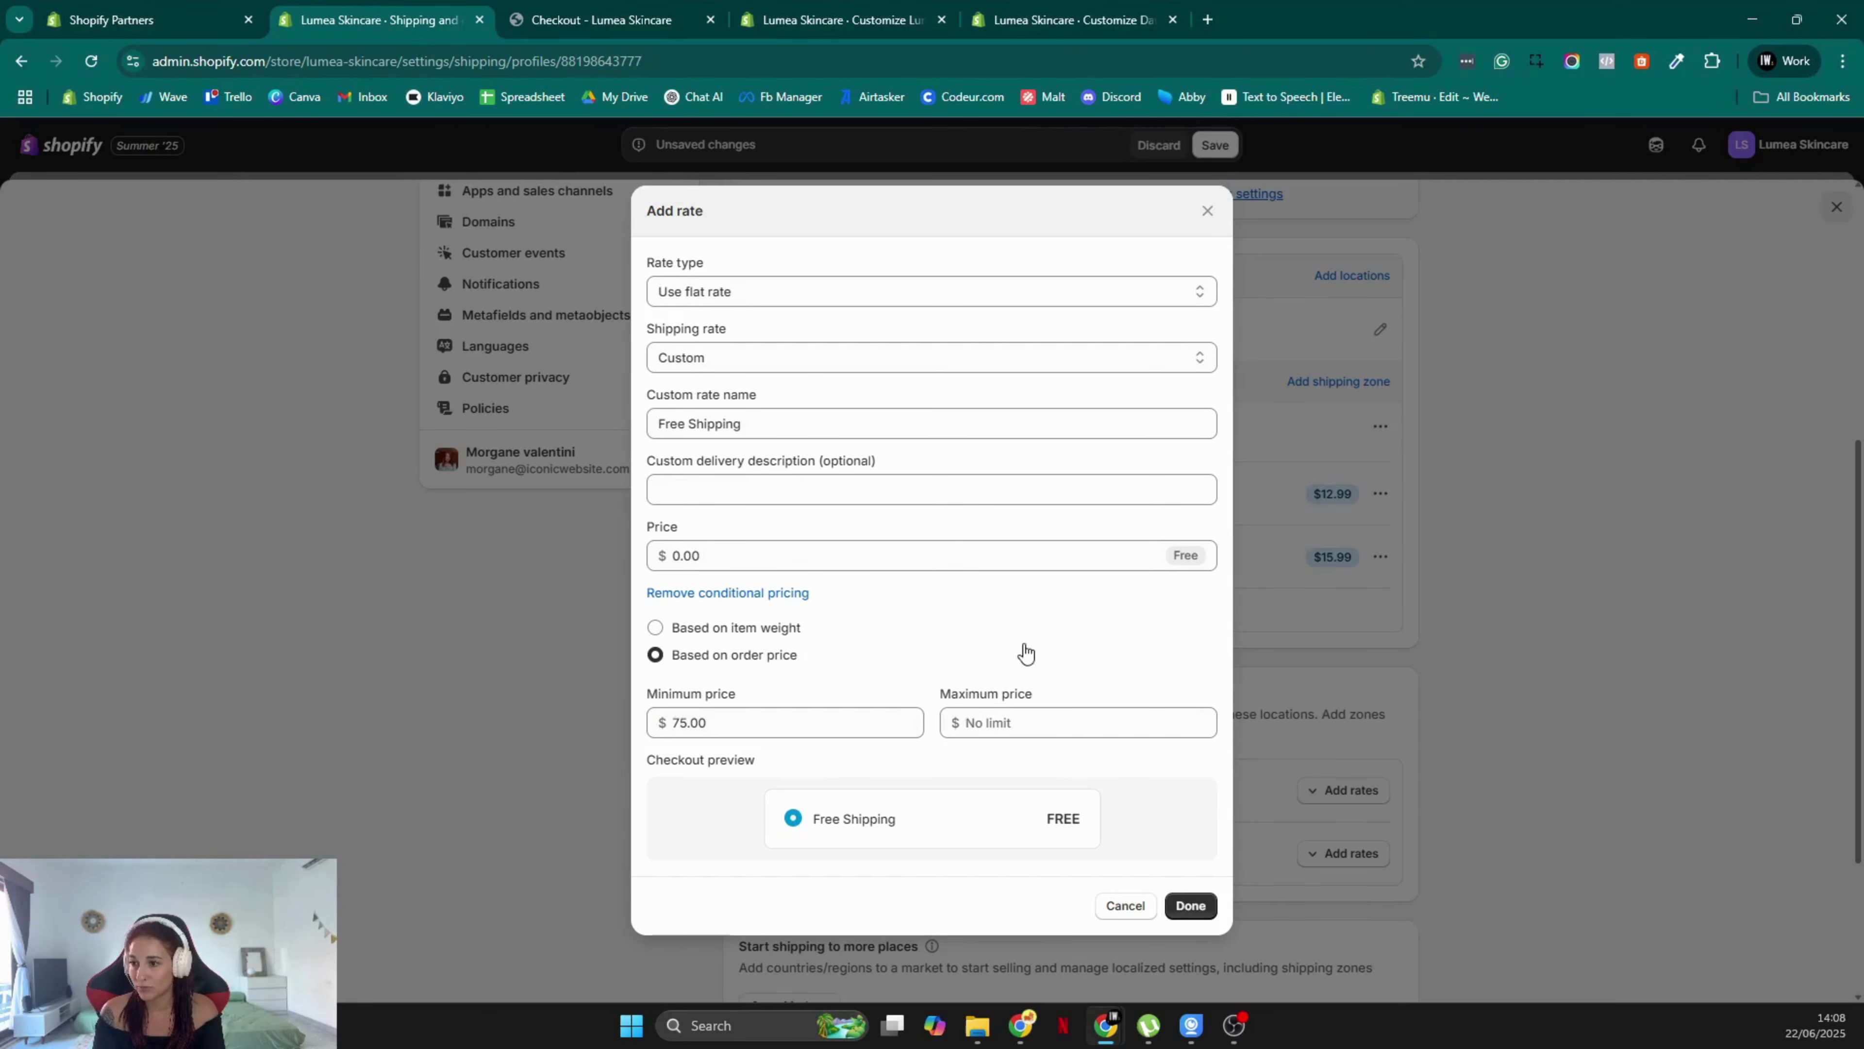
click(1193, 906)
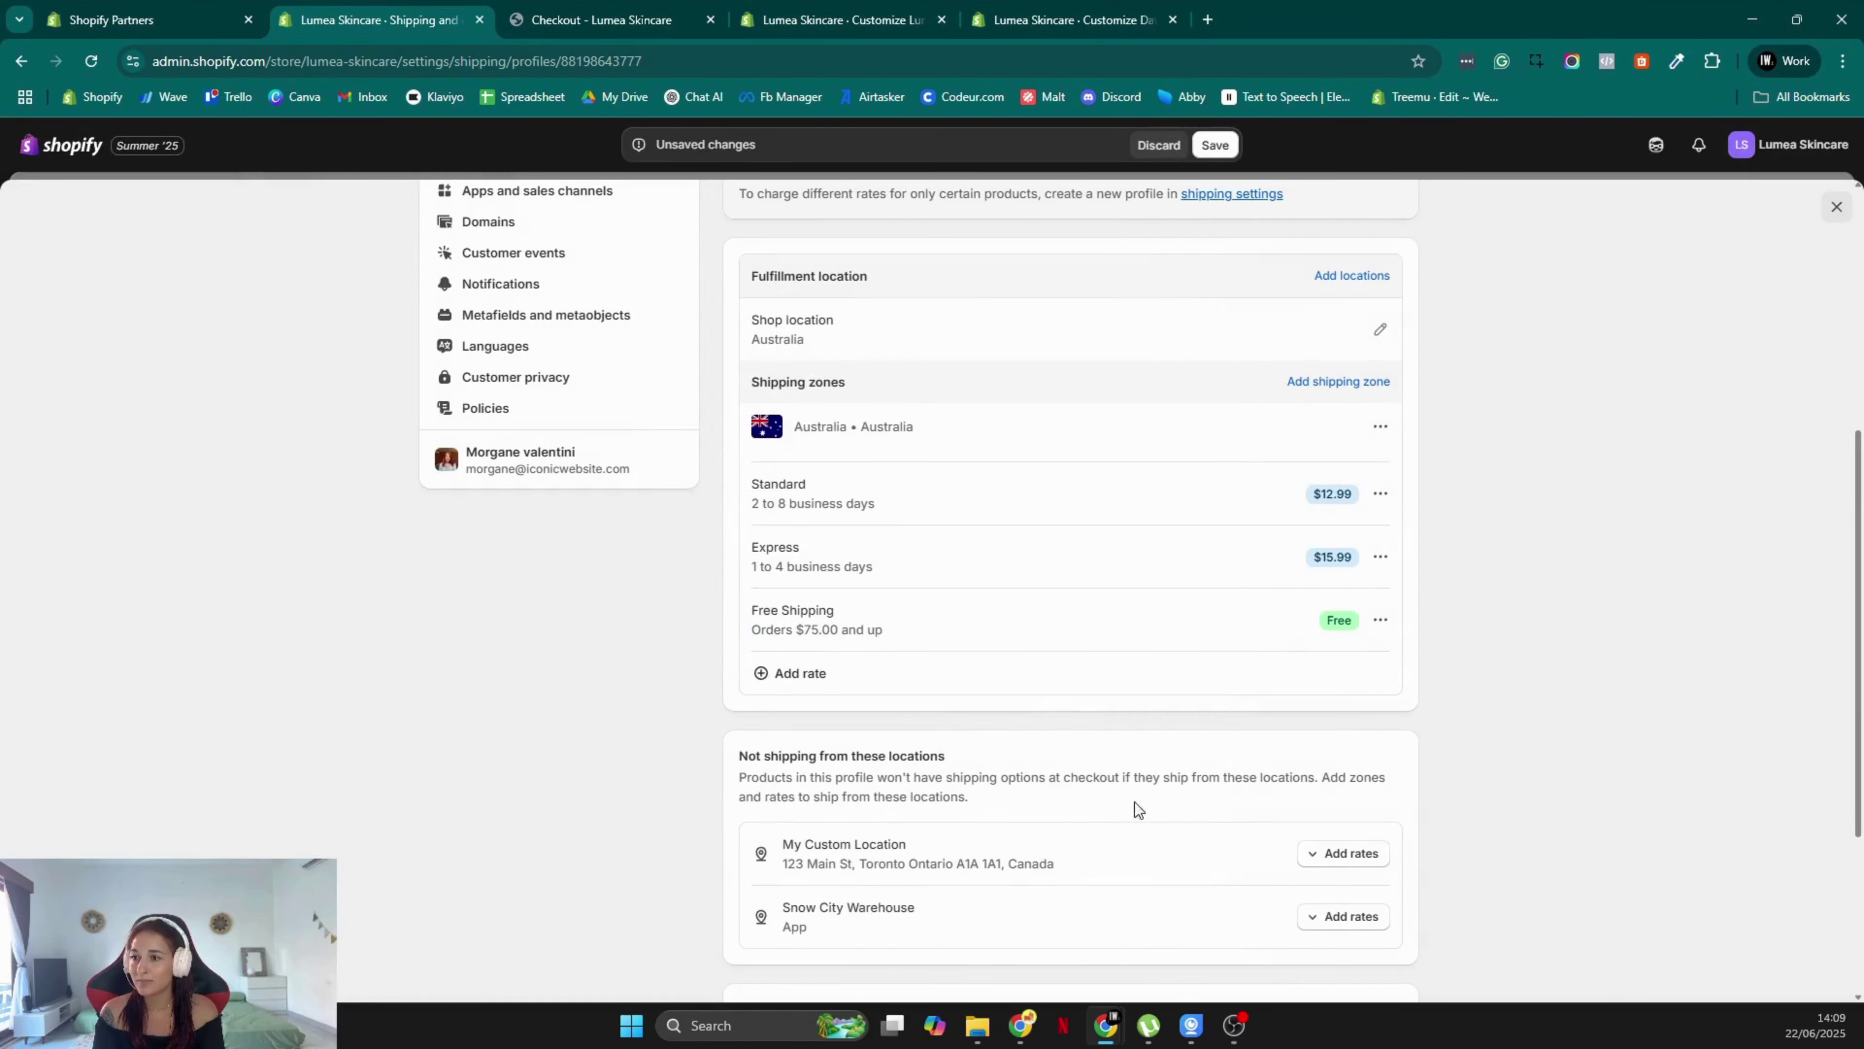
click(1216, 146)
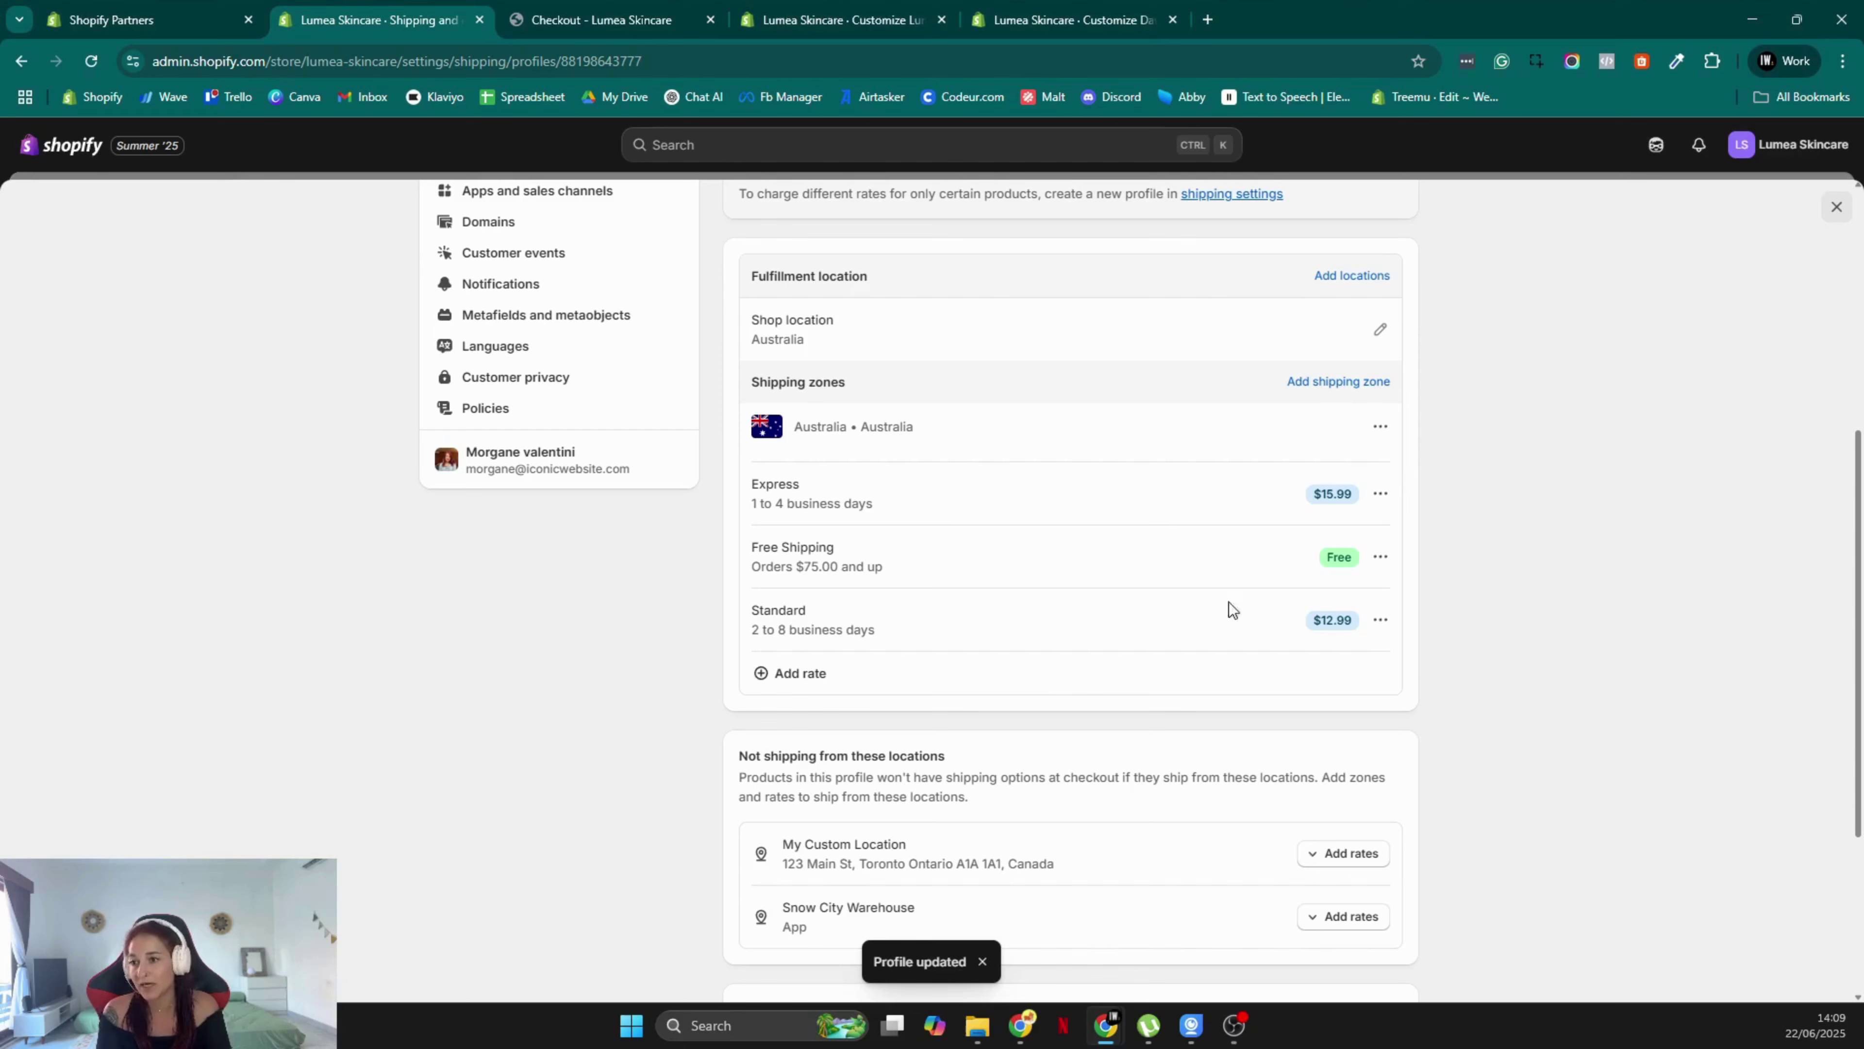
Start a new shipping zone for the shop location and name it International
scroll(1012, 691, up, 1)
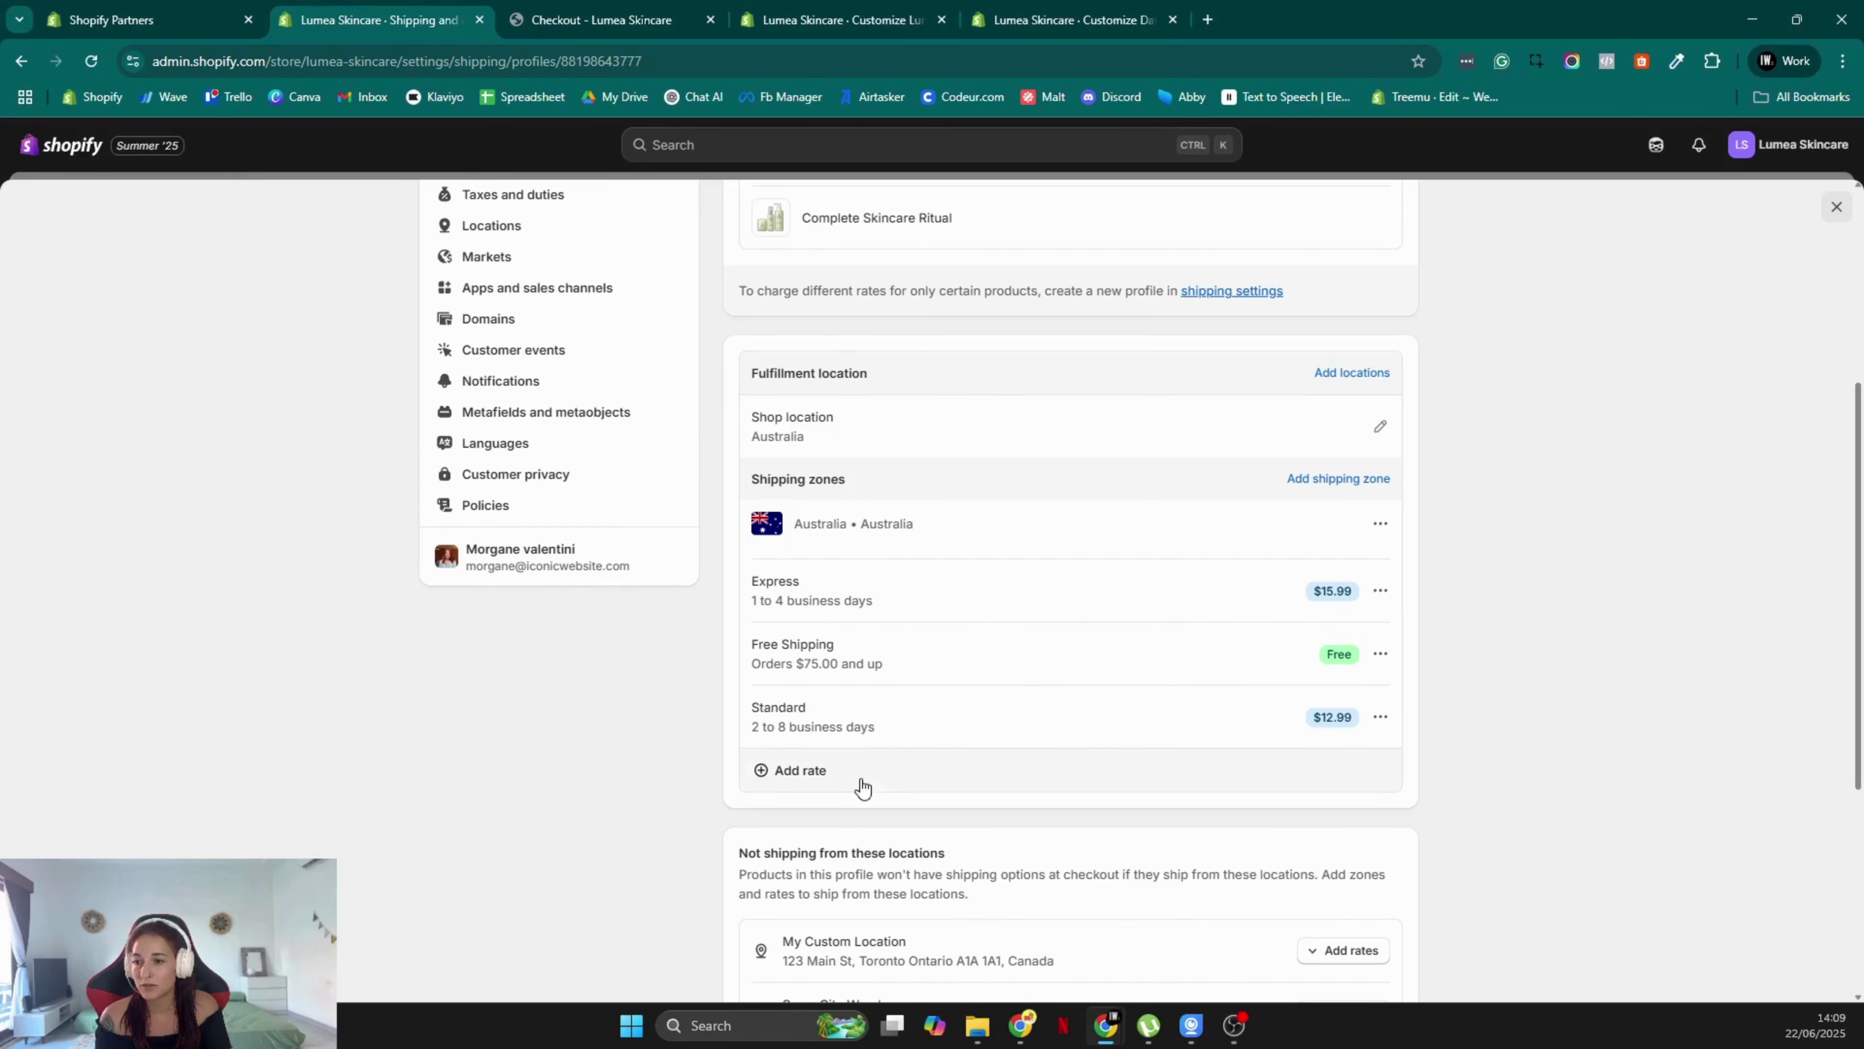
click(1369, 481)
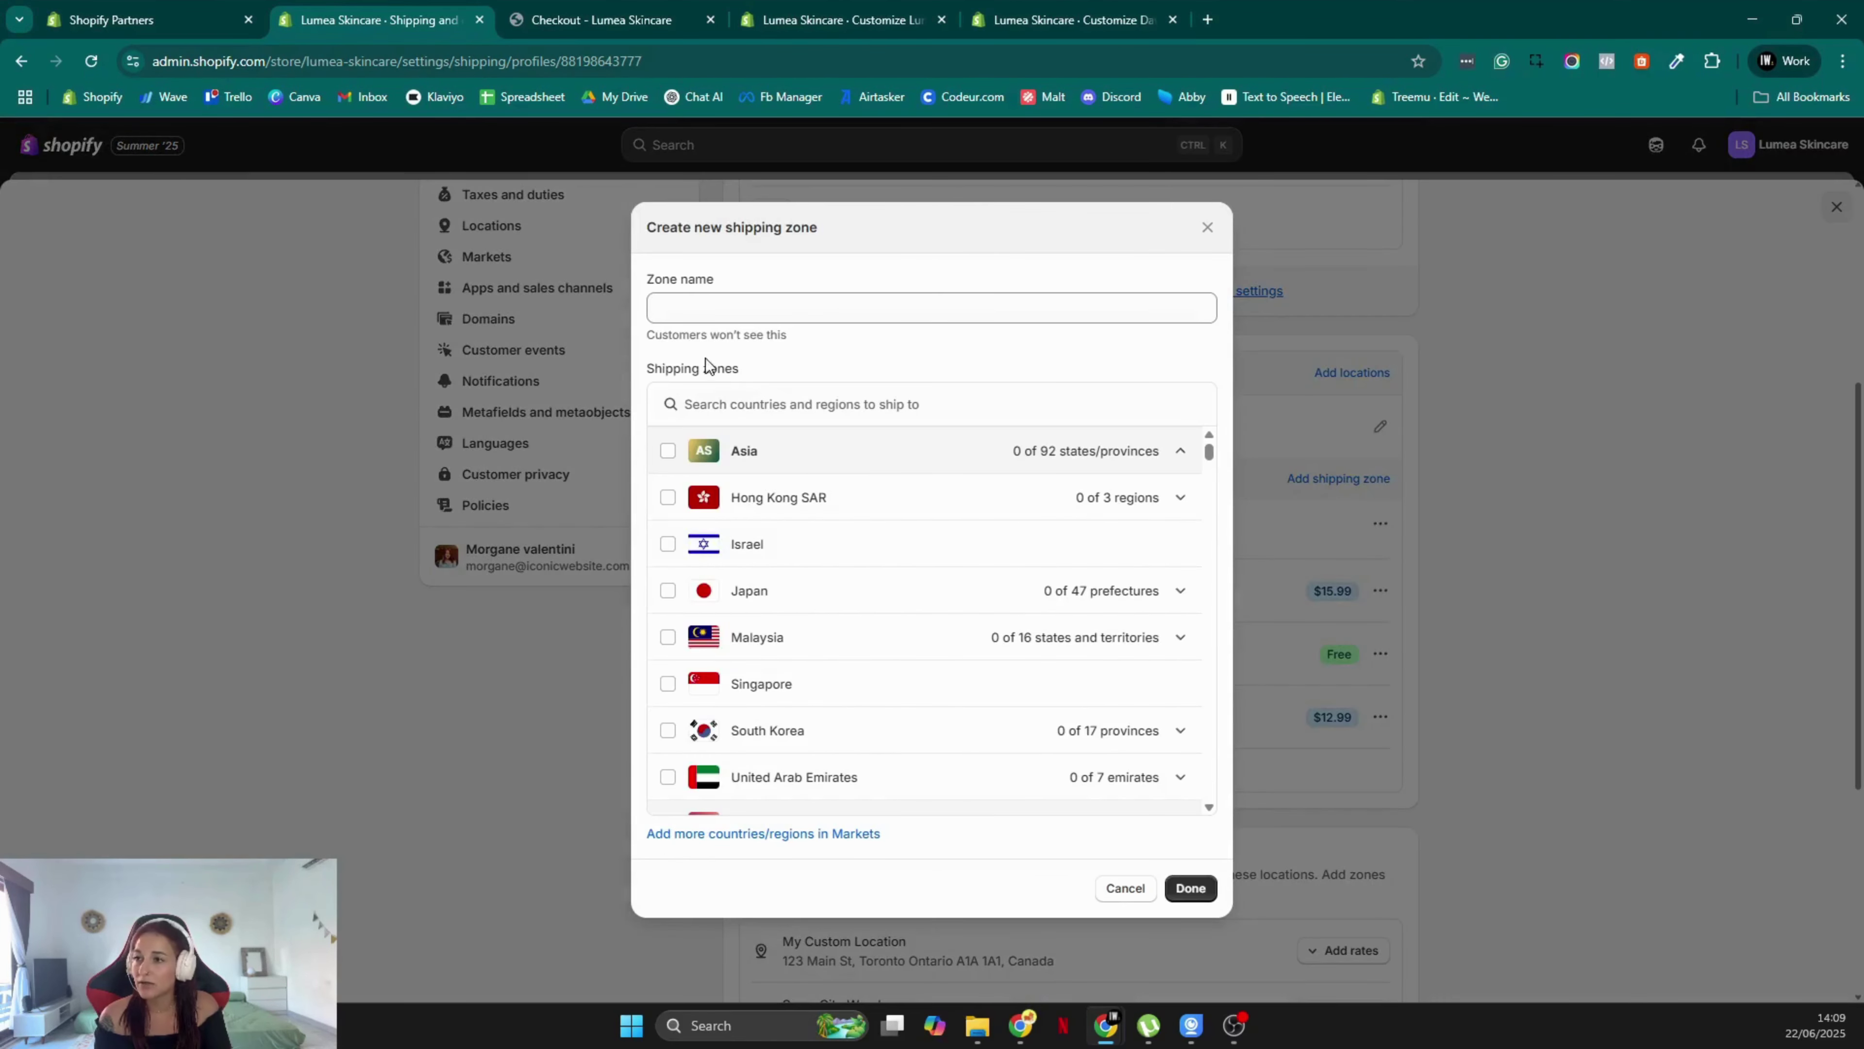
click(750, 314)
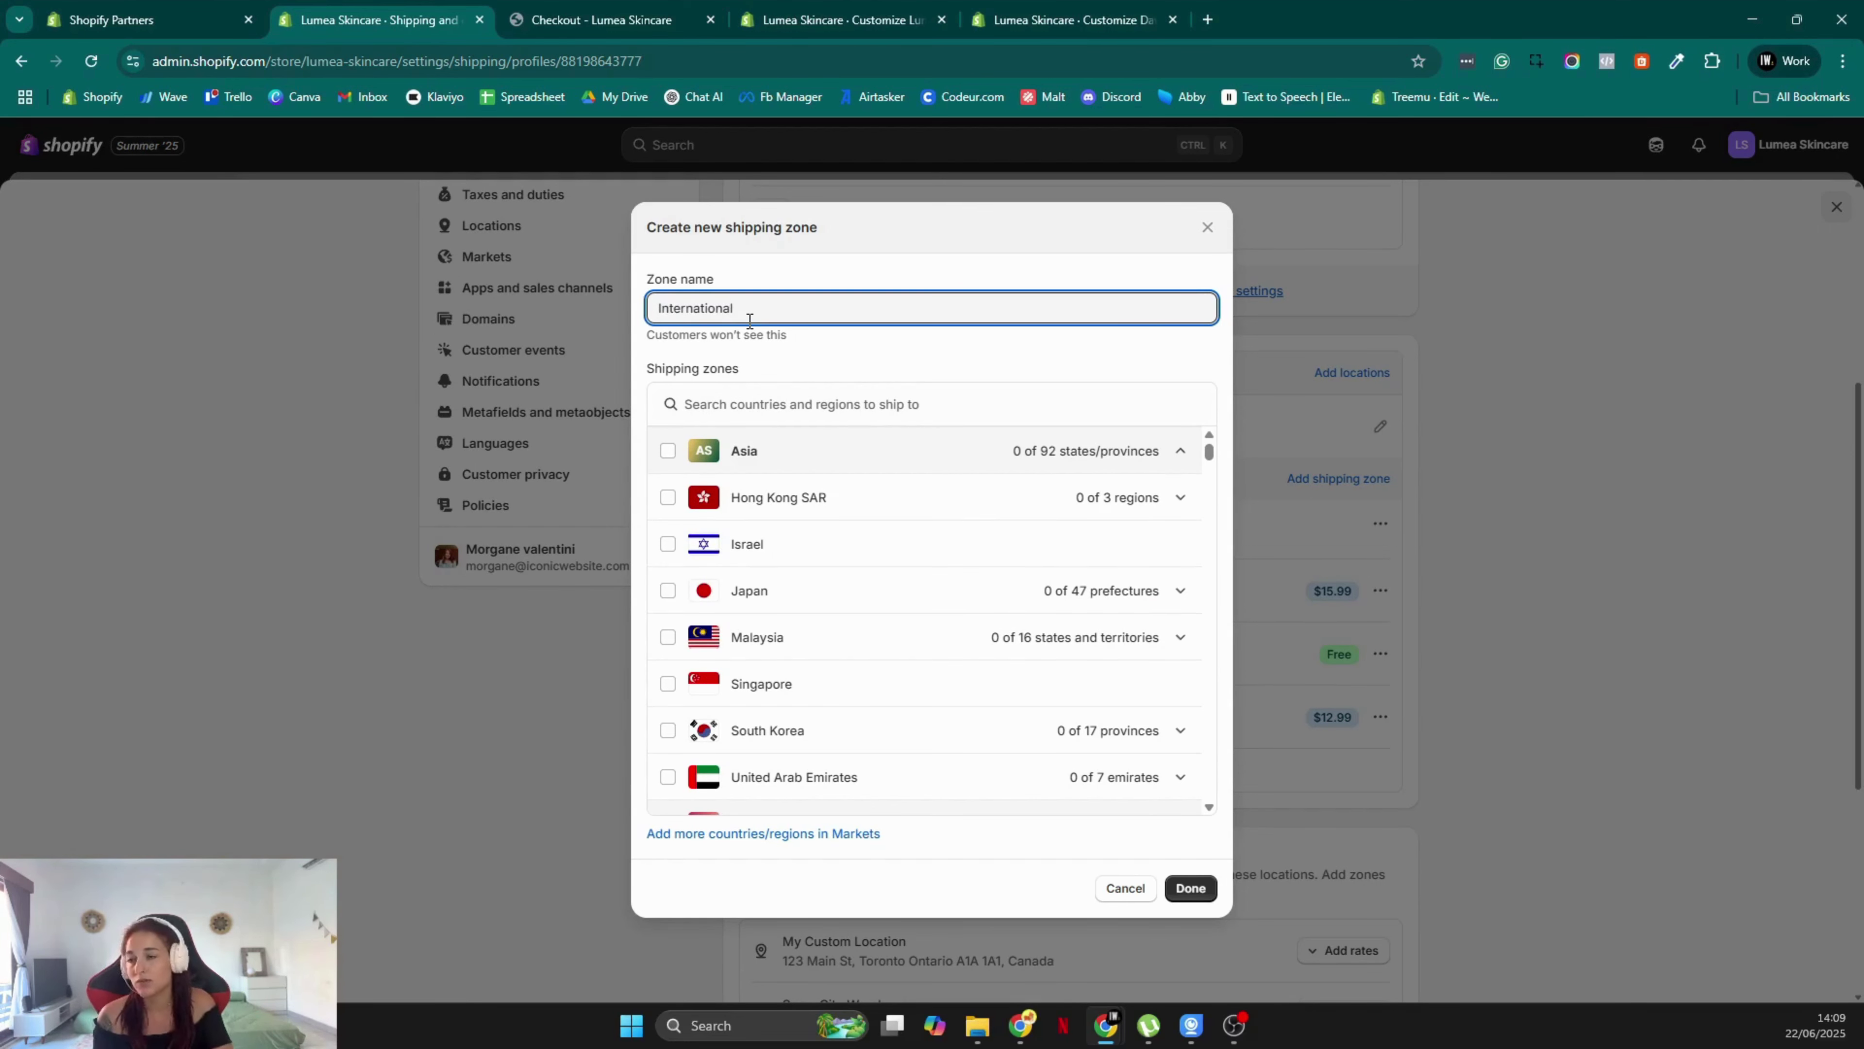
Include the United Kingdom and the United States in the International zone
click(773, 396)
text(u)
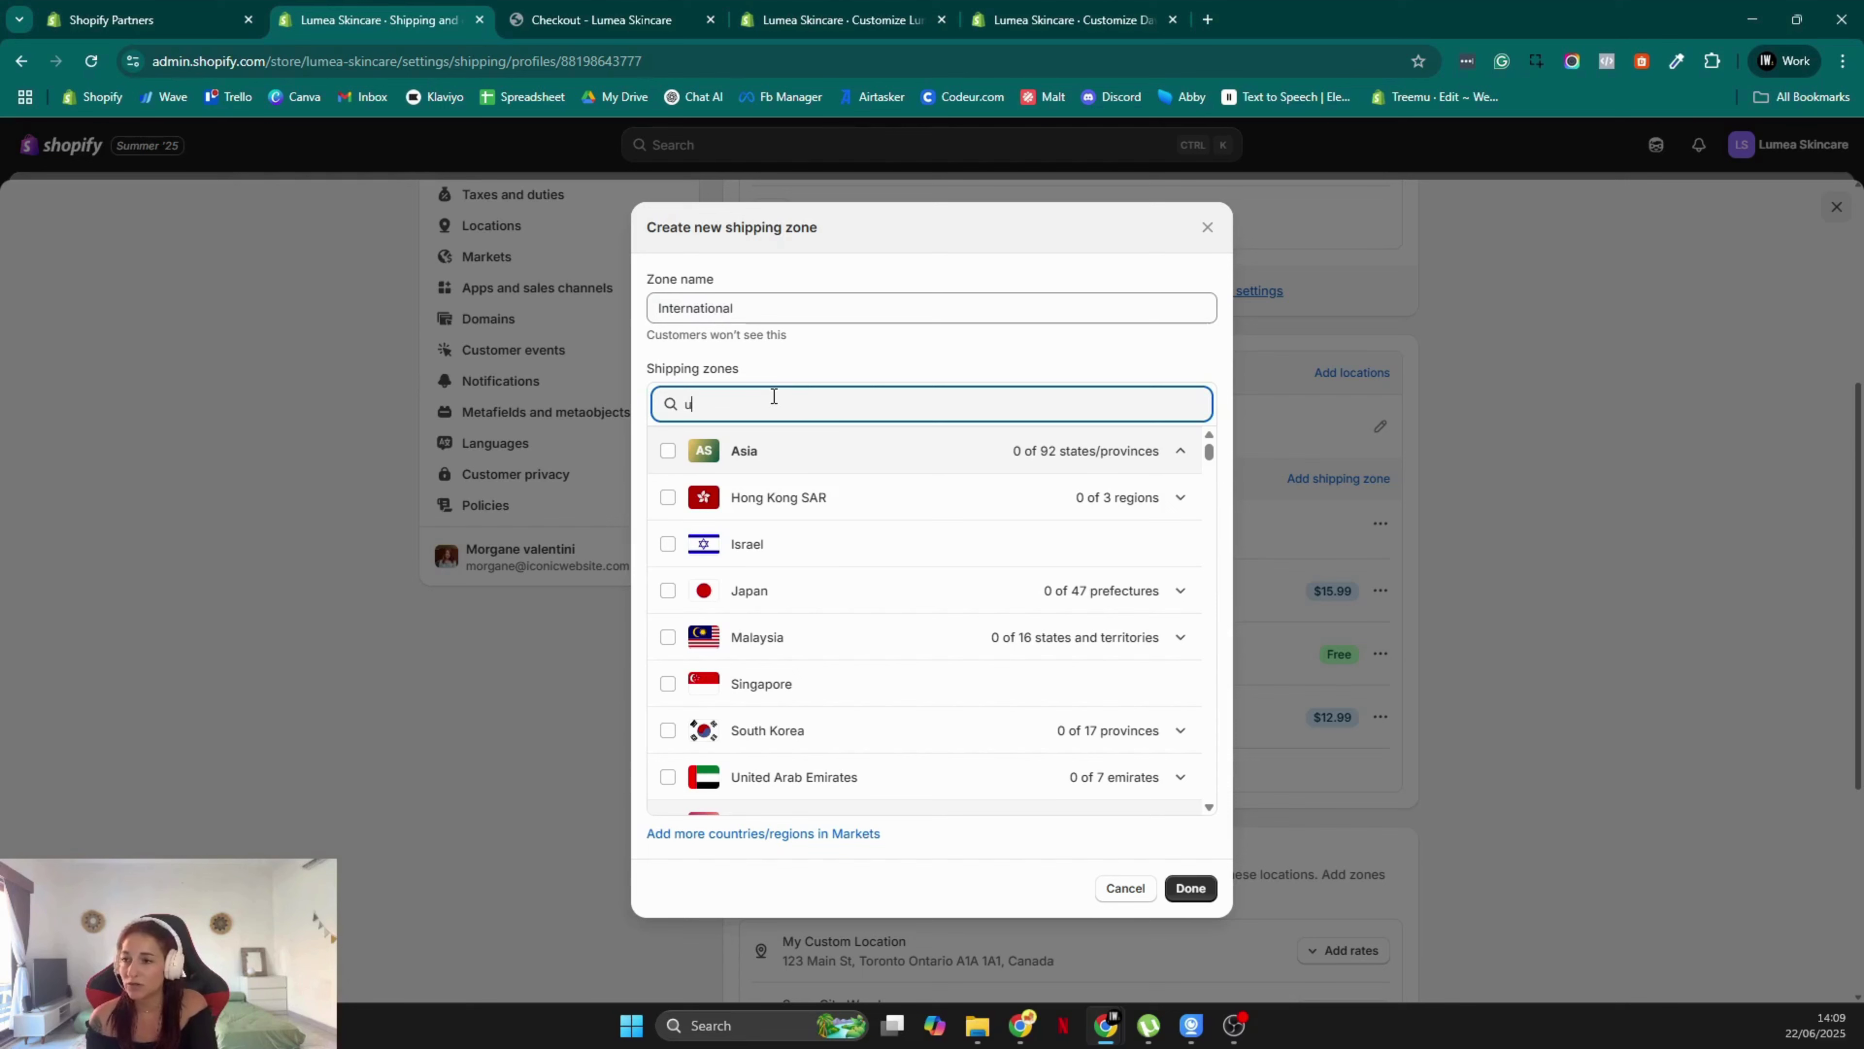
text(nite)
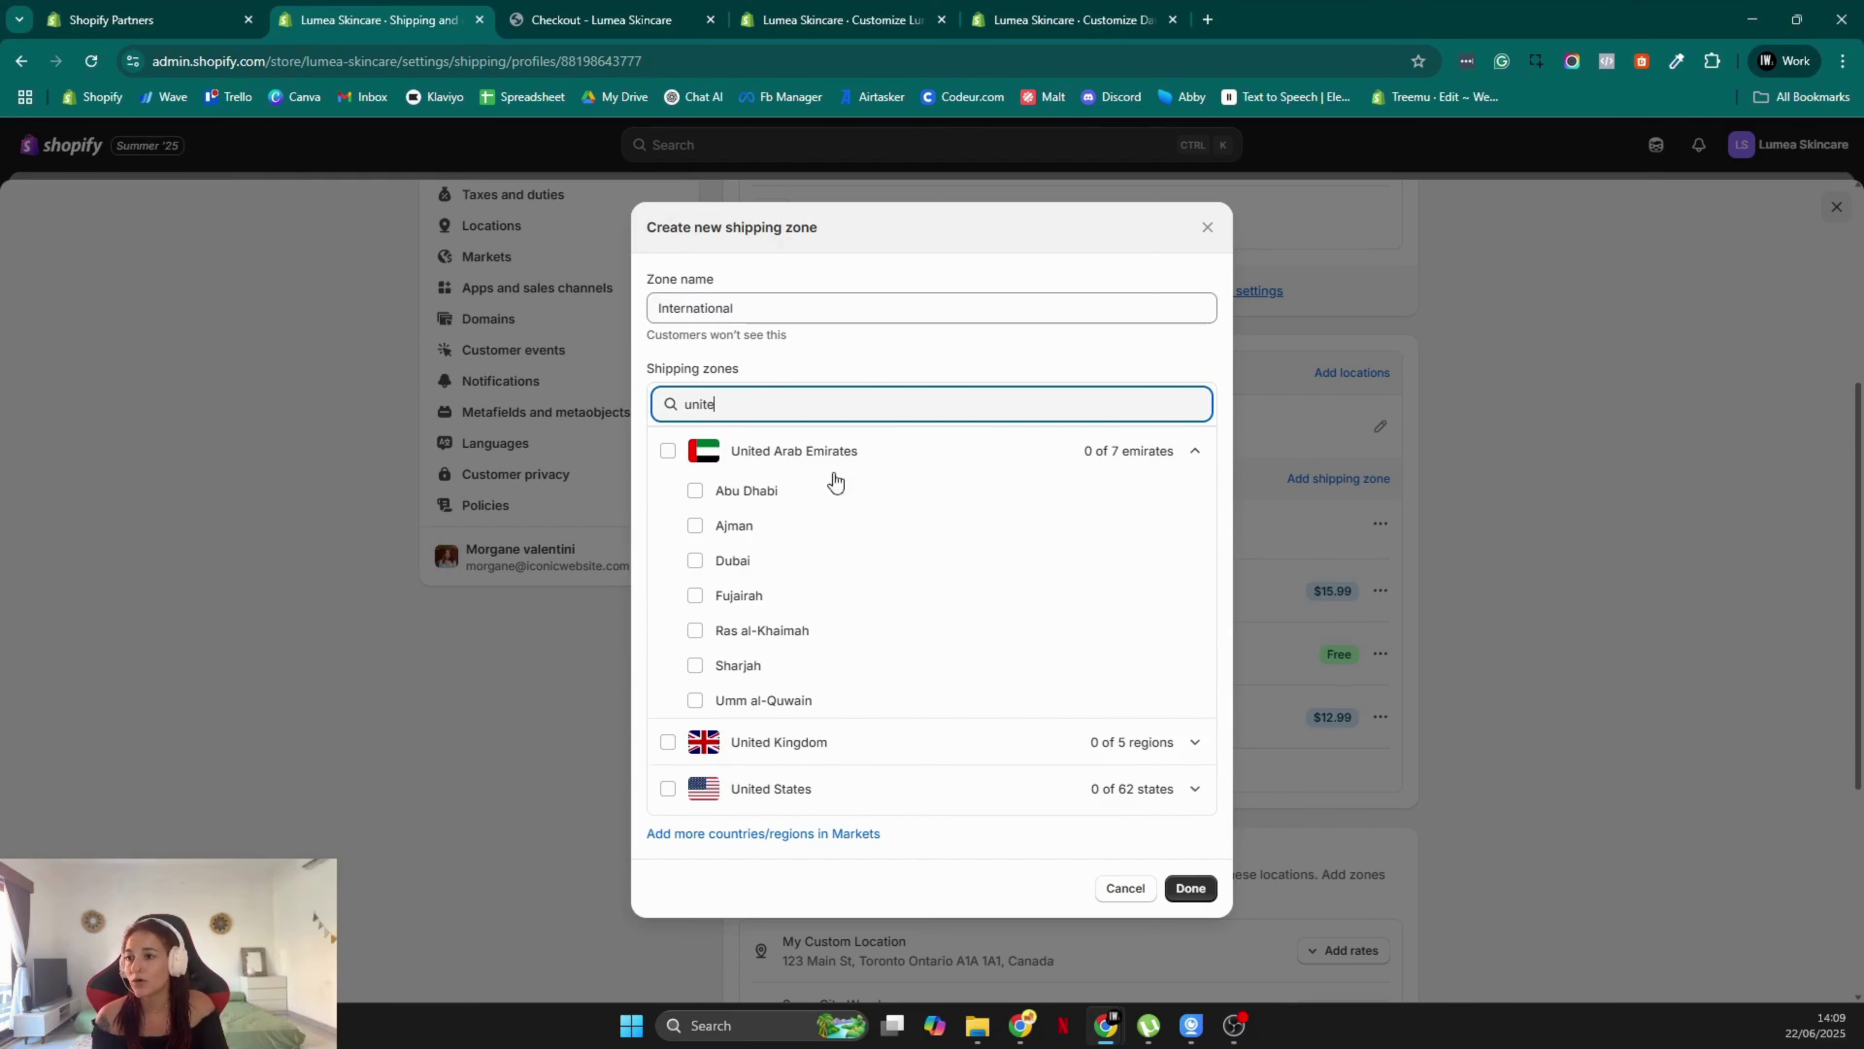
click(667, 741)
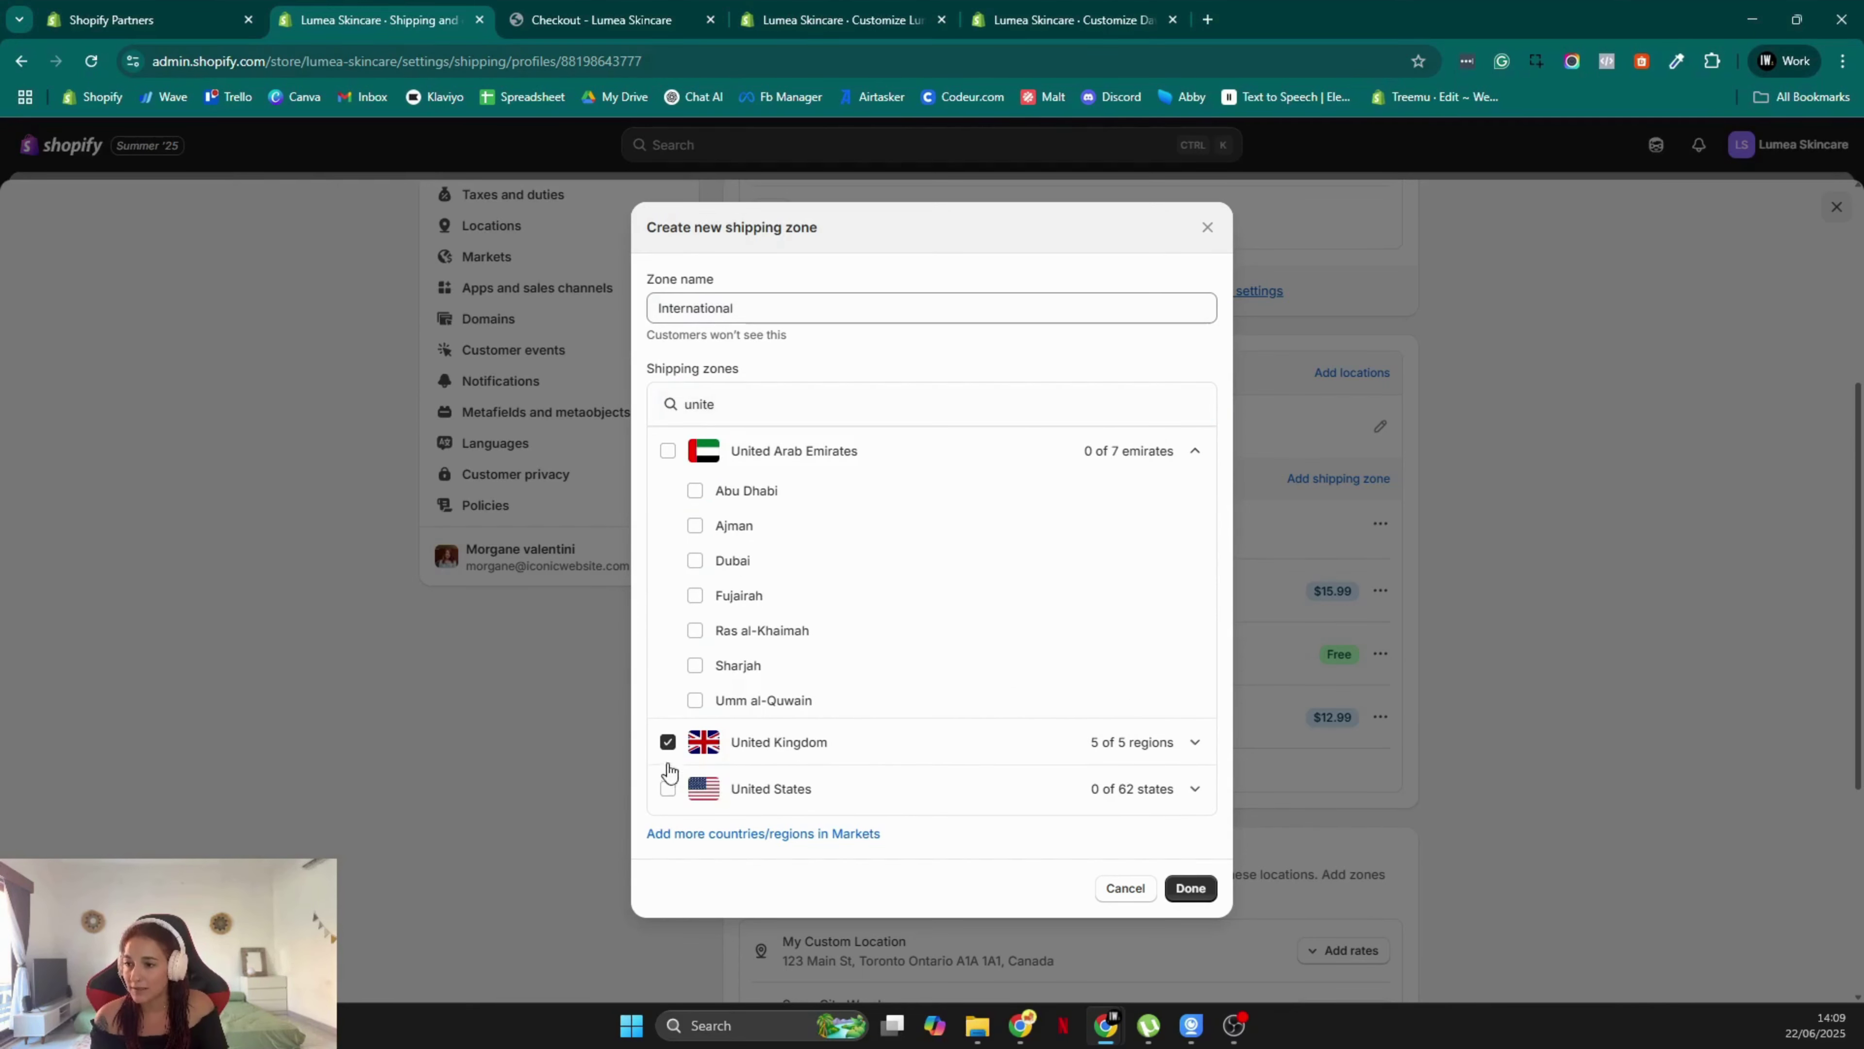
click(667, 788)
Include New Zealand in the International zone and clear the country search
drag(736, 405, 627, 402)
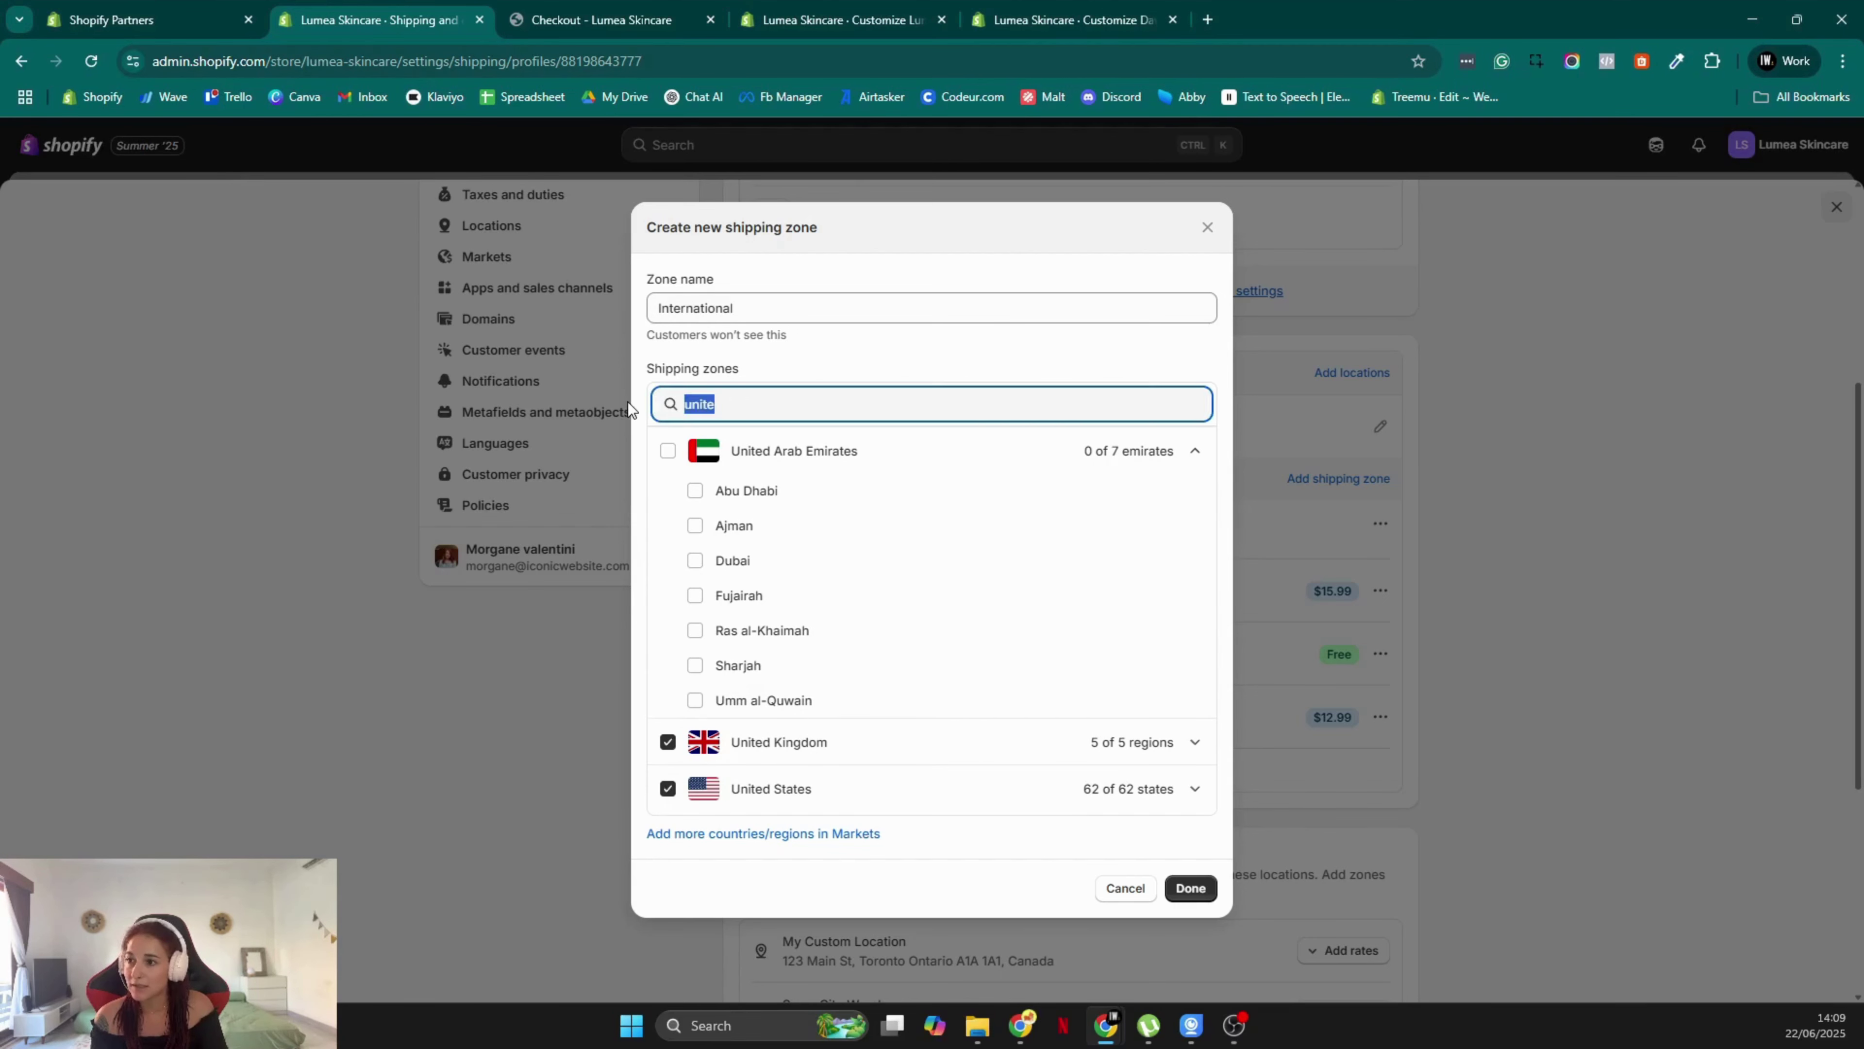
text(new zela)
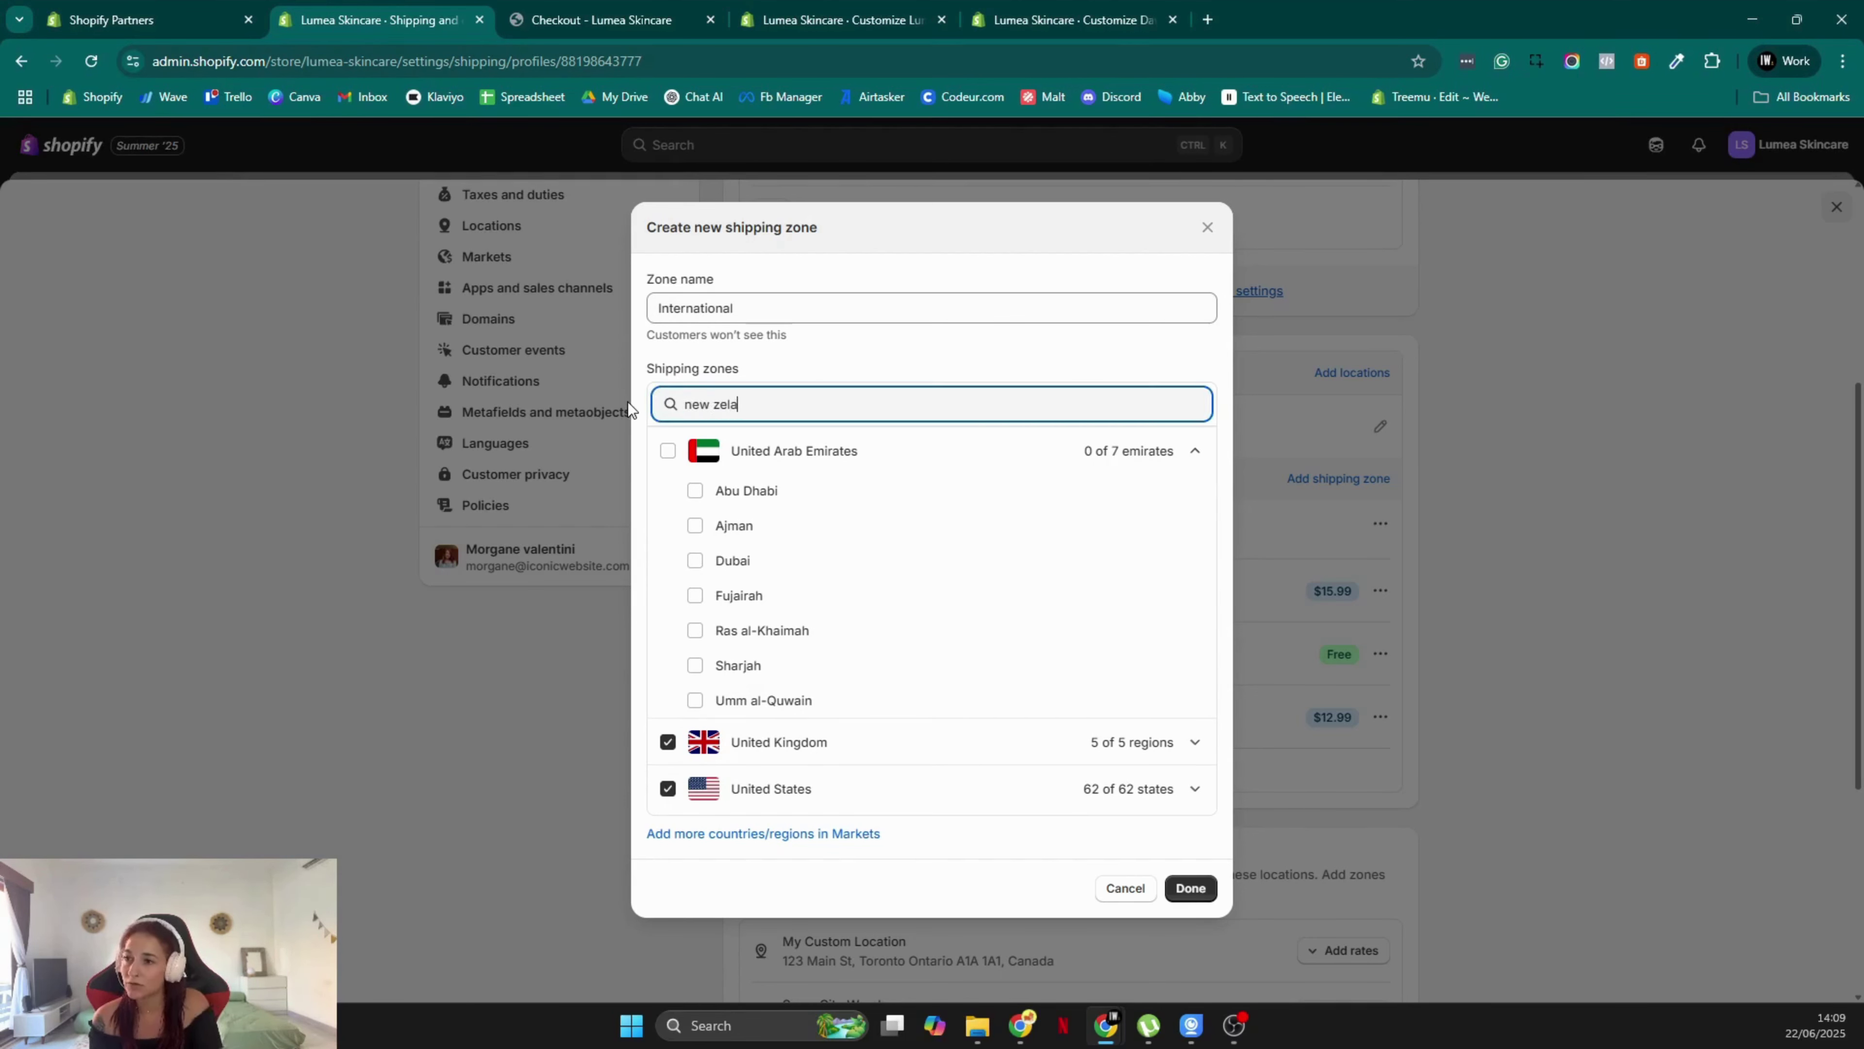
key(BackSpace)
key(BackSpace)
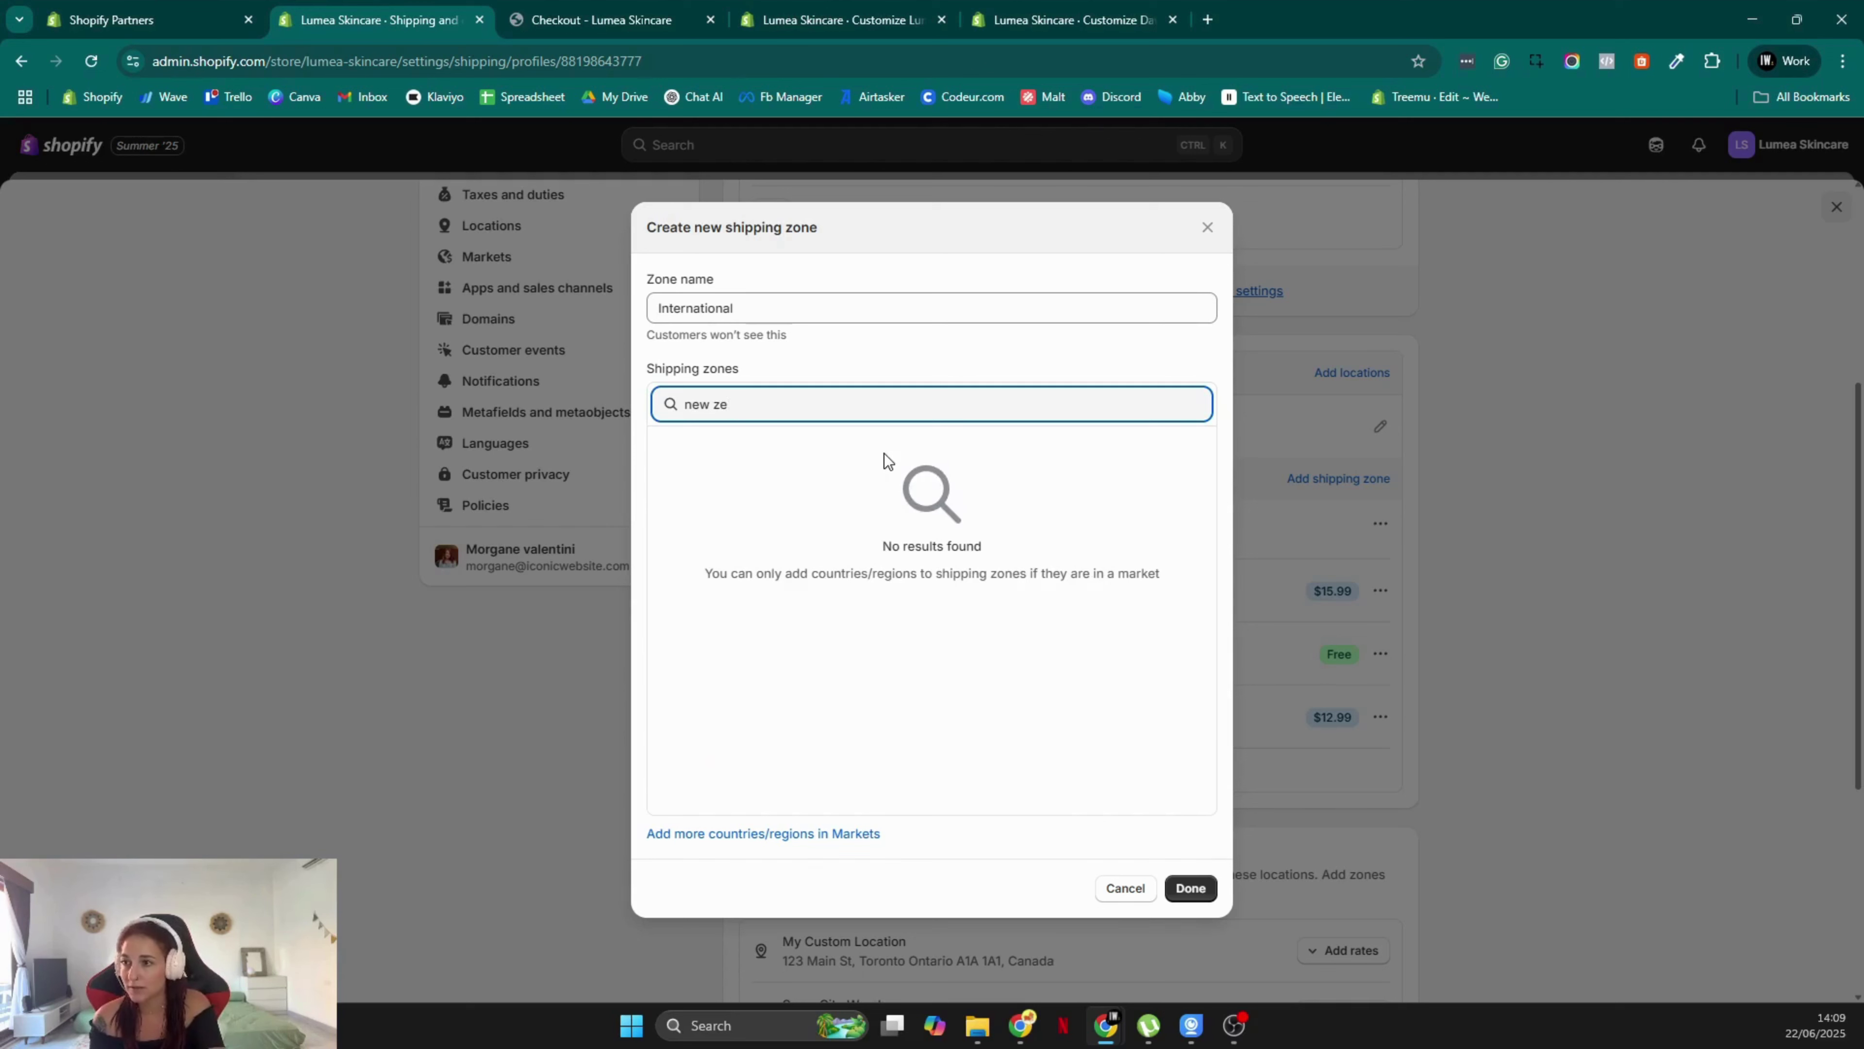
click(668, 451)
drag(836, 413, 647, 417)
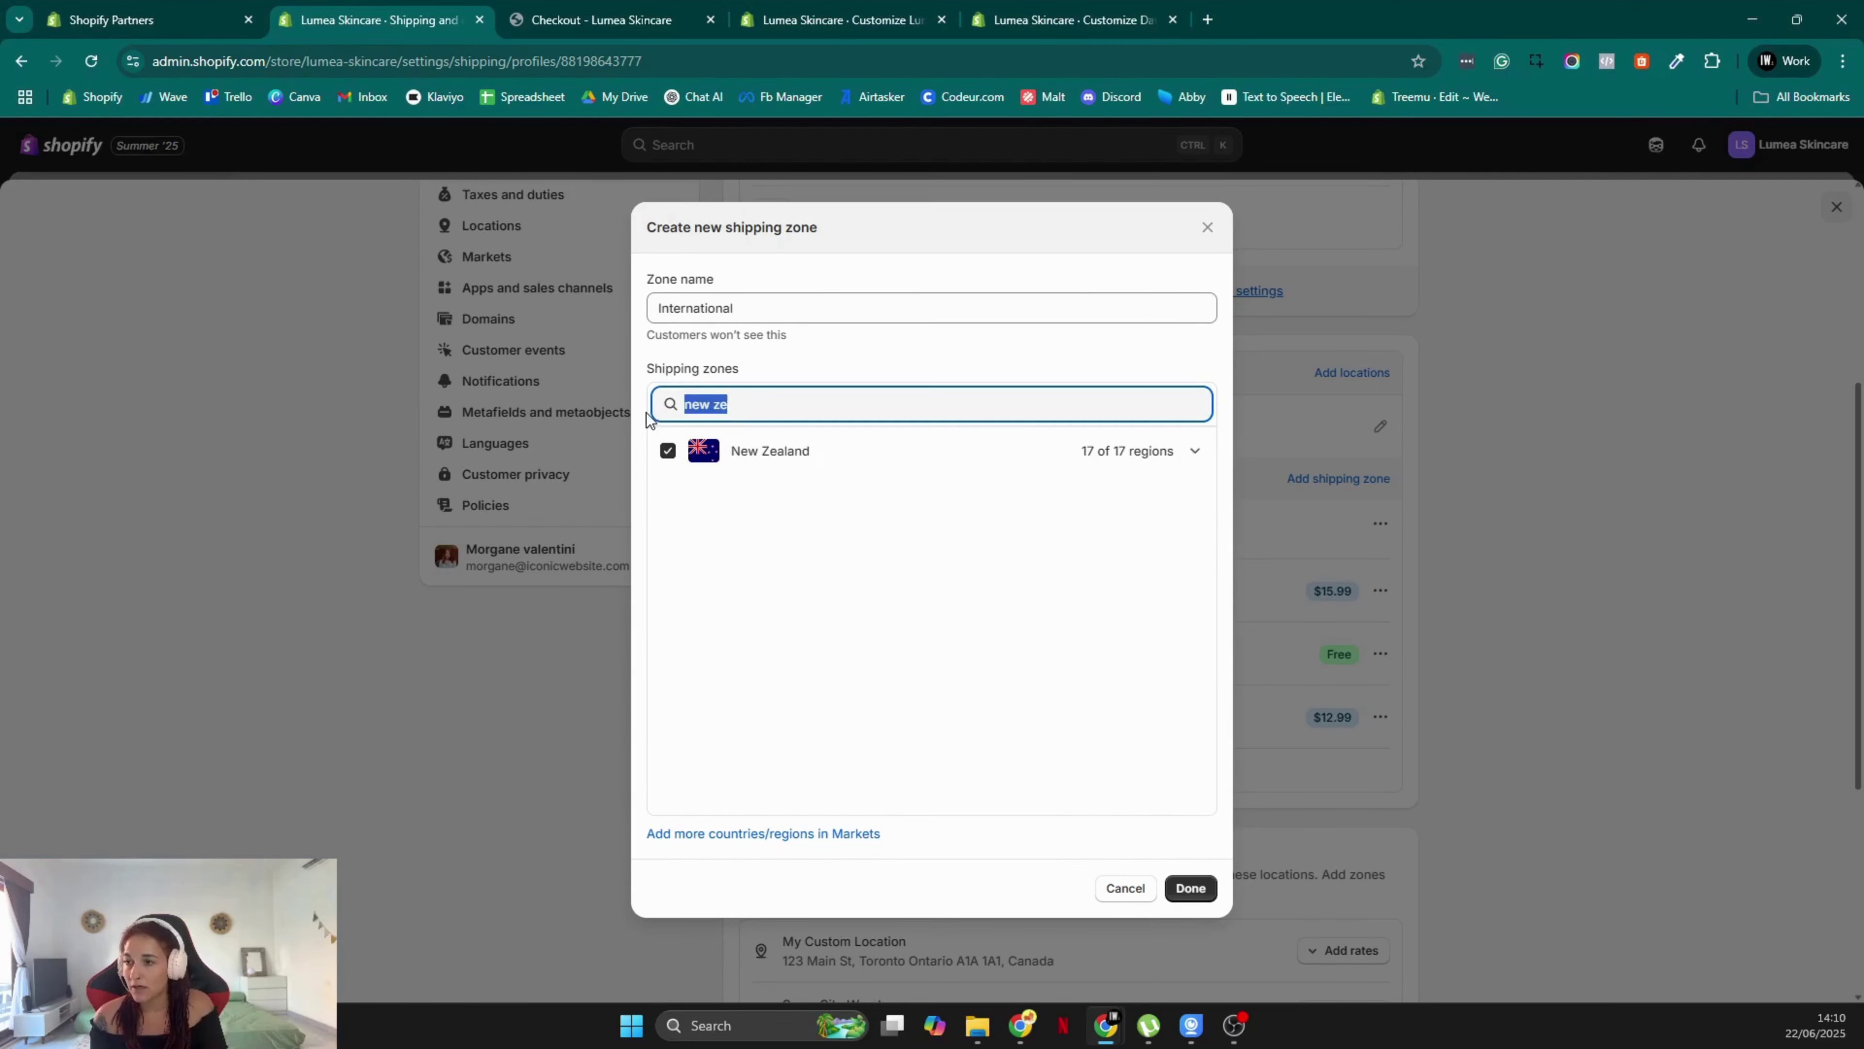
key(BackSpace)
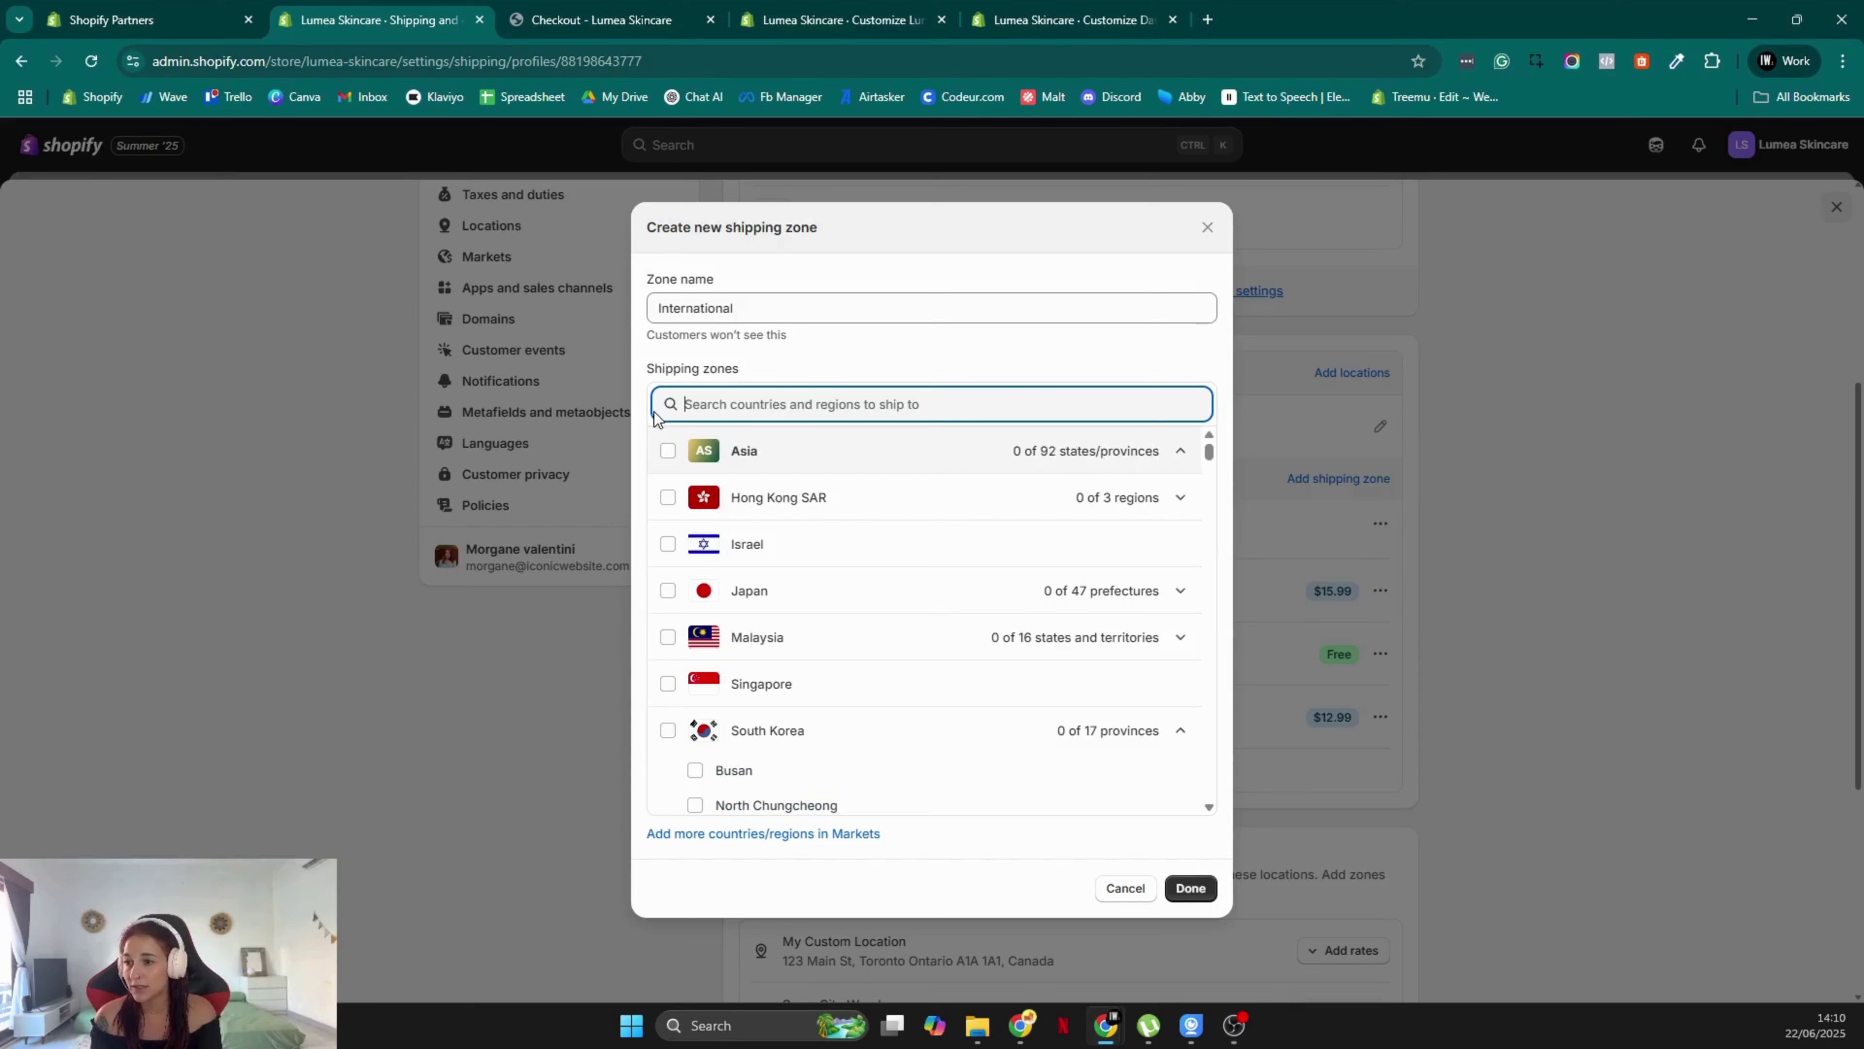
Try to find Europe by searching the International zone's country list
text(europe)
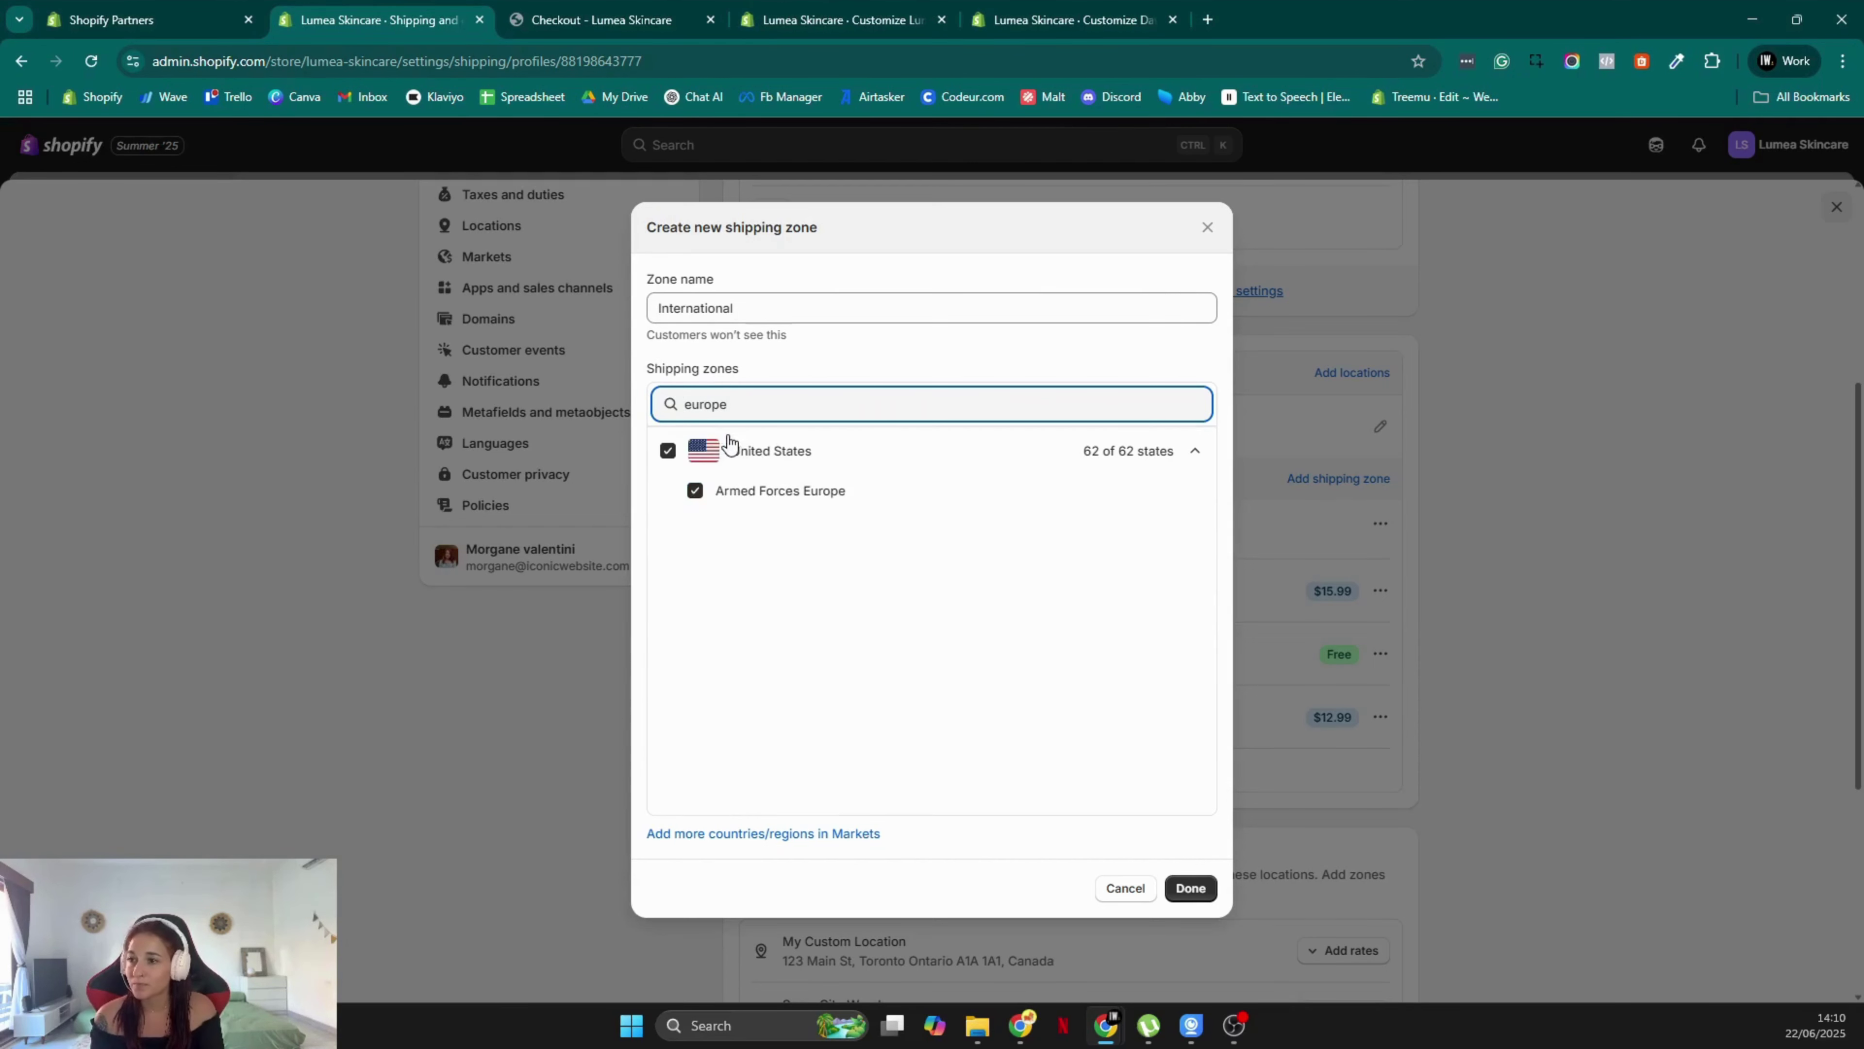
drag(811, 406, 639, 411)
key(BackSpace)
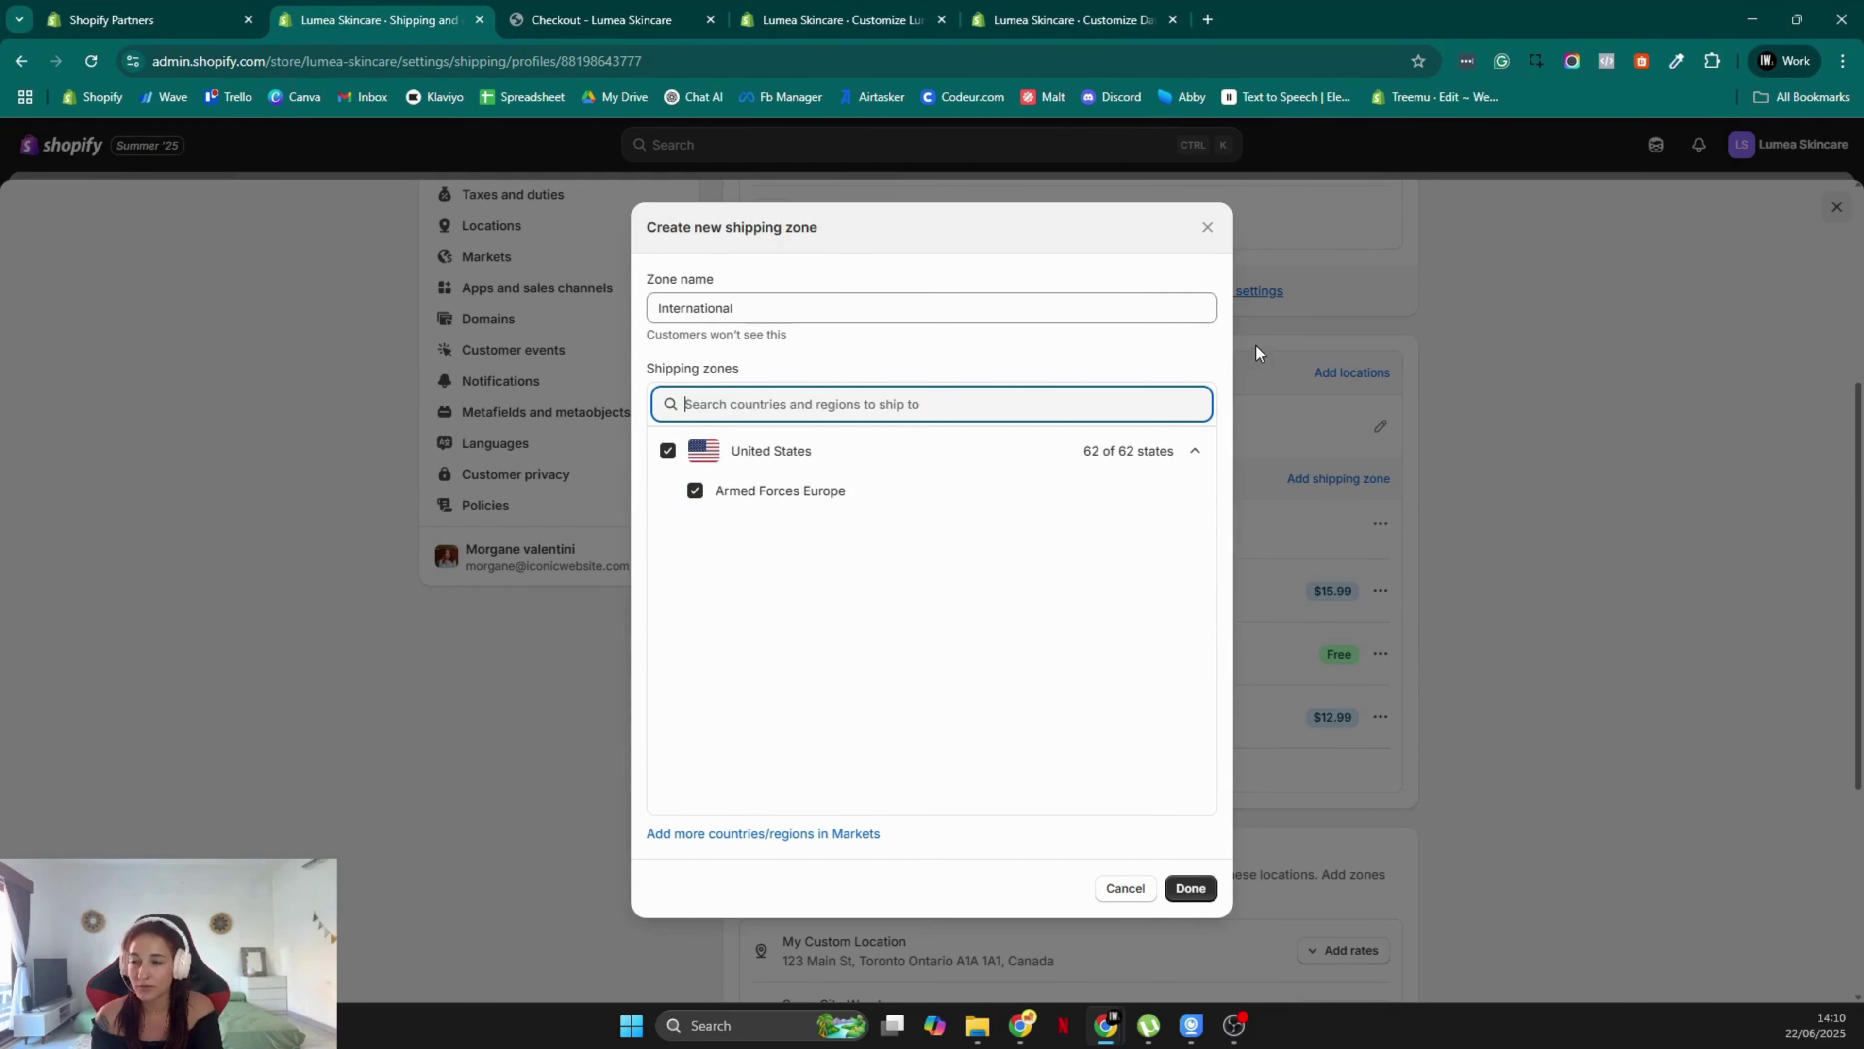
Select the whole of Europe for the International zone
scroll(922, 566, down, 10)
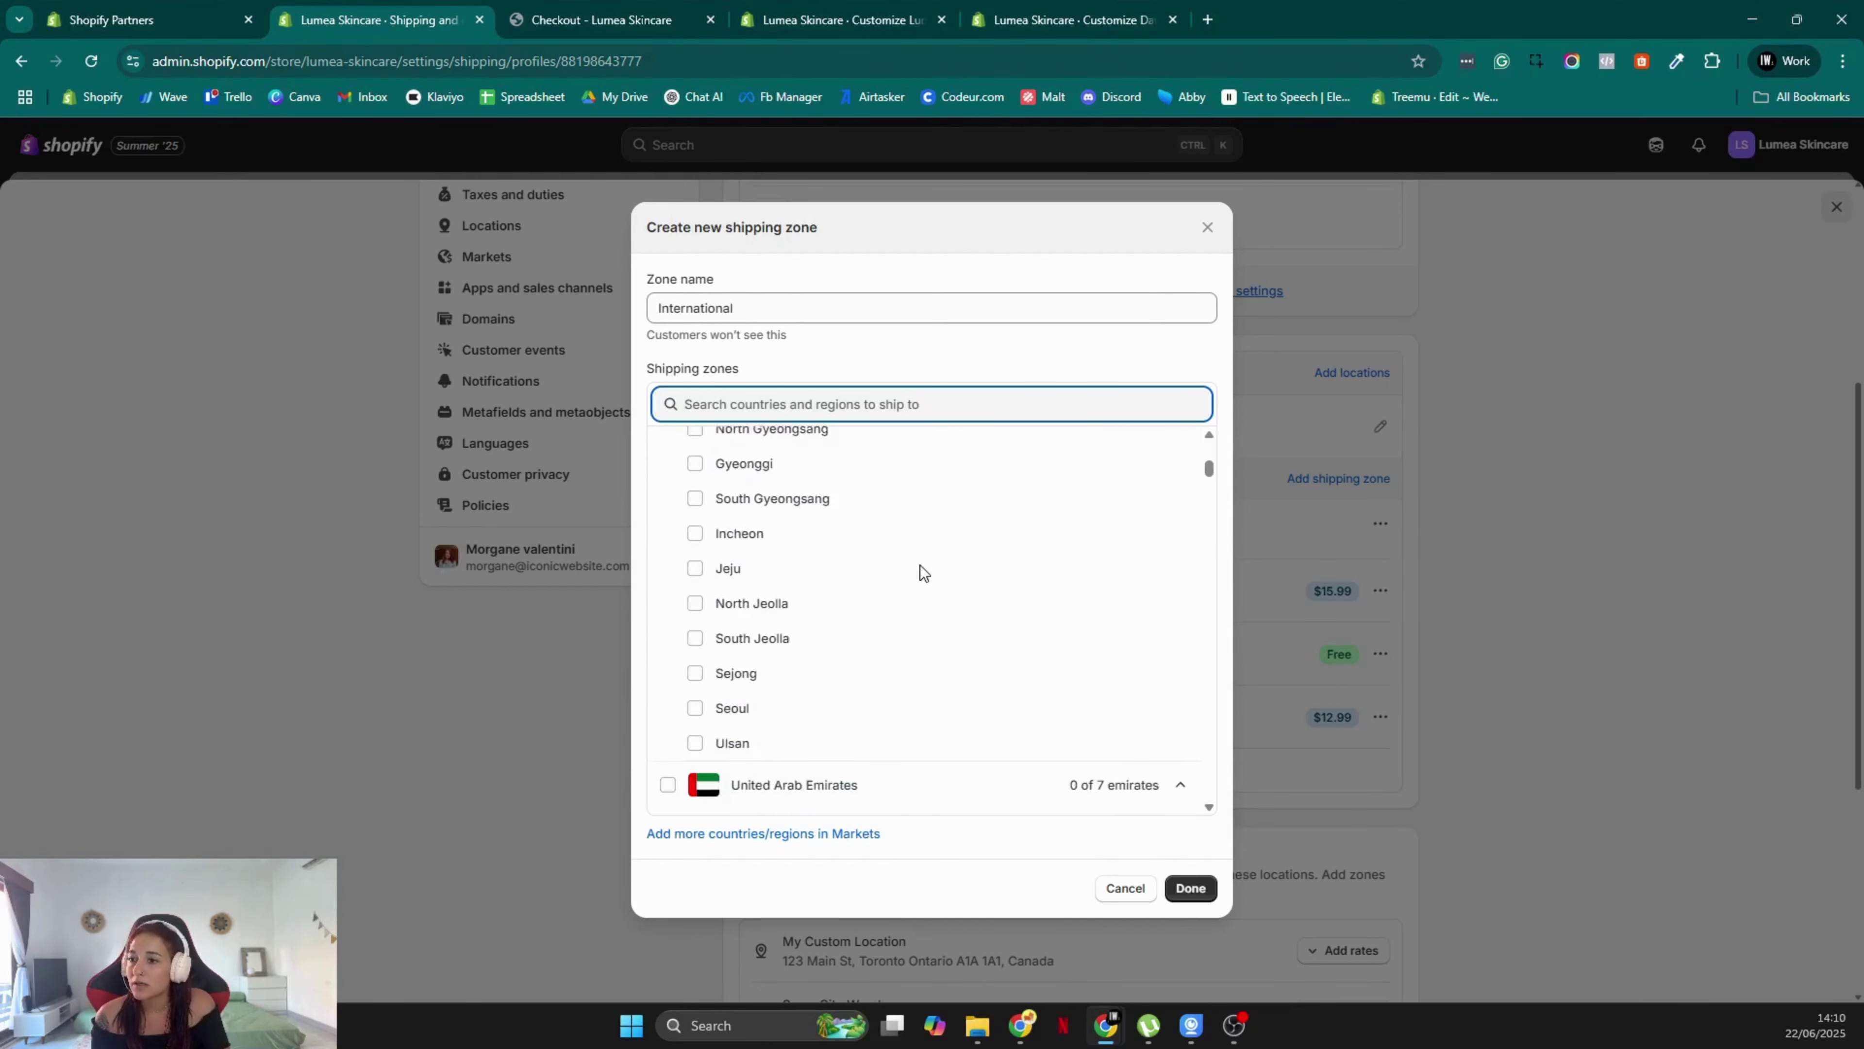
scroll(918, 566, down, 1)
scroll(911, 583, up, 4)
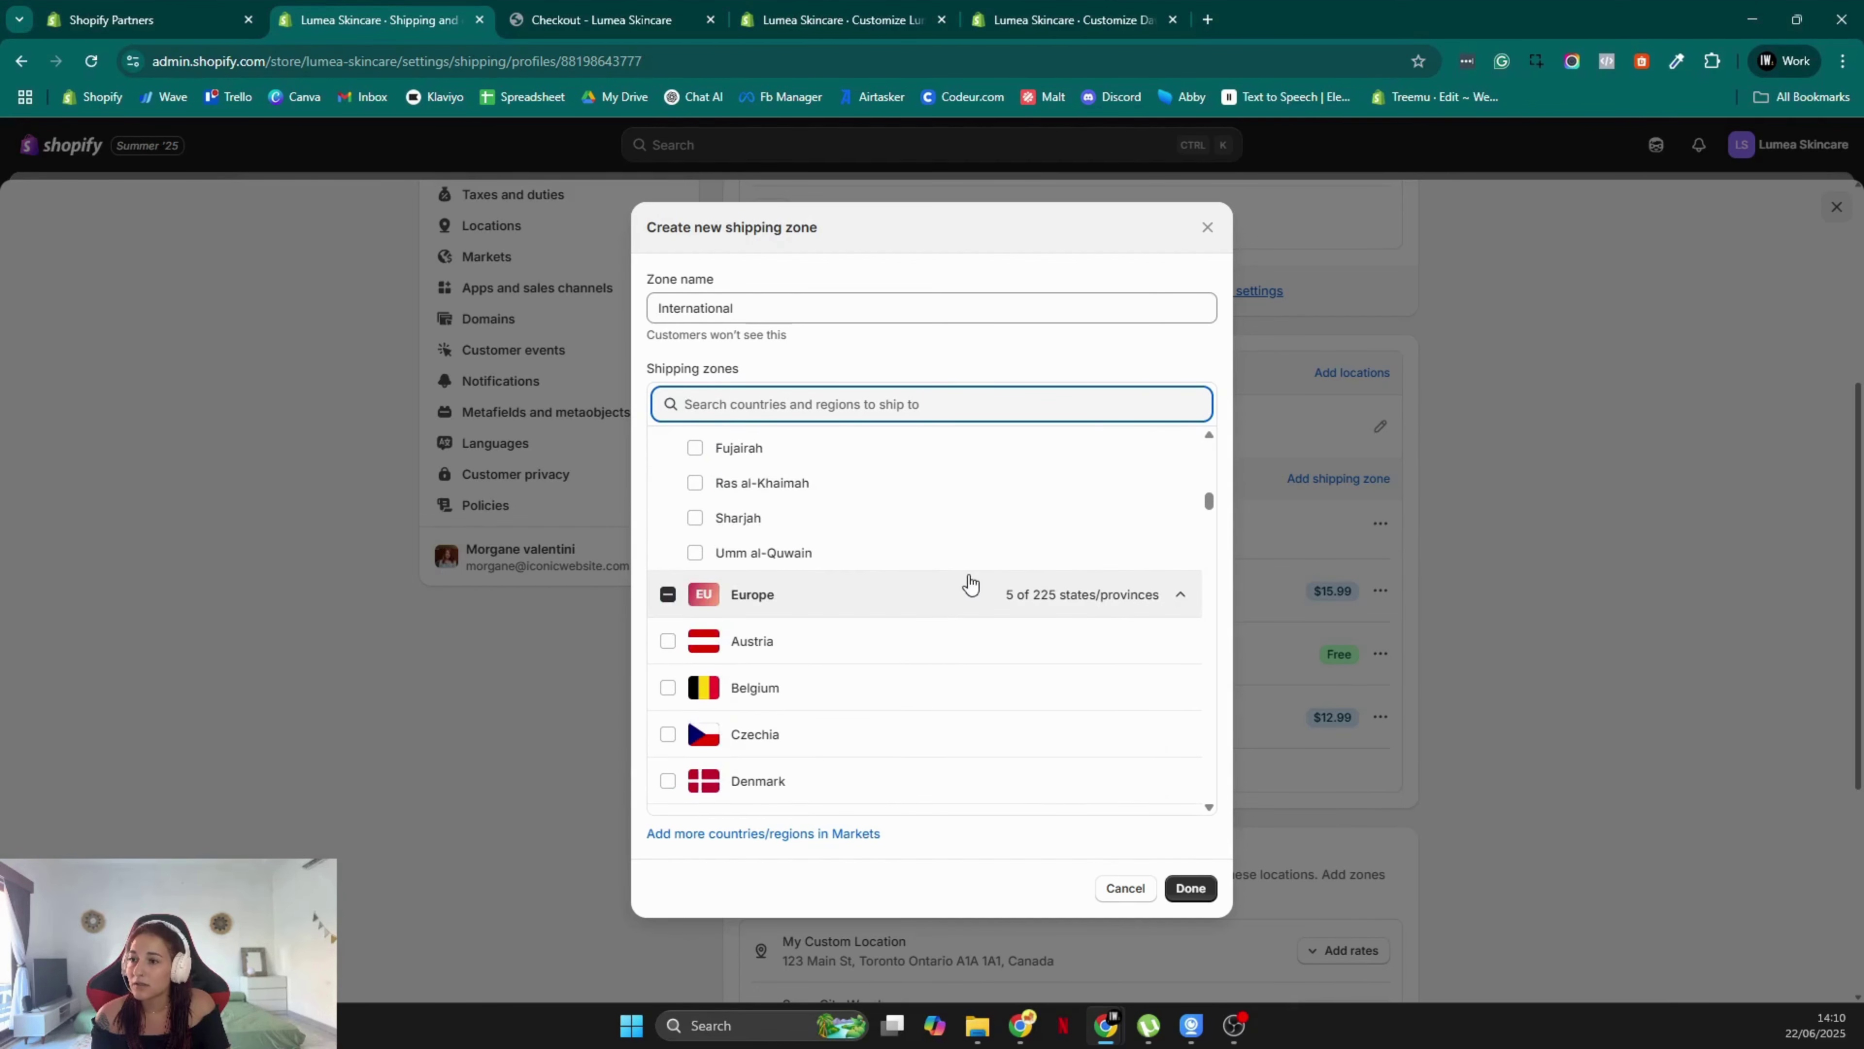
click(668, 596)
click(668, 596)
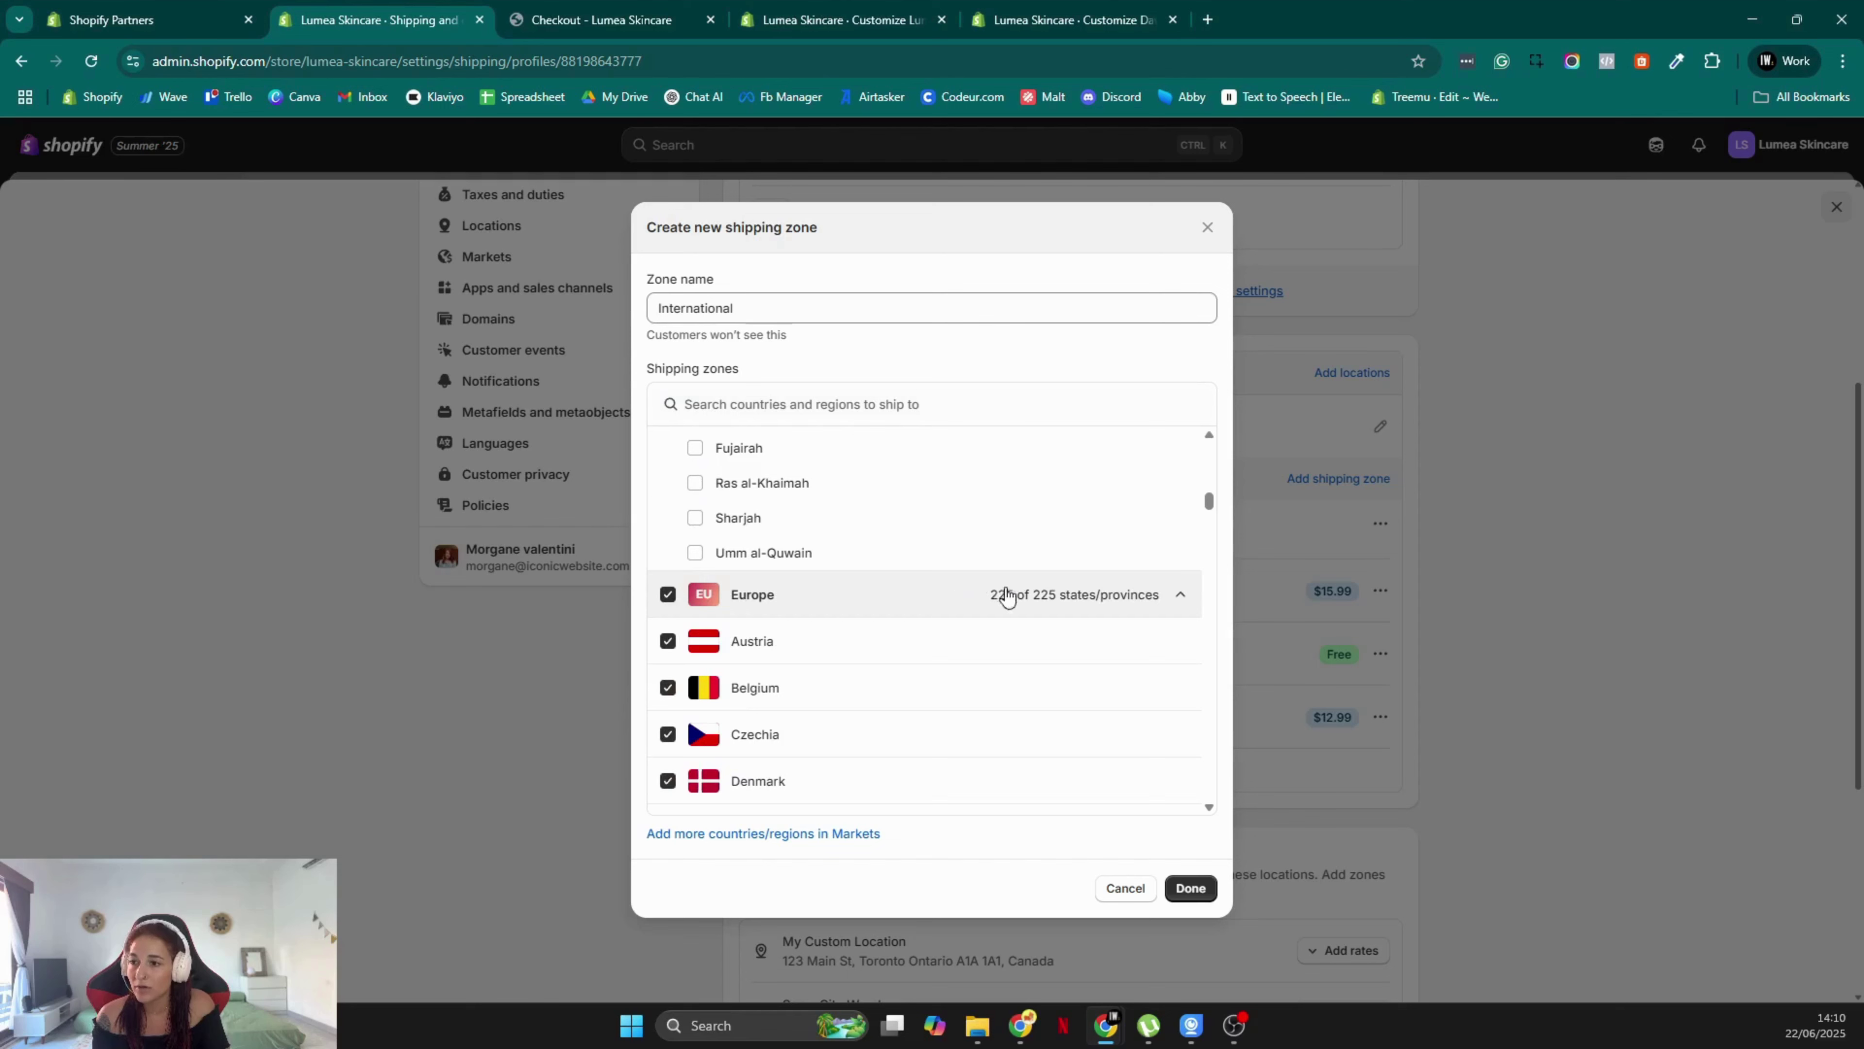
Extend the International zone's North American coverage, check the remaining regions and create the zone
scroll(999, 595, down, 15)
scroll(981, 592, up, 3)
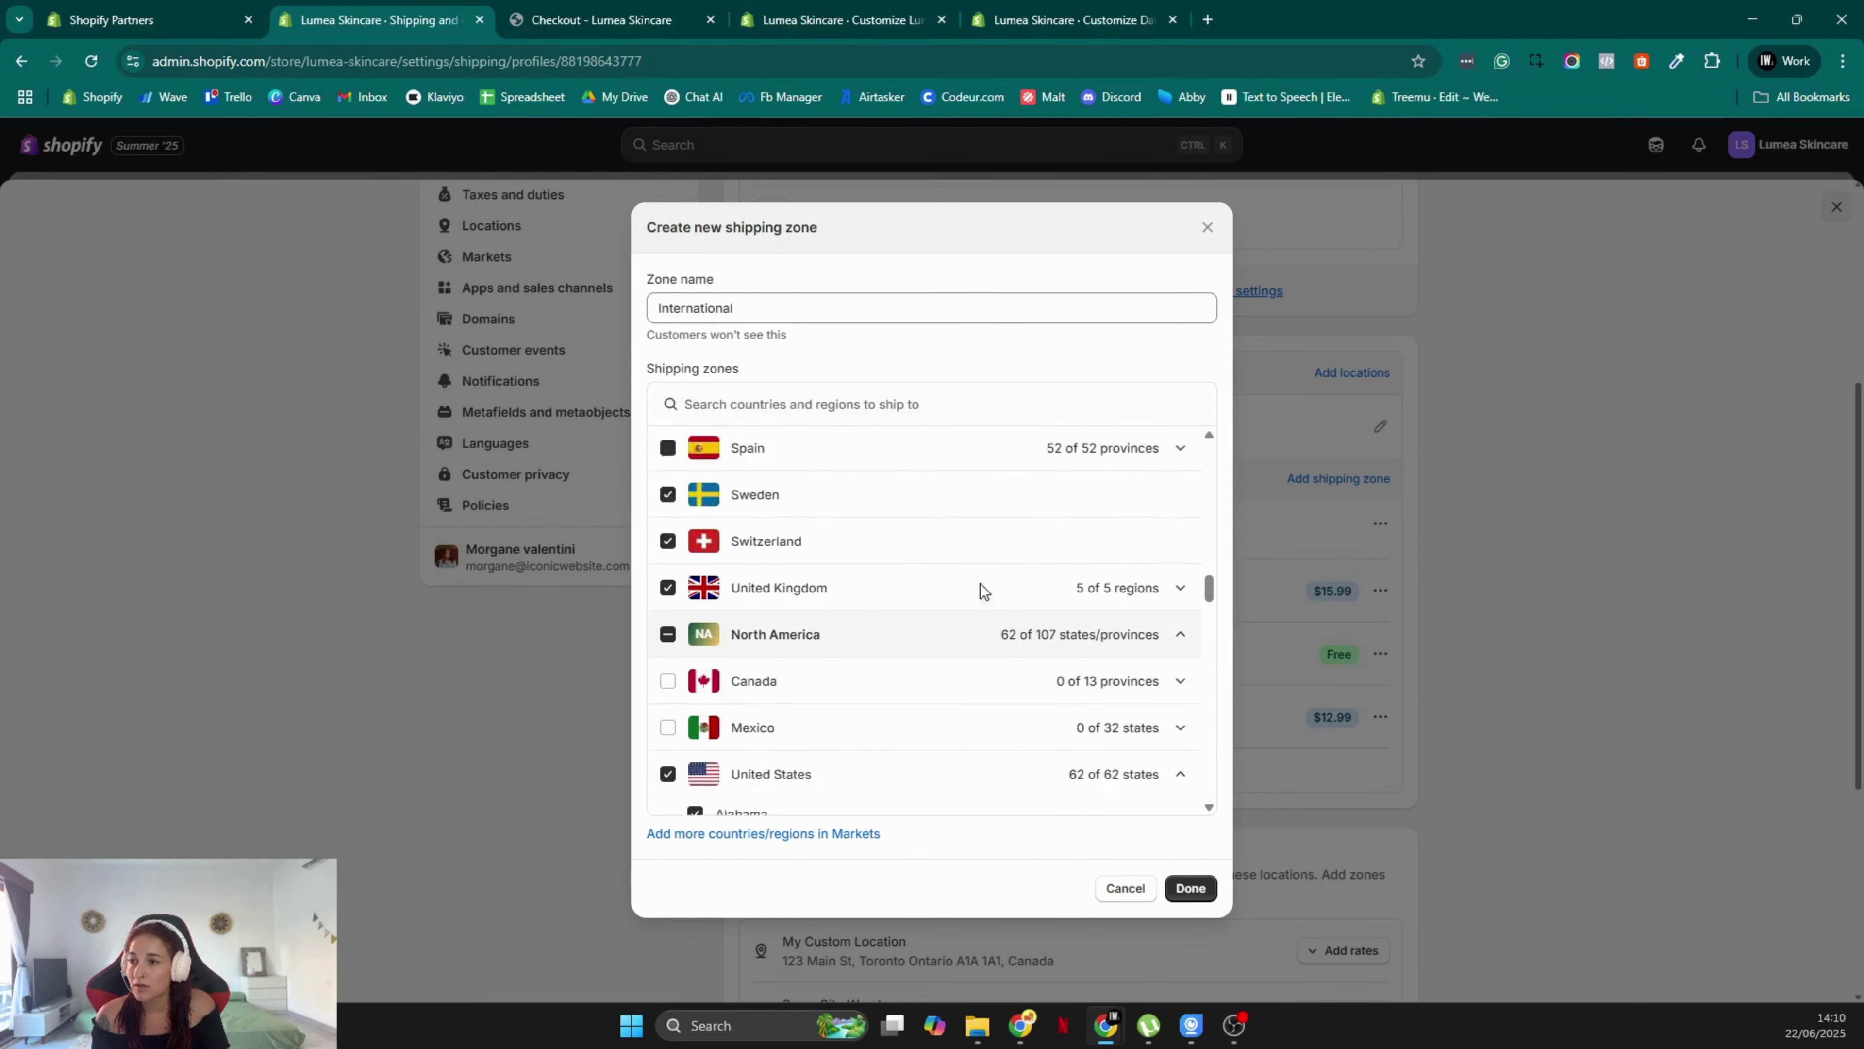
click(667, 704)
scroll(915, 683, down, 8)
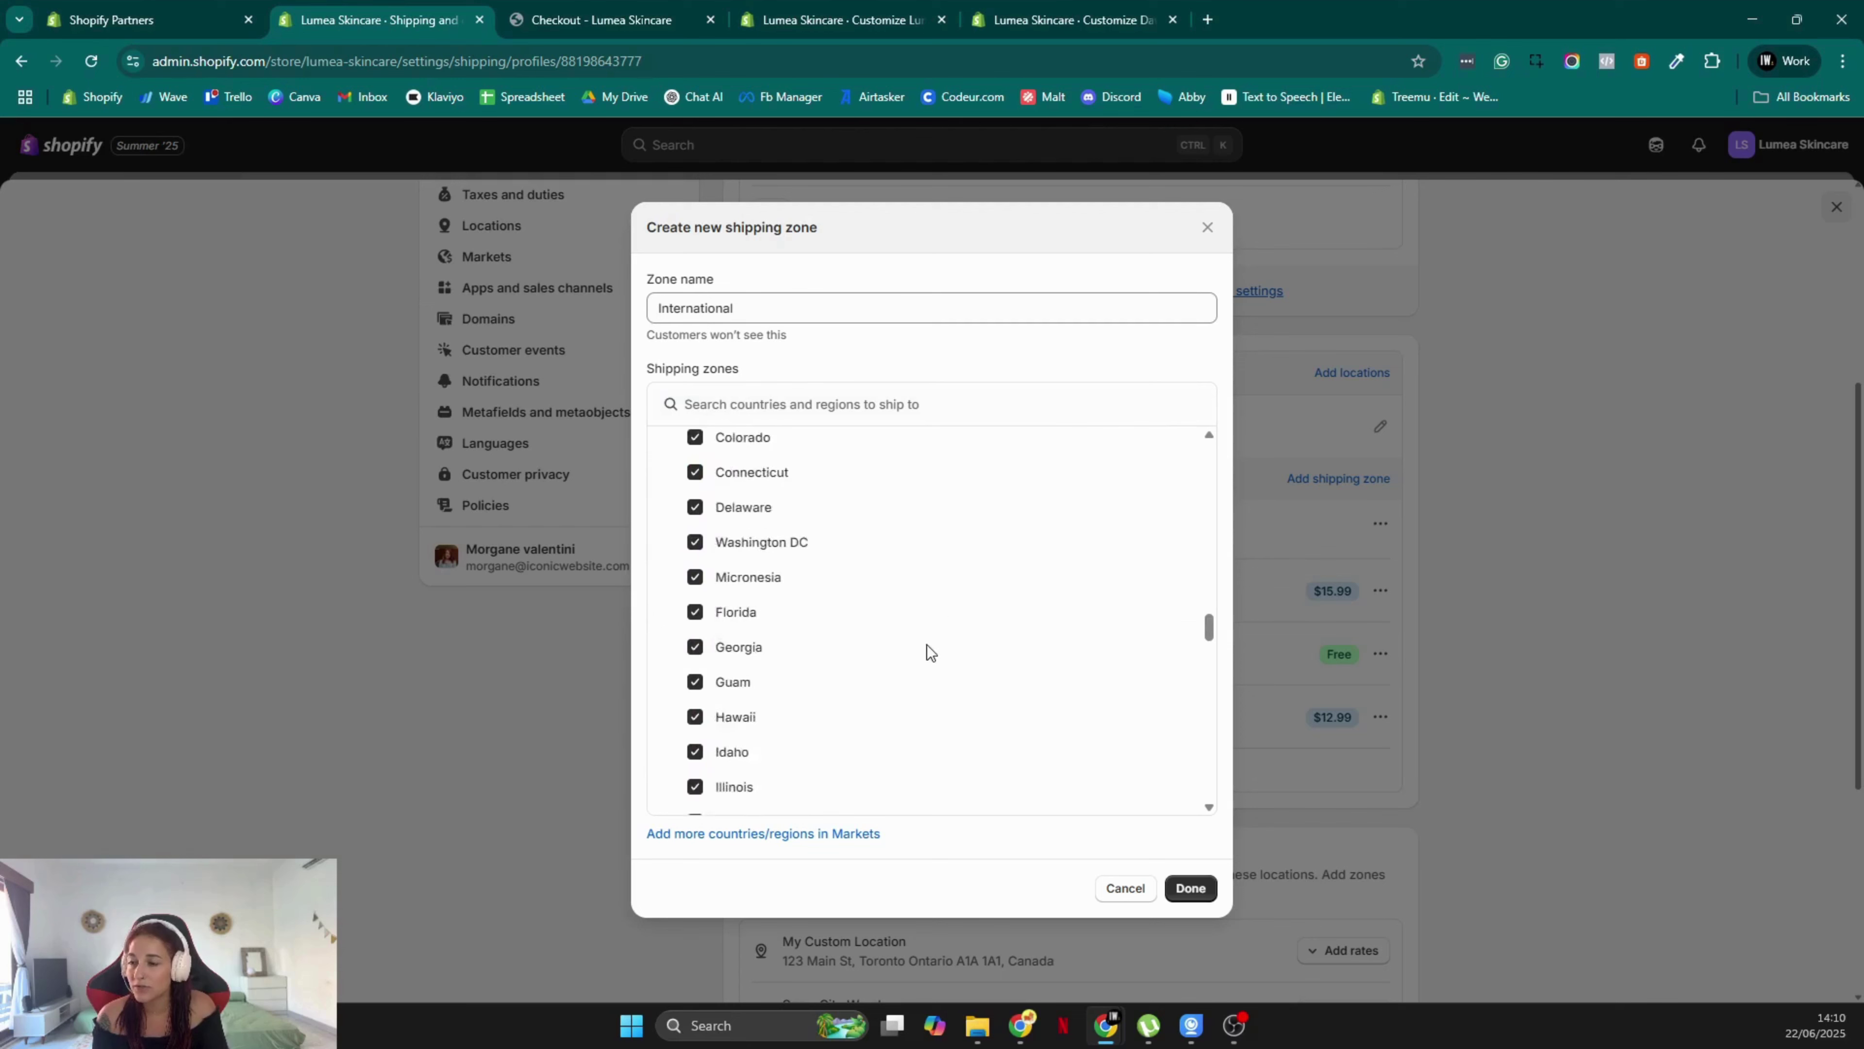
scroll(925, 665, down, 10)
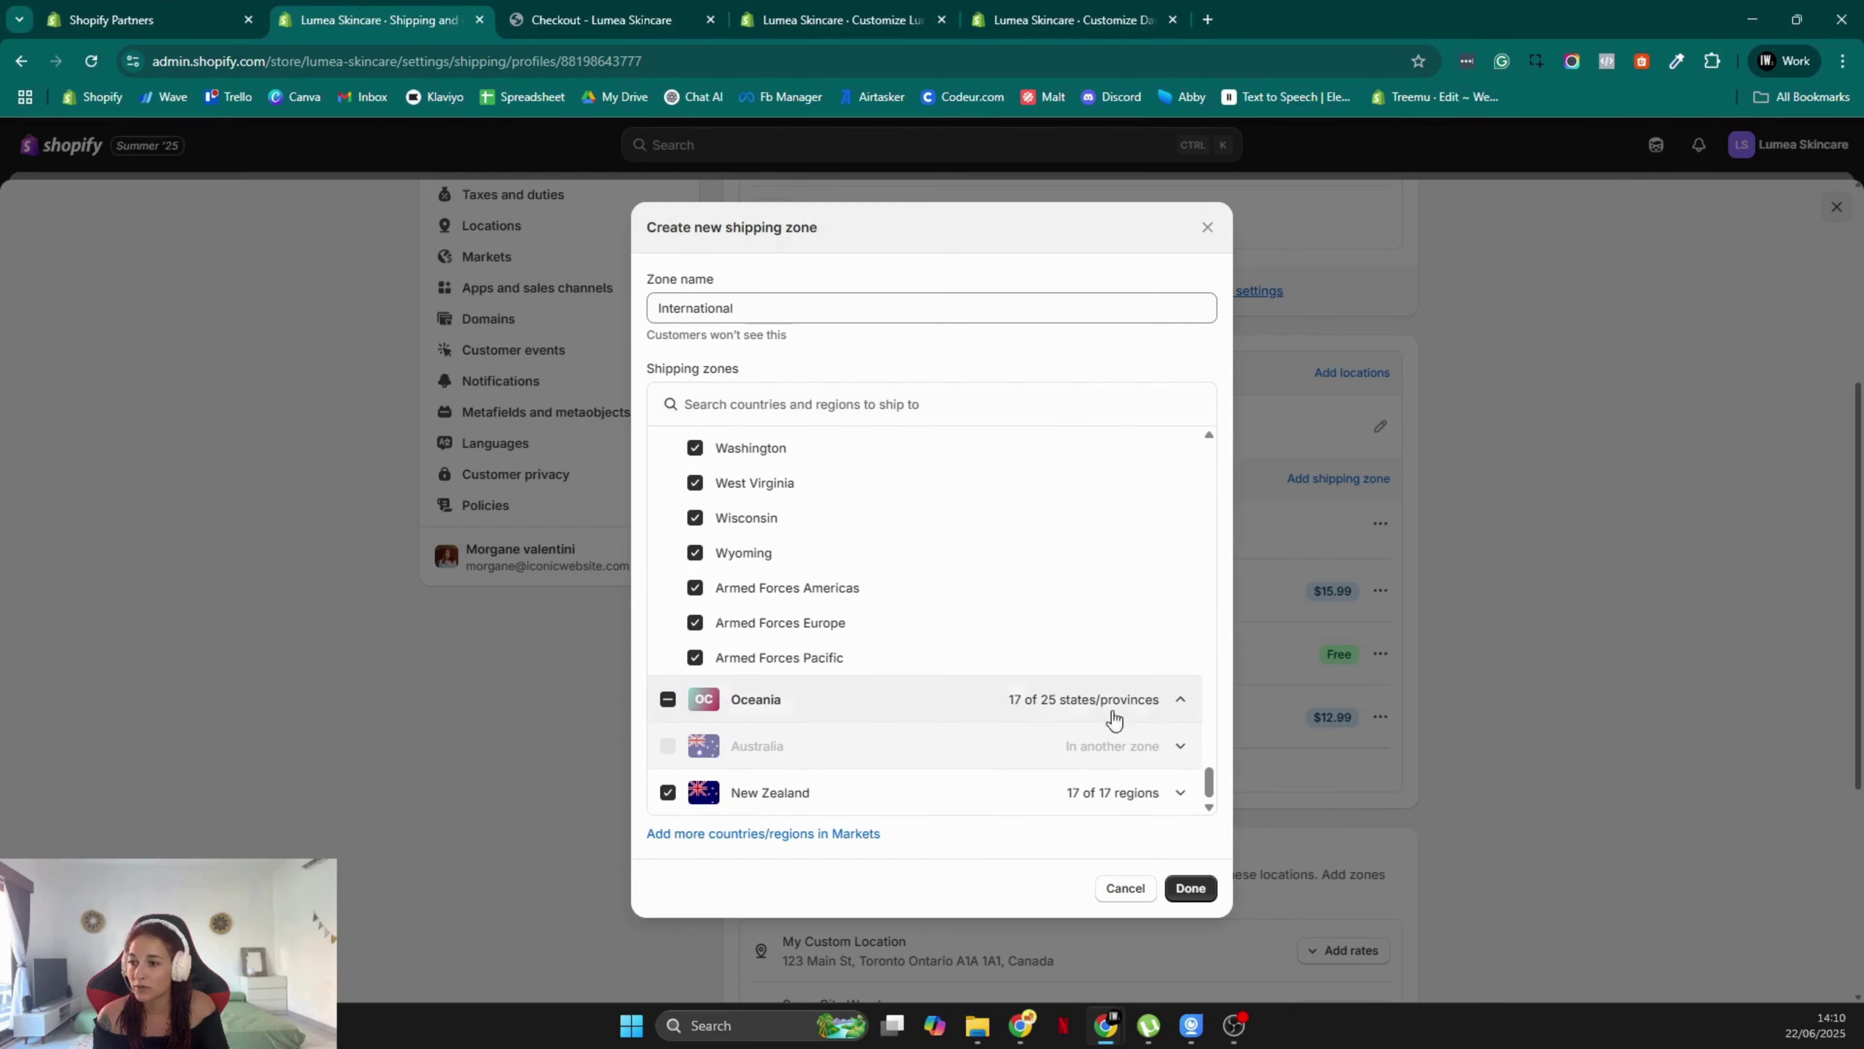
scroll(1115, 666, up, 20)
scroll(1115, 663, up, 5)
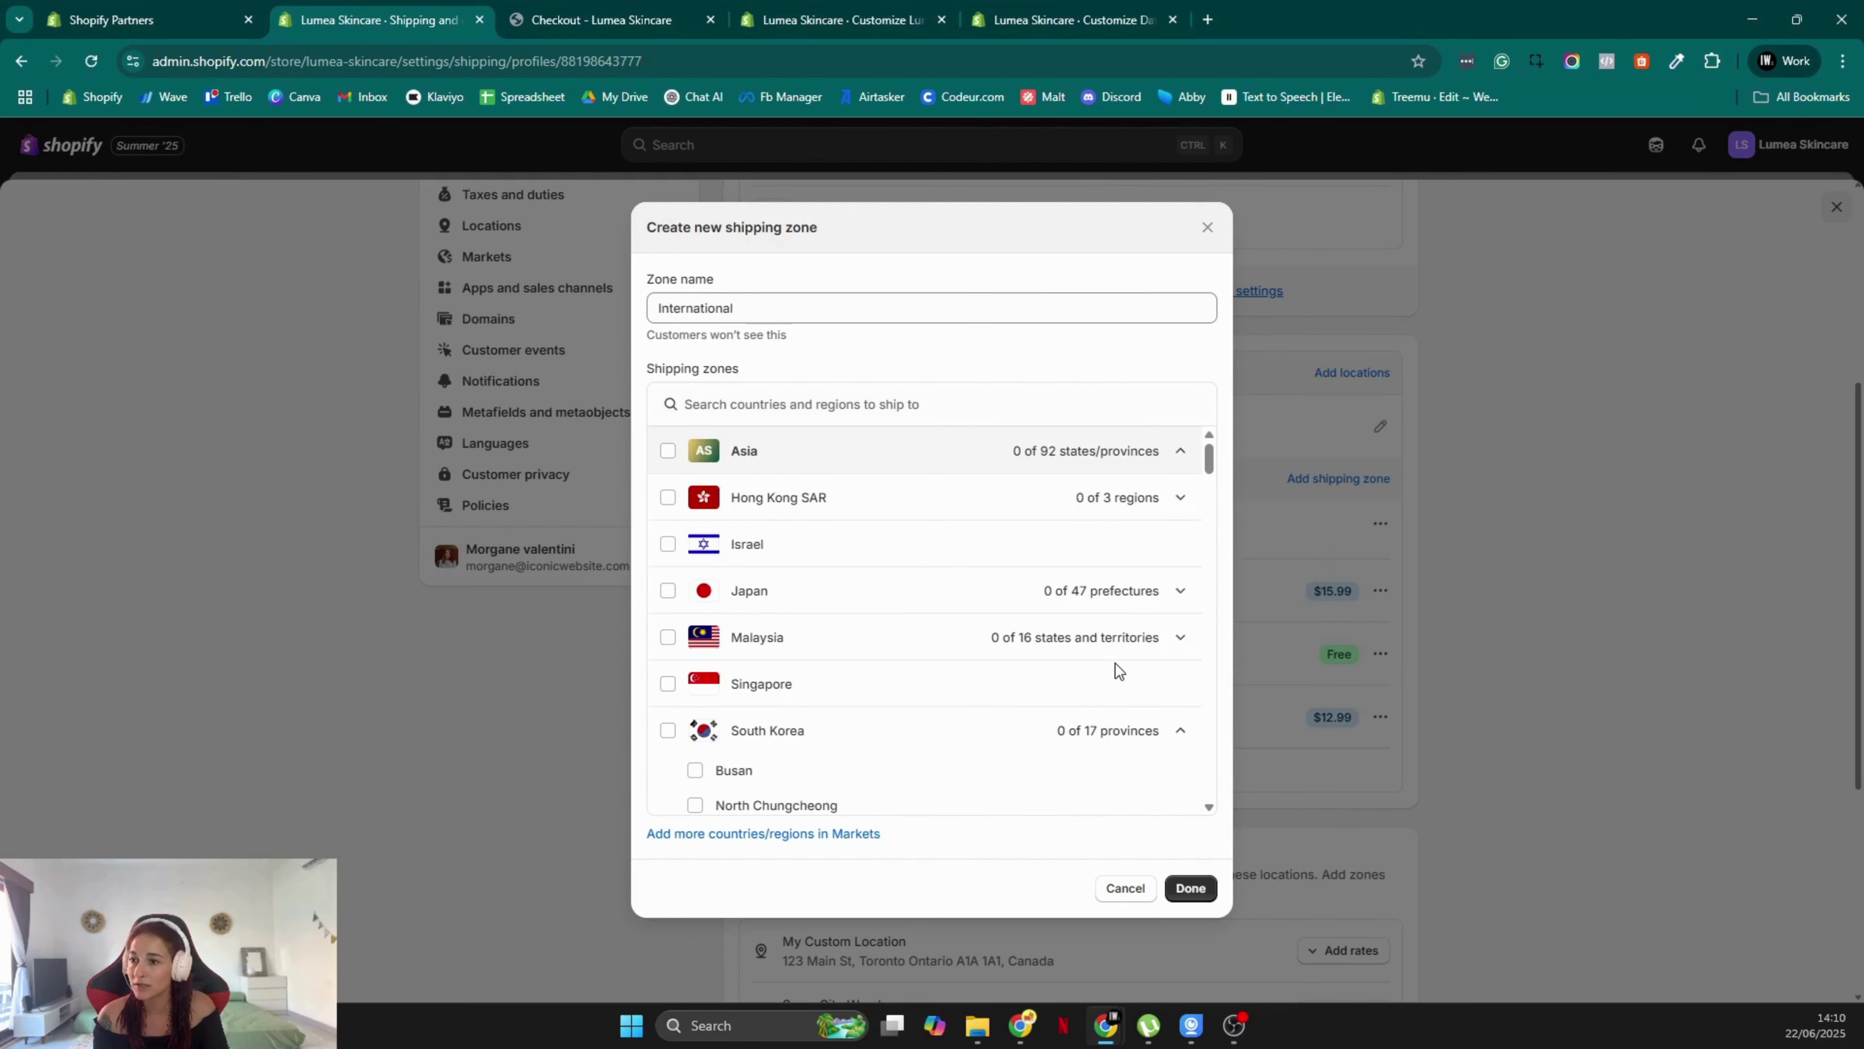
click(1200, 896)
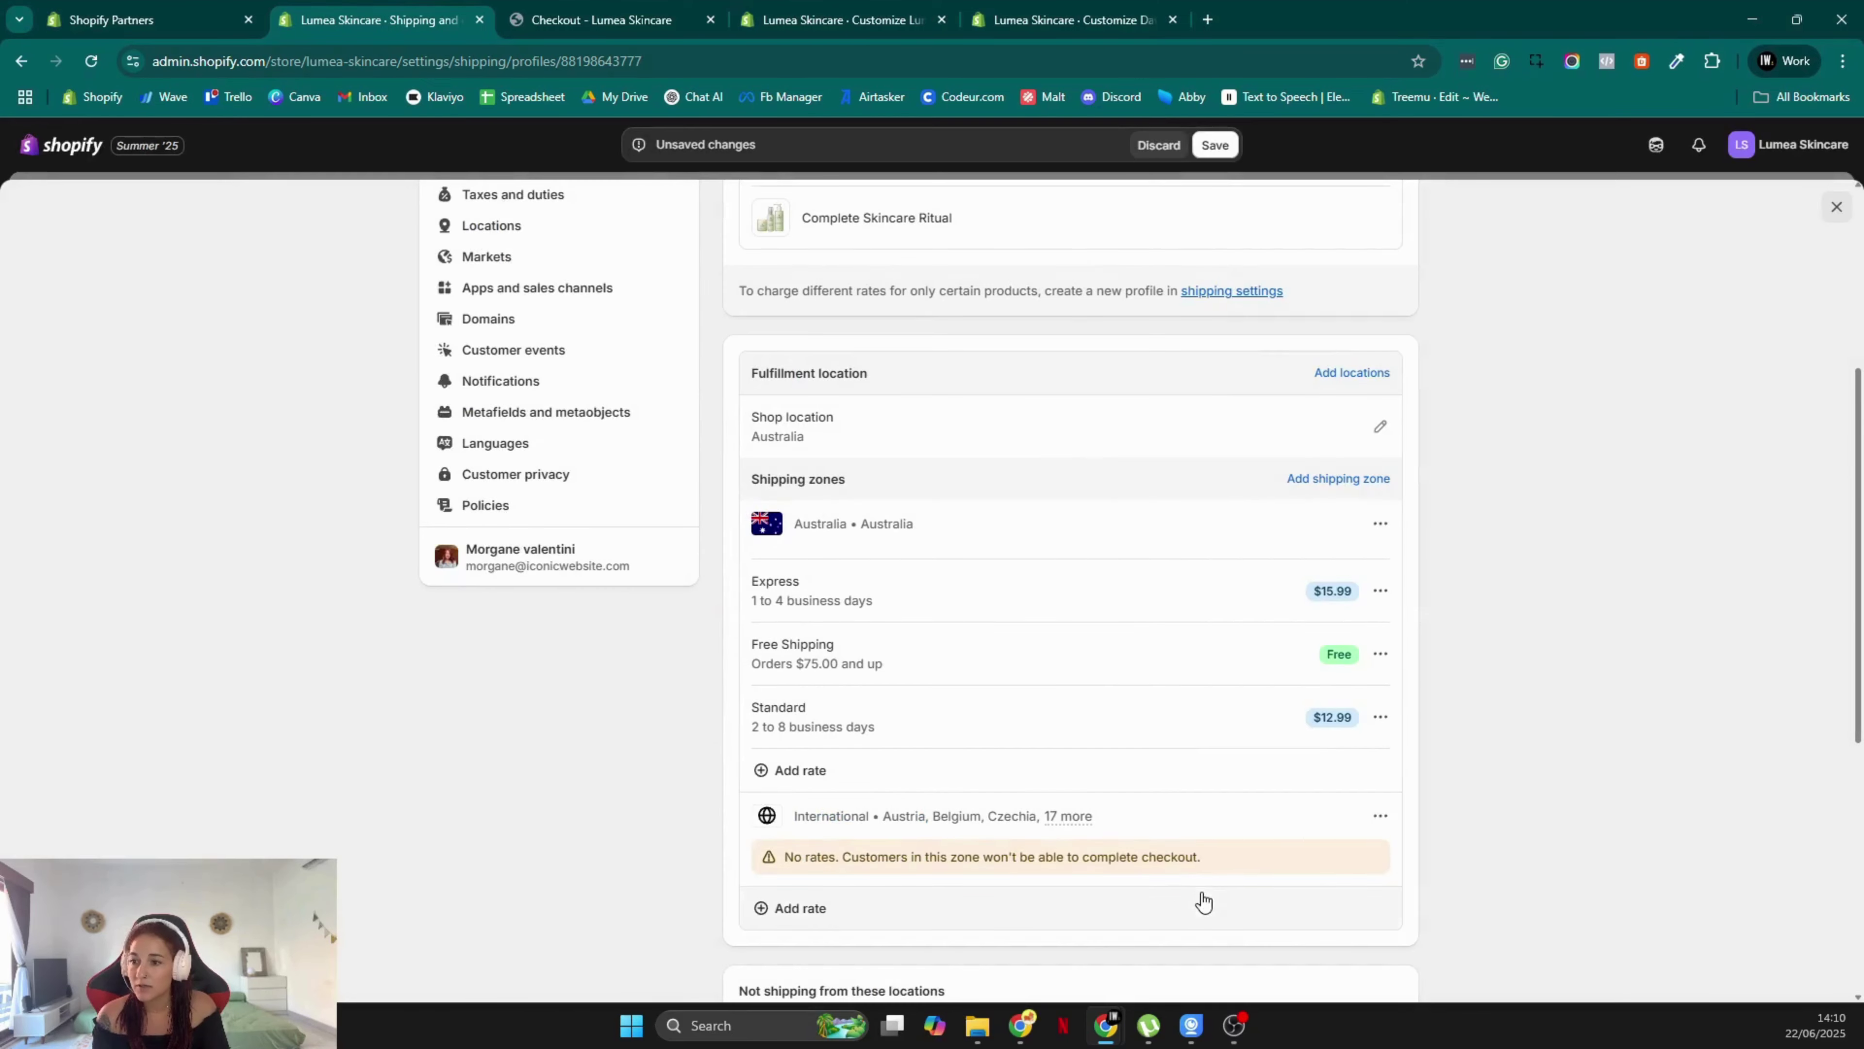
Add a Standard International (6 to 27 business days) flat rate of $19.99 to the International zone
scroll(1355, 833, down, 2)
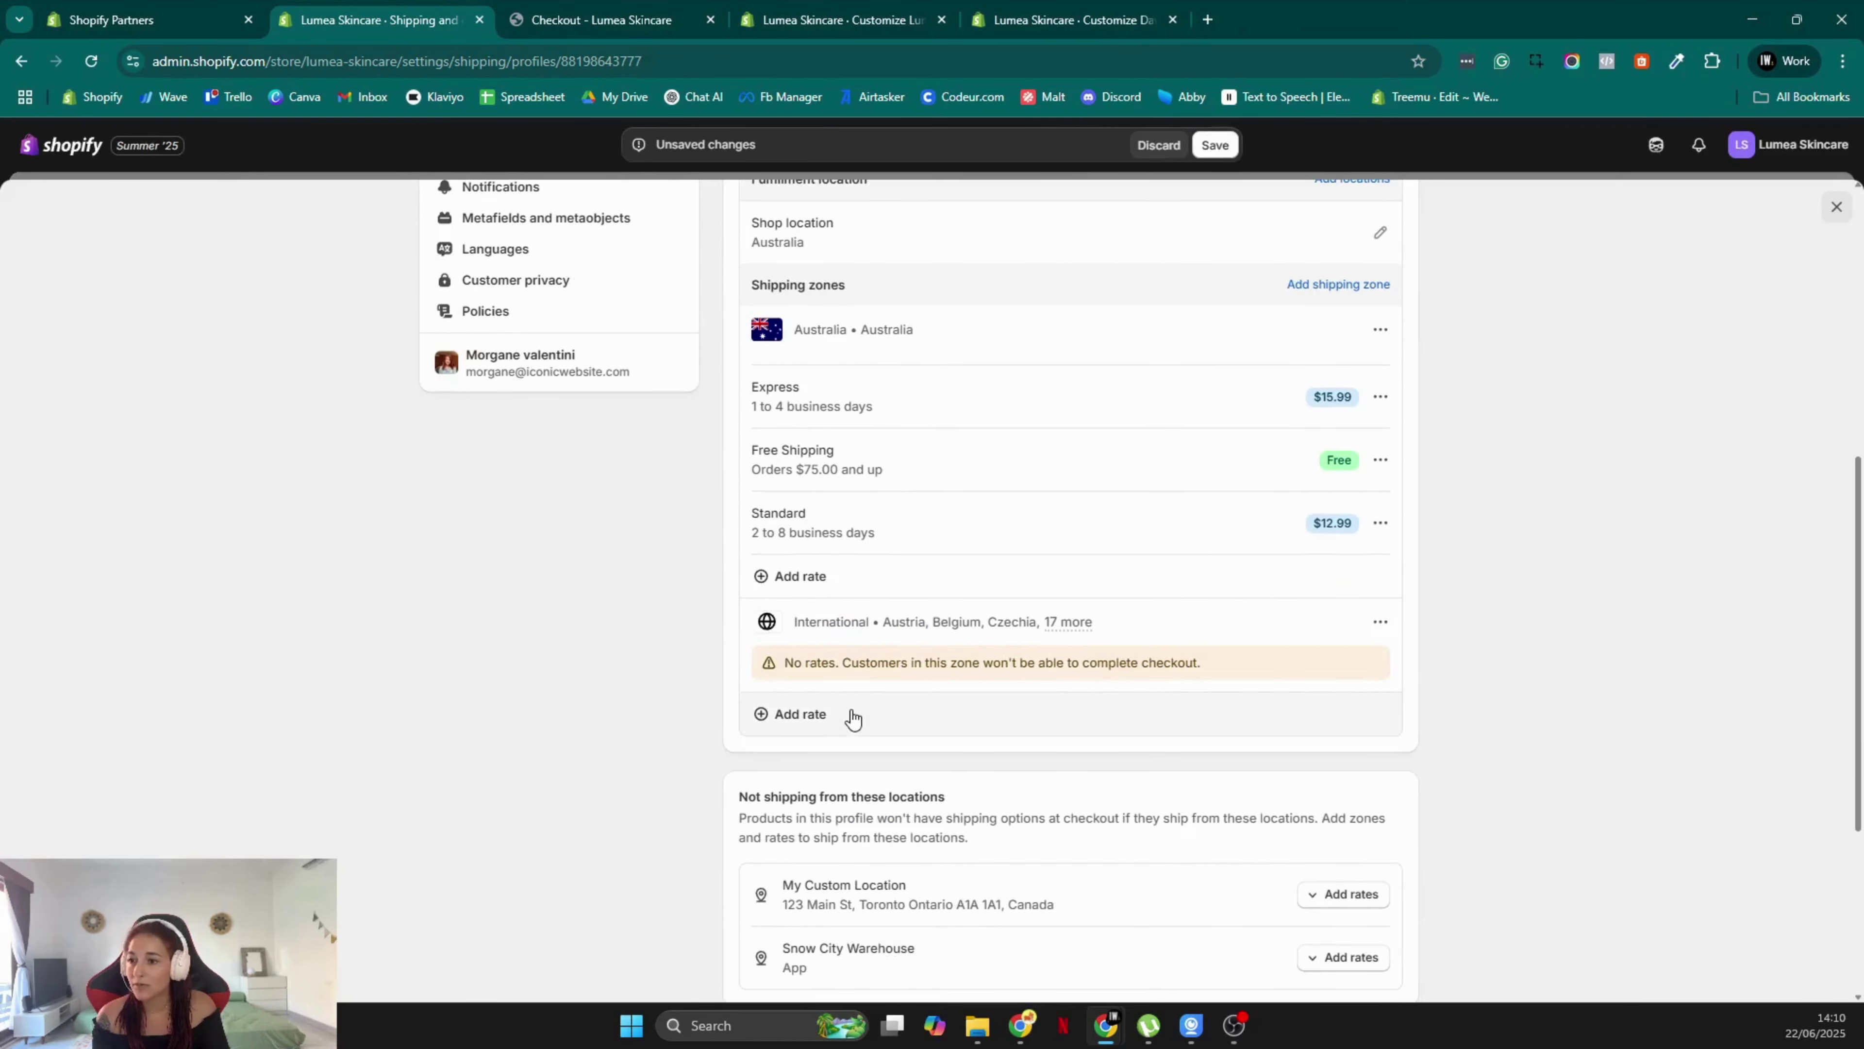
click(819, 715)
click(728, 472)
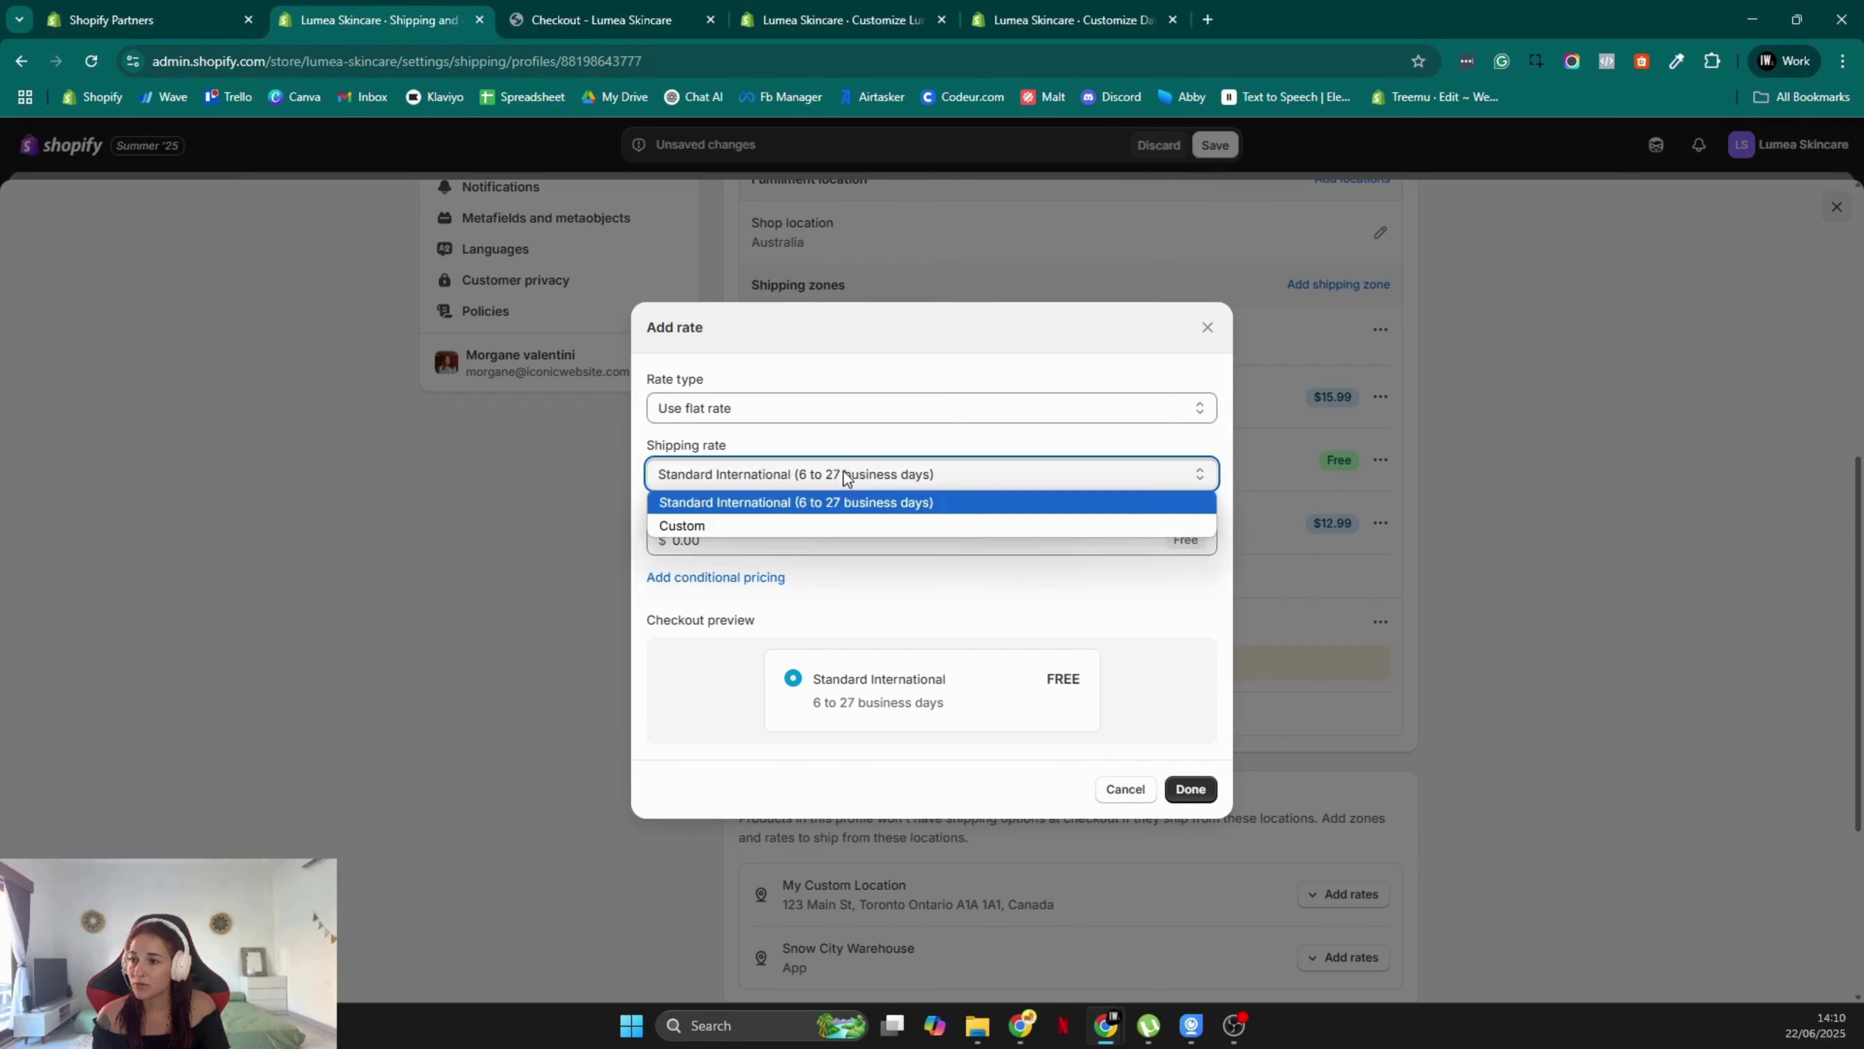
click(849, 472)
click(793, 536)
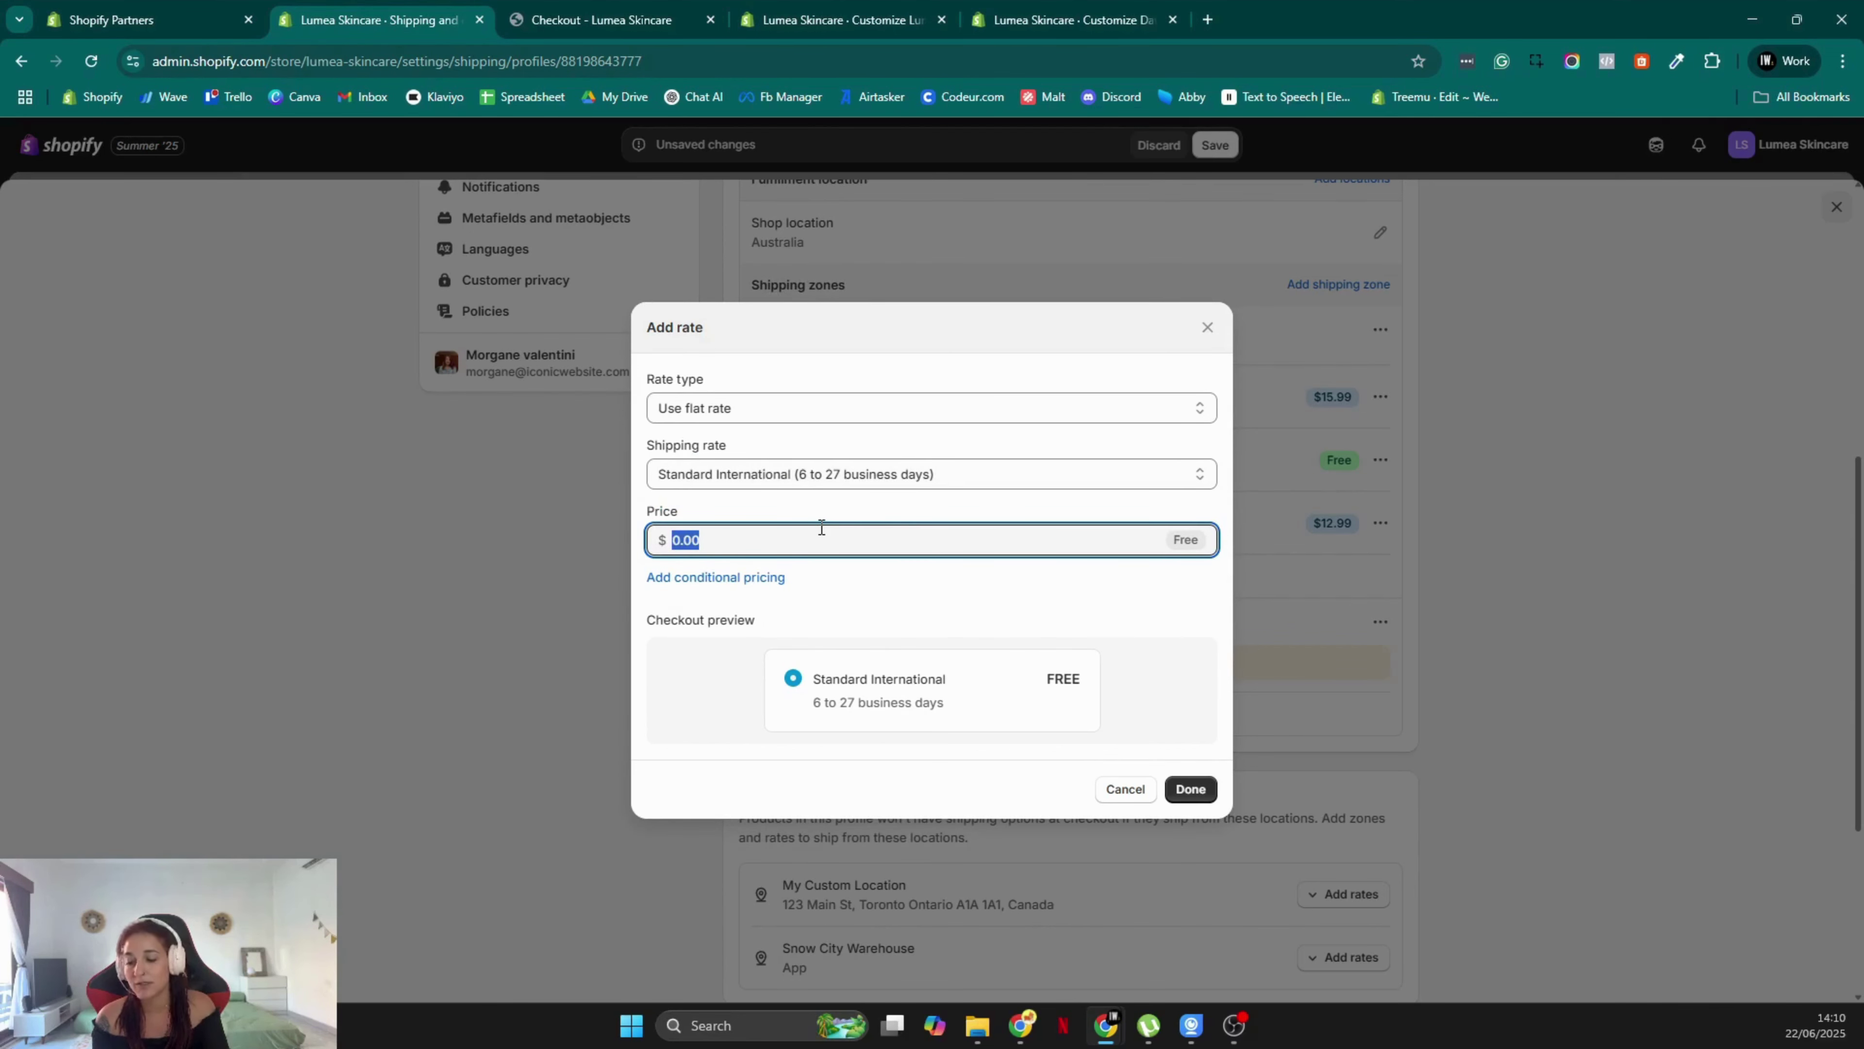
text(19.99)
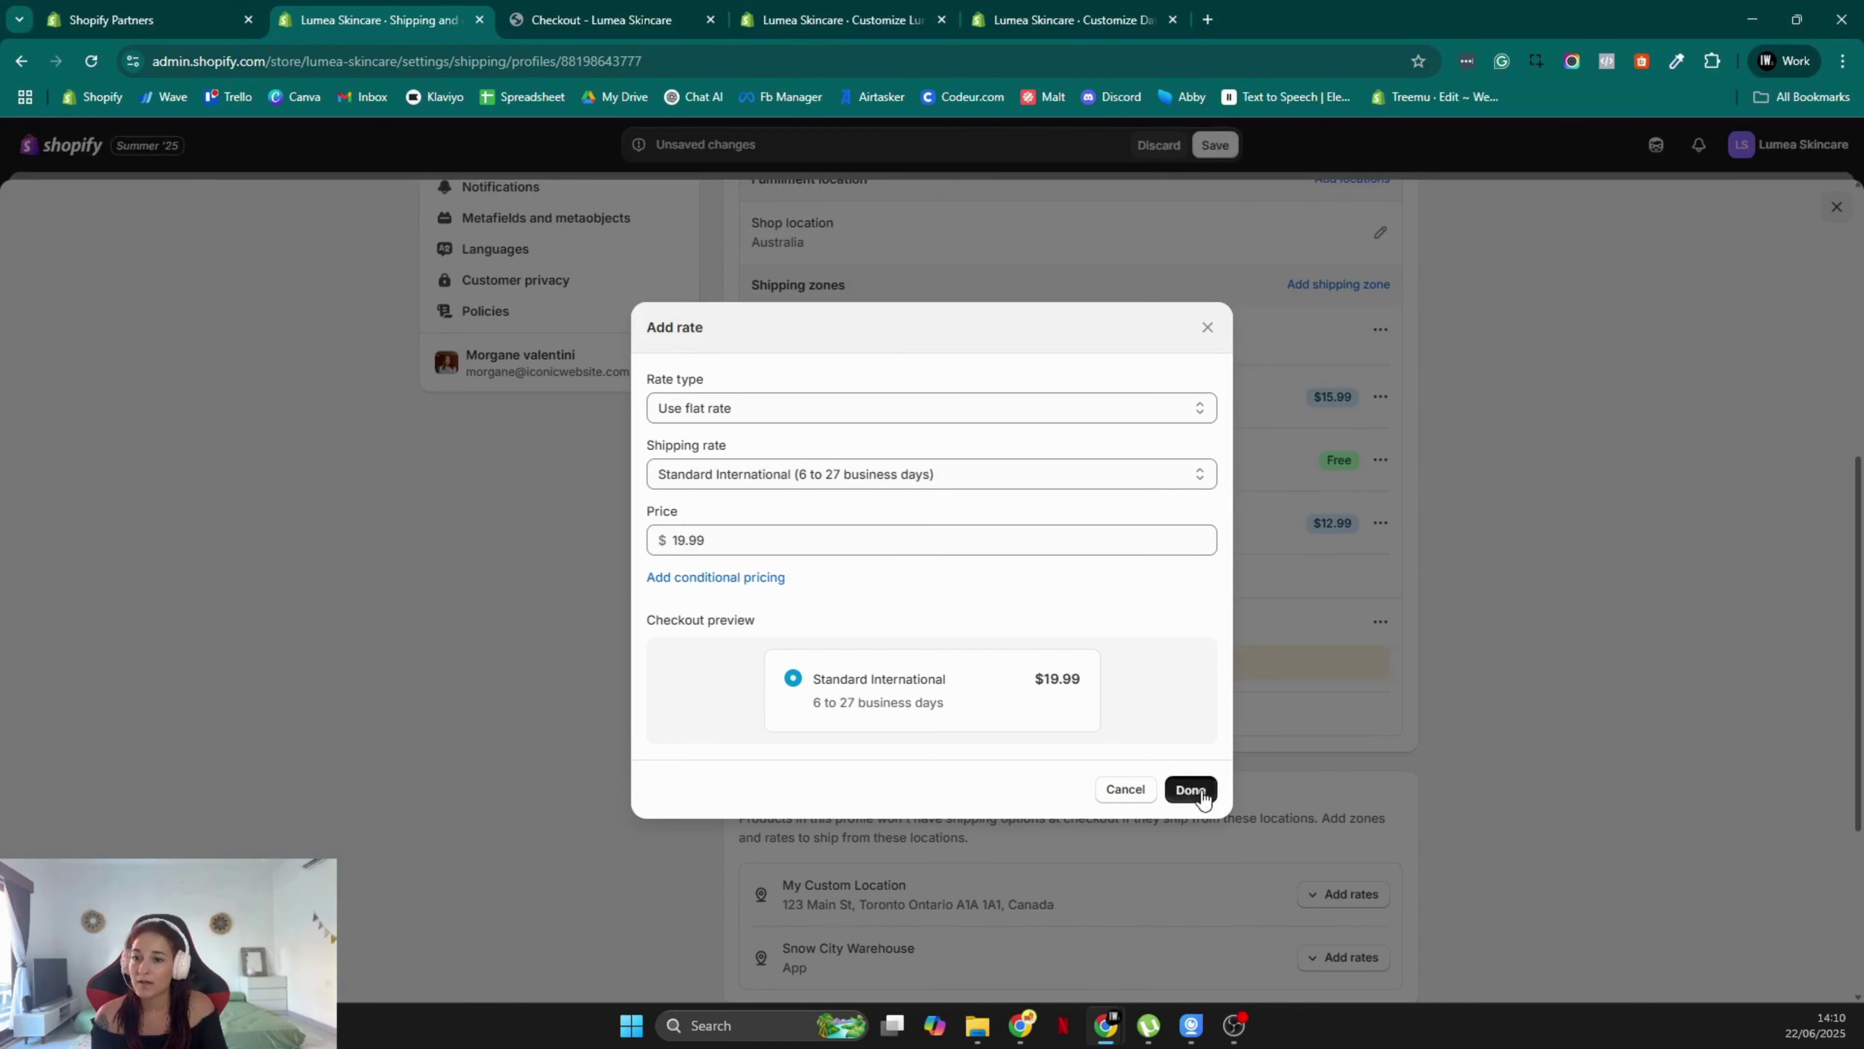
click(1190, 788)
Start another flat rate for the International zone as a custom rate named Free Shipping
click(958, 747)
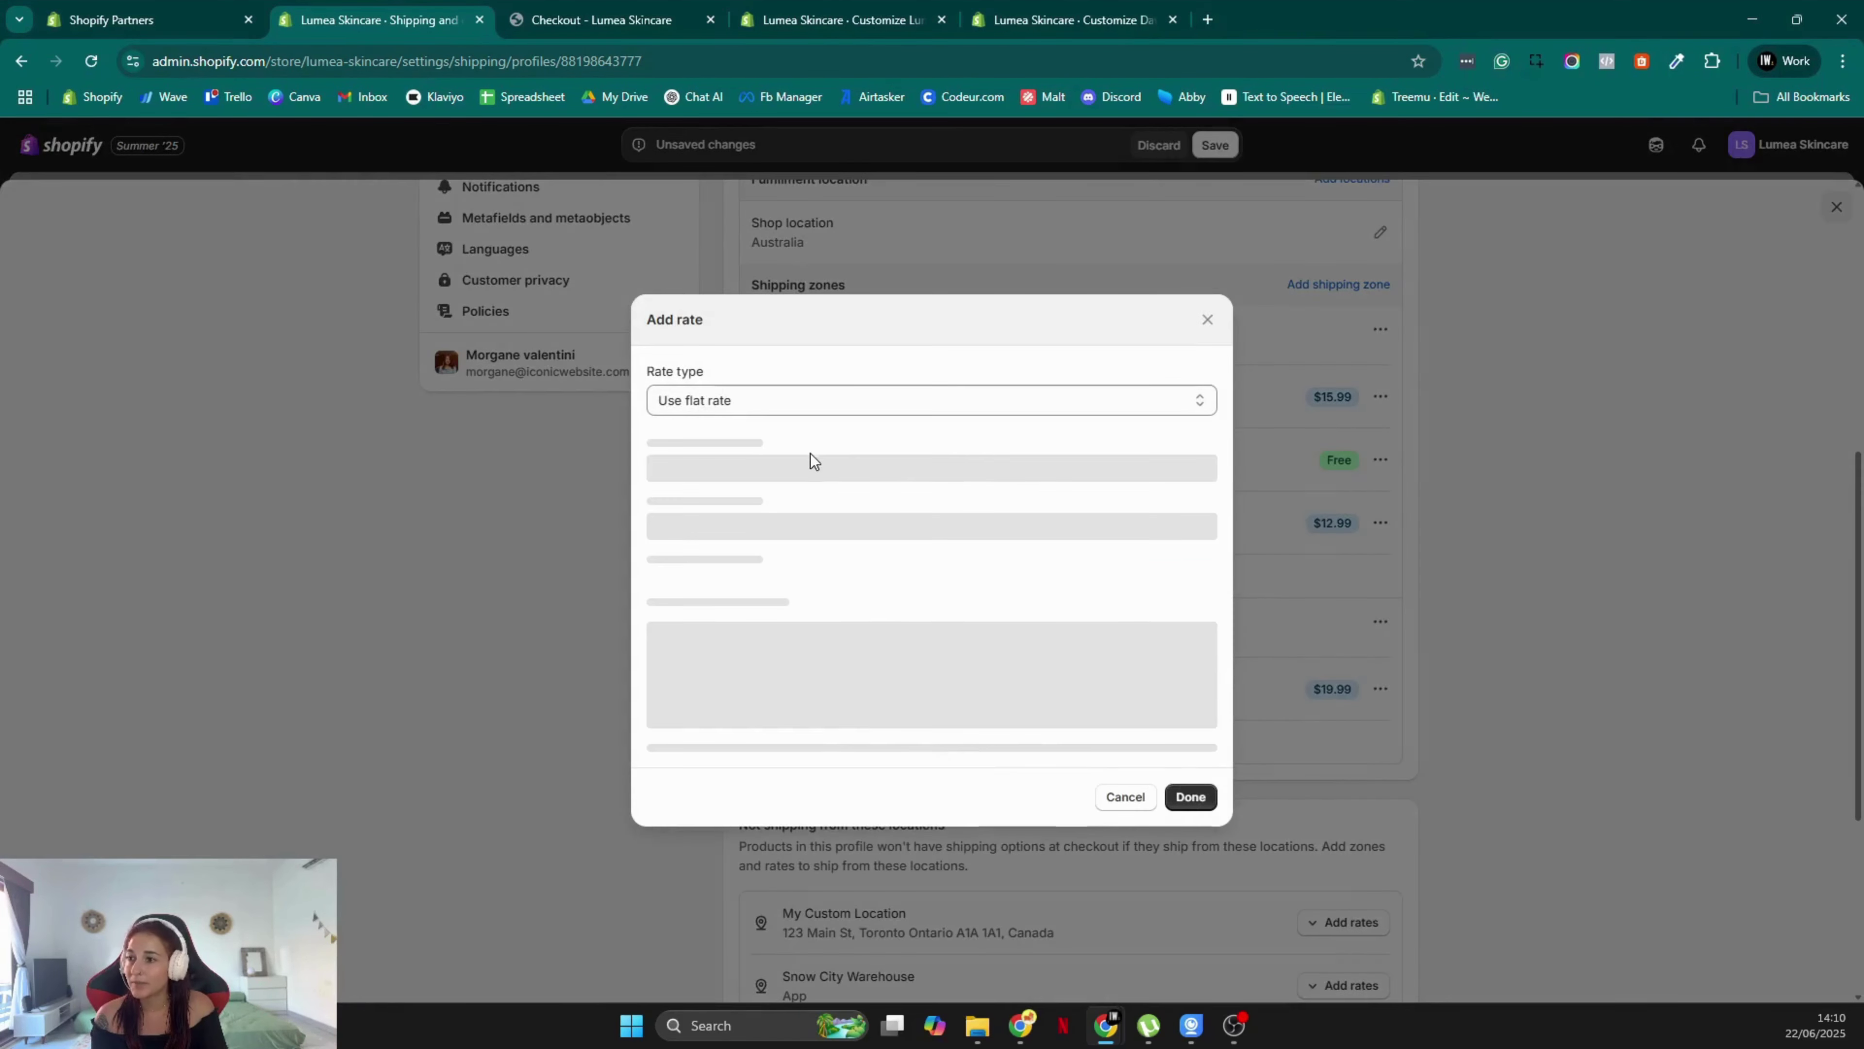
click(795, 405)
click(791, 436)
click(899, 474)
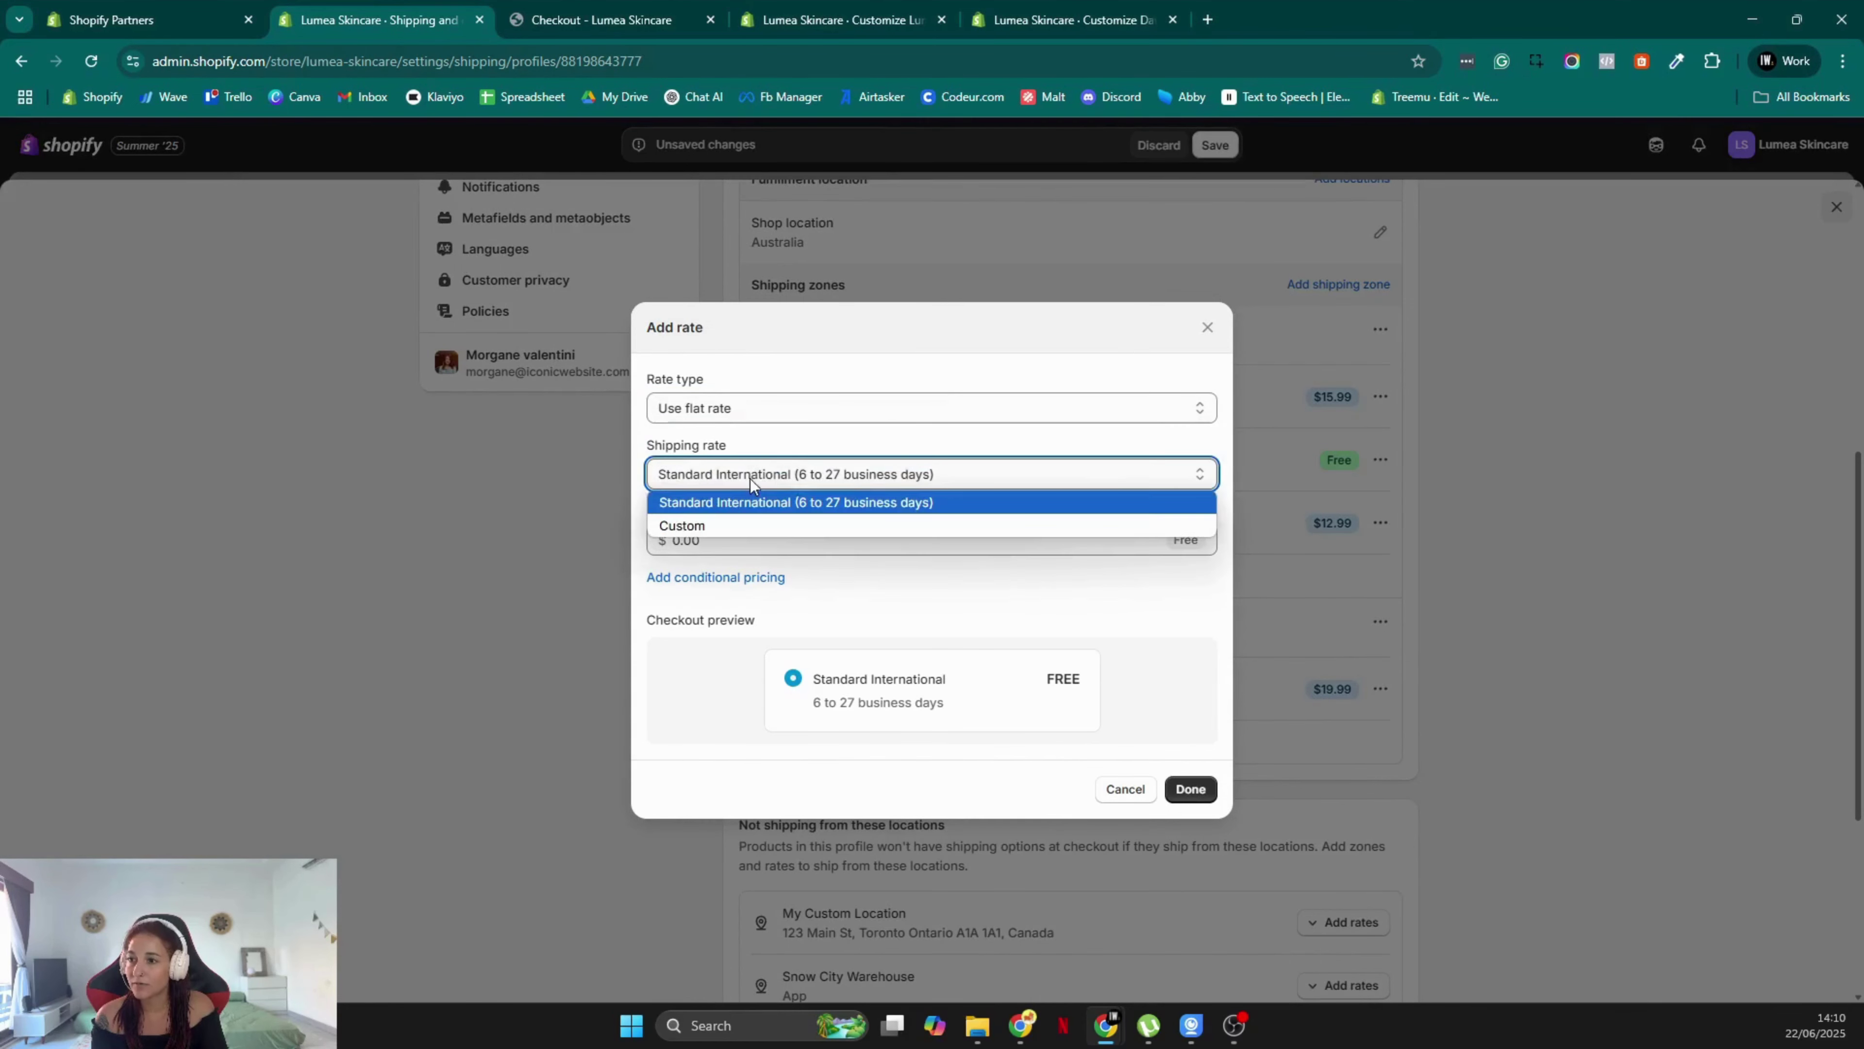
click(715, 524)
click(751, 484)
text(F)
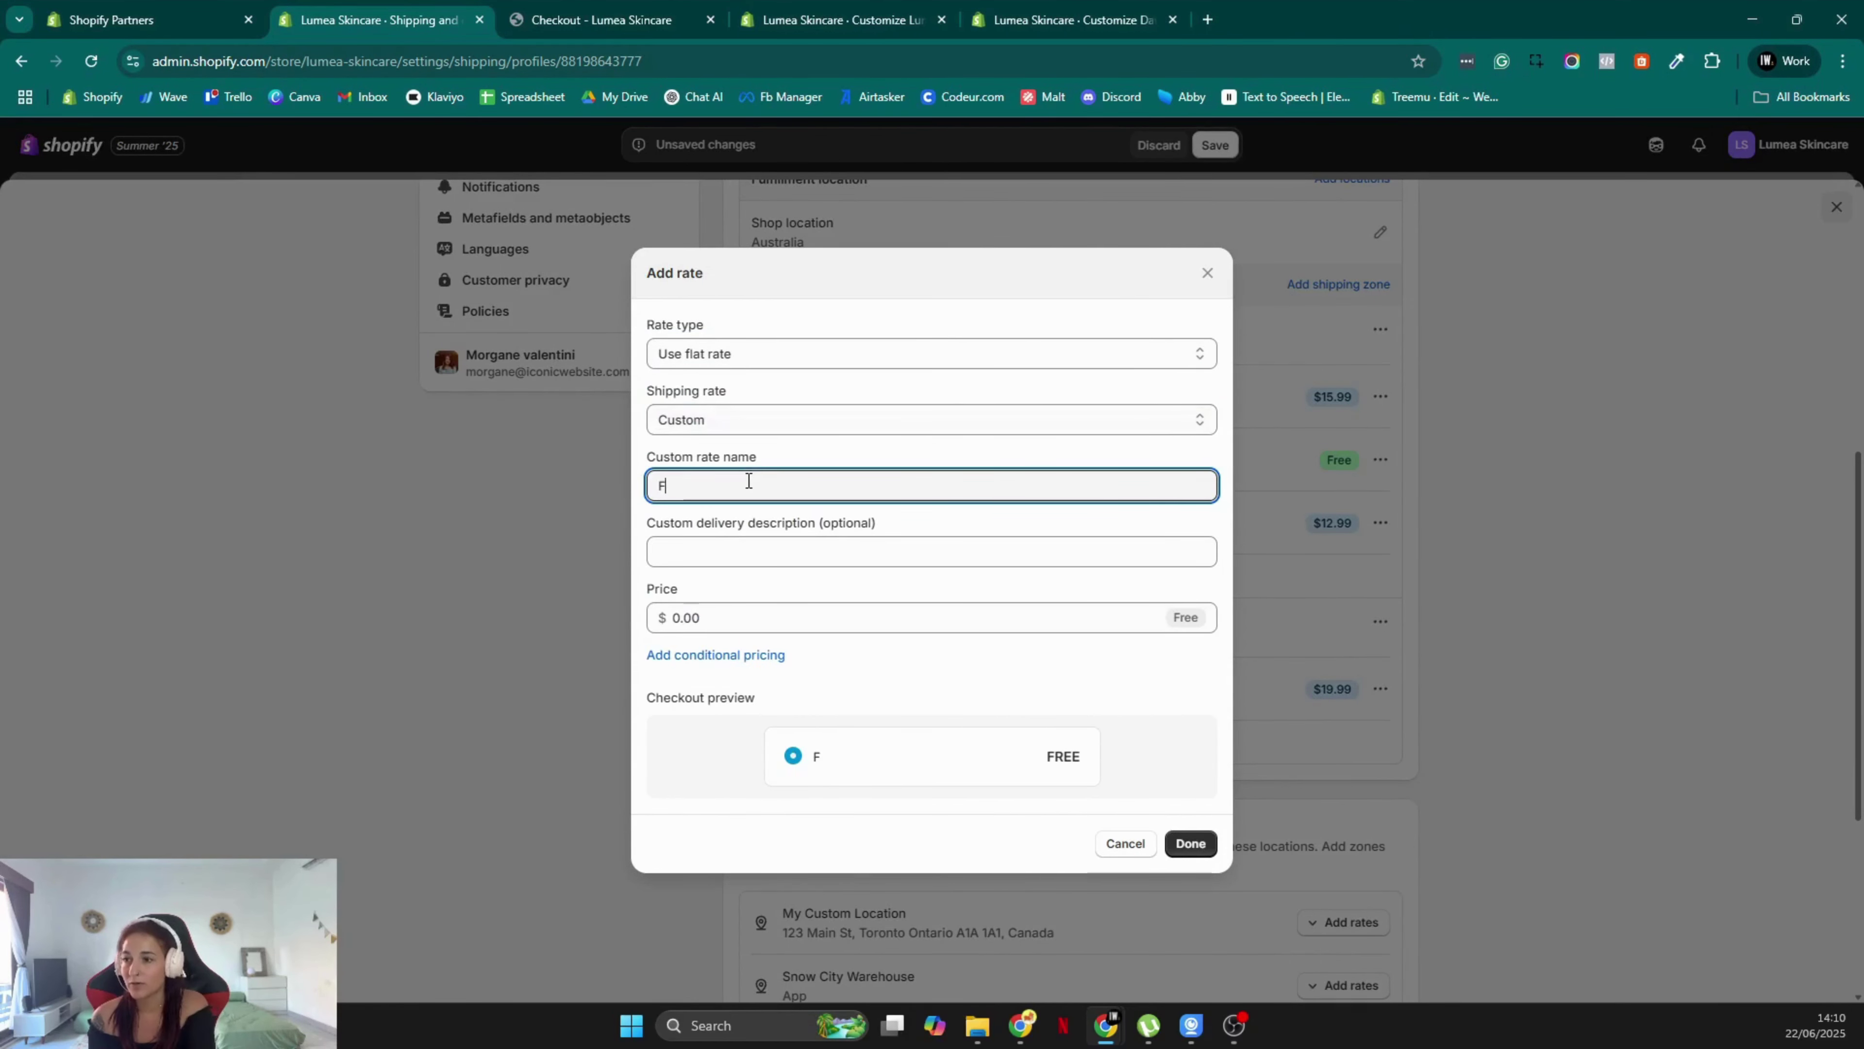
text(ree Shi)
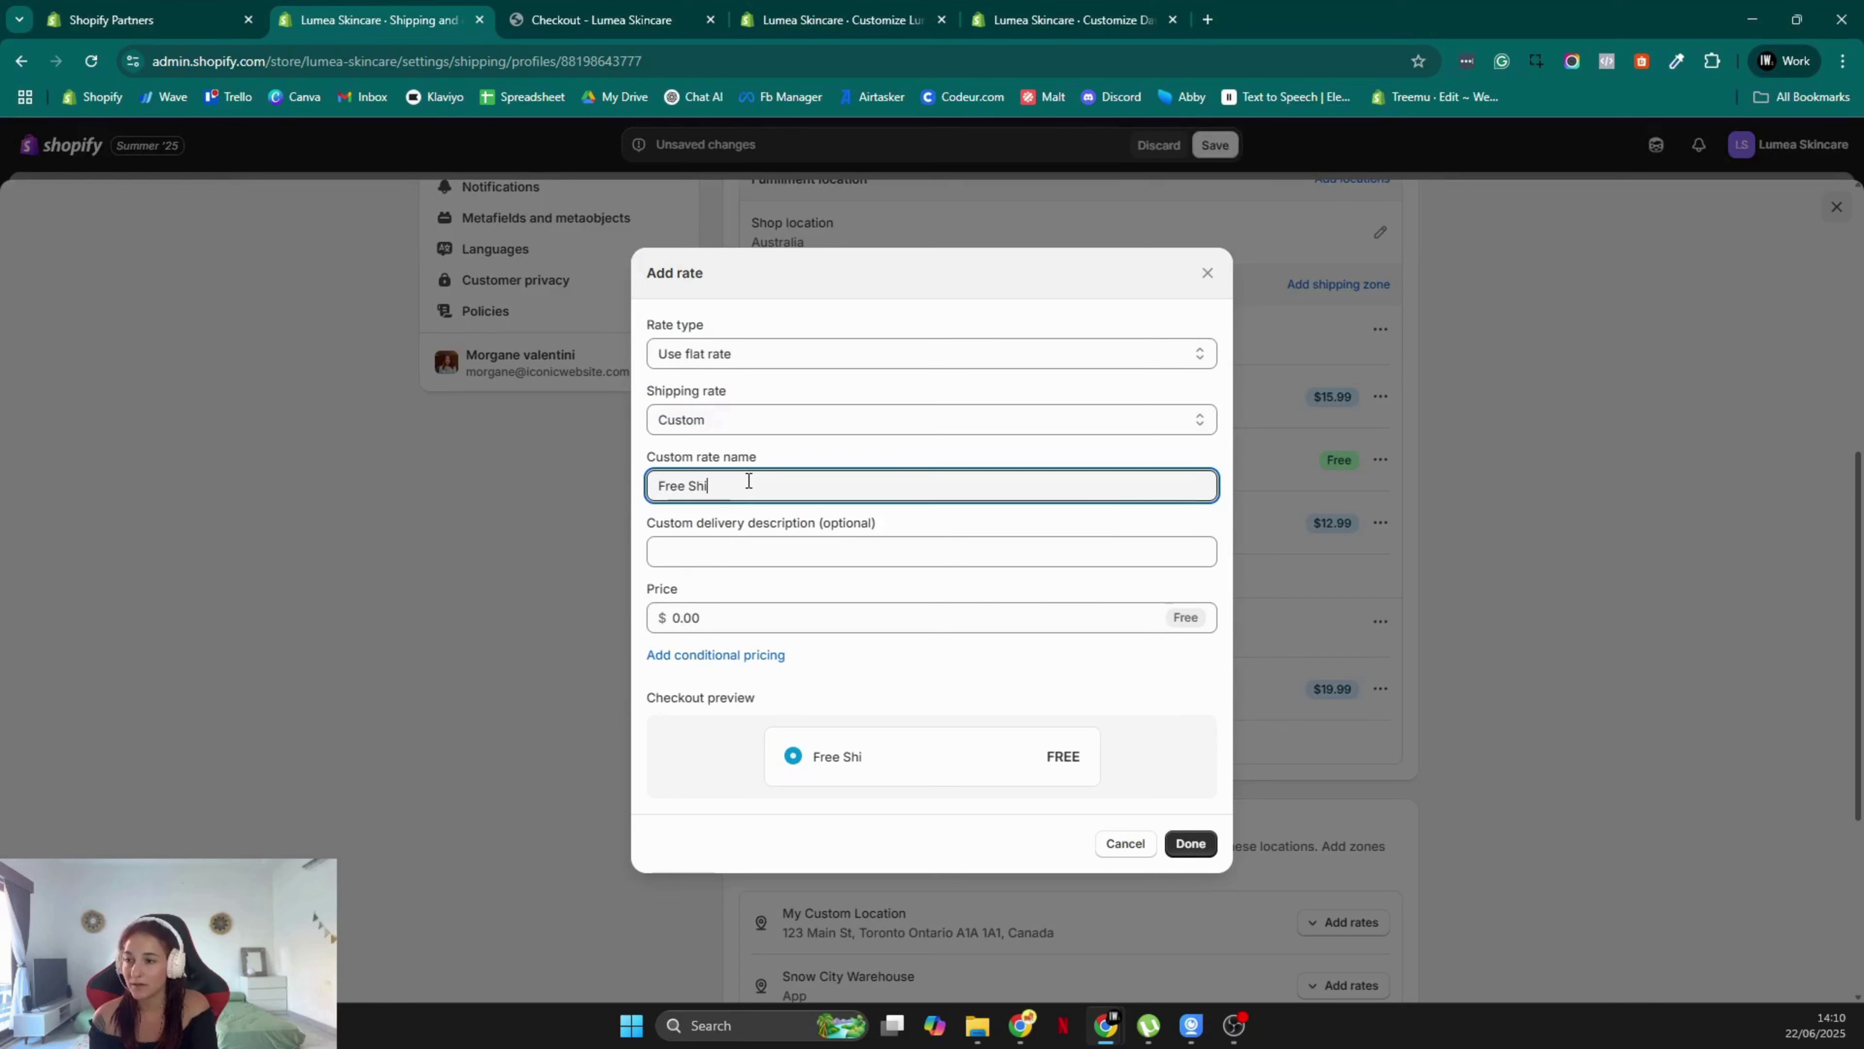
text(pping)
Give the Free Shipping rate conditional pricing with a minimum of 75 and add it to the International zone
click(730, 655)
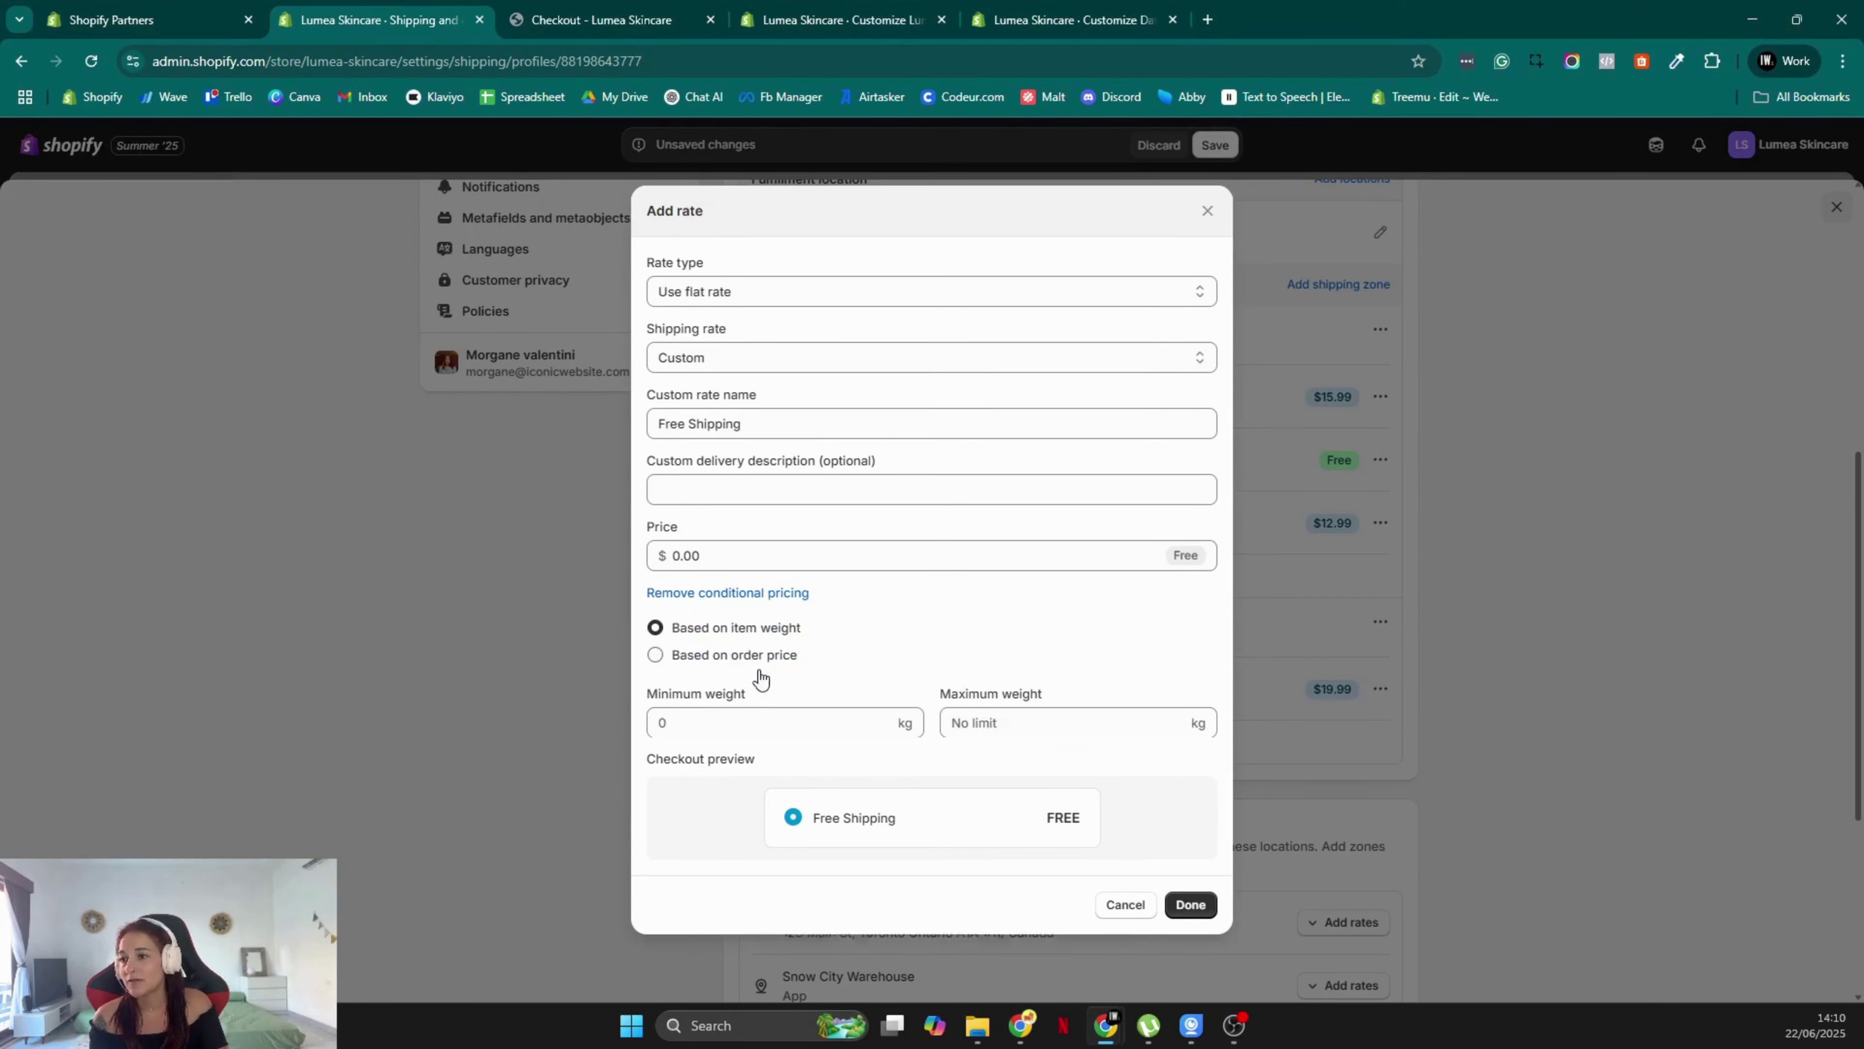
click(731, 656)
click(757, 721)
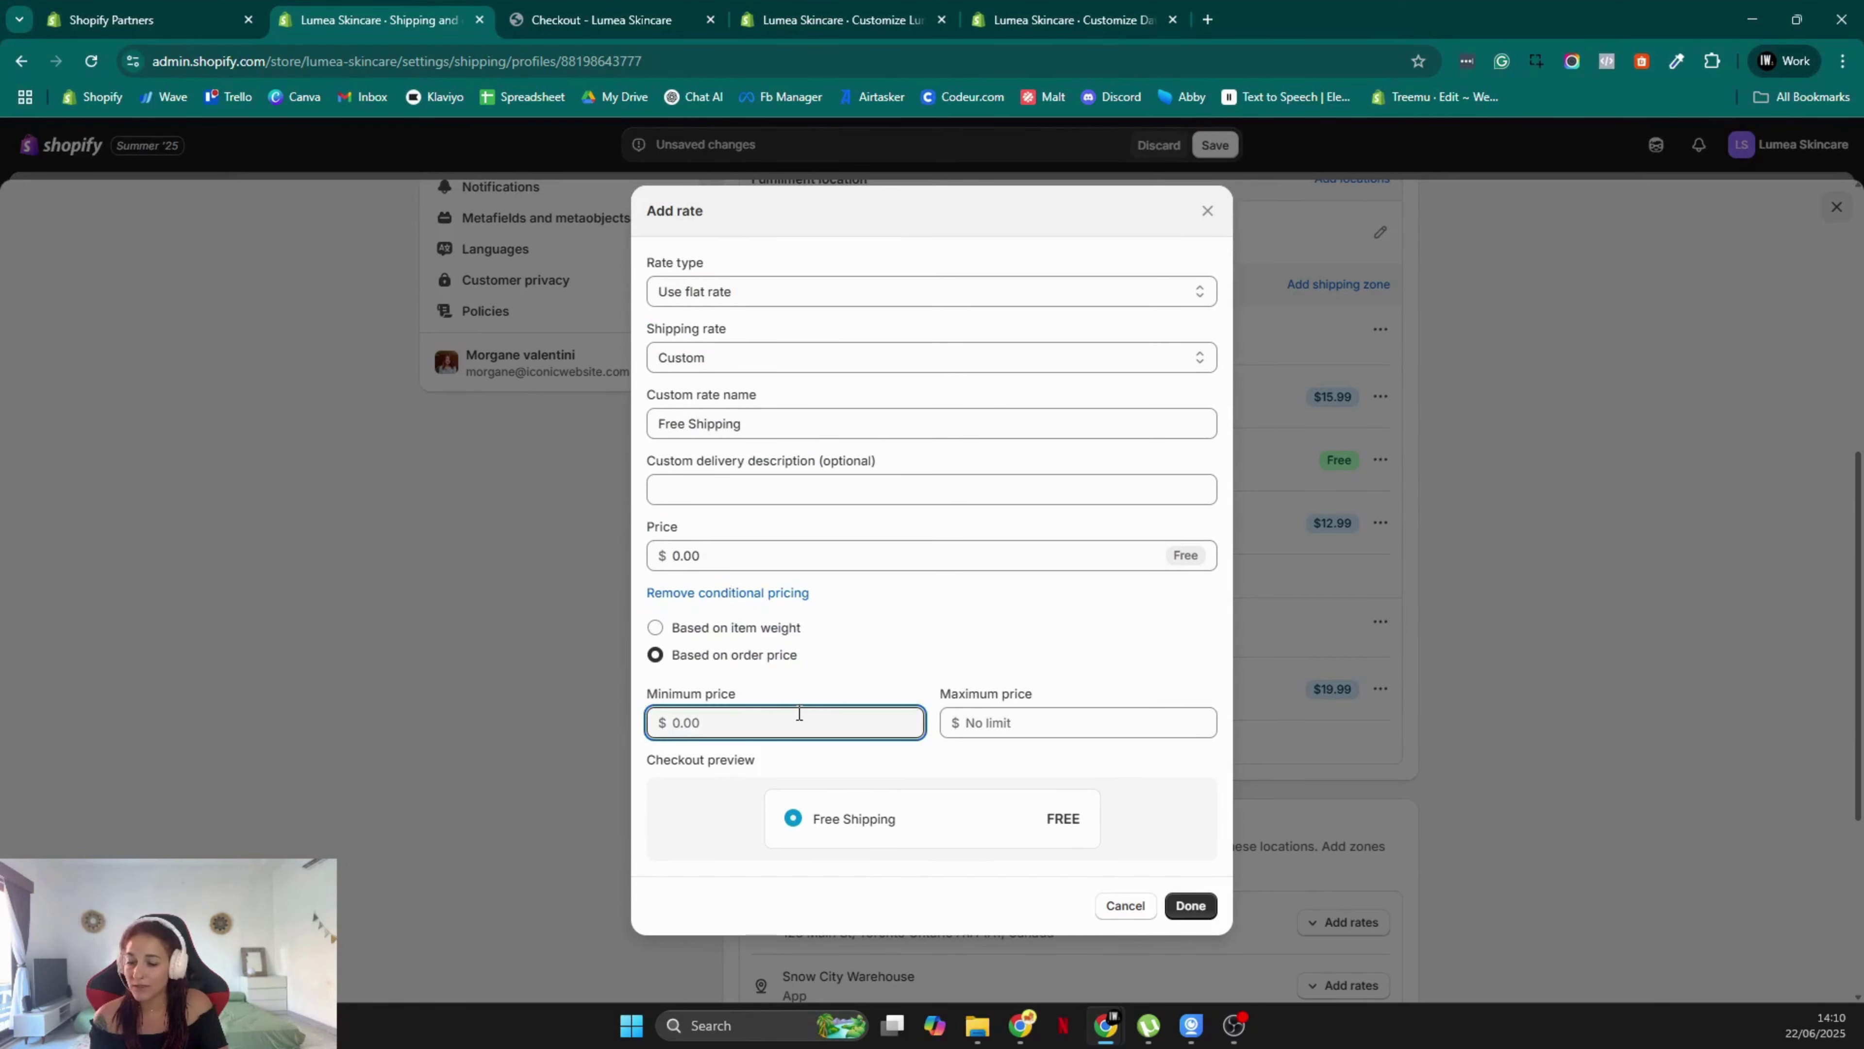
text(75)
click(1050, 629)
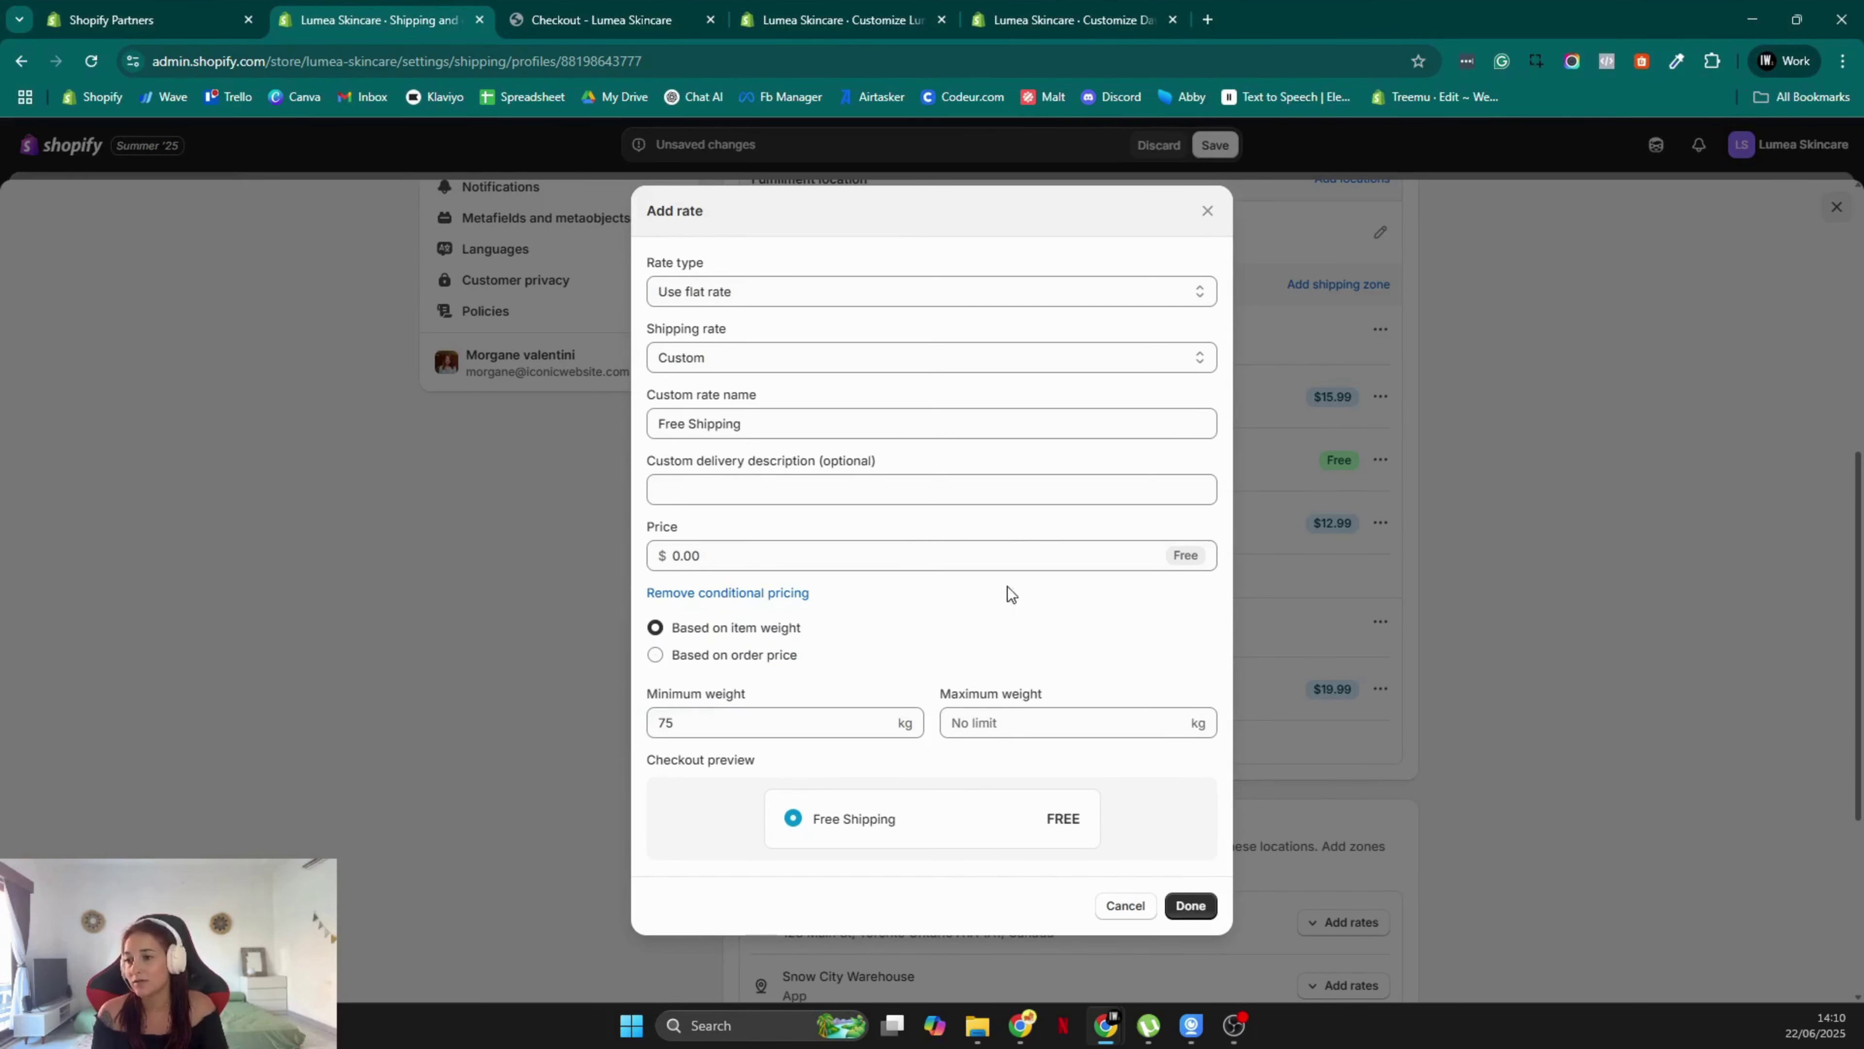
click(1190, 905)
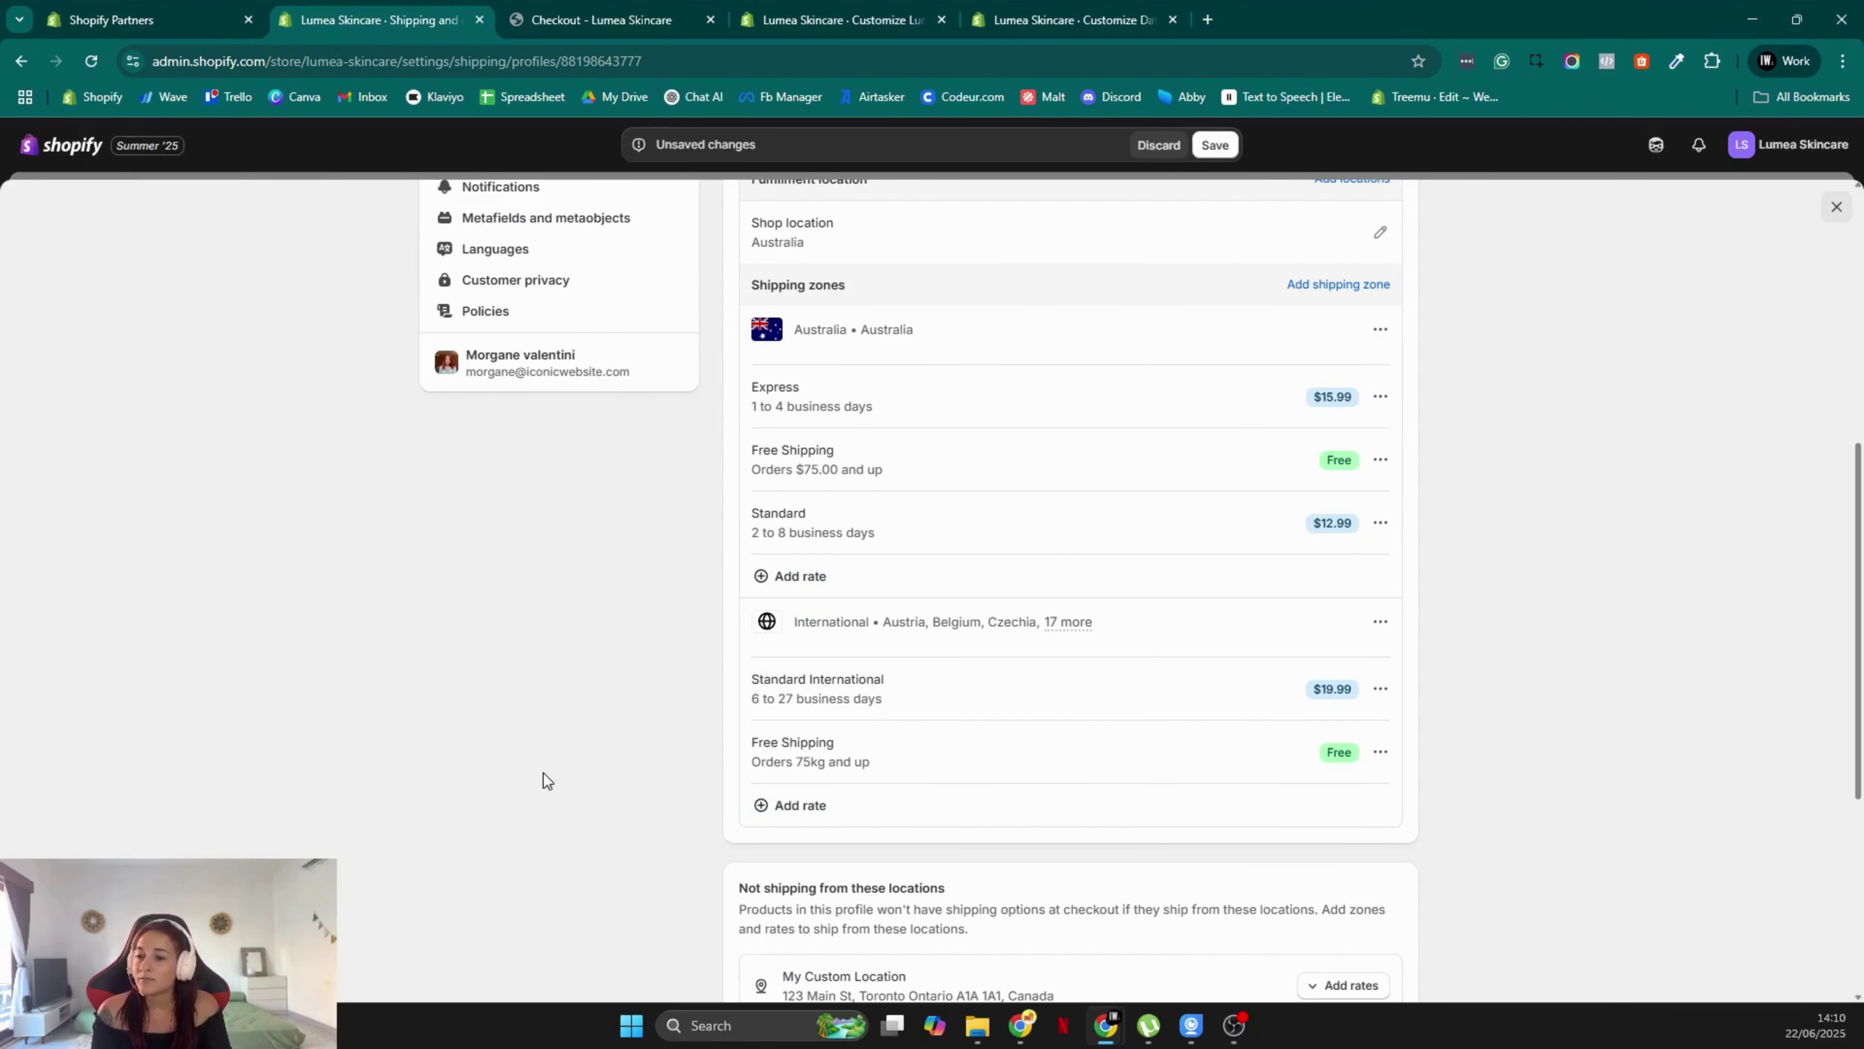
Base the International Free Shipping rate's condition on order price with a $75.00 minimum, and save the profile
click(1381, 751)
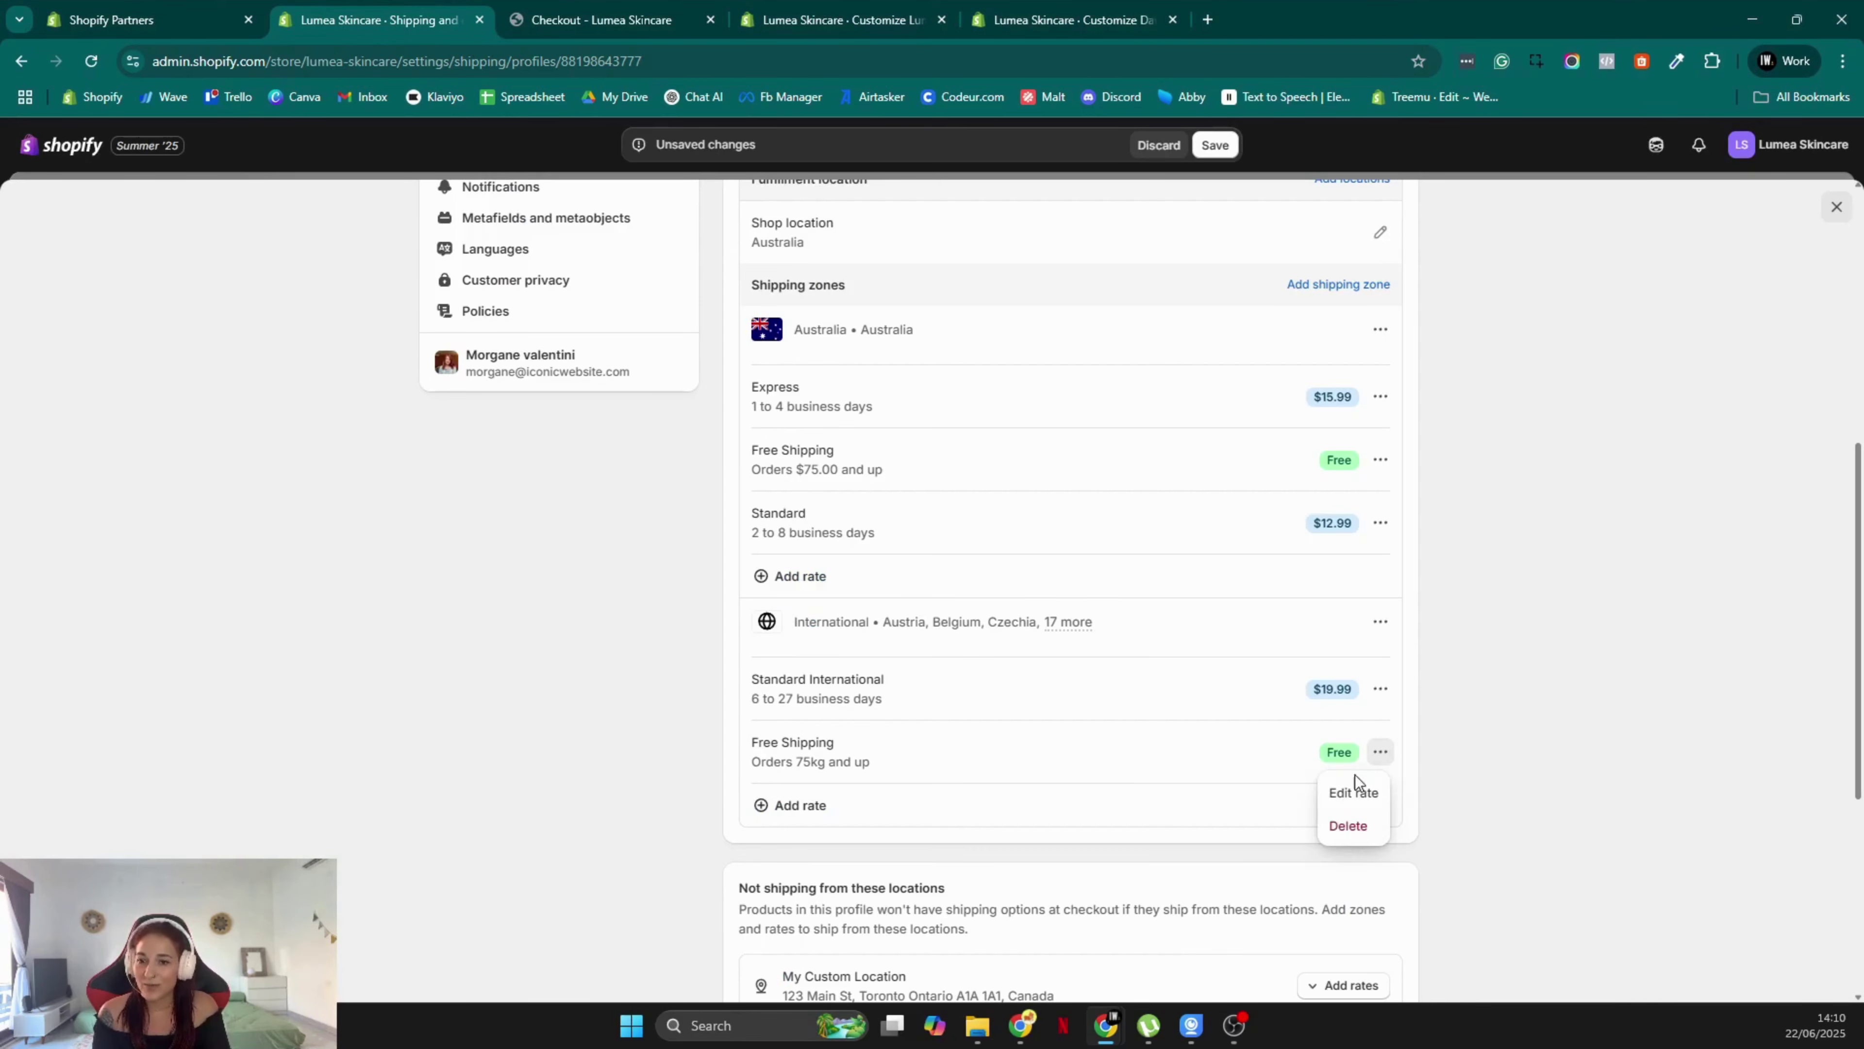
click(1350, 792)
click(665, 623)
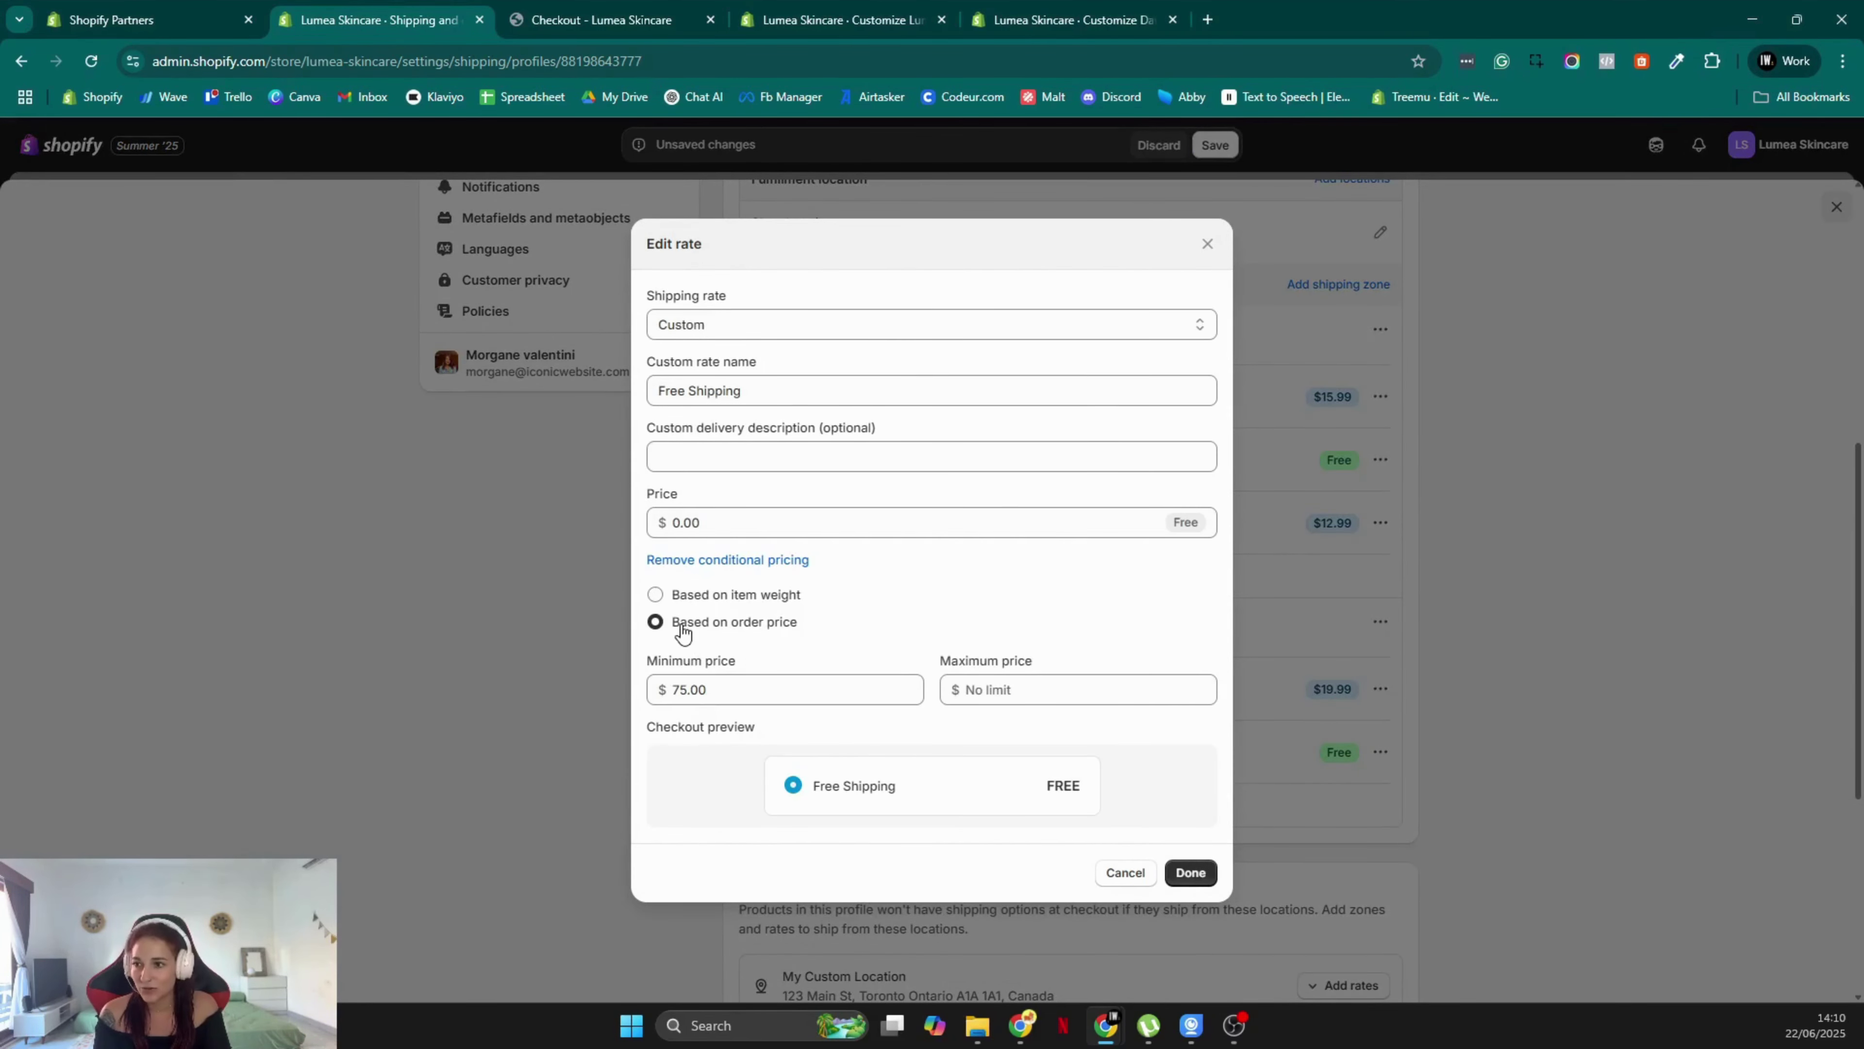
drag(669, 624, 828, 633)
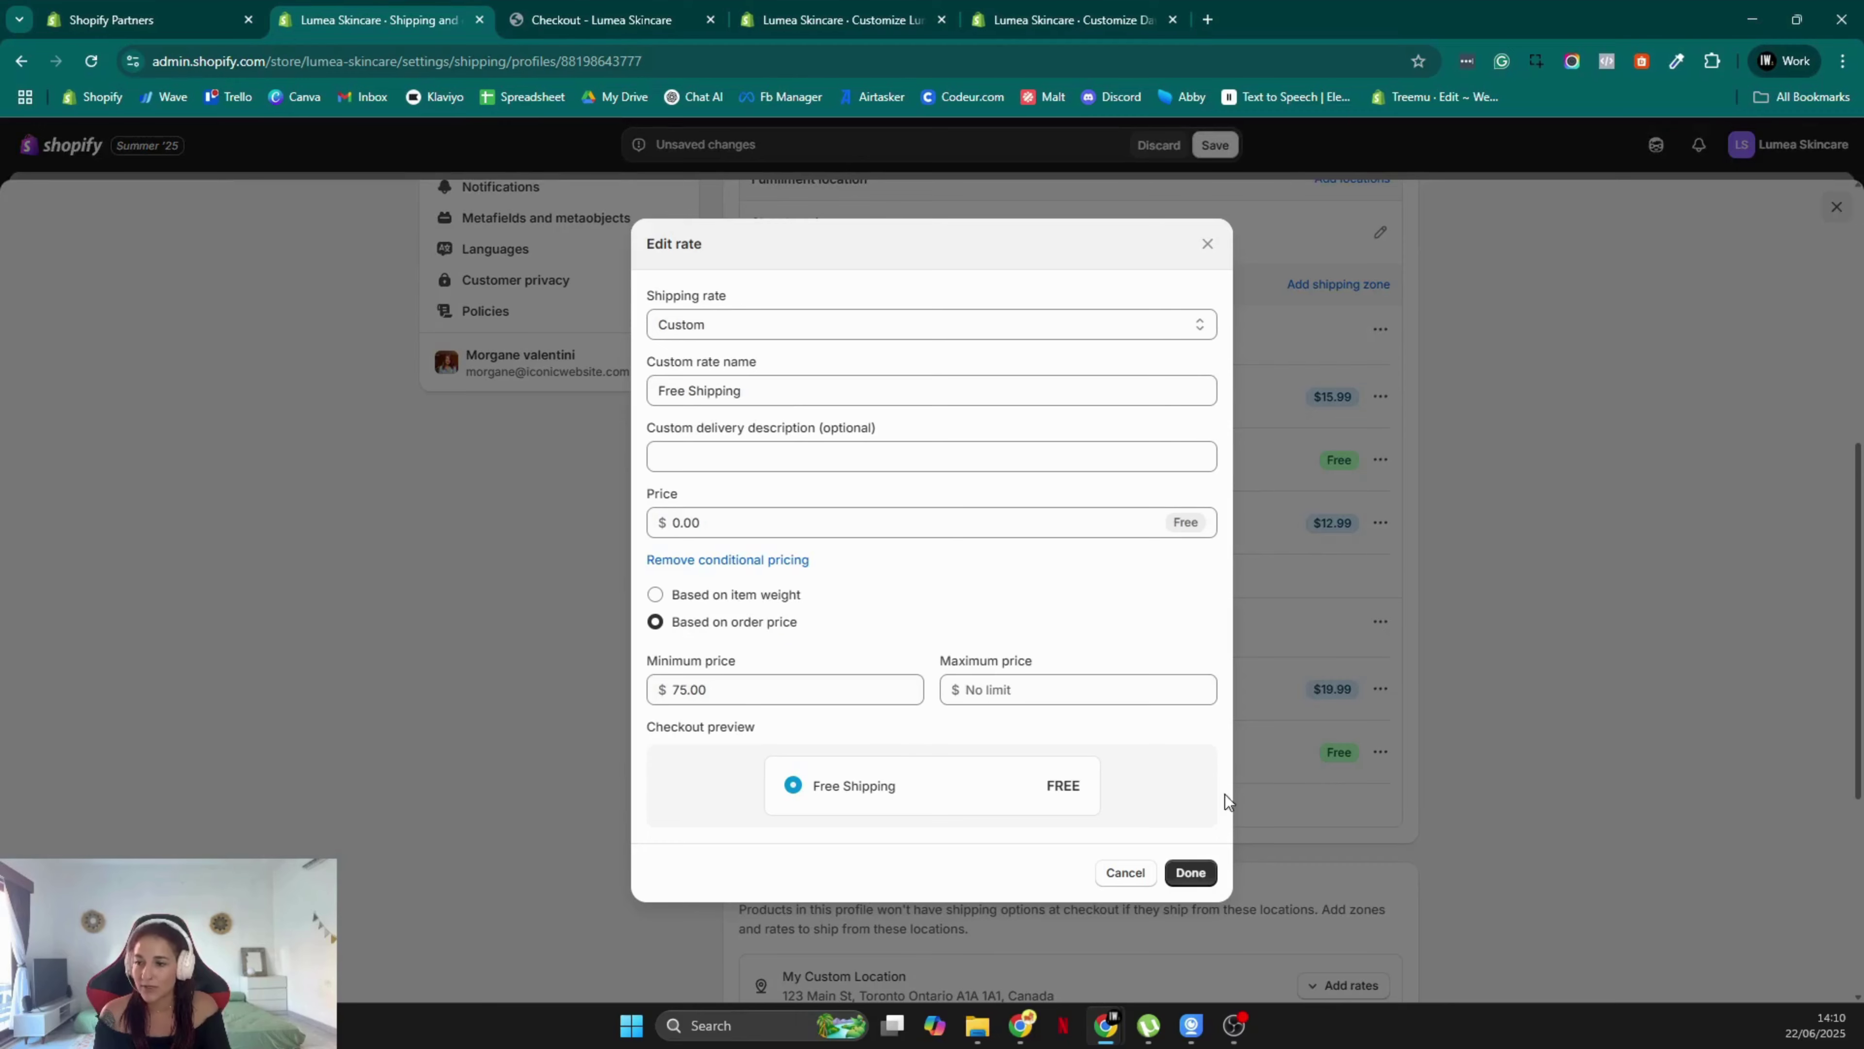
click(1190, 871)
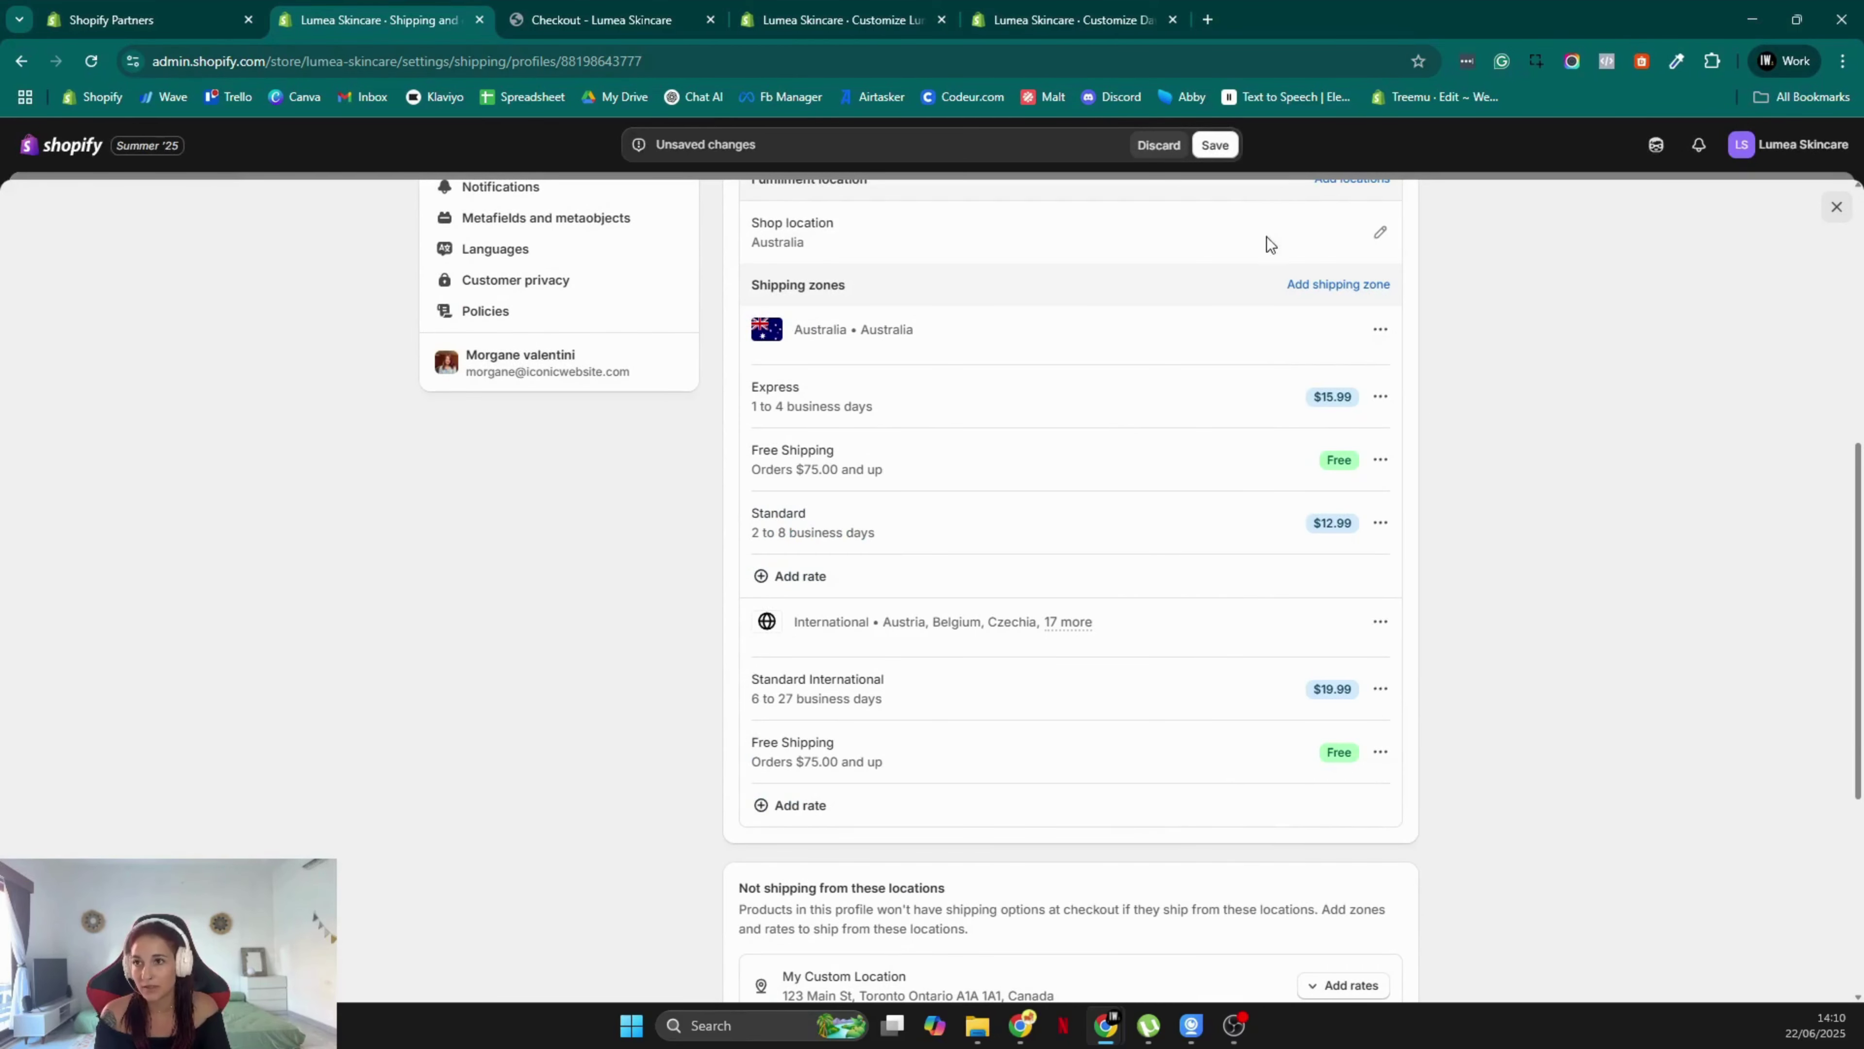
click(1215, 146)
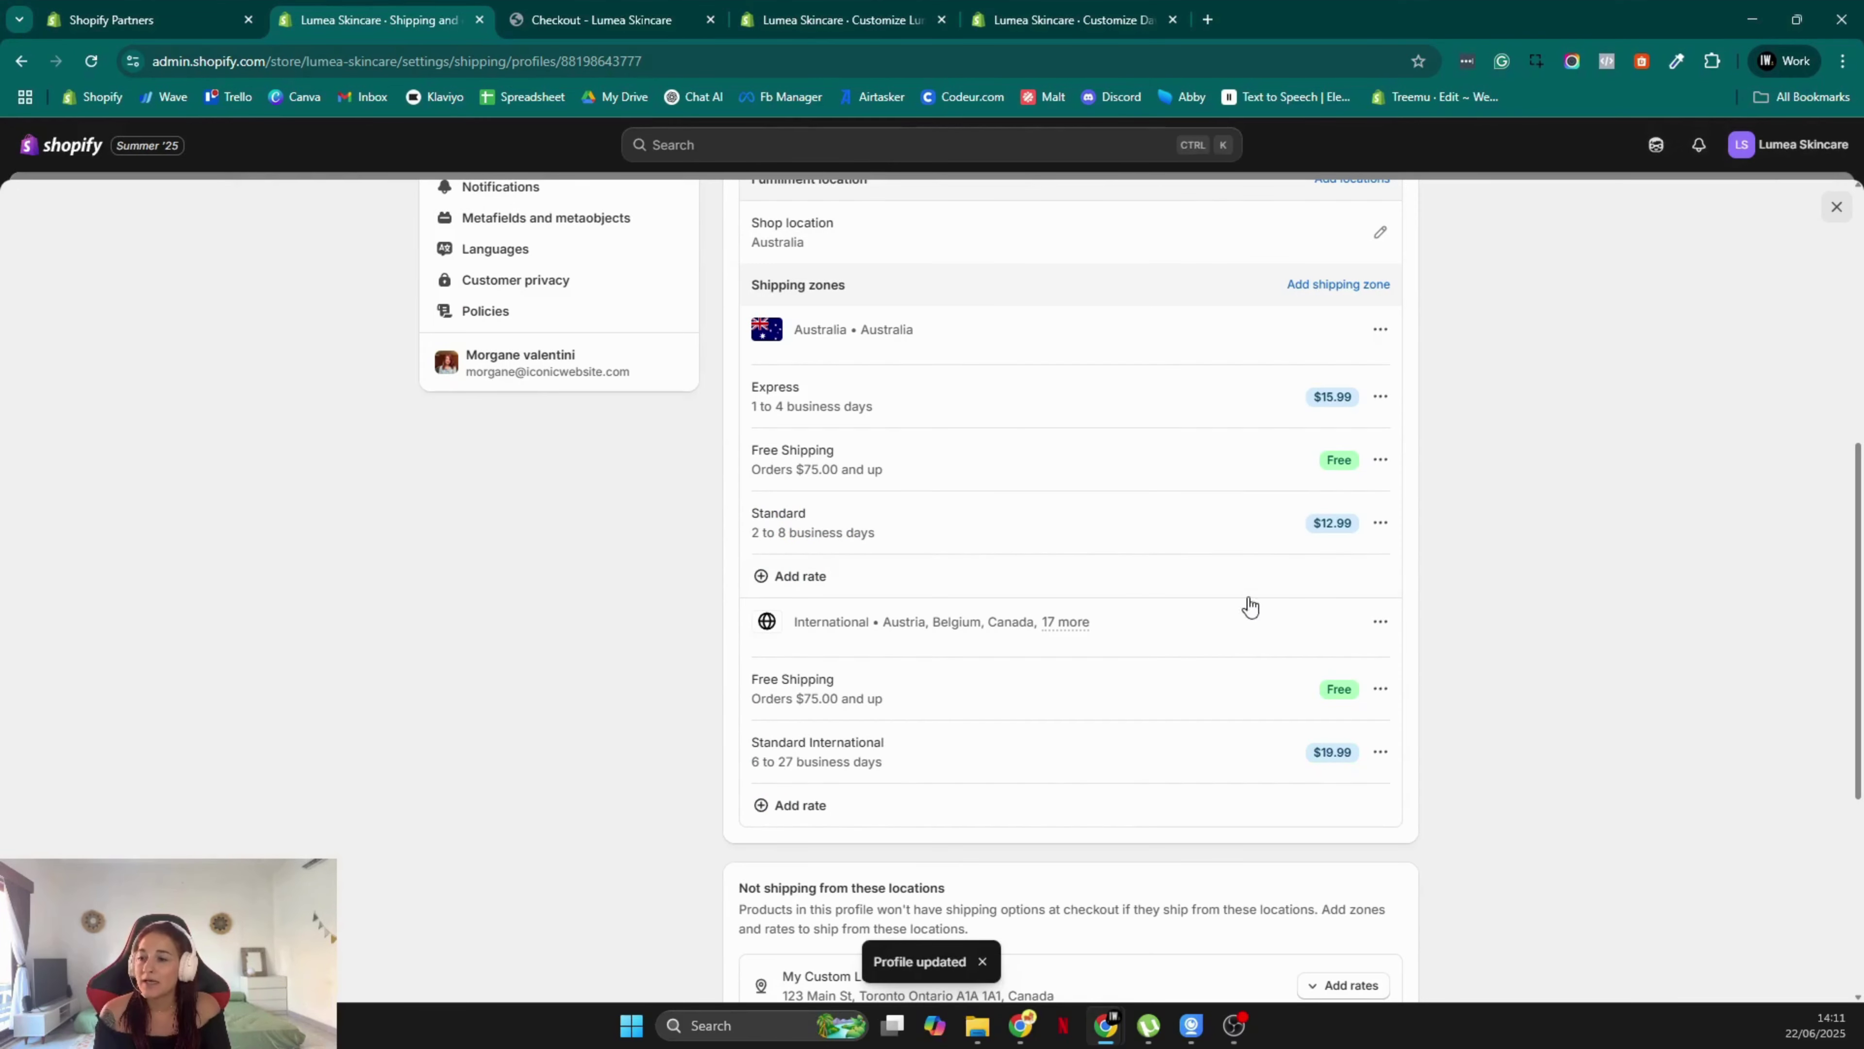
Create a new shipping zone named Asia that covers all the listed Asian countries and regions
scroll(1311, 664, up, 3)
scroll(1387, 617, down, 3)
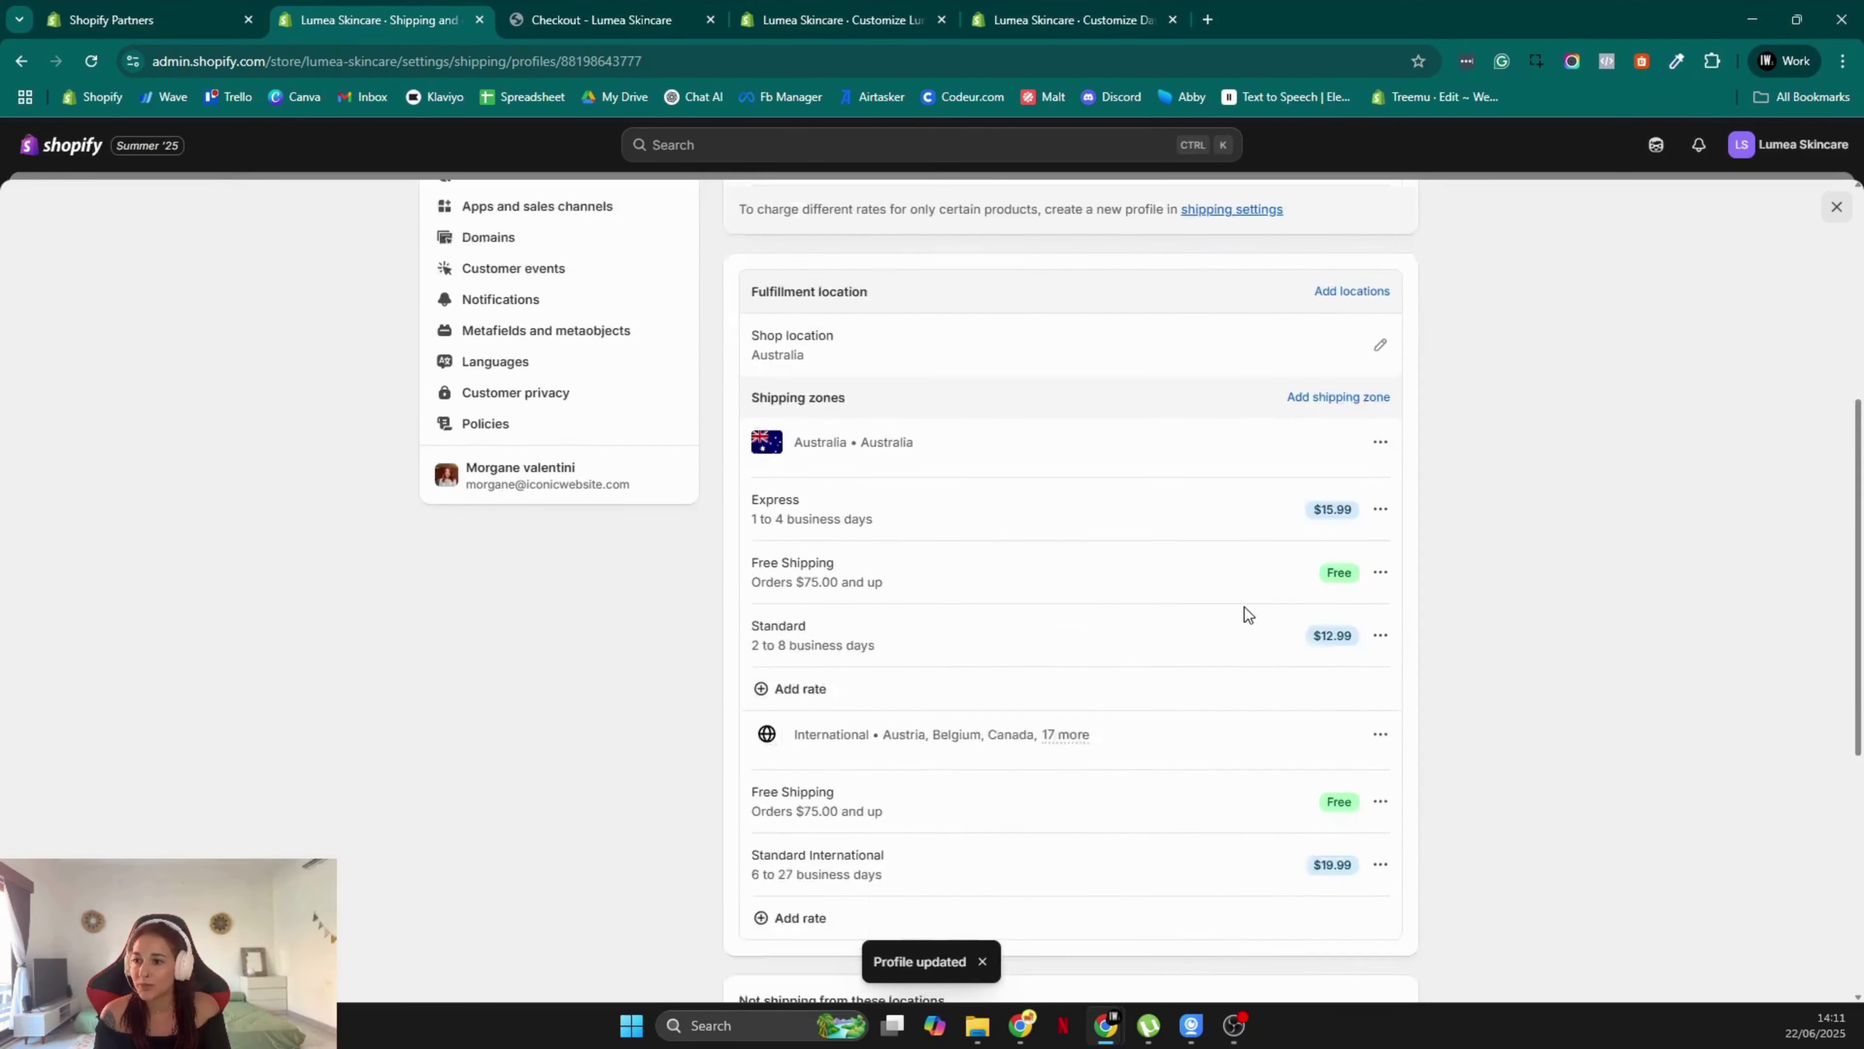
scroll(1292, 609, up, 5)
click(1370, 673)
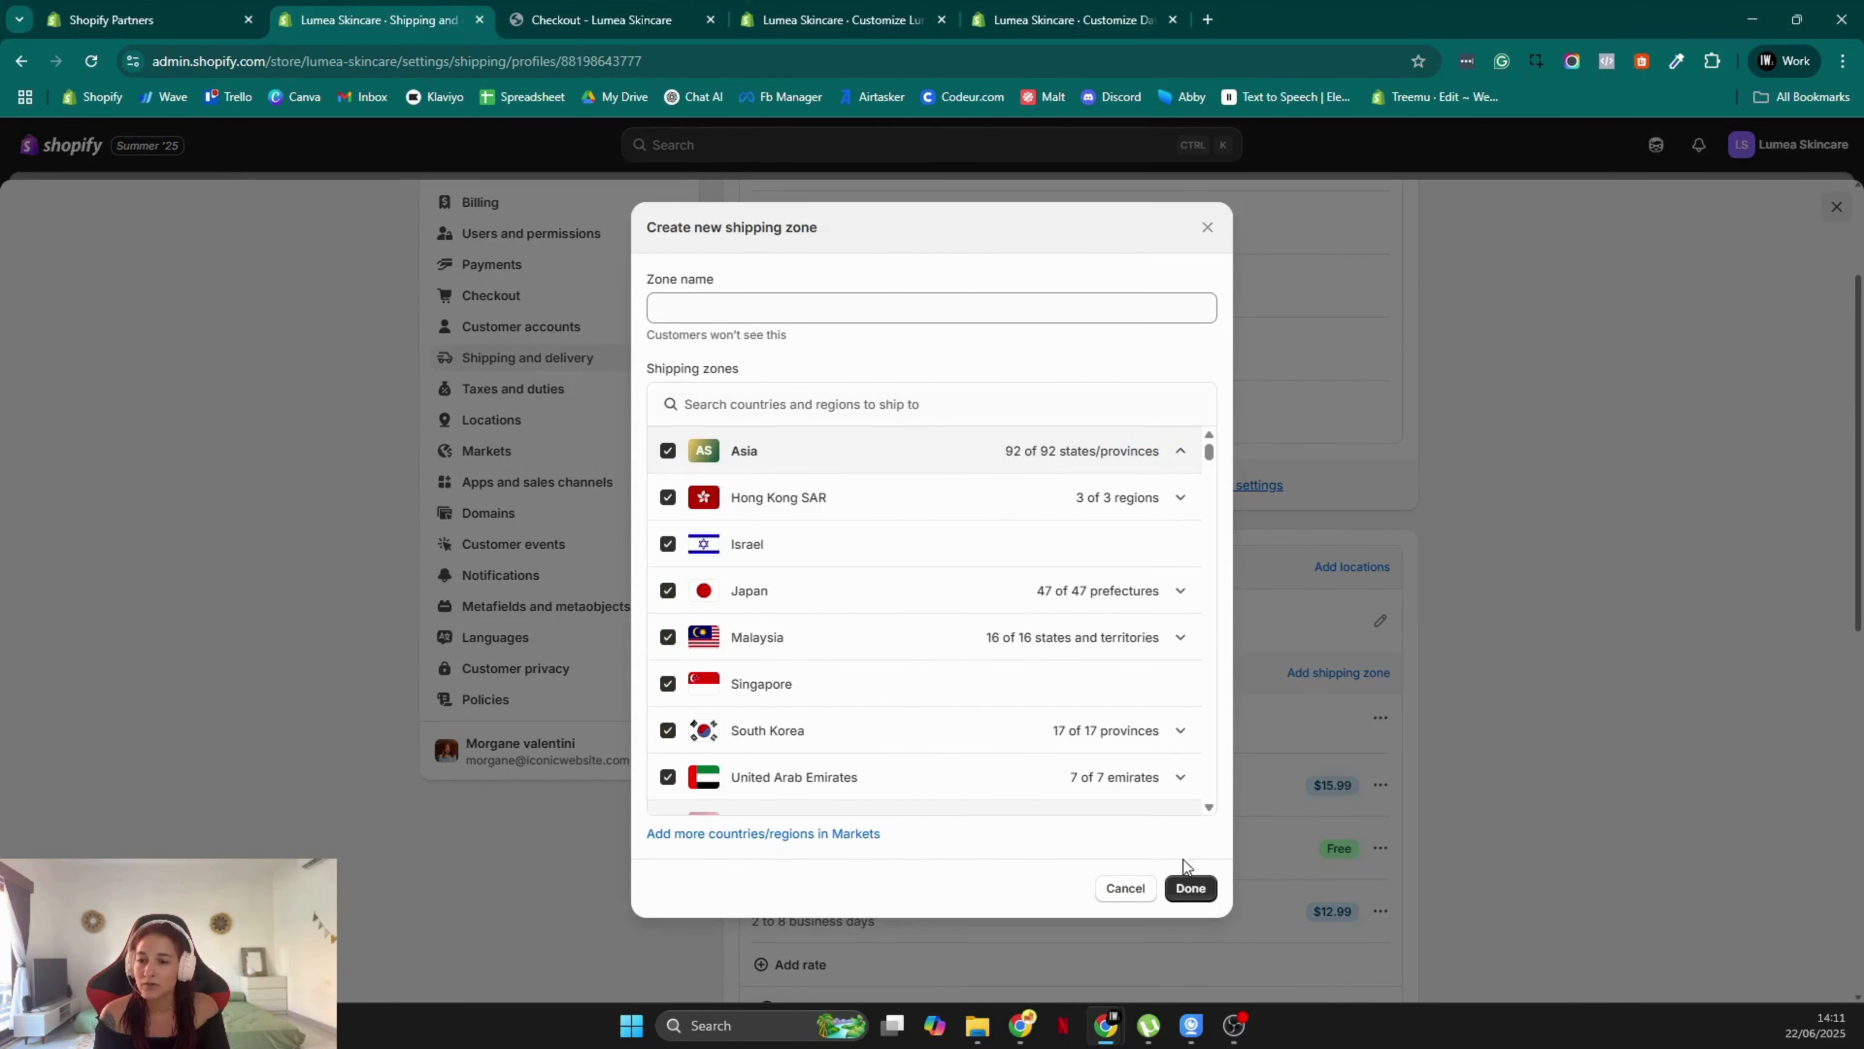
click(925, 301)
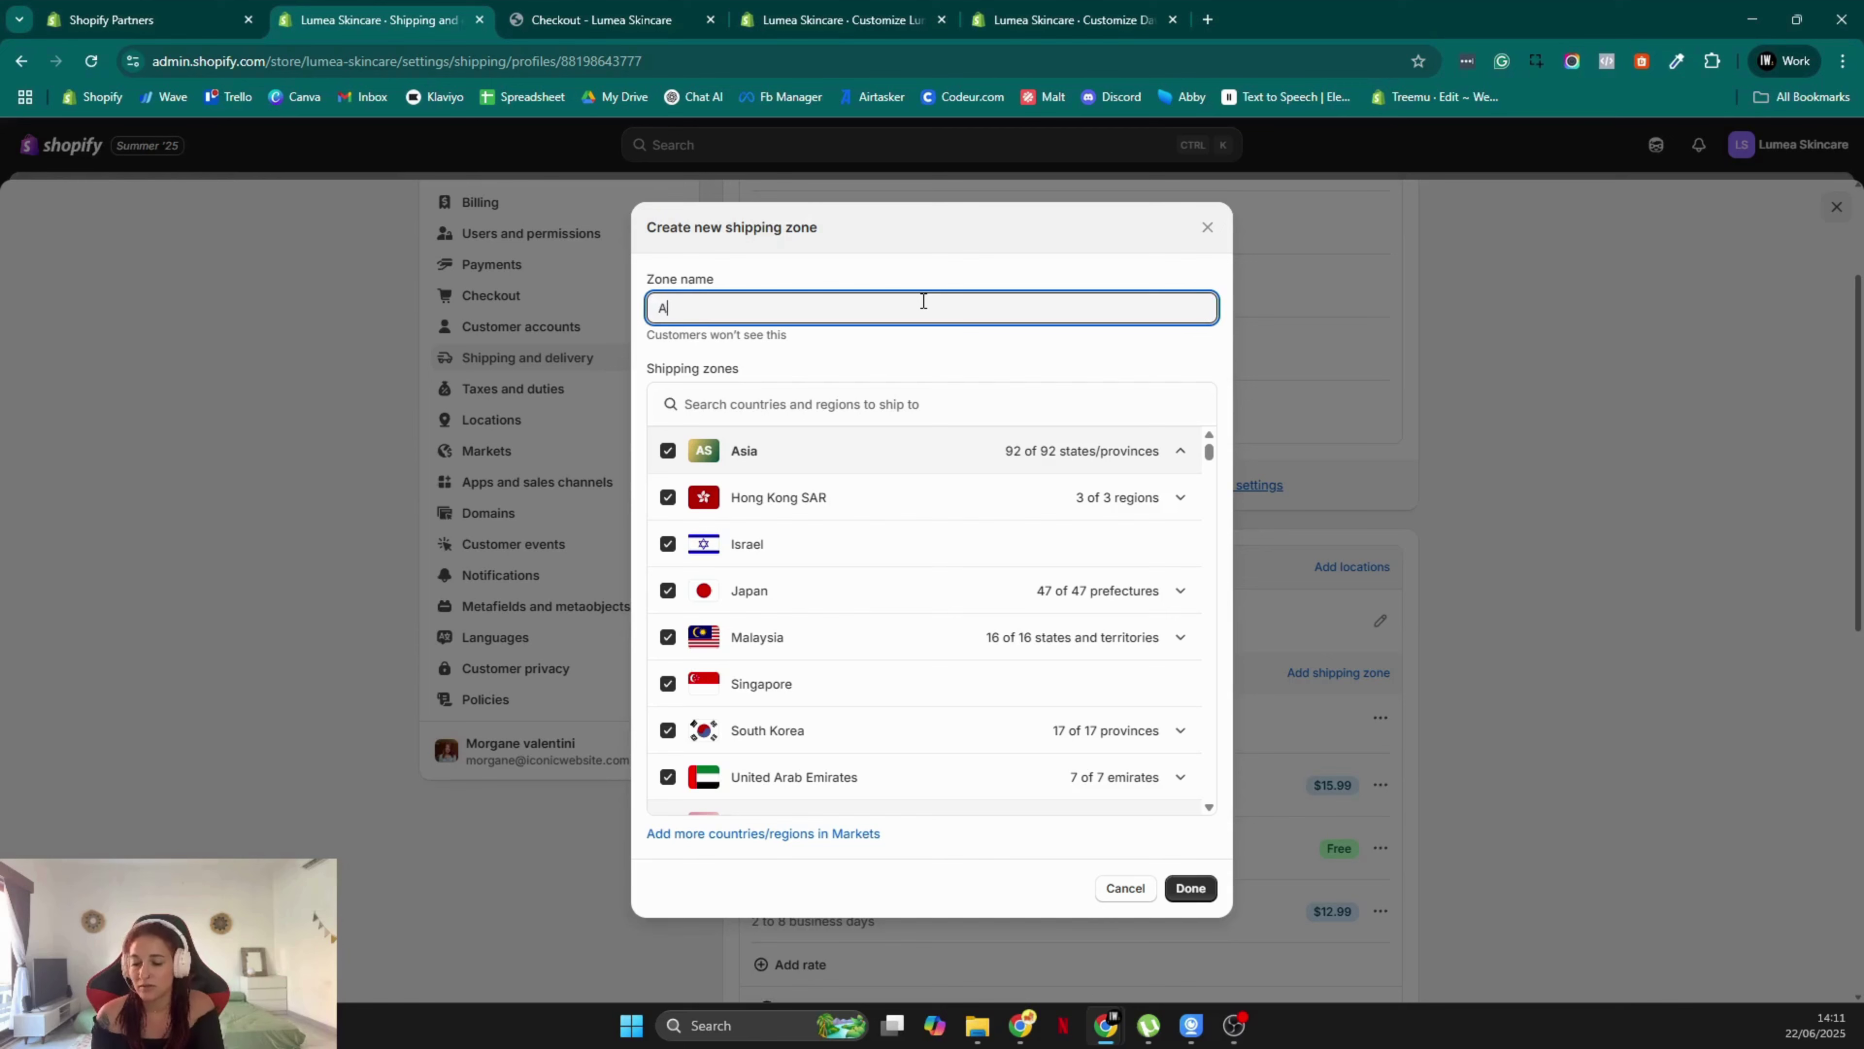
click(1190, 887)
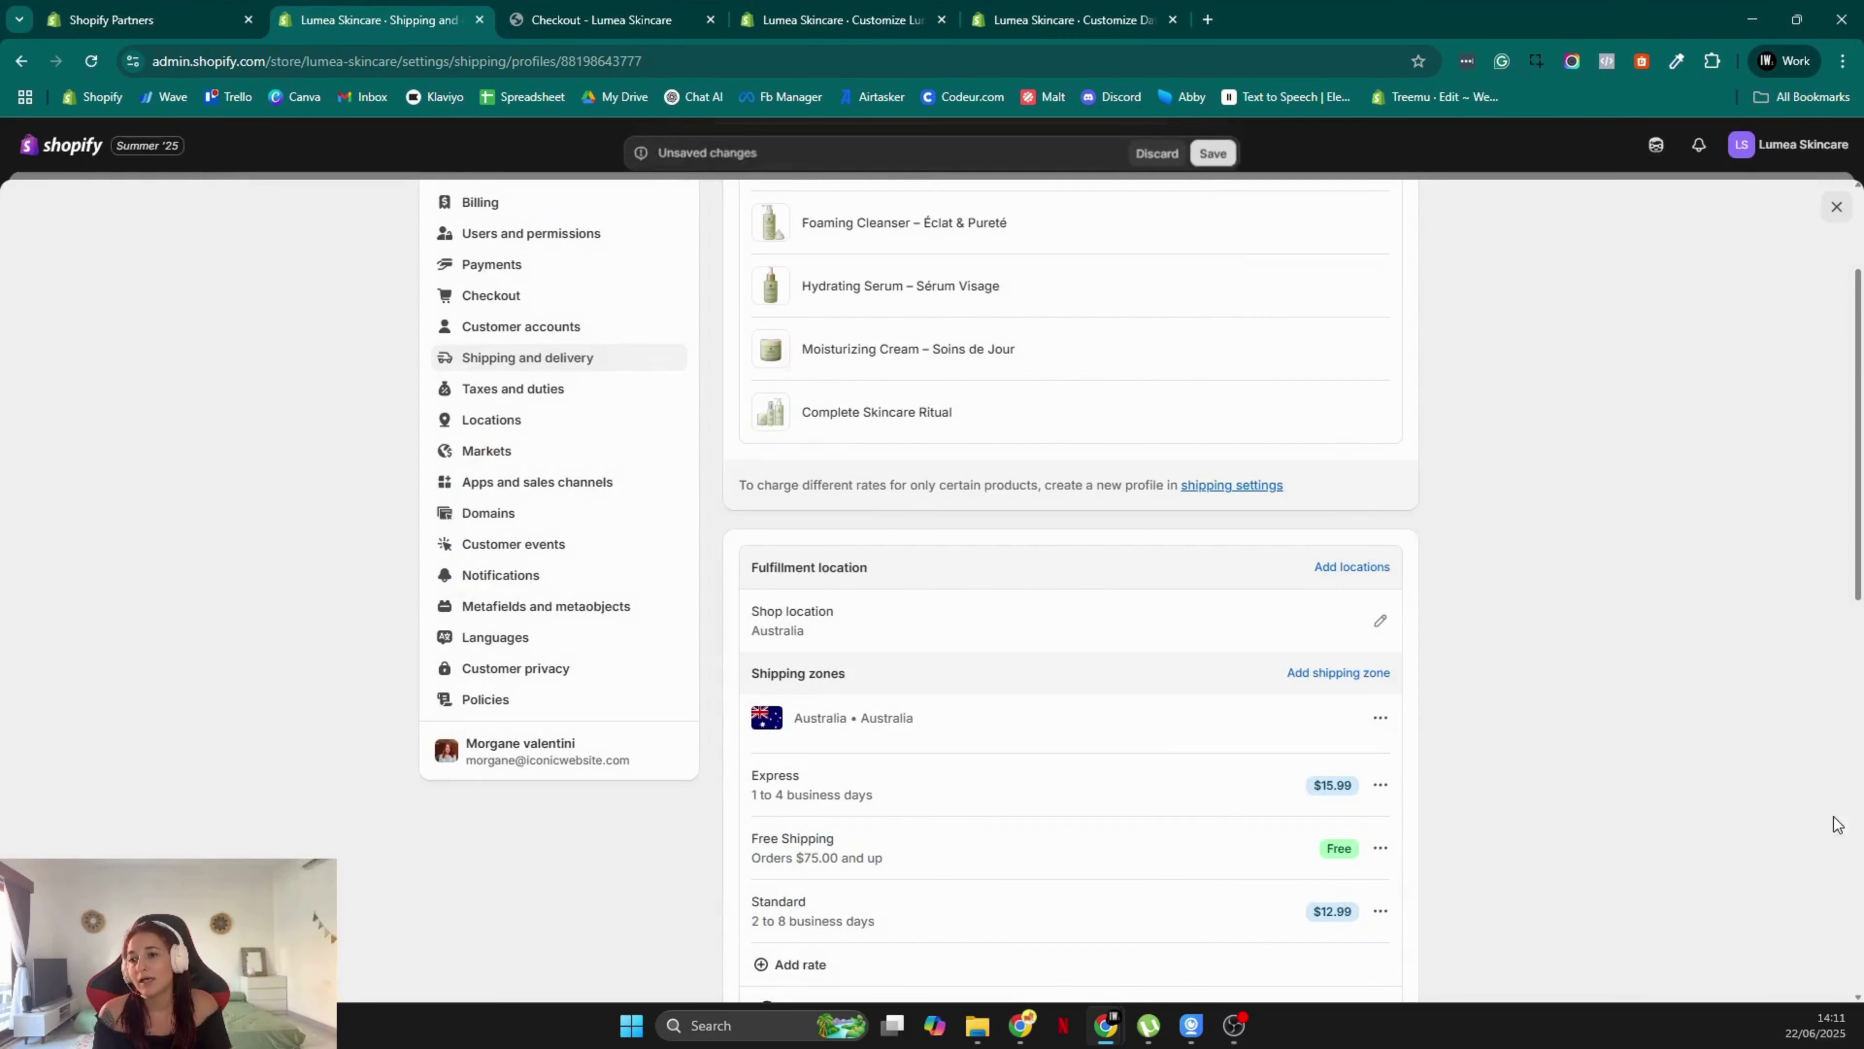
Add a Standard International (6 to 27 business days) flat rate of $24.99 to the Asia zone
scroll(1620, 517, down, 8)
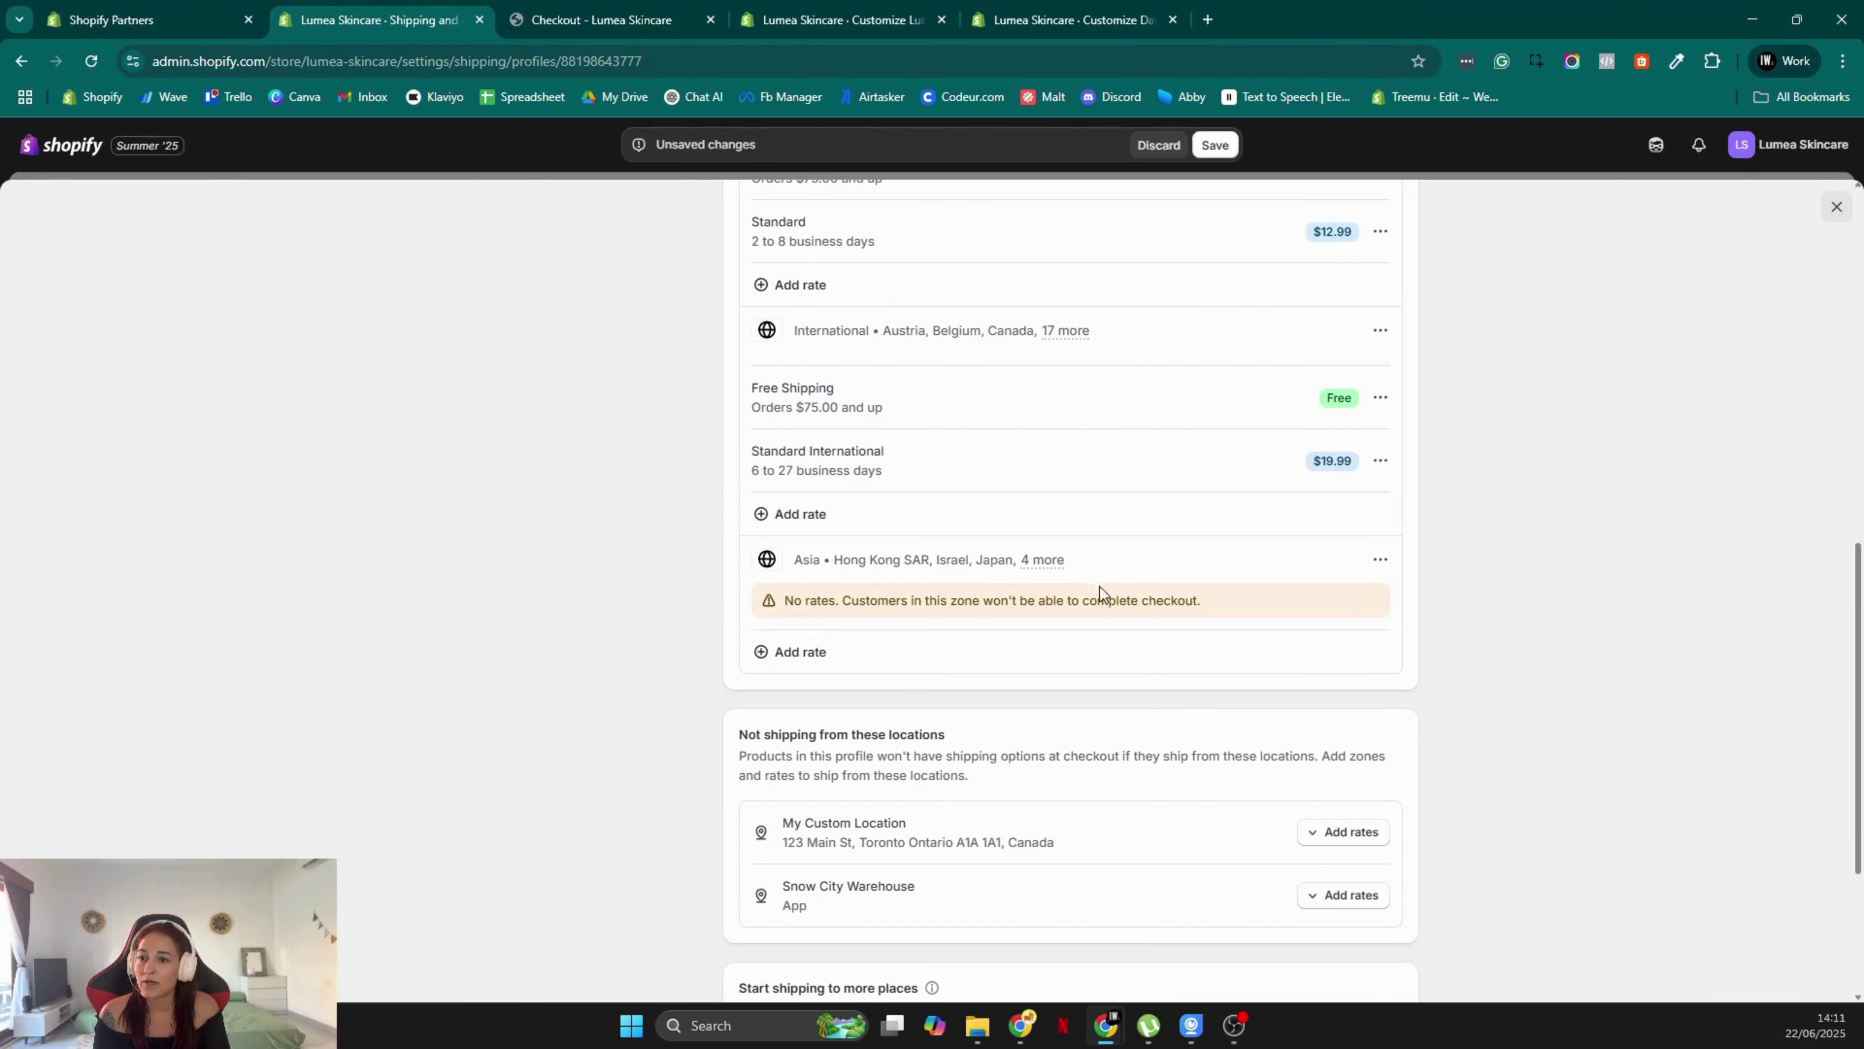
click(844, 652)
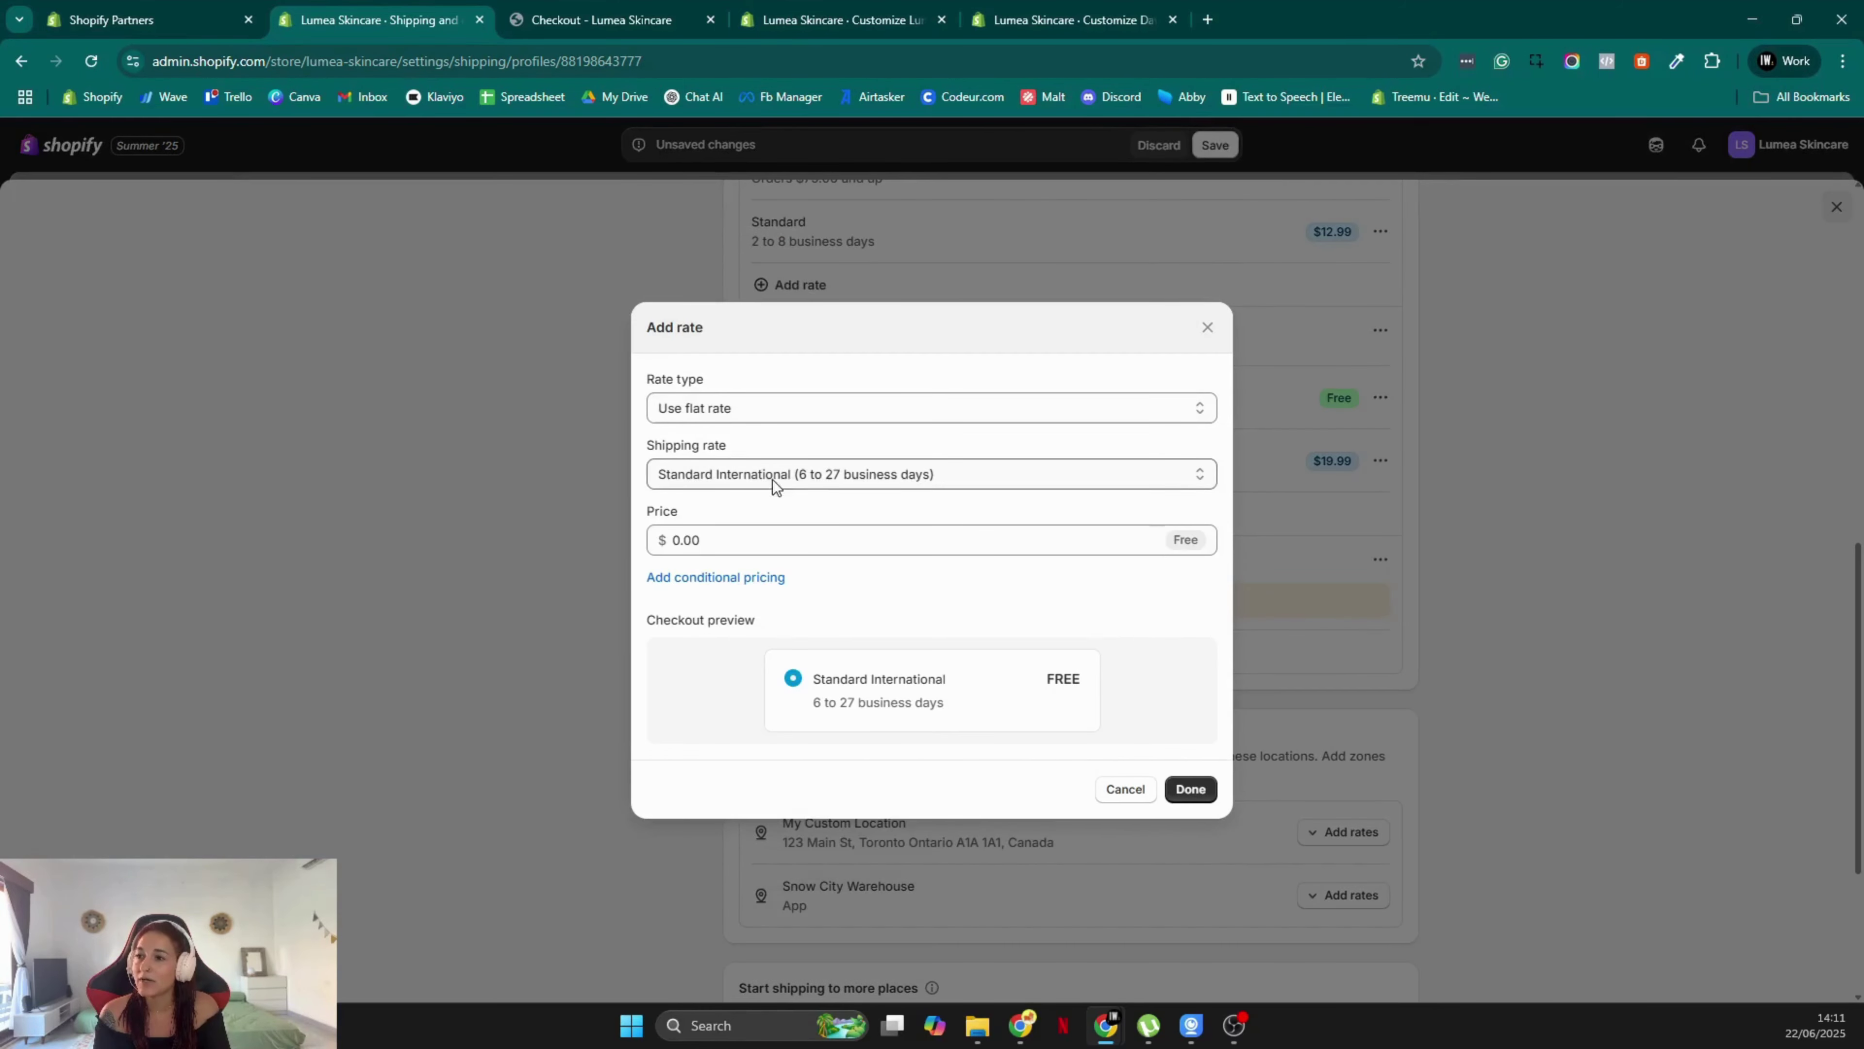
click(774, 485)
click(799, 496)
key(Tab)
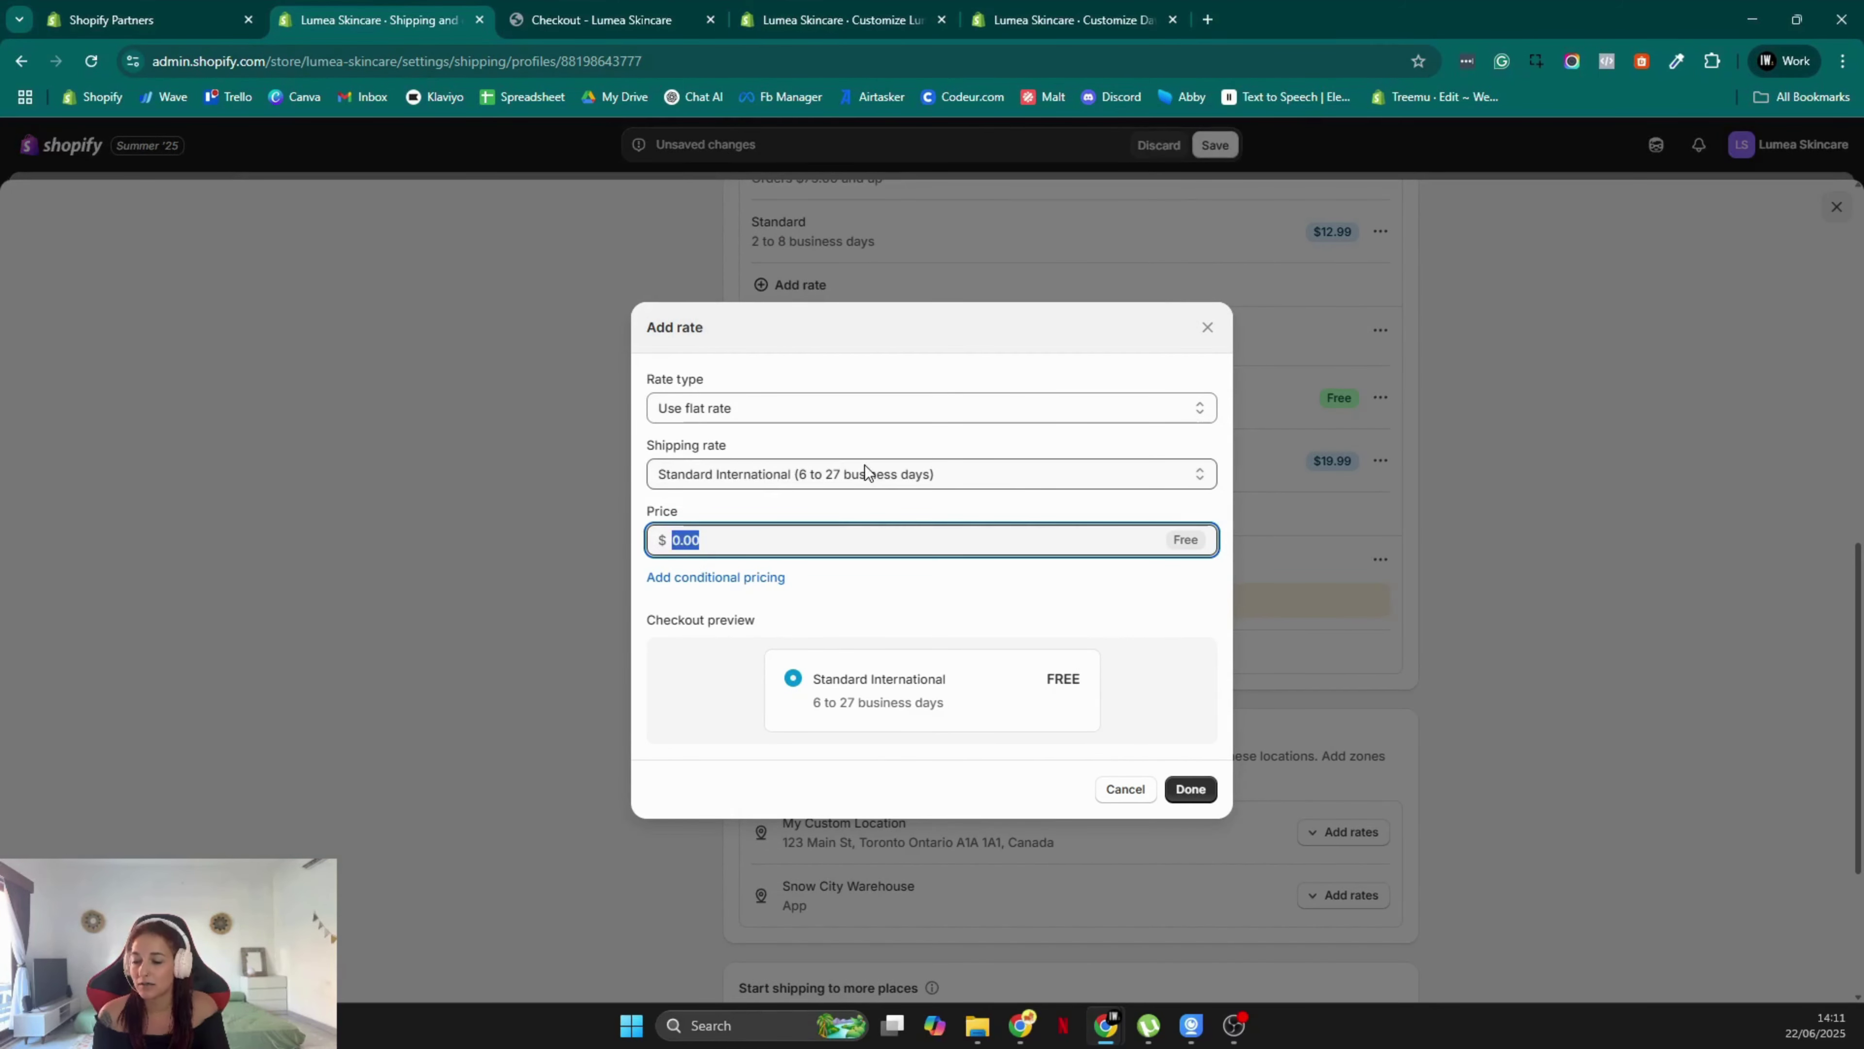
text(24.99)
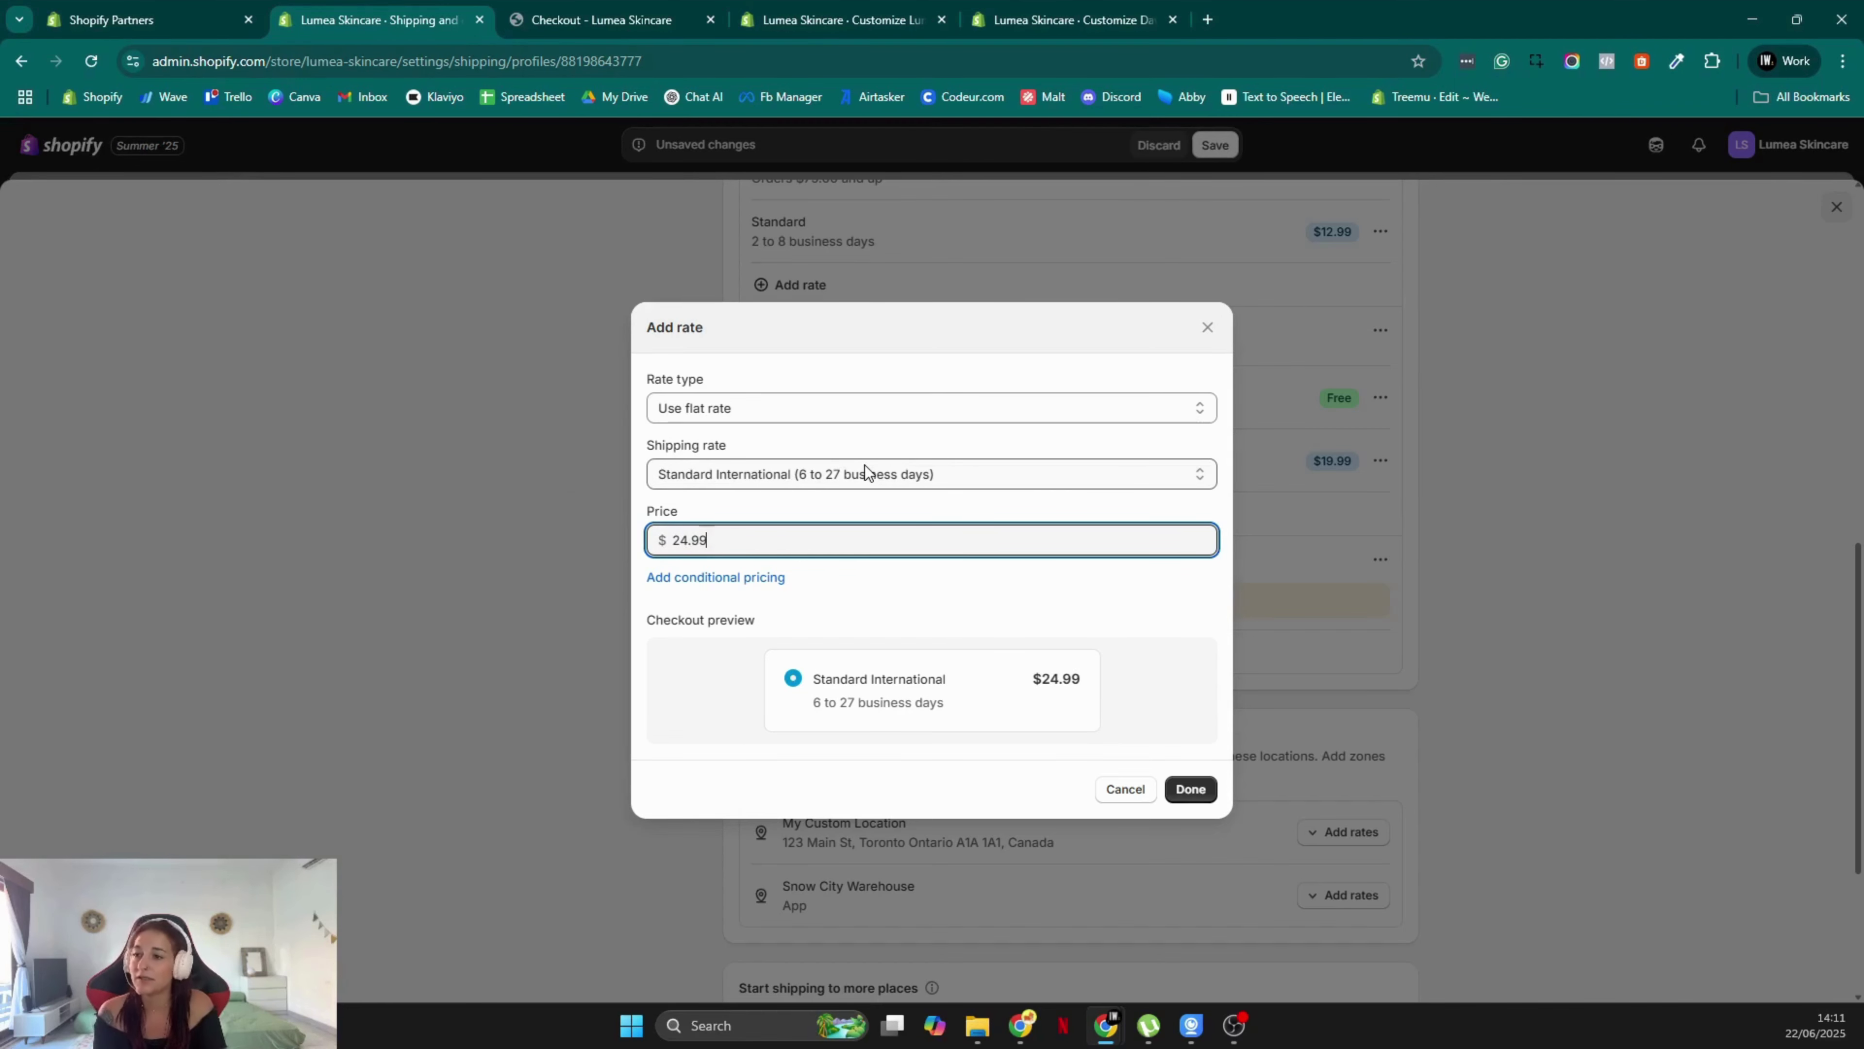
click(1198, 793)
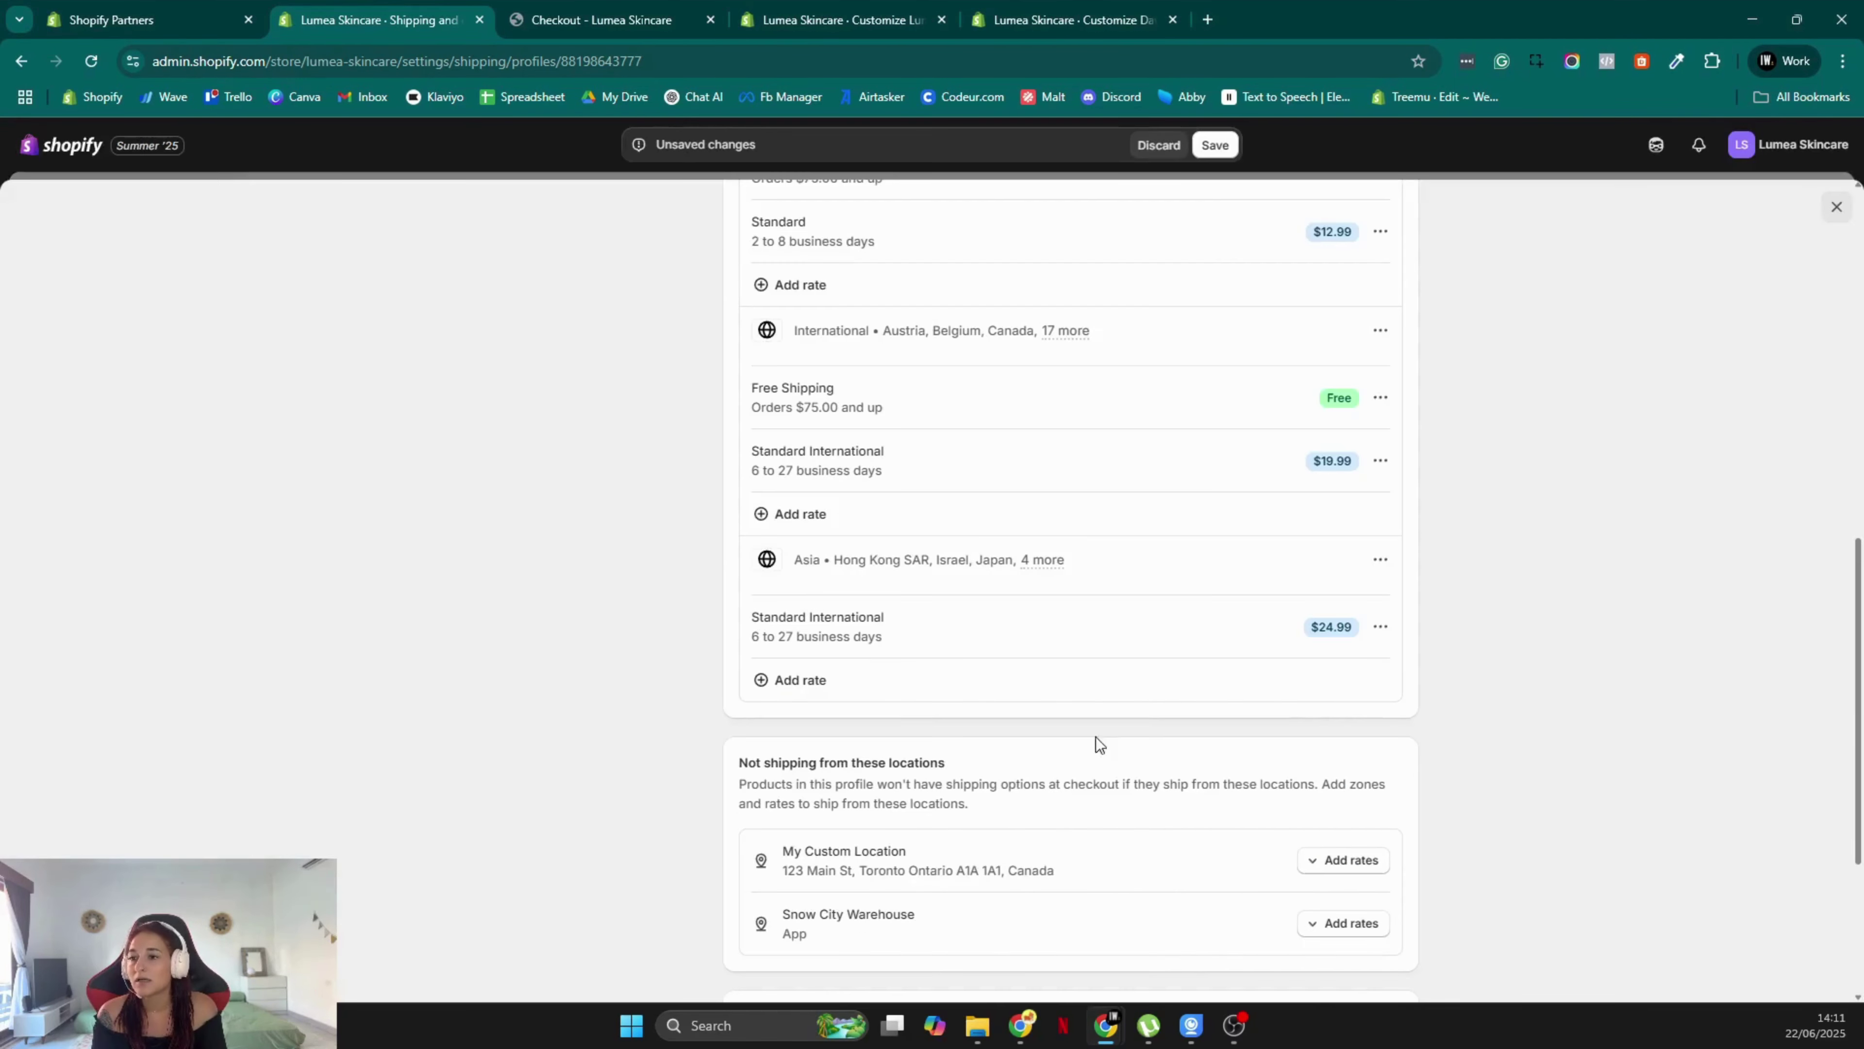
Start a second flat rate for the Asia zone as a custom rate named Free Shipping
click(918, 679)
click(748, 407)
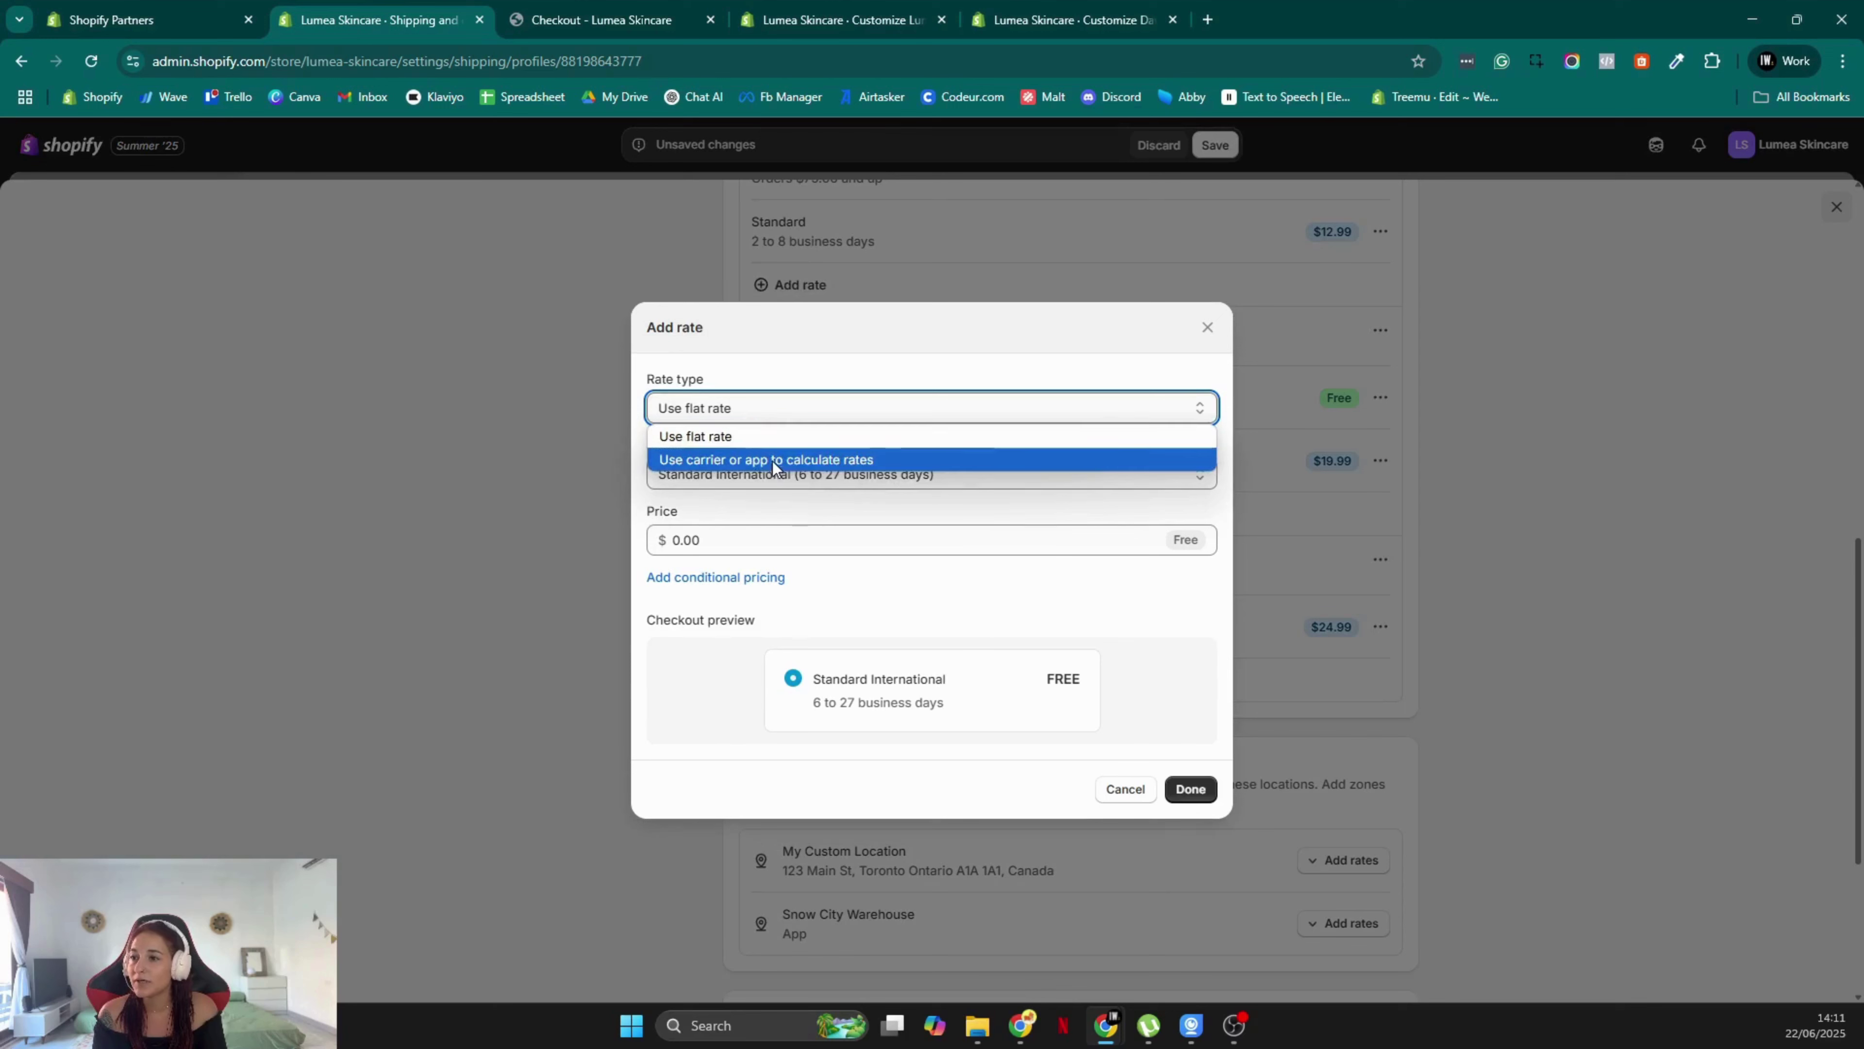
click(824, 405)
click(780, 480)
click(775, 523)
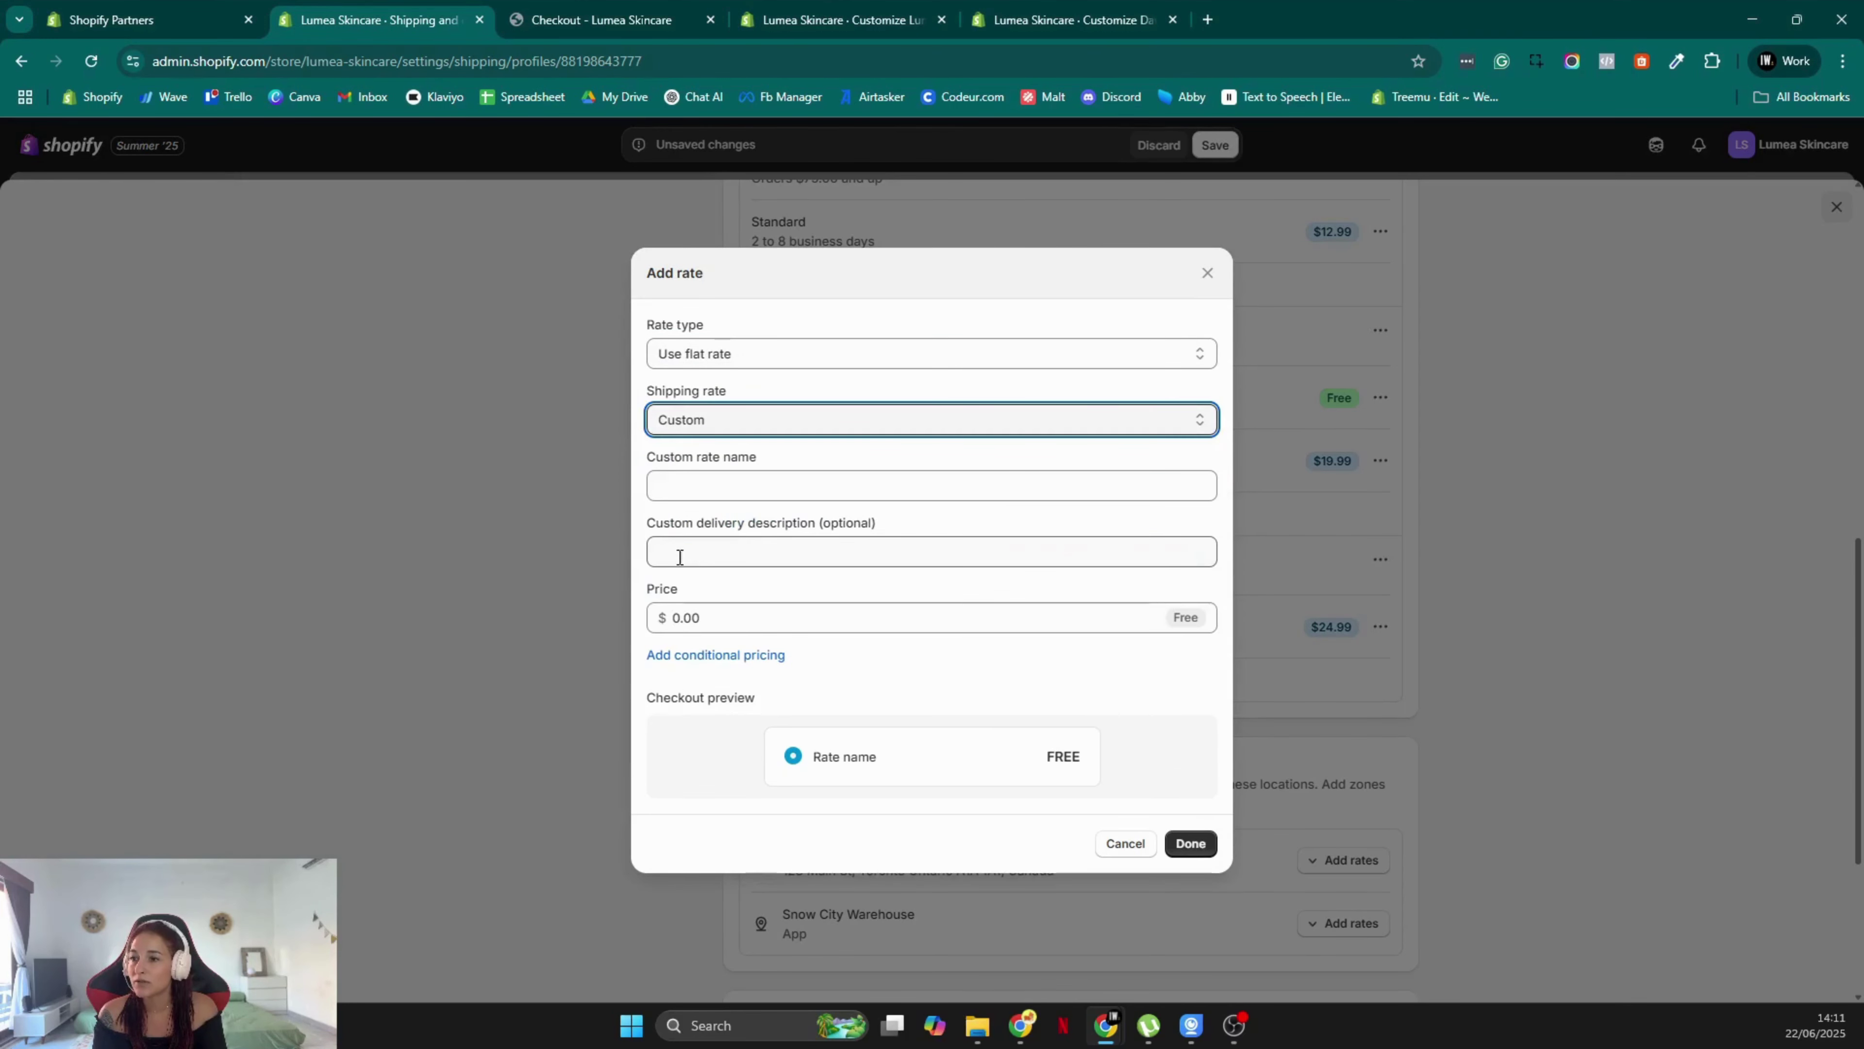
click(759, 486)
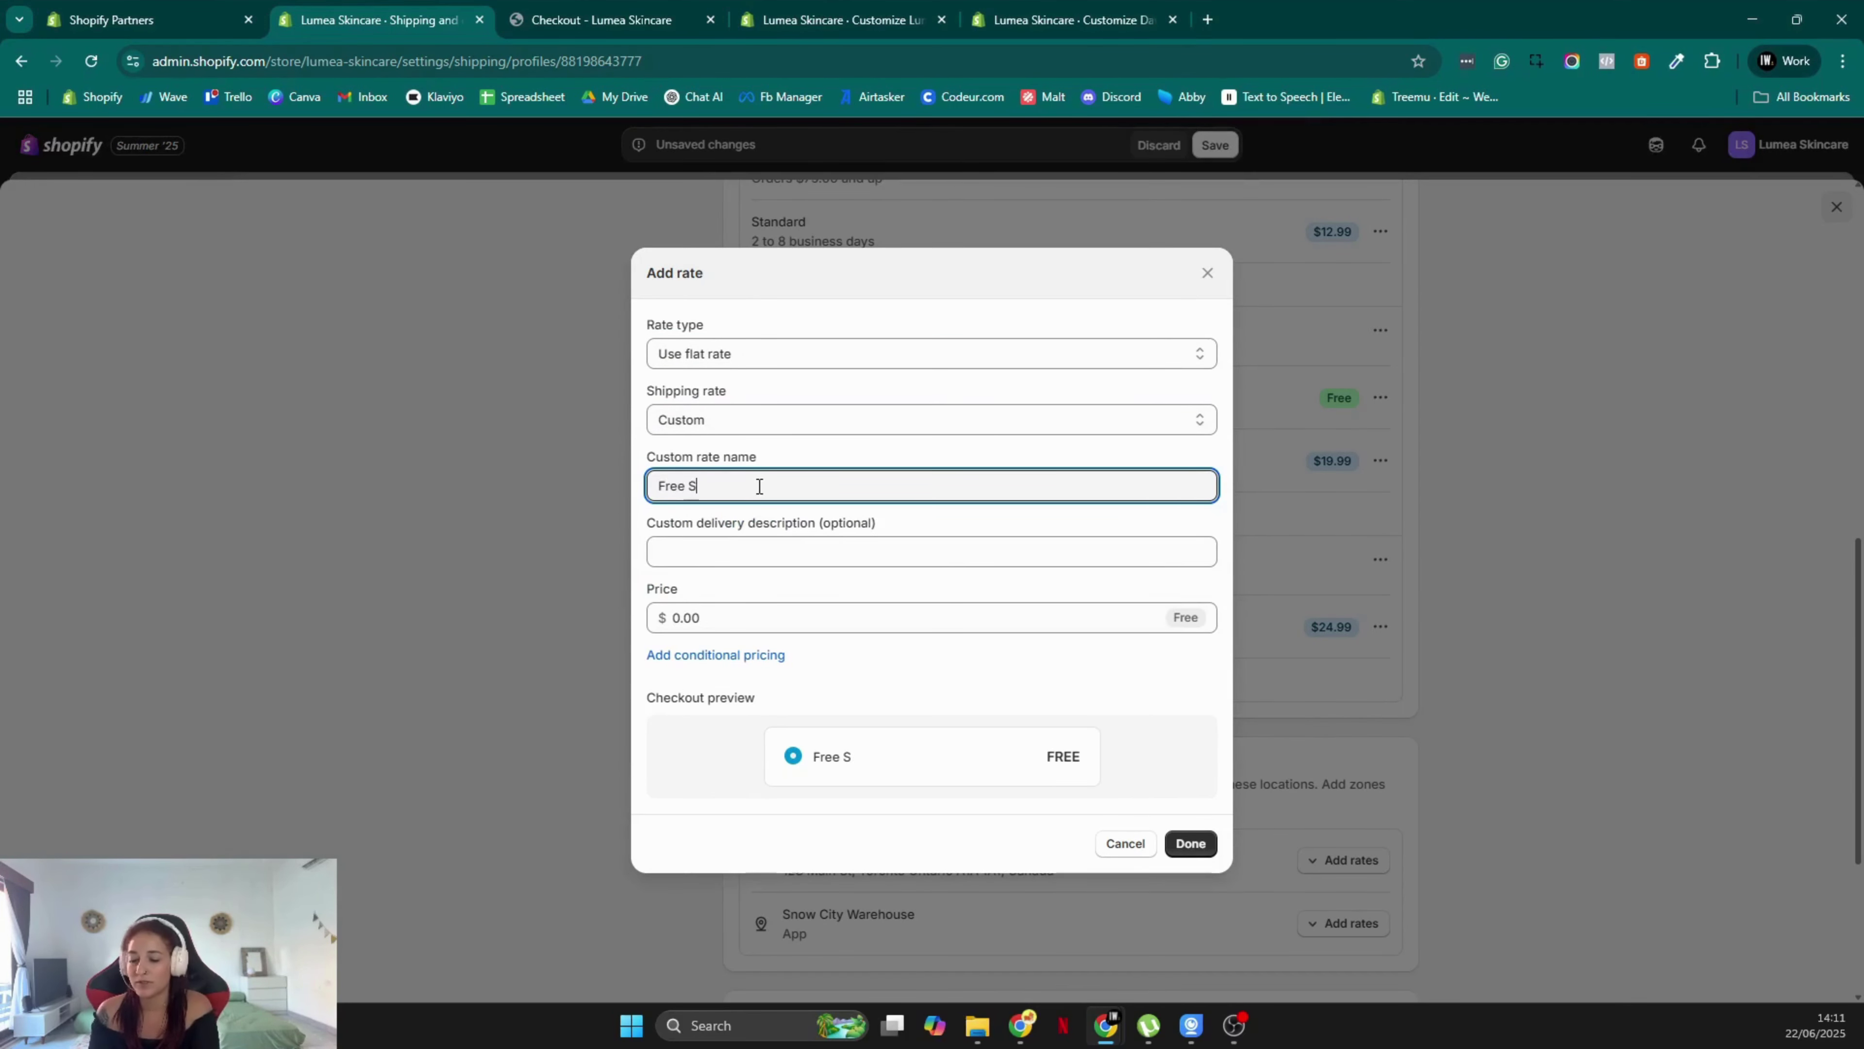
Limit Asia's Free Shipping rate to order prices of at least $75.00, add the rate and save the profile
click(738, 656)
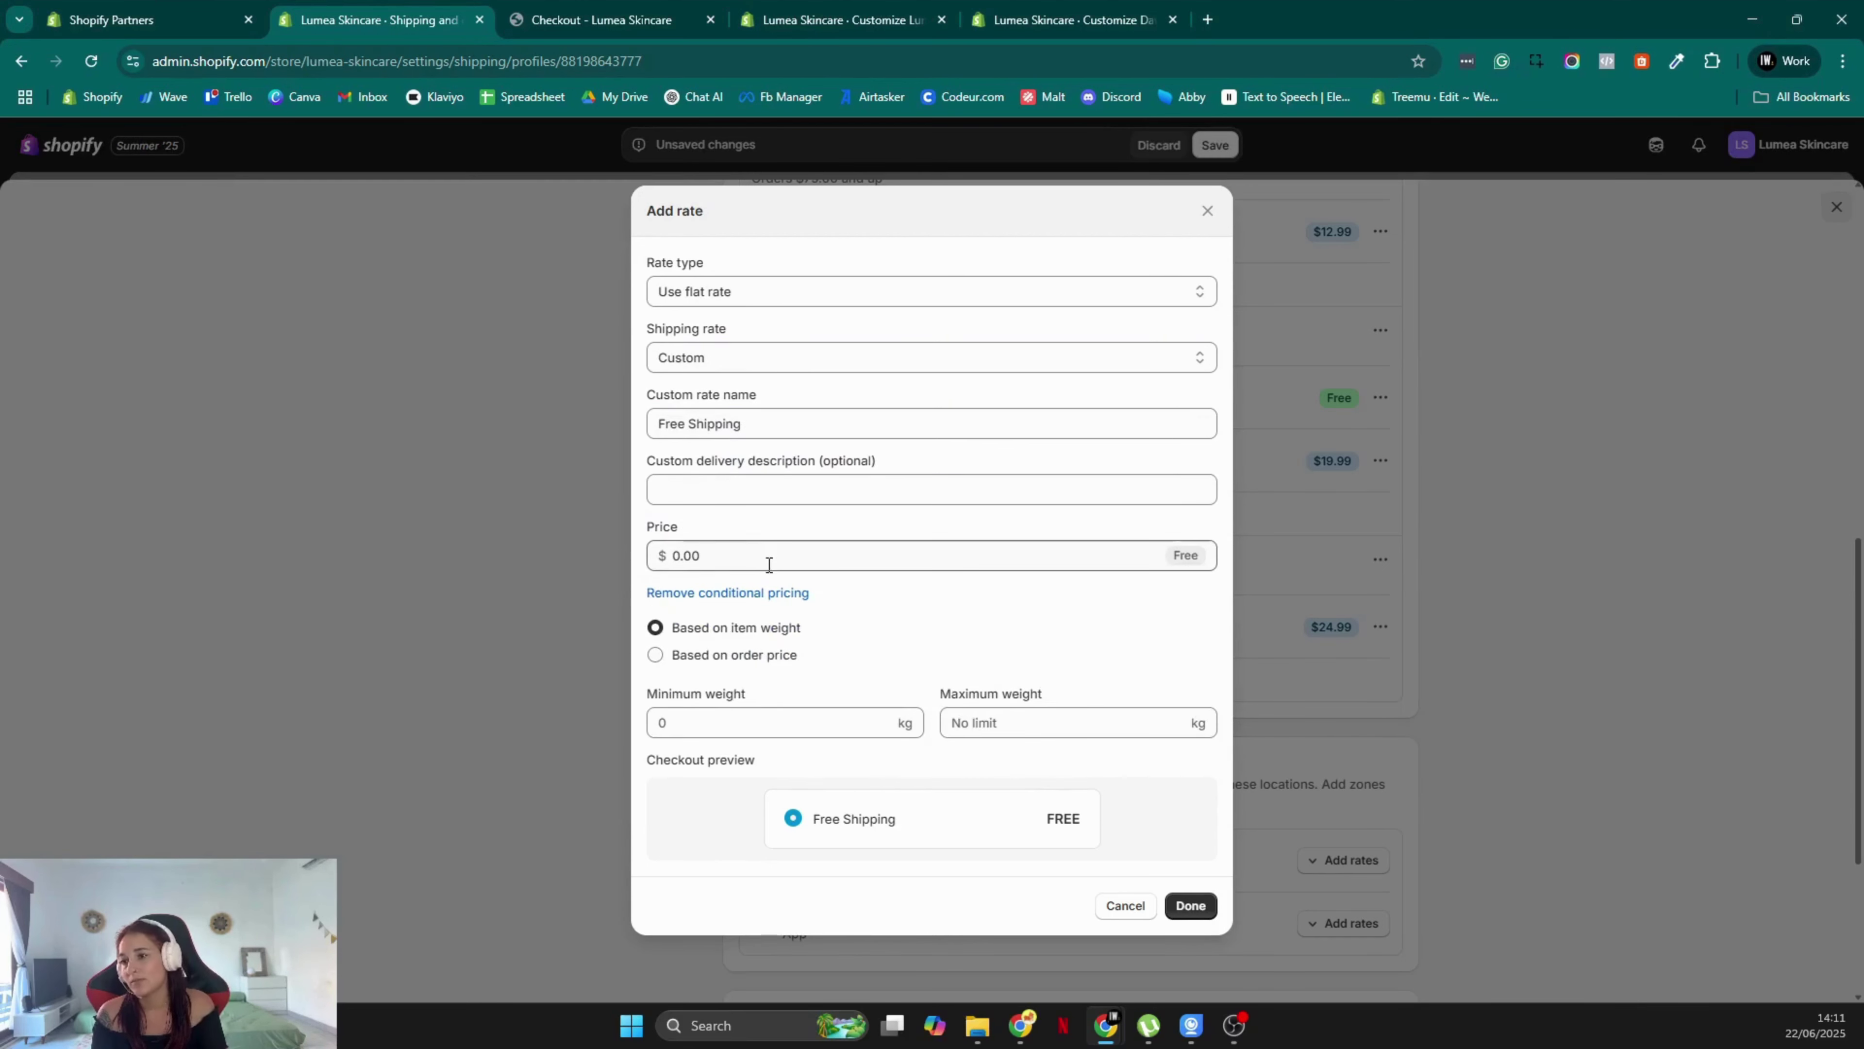
click(656, 656)
click(752, 702)
text(75)
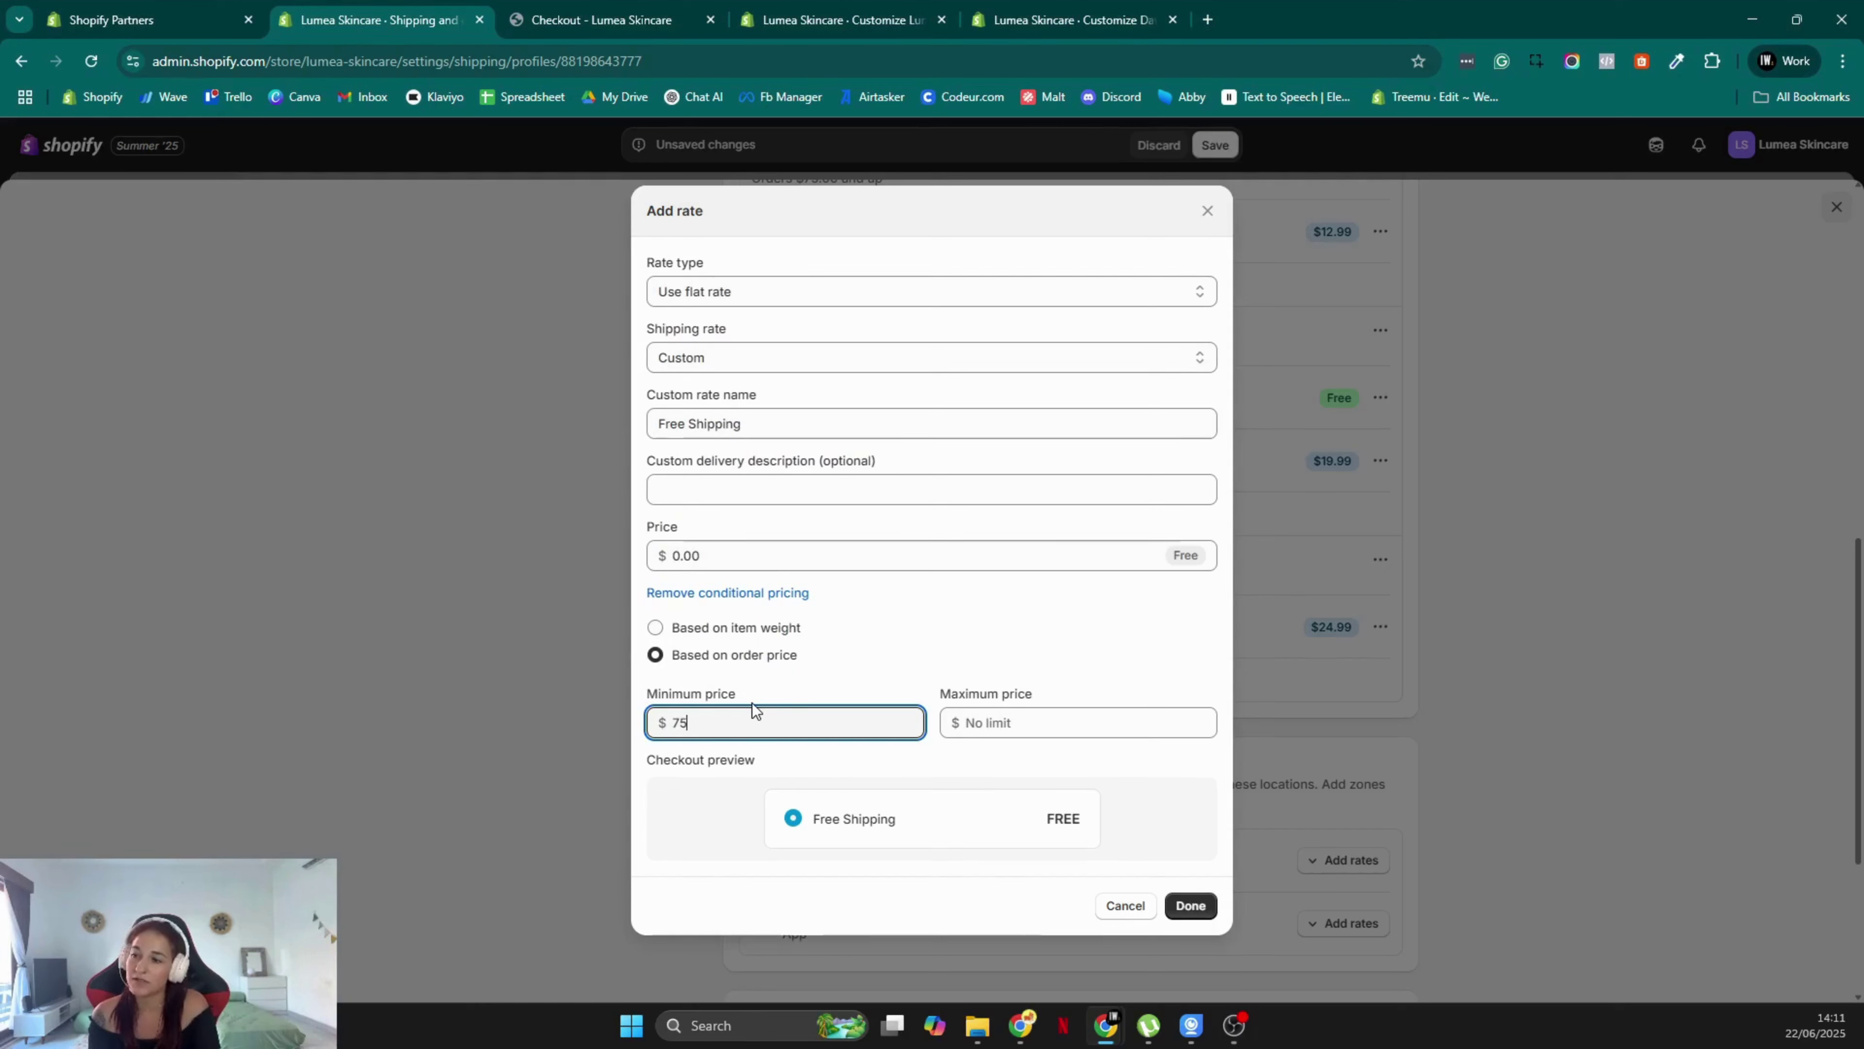
click(1196, 900)
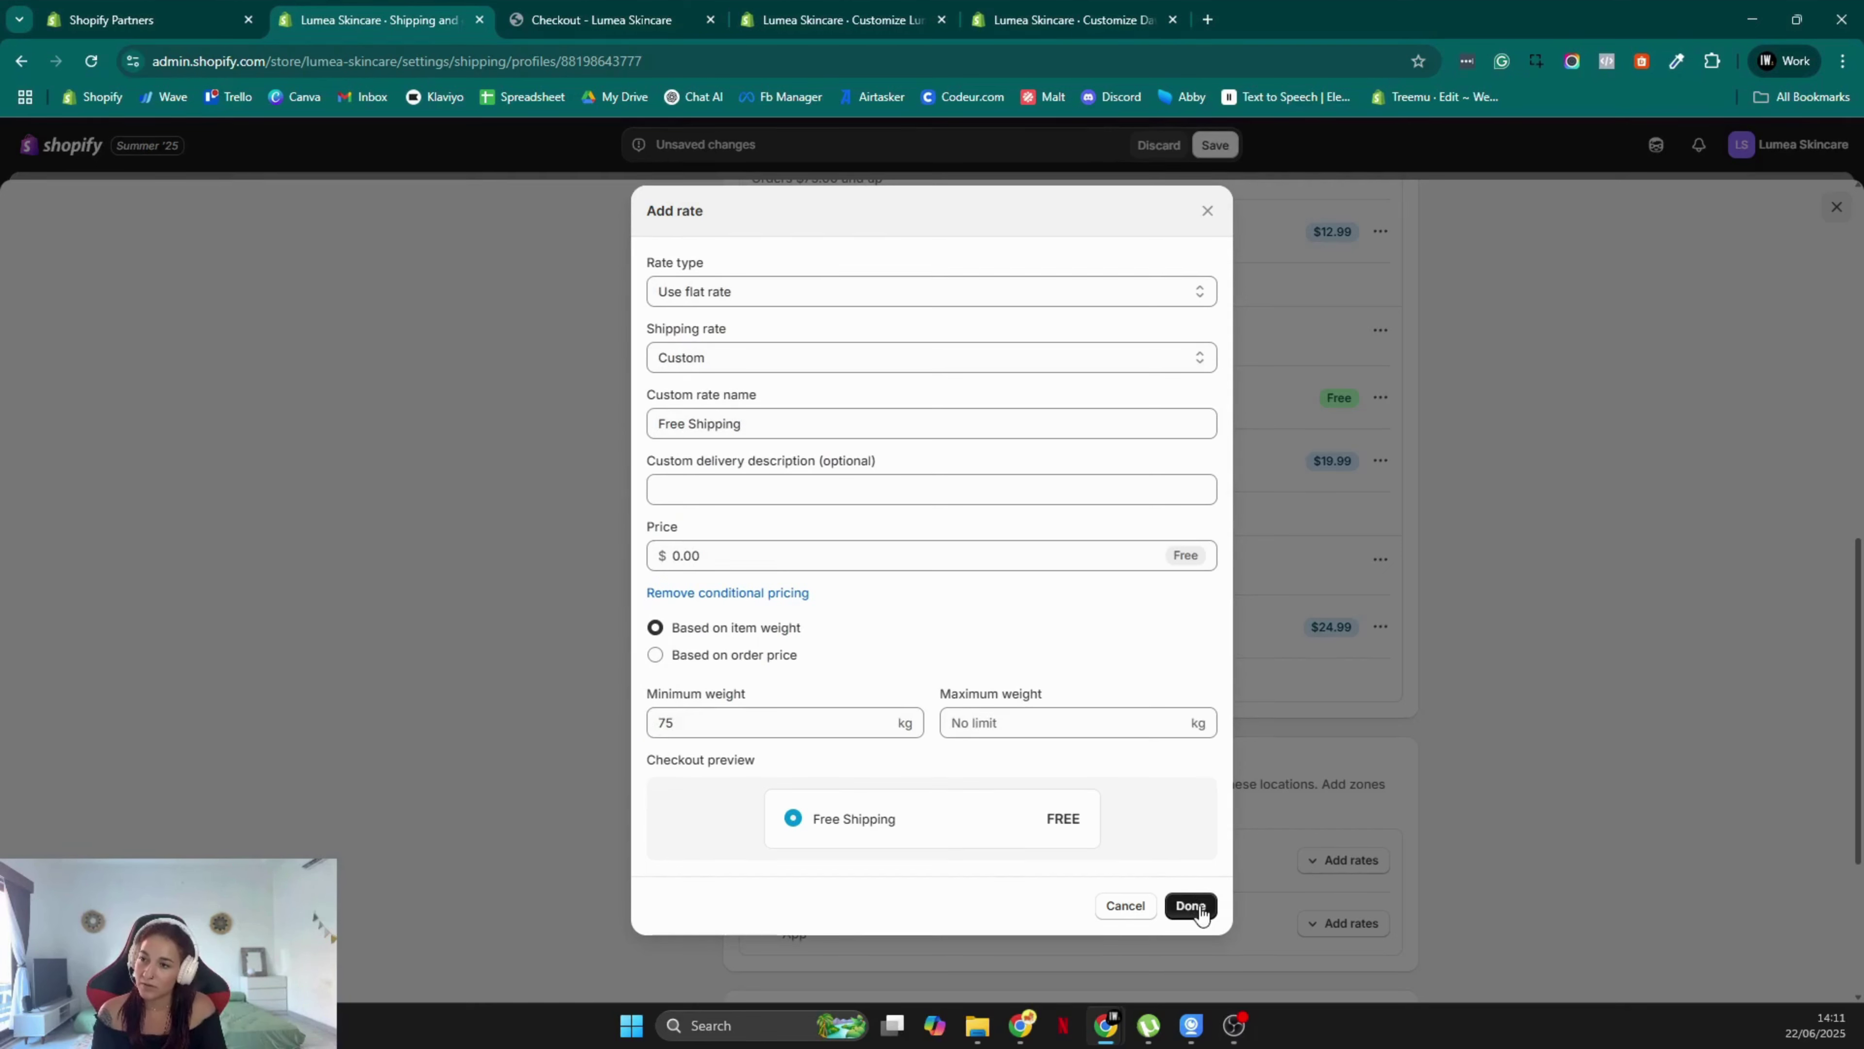
click(688, 656)
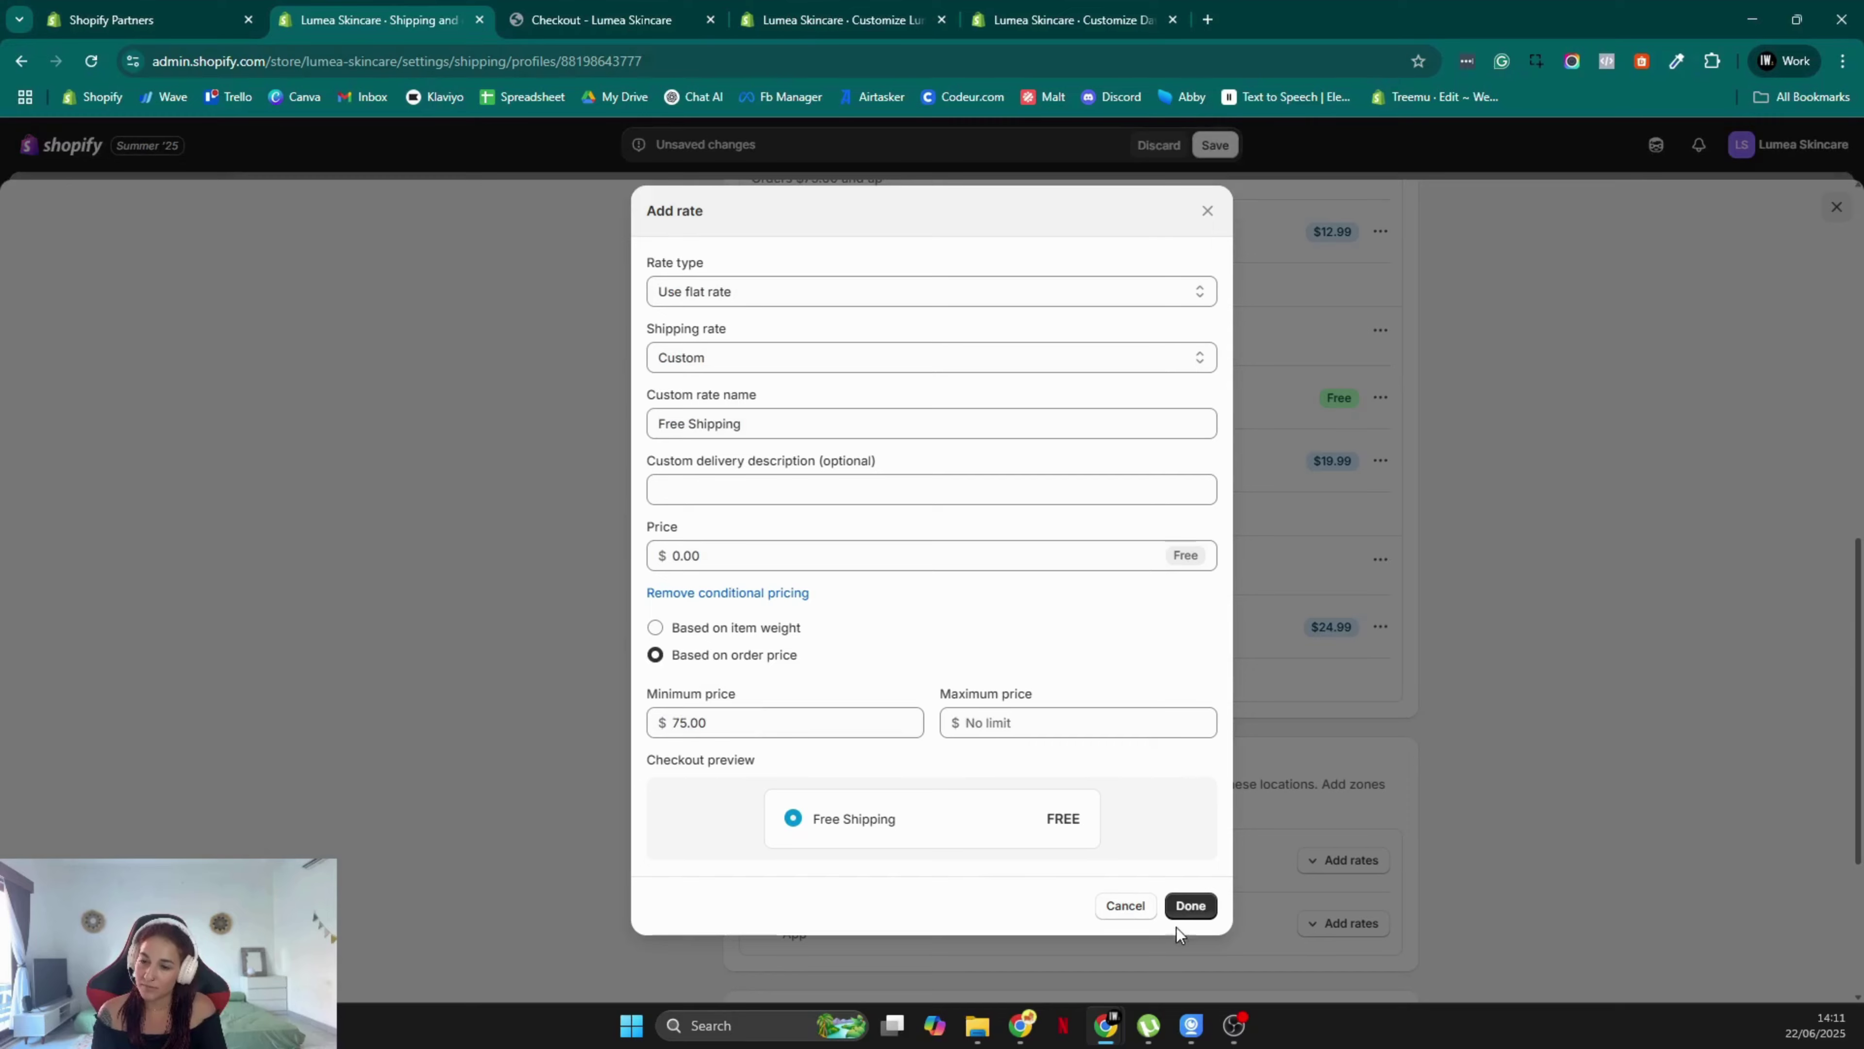
click(1198, 909)
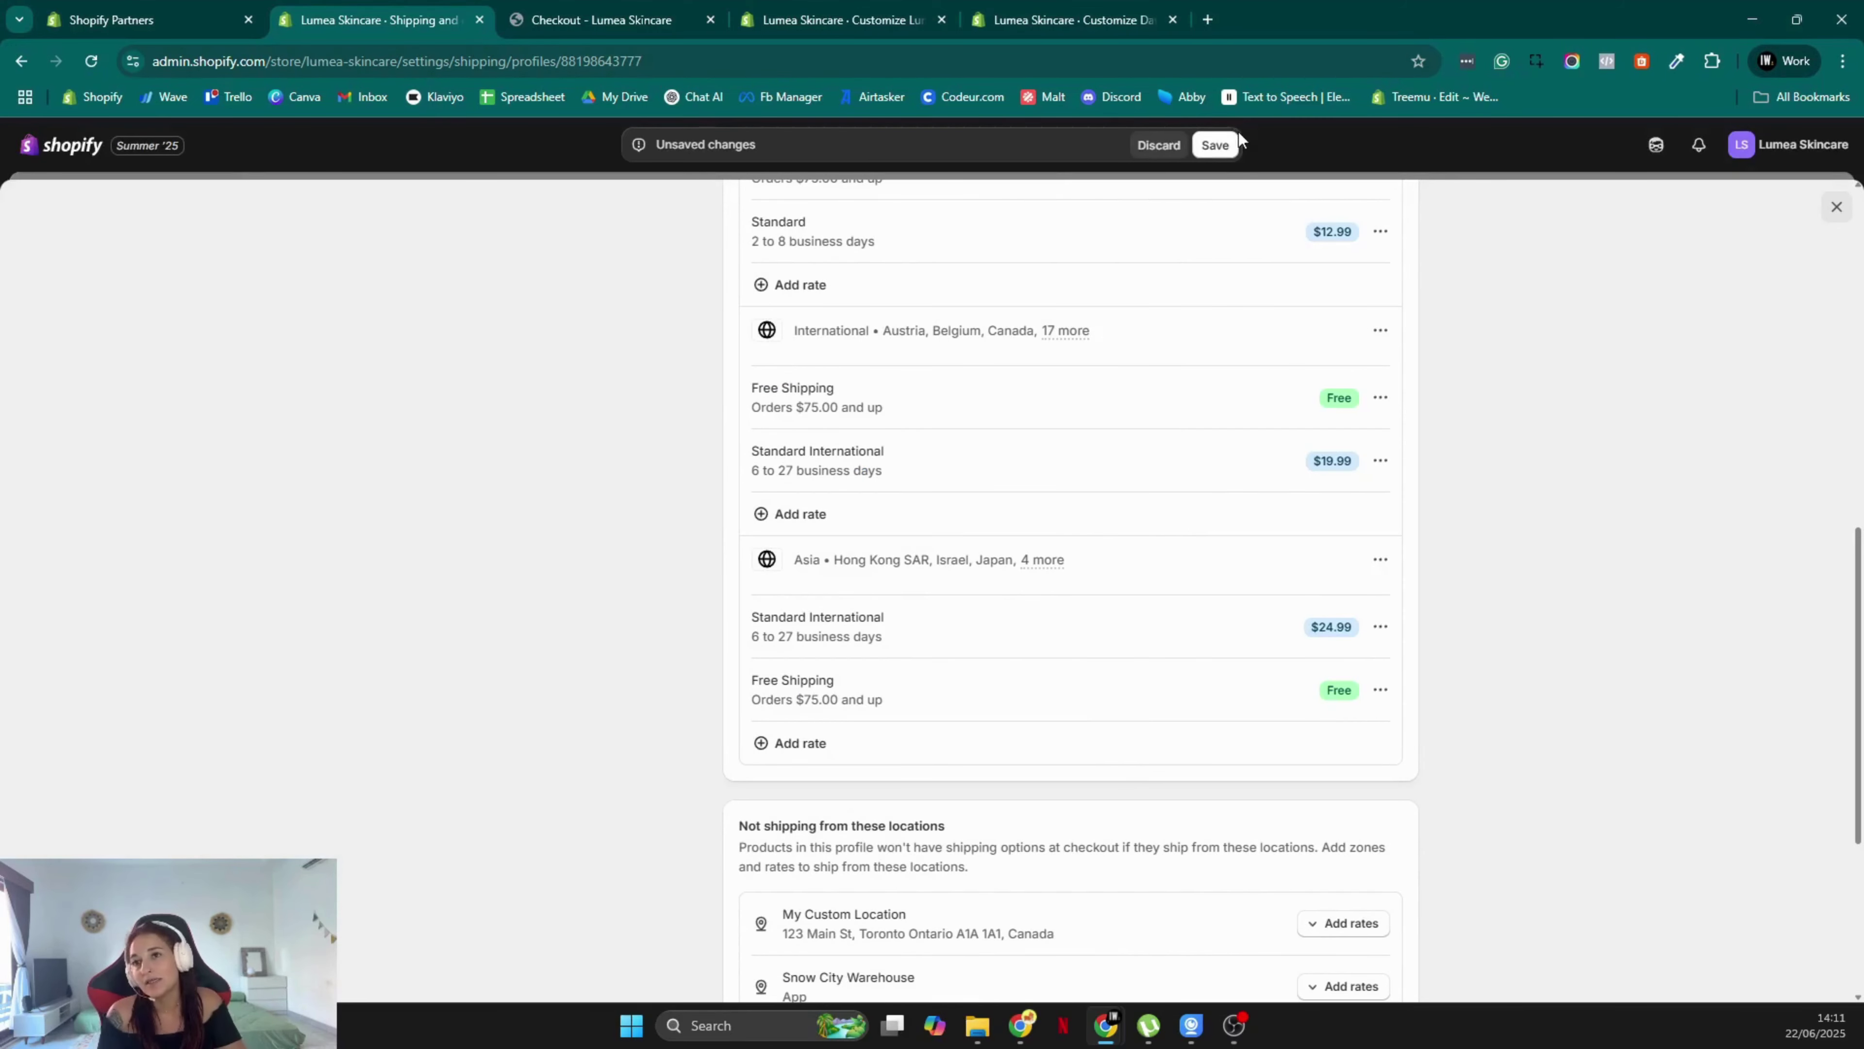
click(1216, 146)
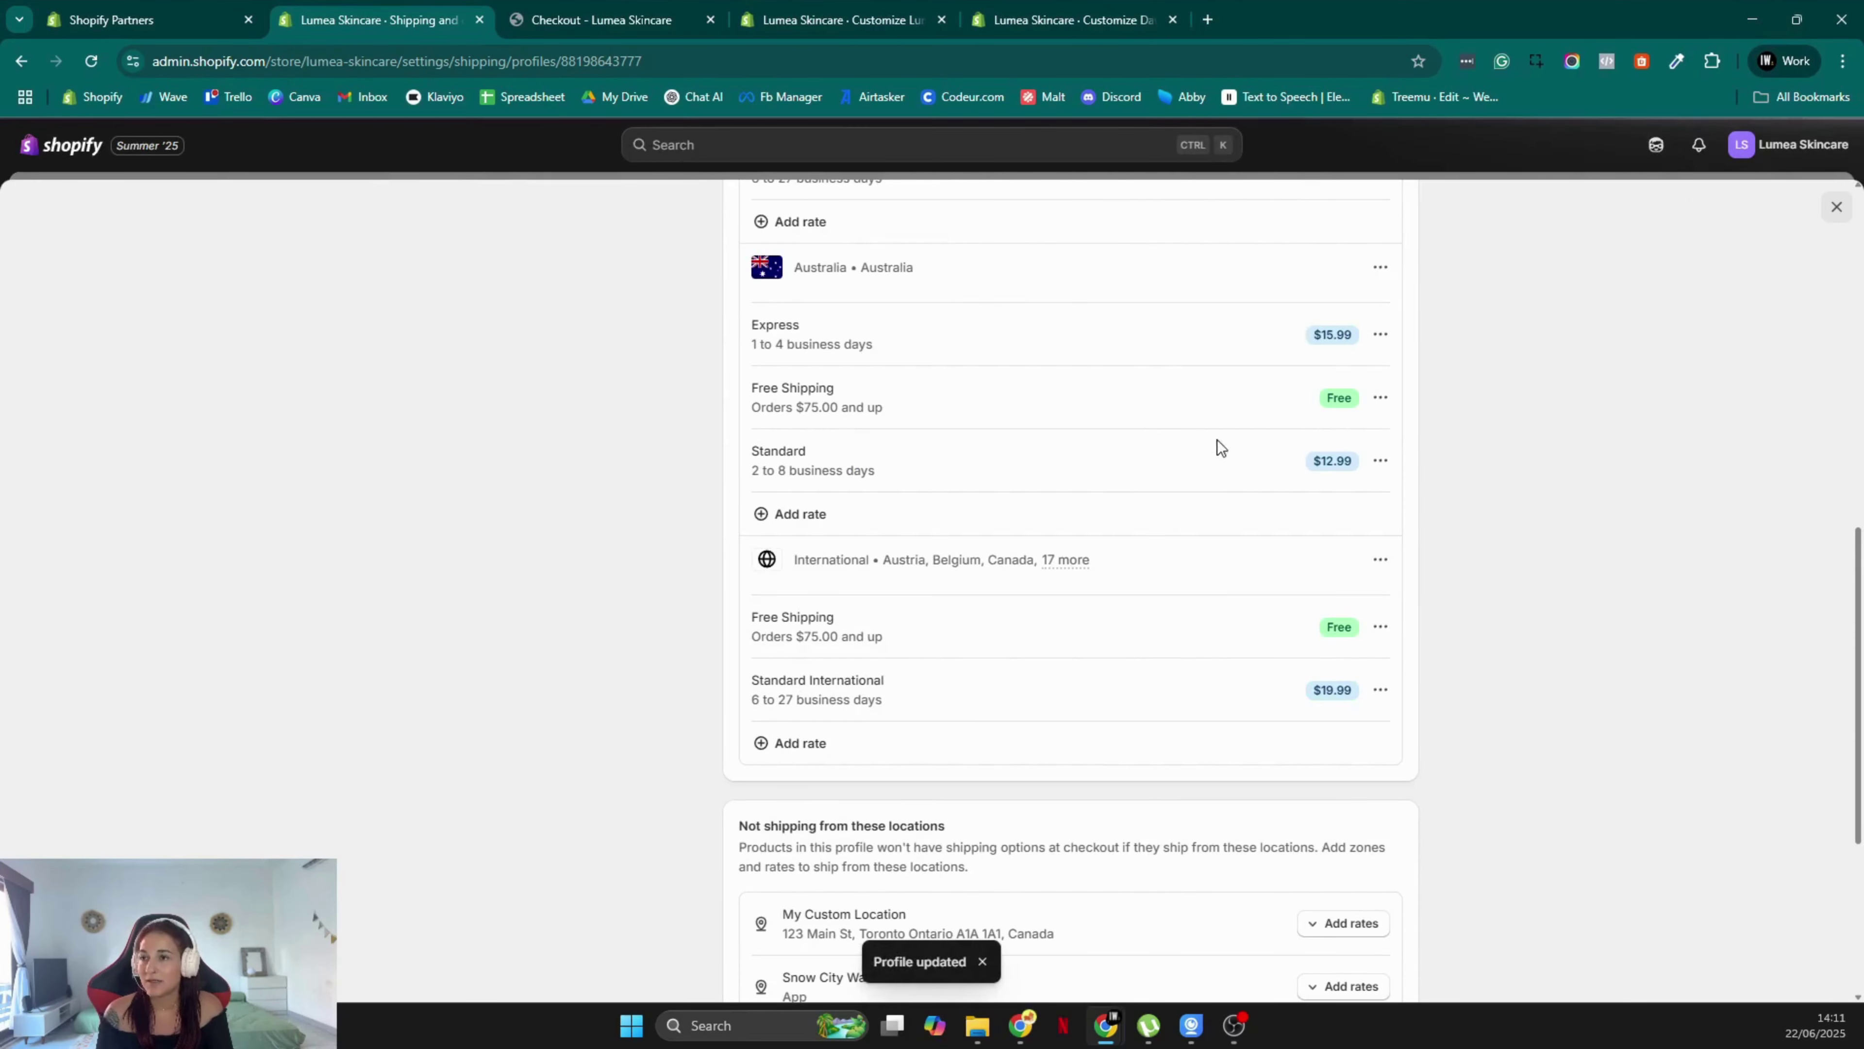
Reload the store's checkout page, fill in a saved Australian delivery address and check the offered shipping methods and order total
scroll(1211, 412, up, 6)
click(606, 8)
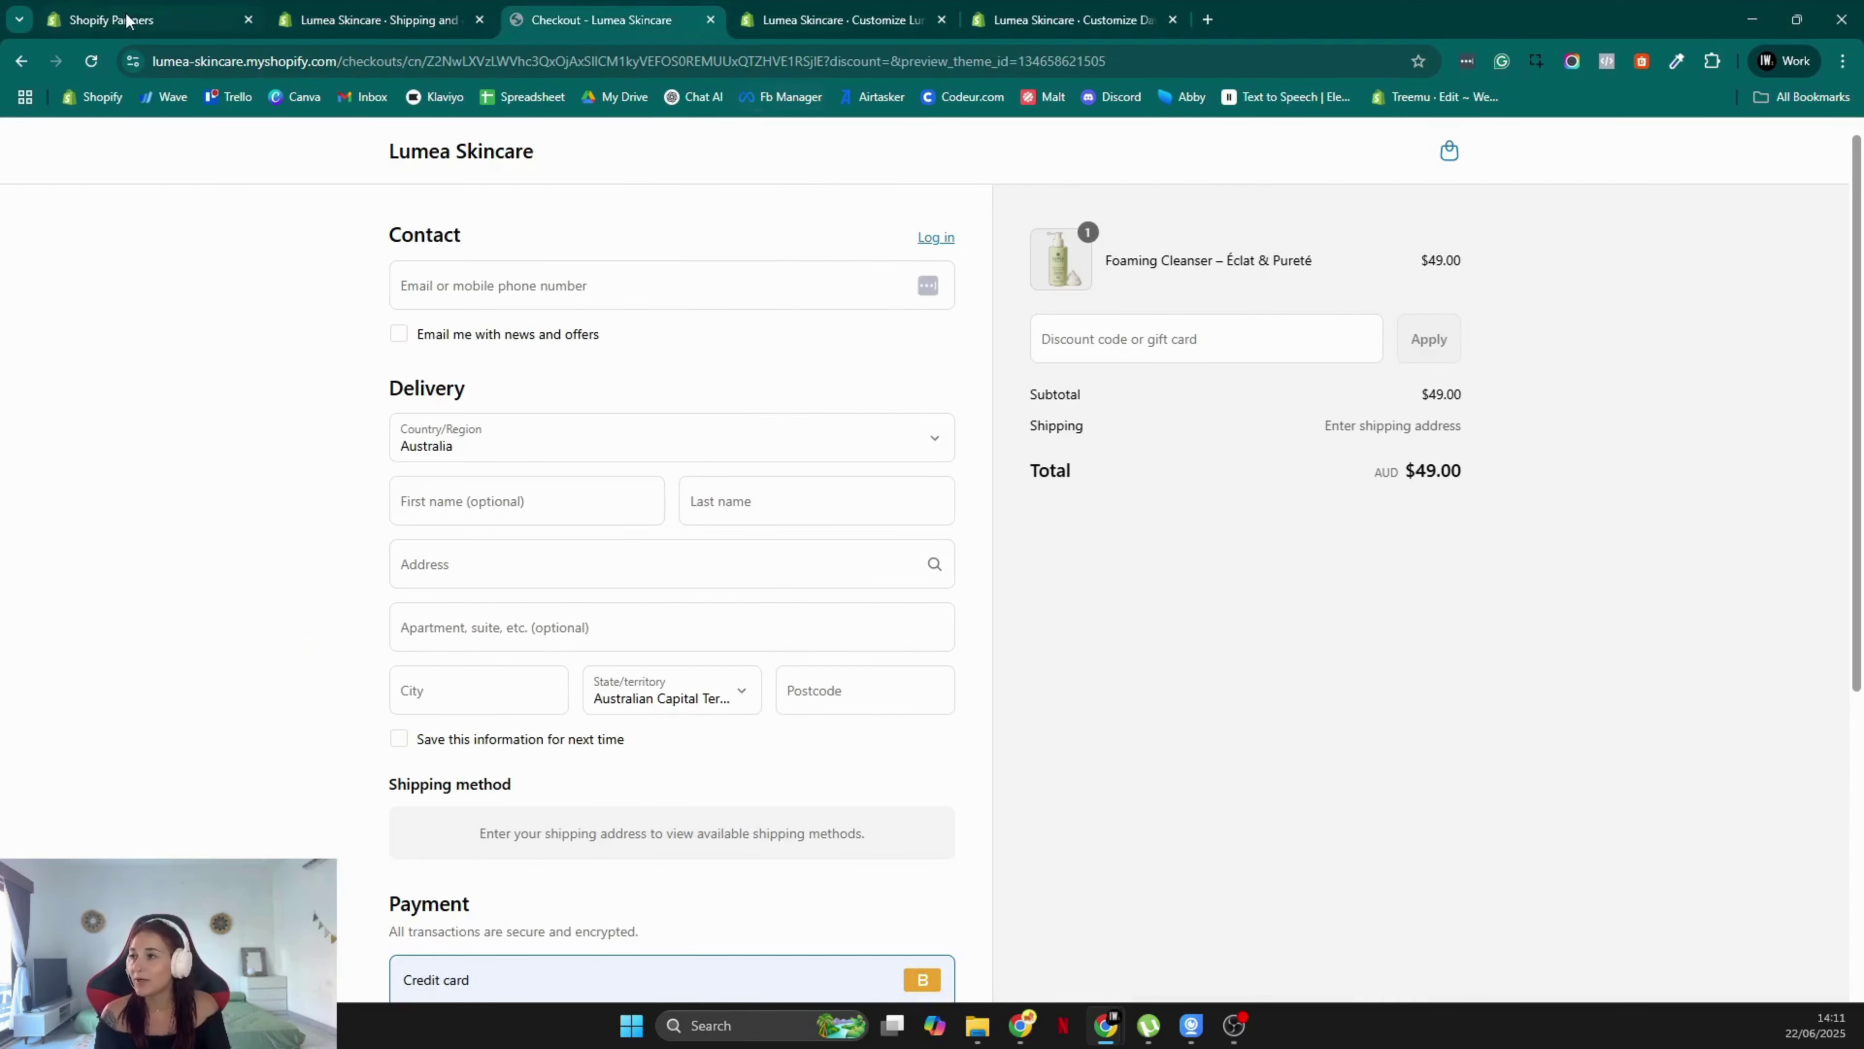
click(91, 60)
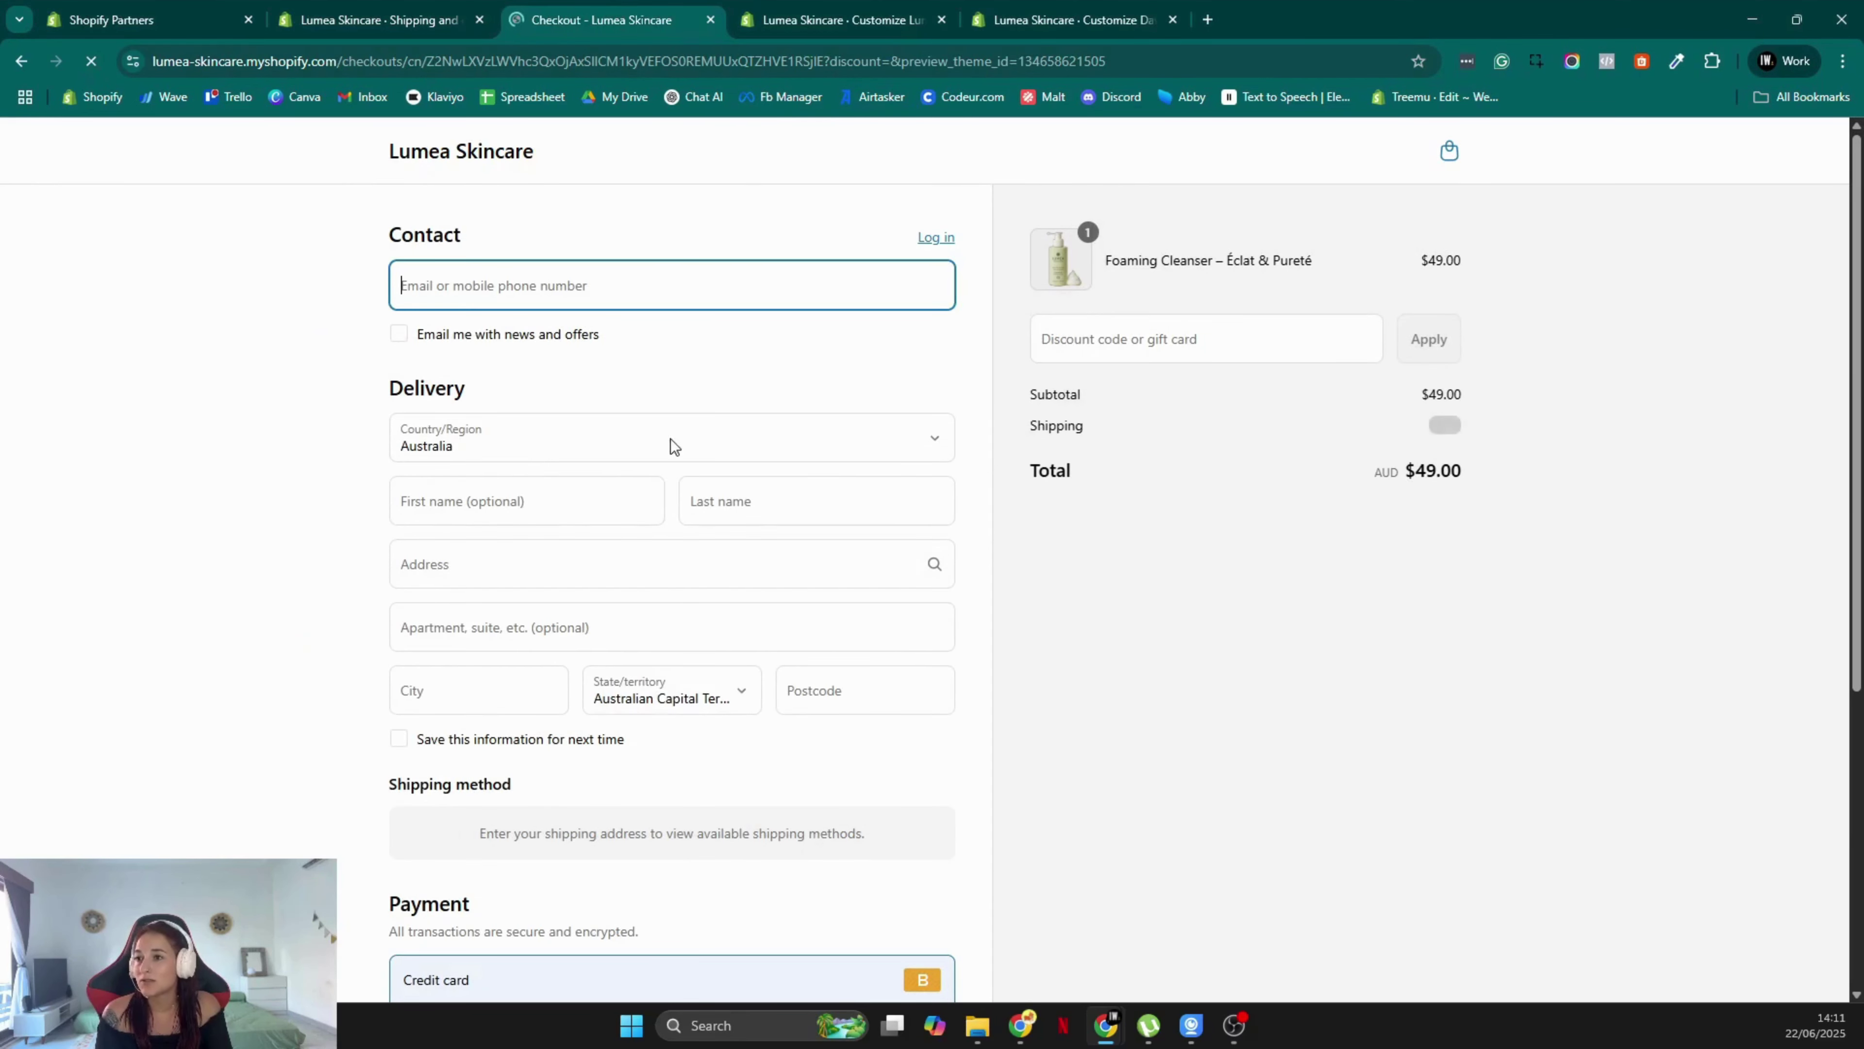
click(571, 501)
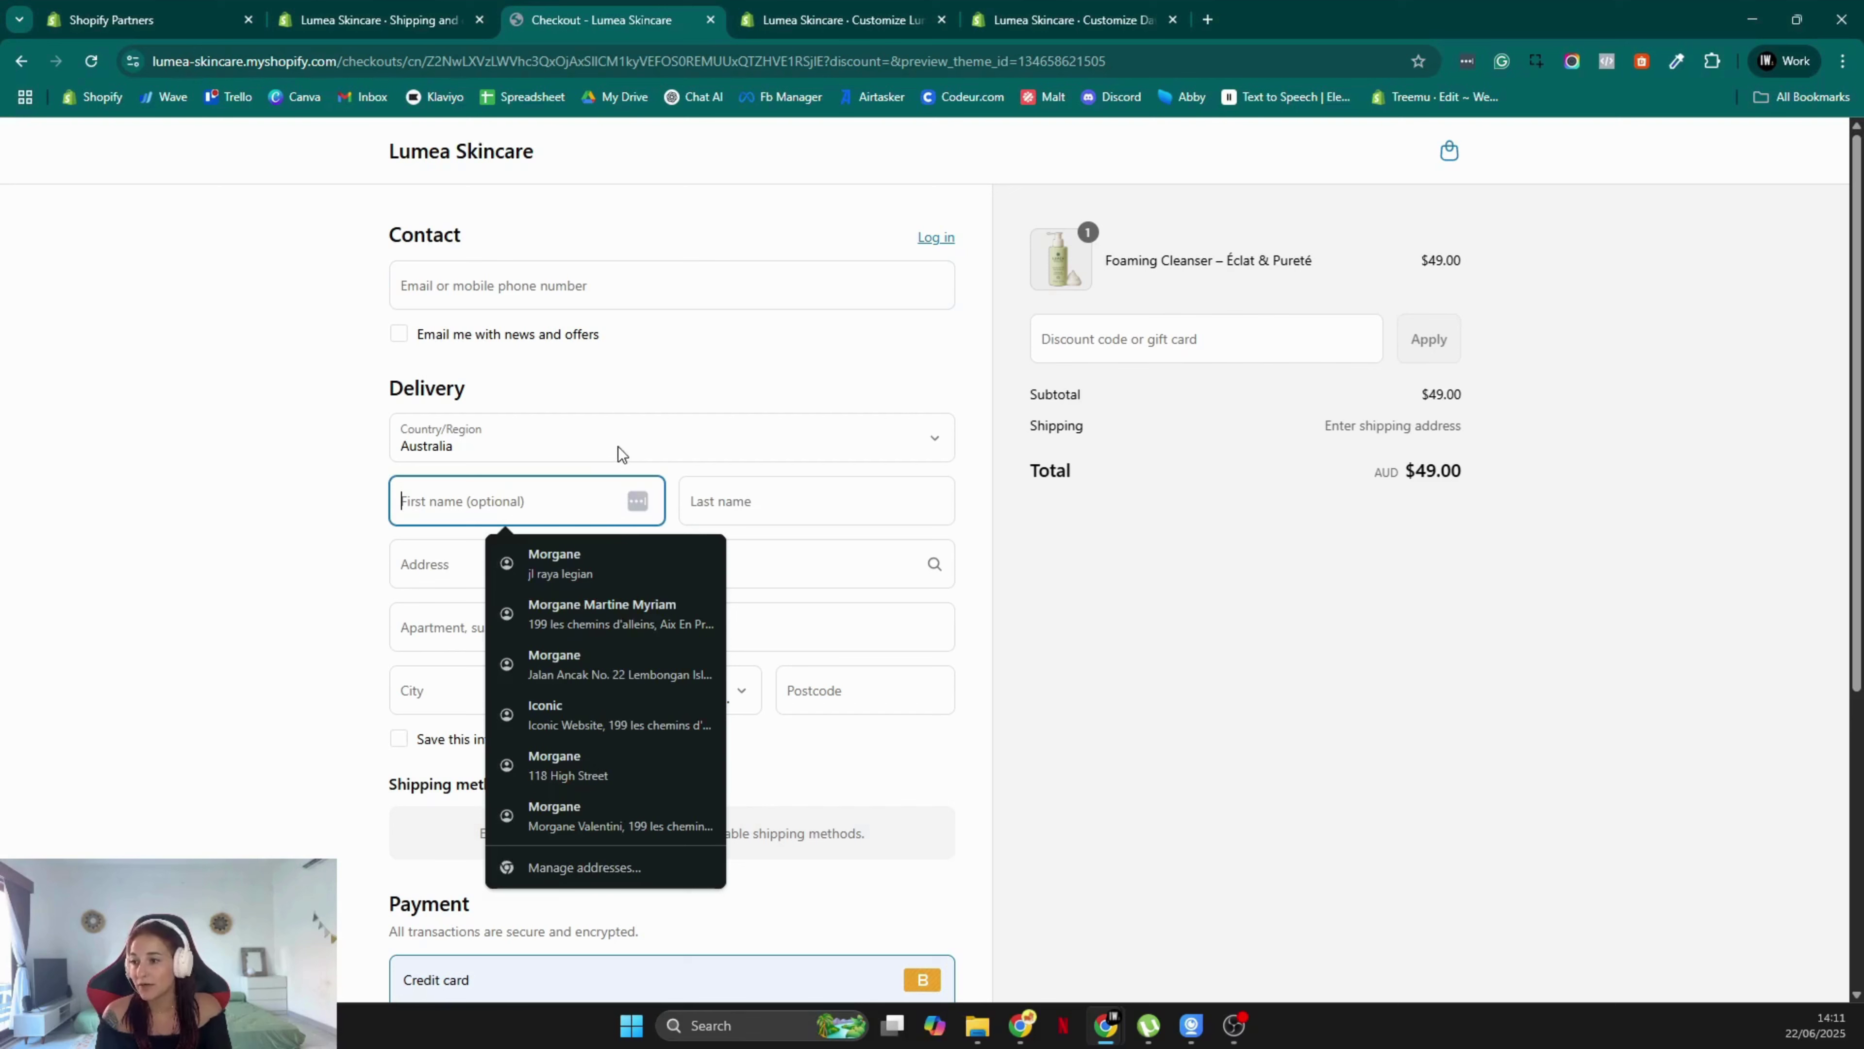
click(652, 785)
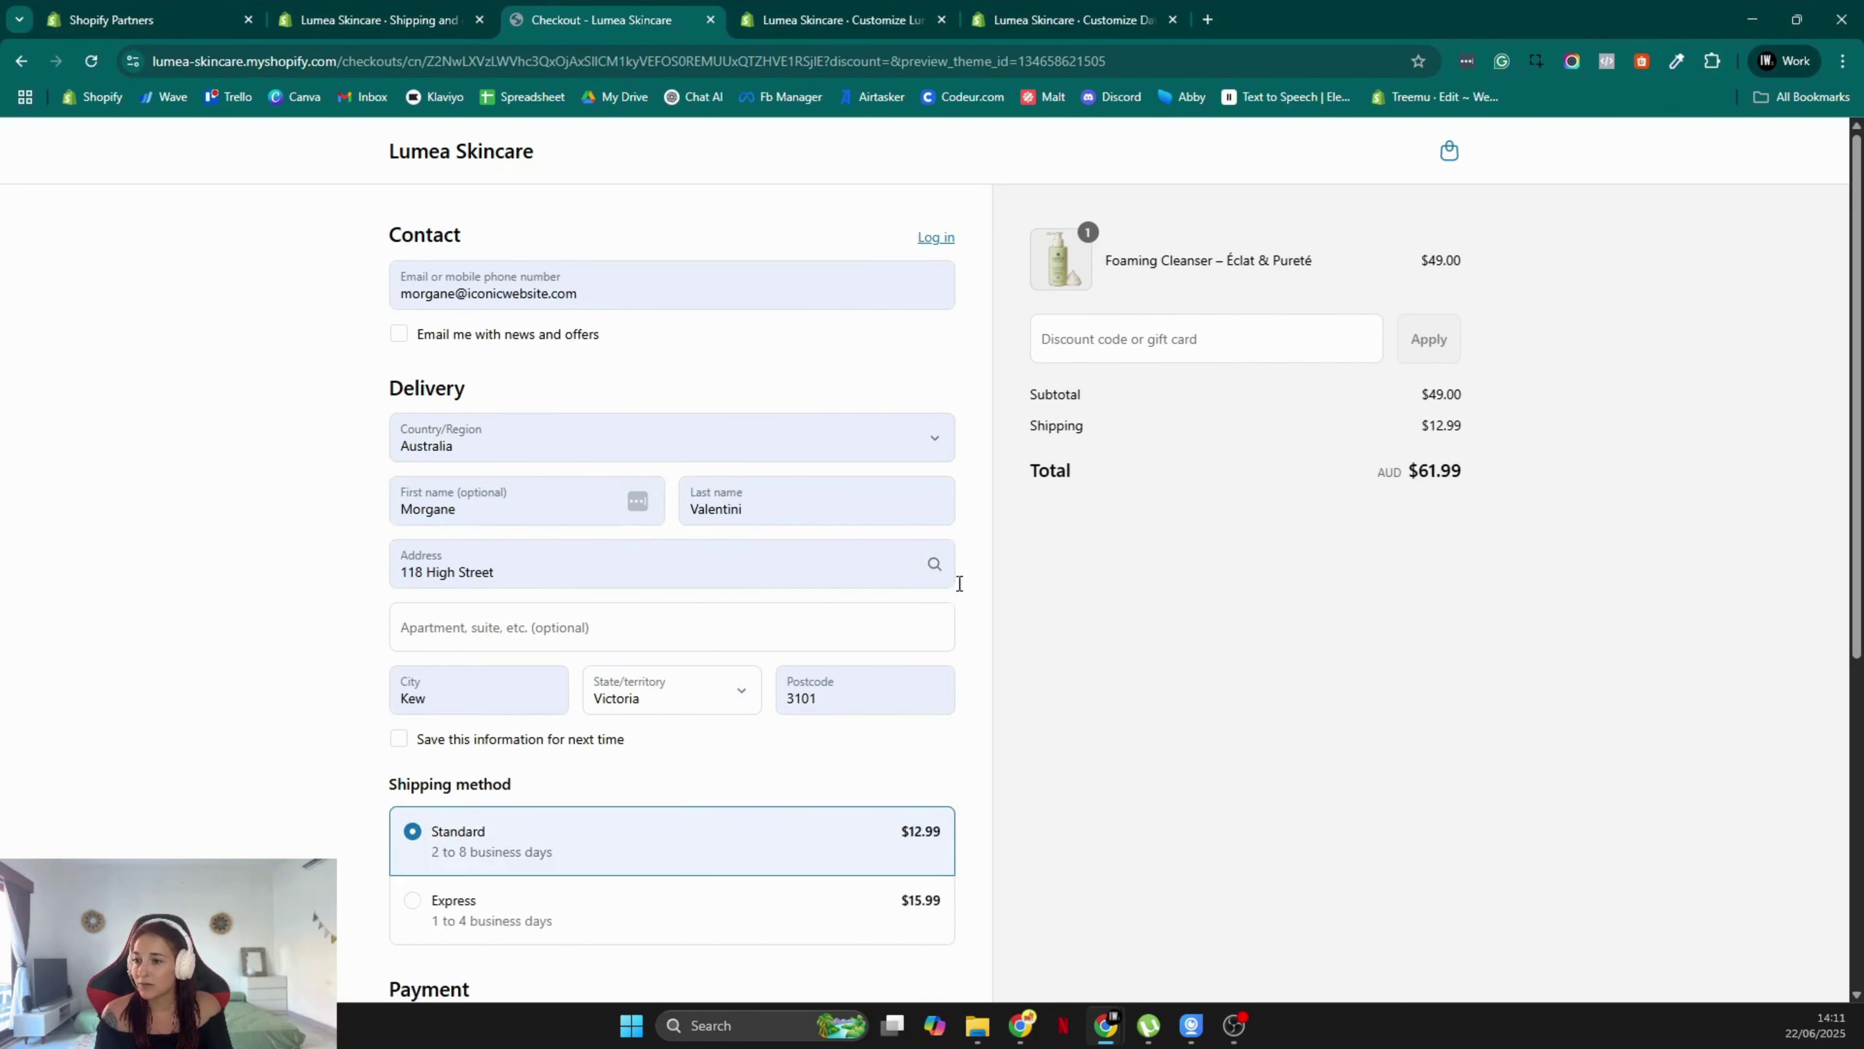
scroll(1124, 594, down, 1)
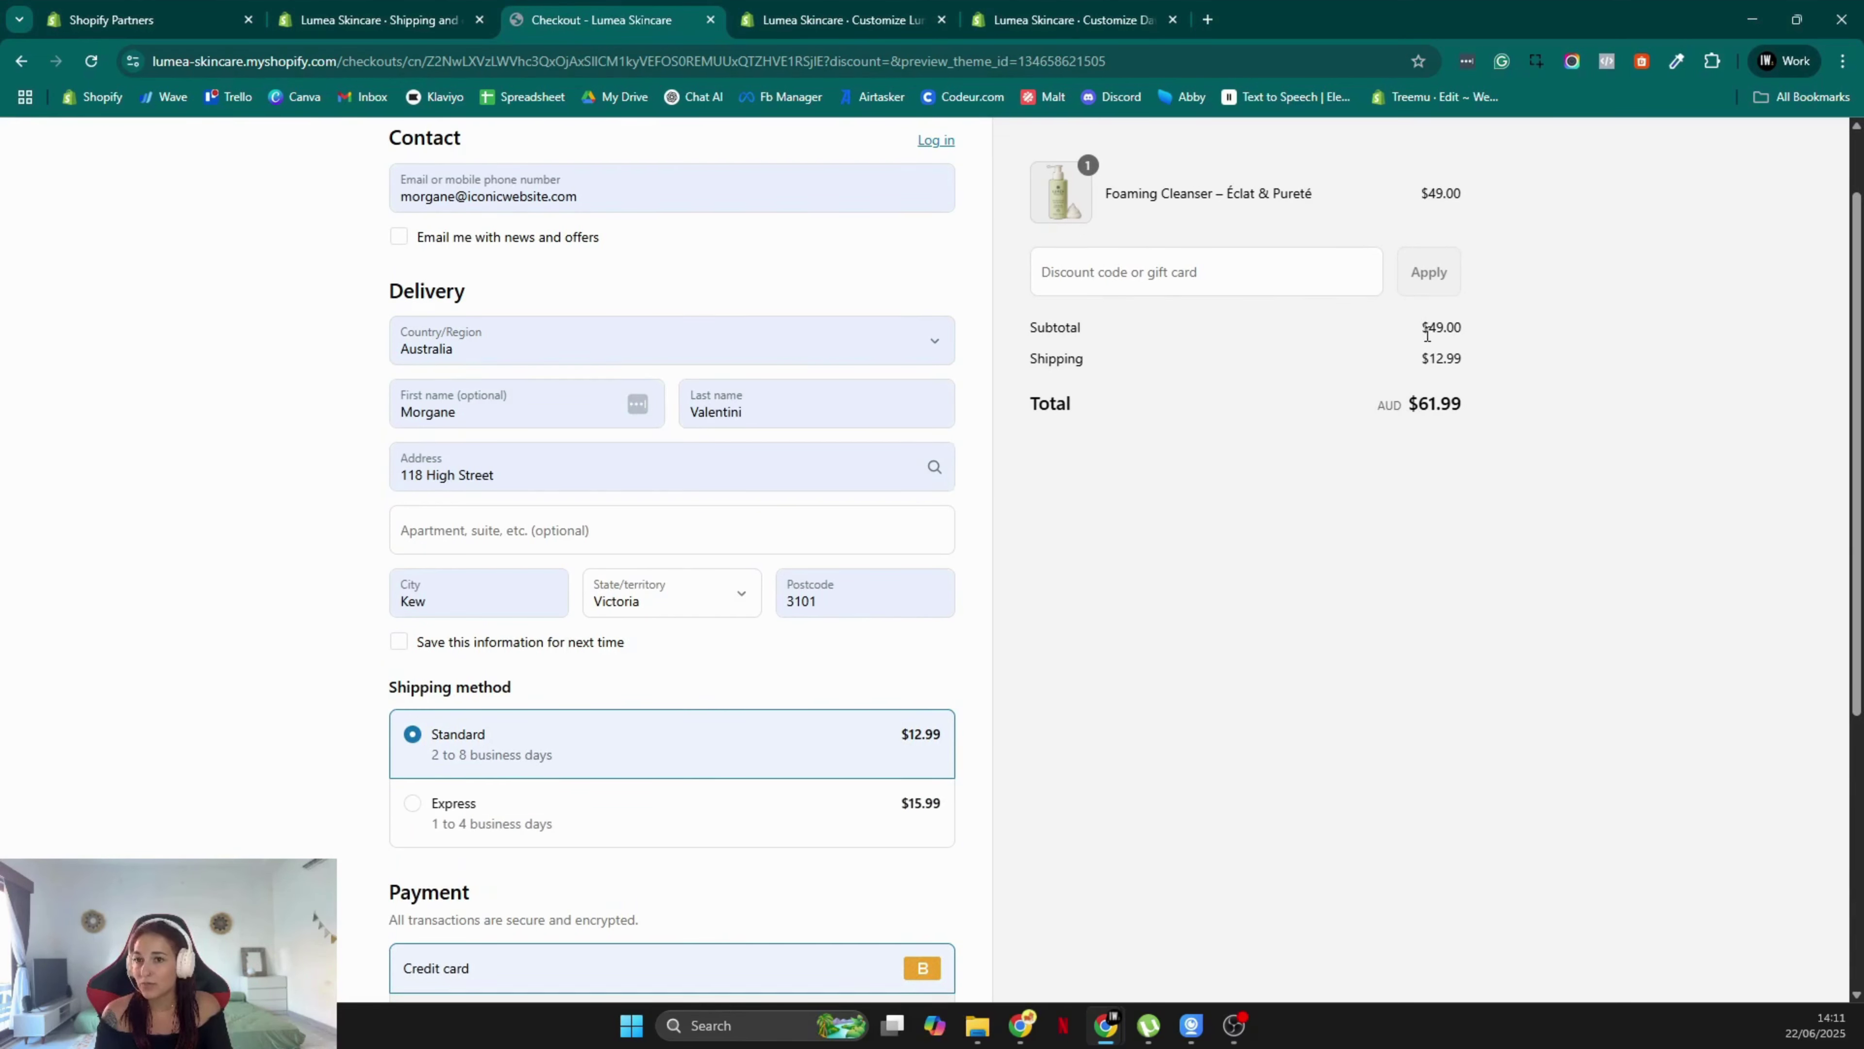
drag(1375, 402, 1498, 416)
click(1484, 408)
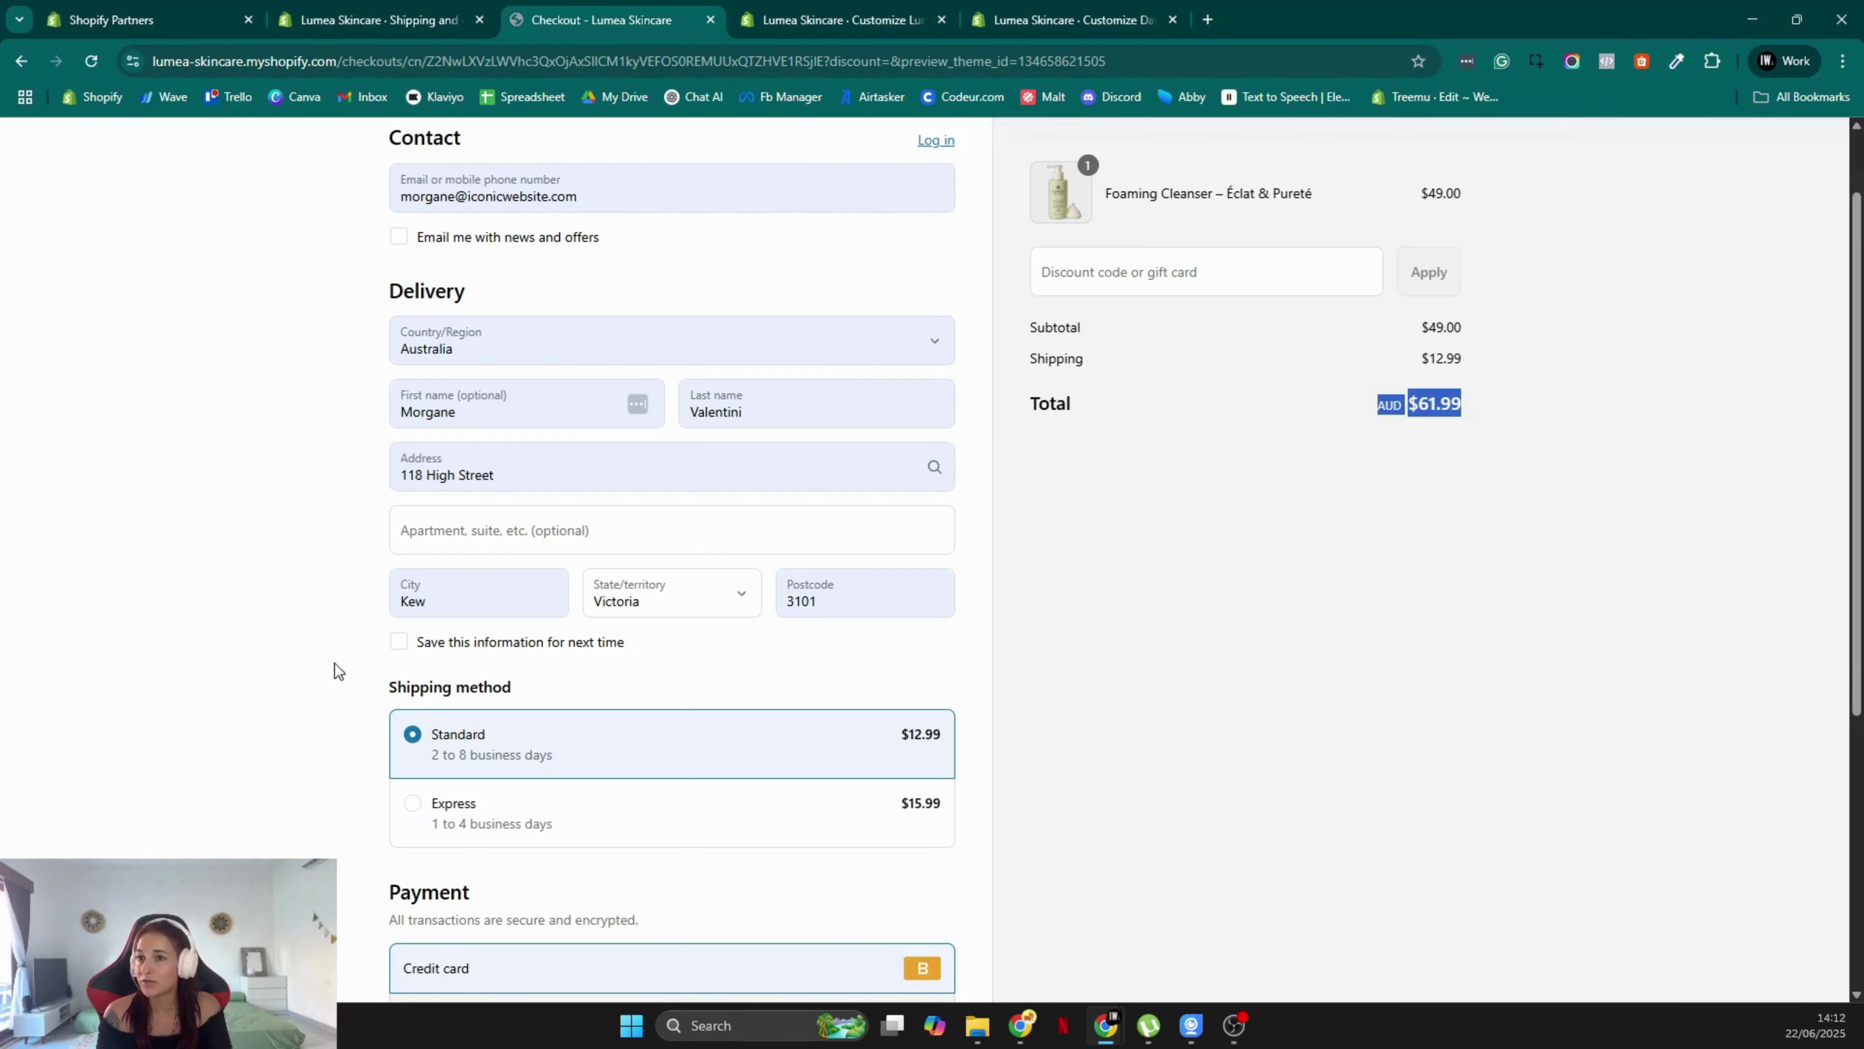
scroll(742, 593, down, 3)
scroll(753, 588, up, 5)
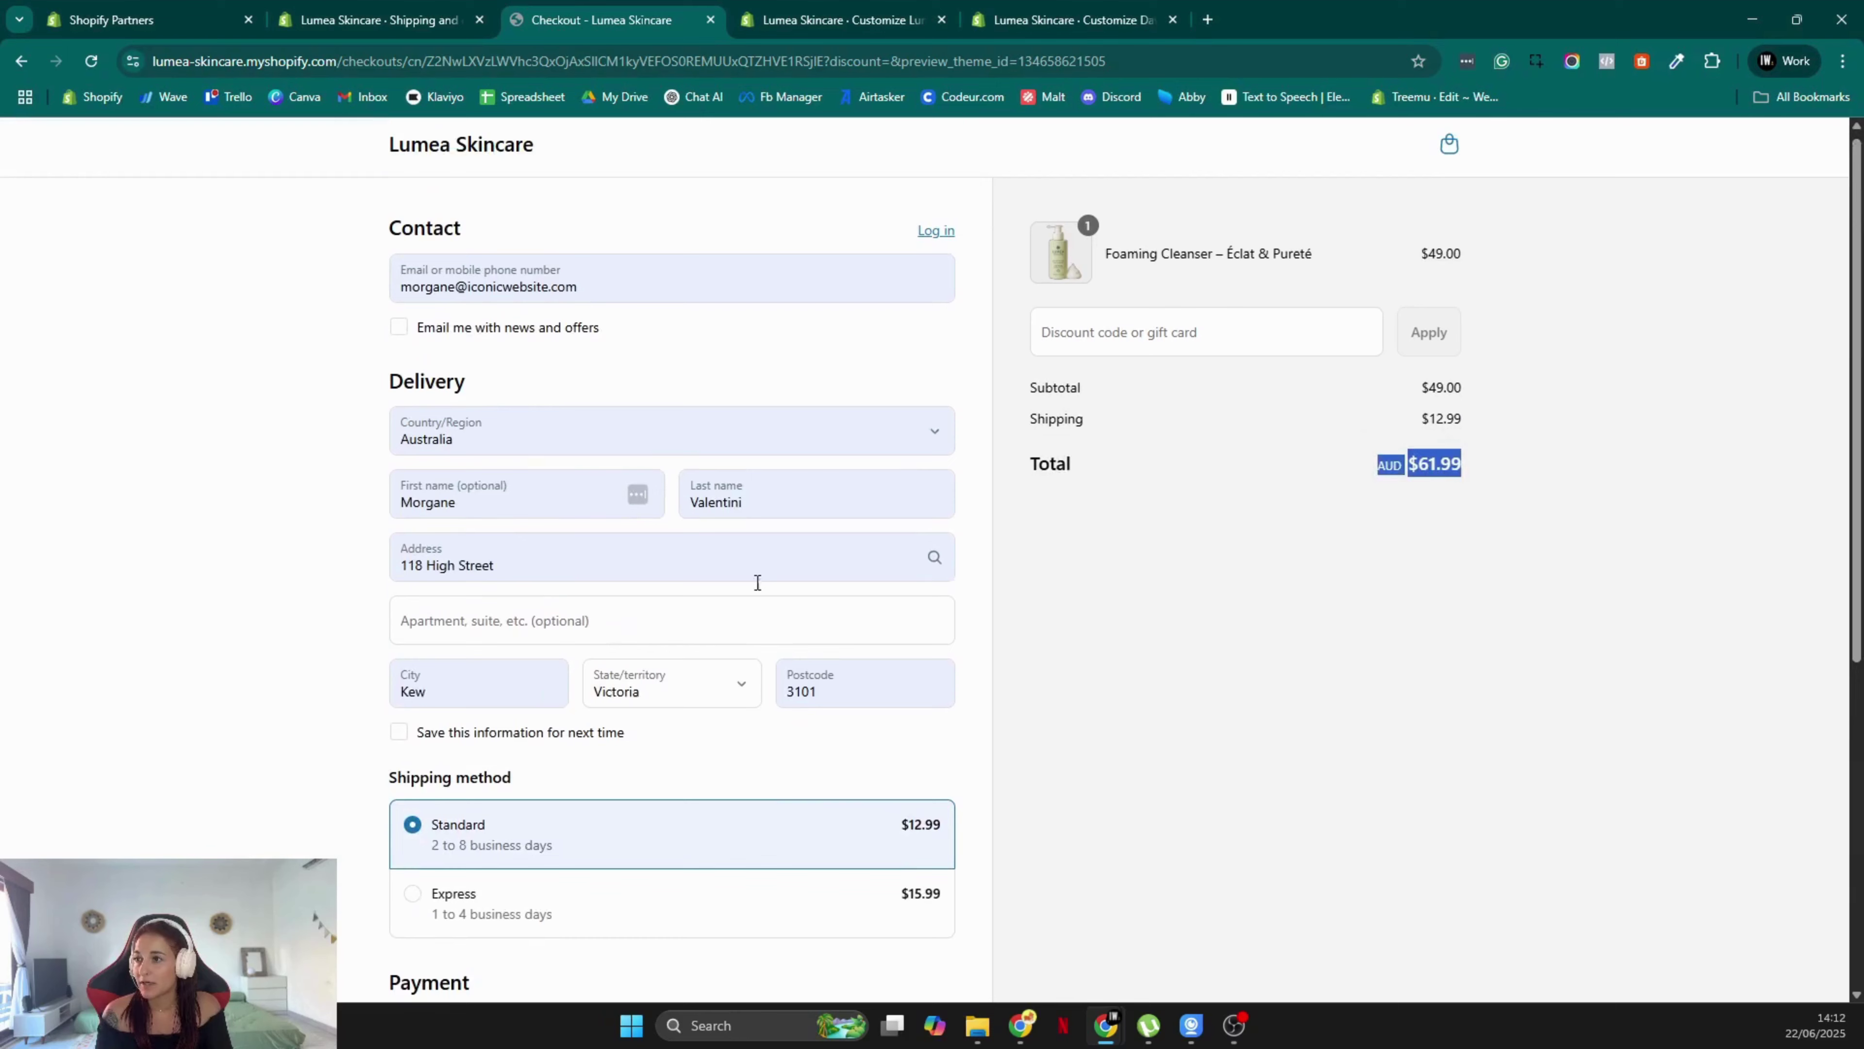
Clear the first name, street address, city and postcode from the checkout's delivery details
click(516, 495)
key(ctrl+a)
key(BackSpace)
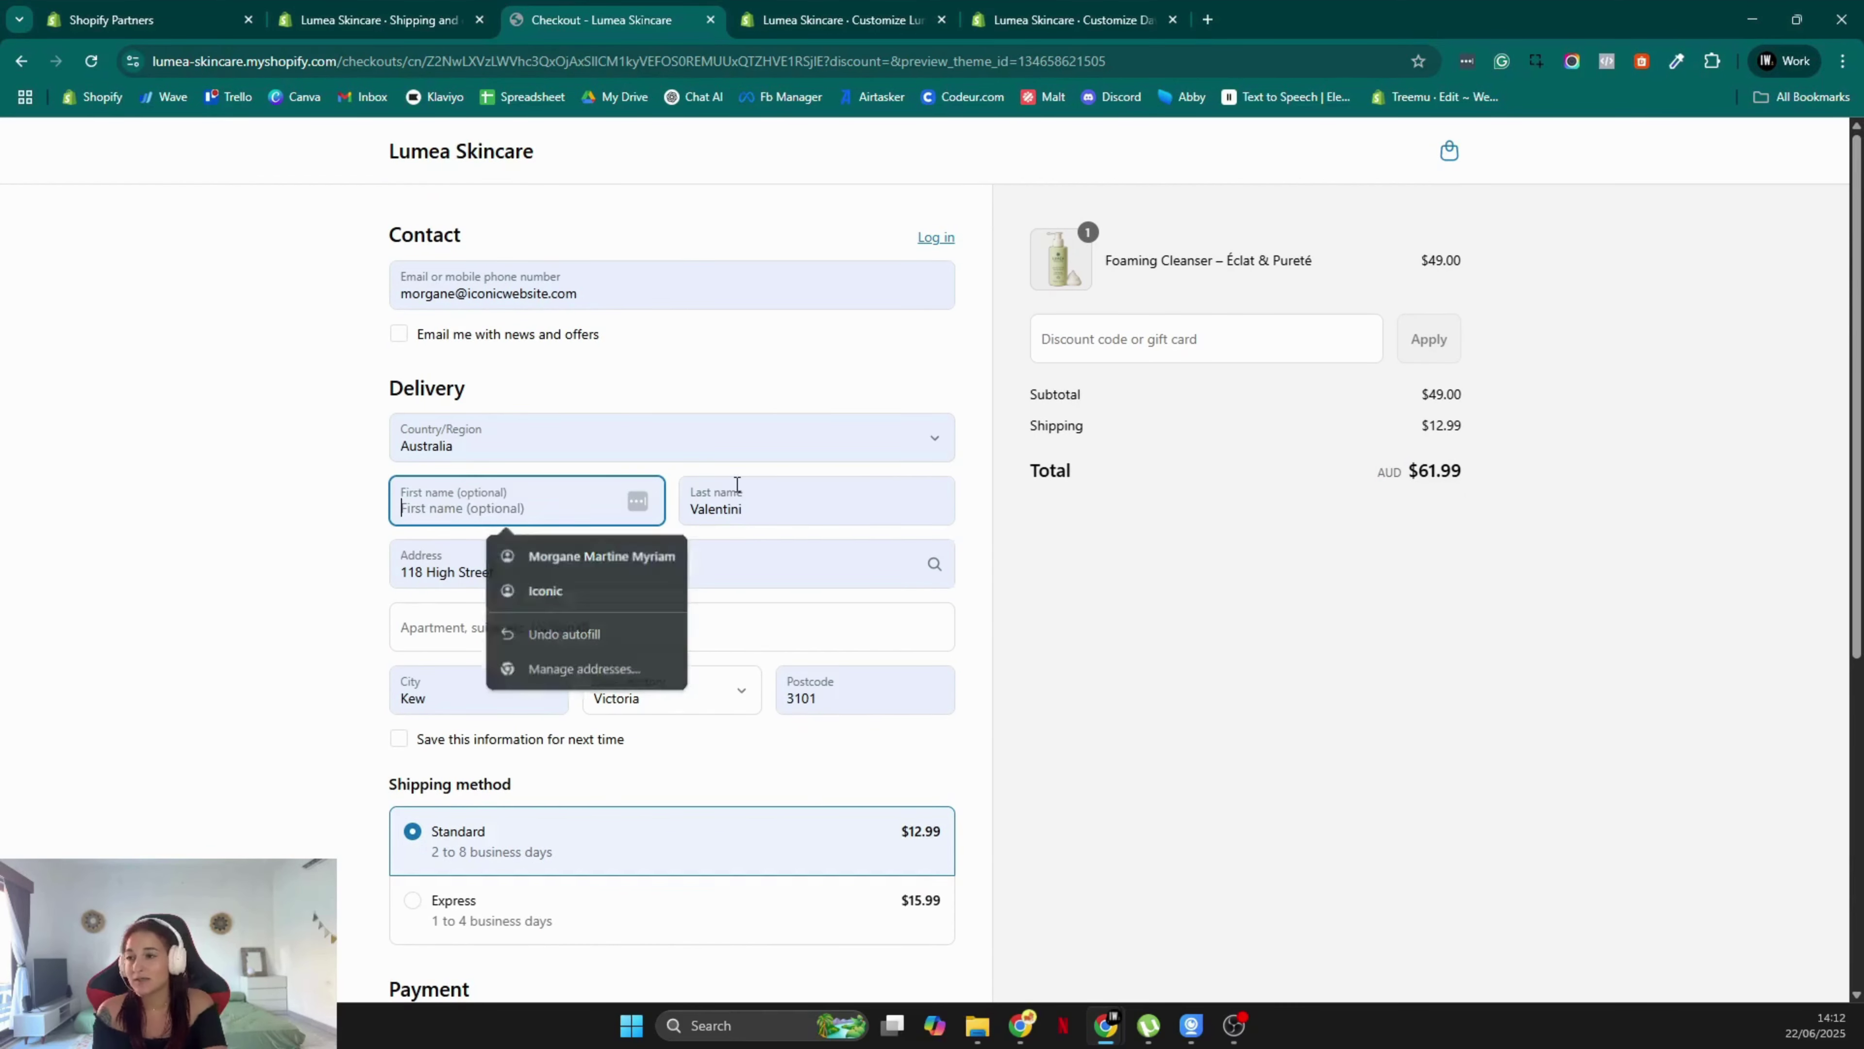
click(569, 576)
key(ctrl+a)
key(BackSpace)
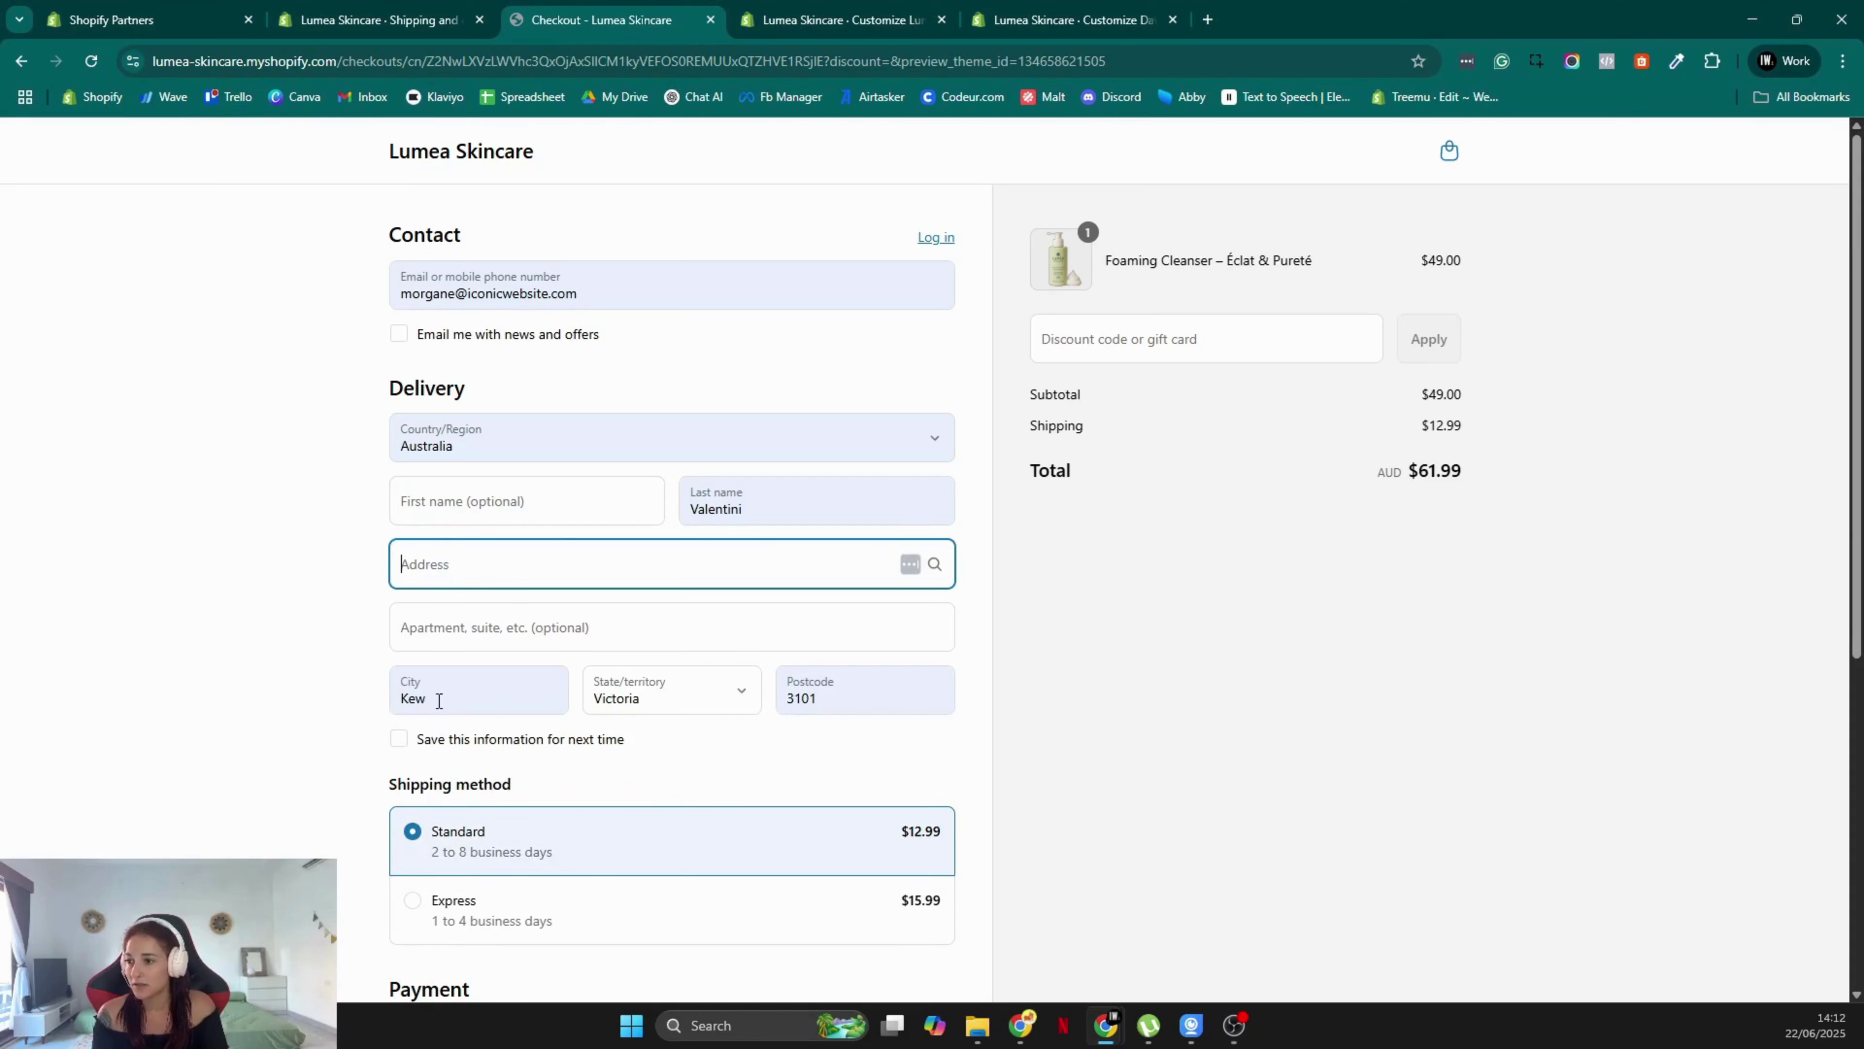
drag(439, 701, 395, 695)
key(BackSpace)
drag(842, 714, 771, 717)
key(BackSpace)
click(690, 727)
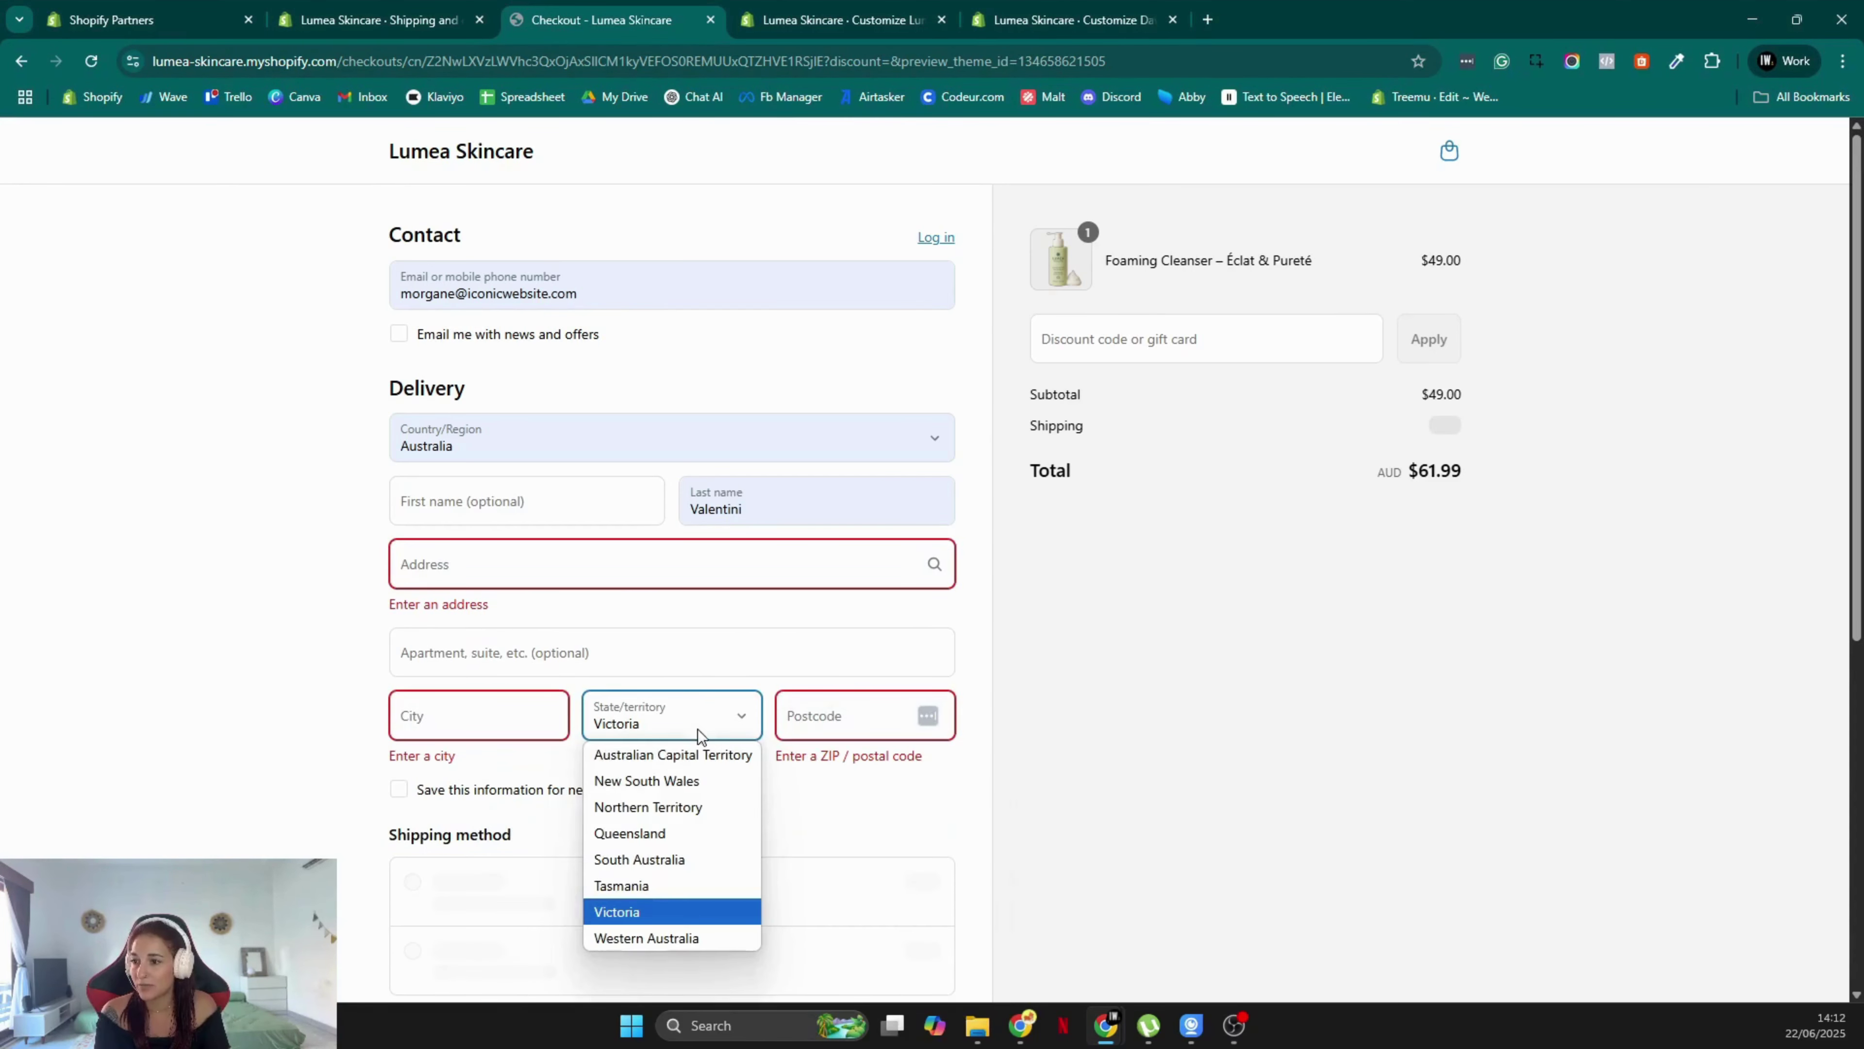
click(833, 654)
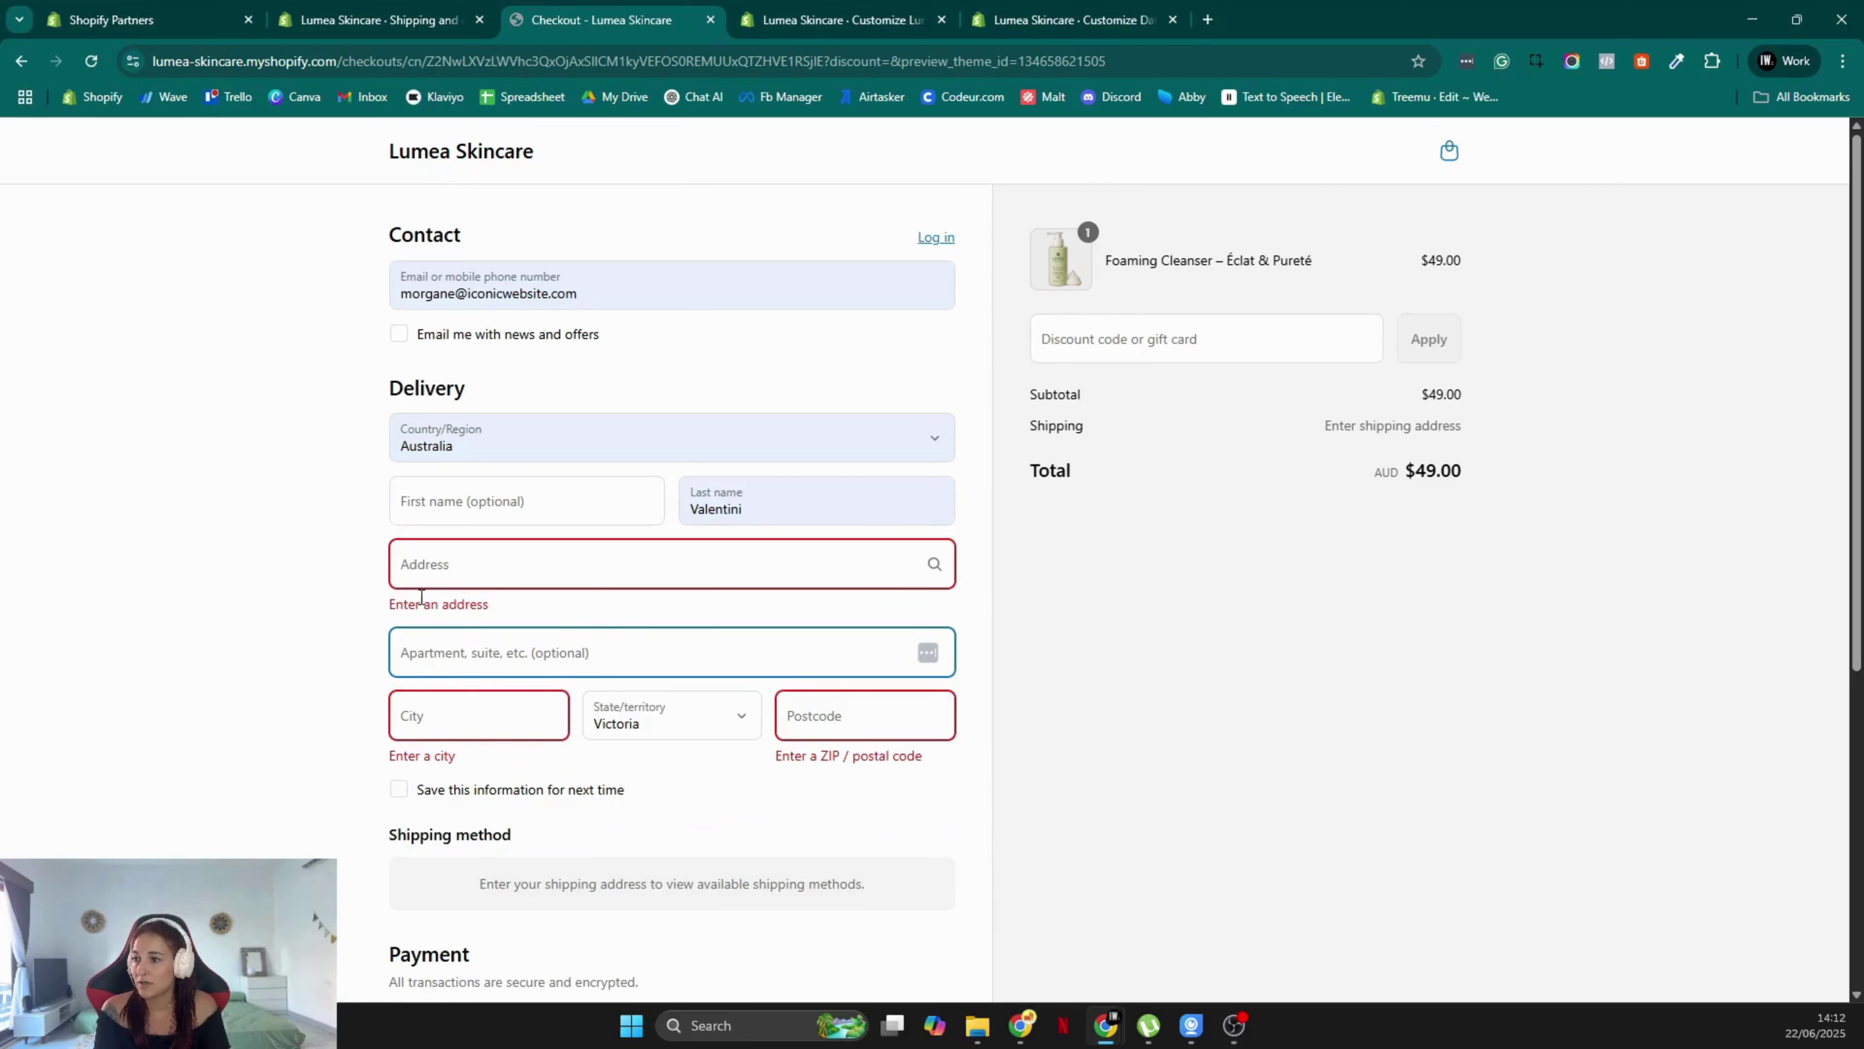
Change the delivery country to France, fill in a saved French address and check the shipping method offered
click(574, 451)
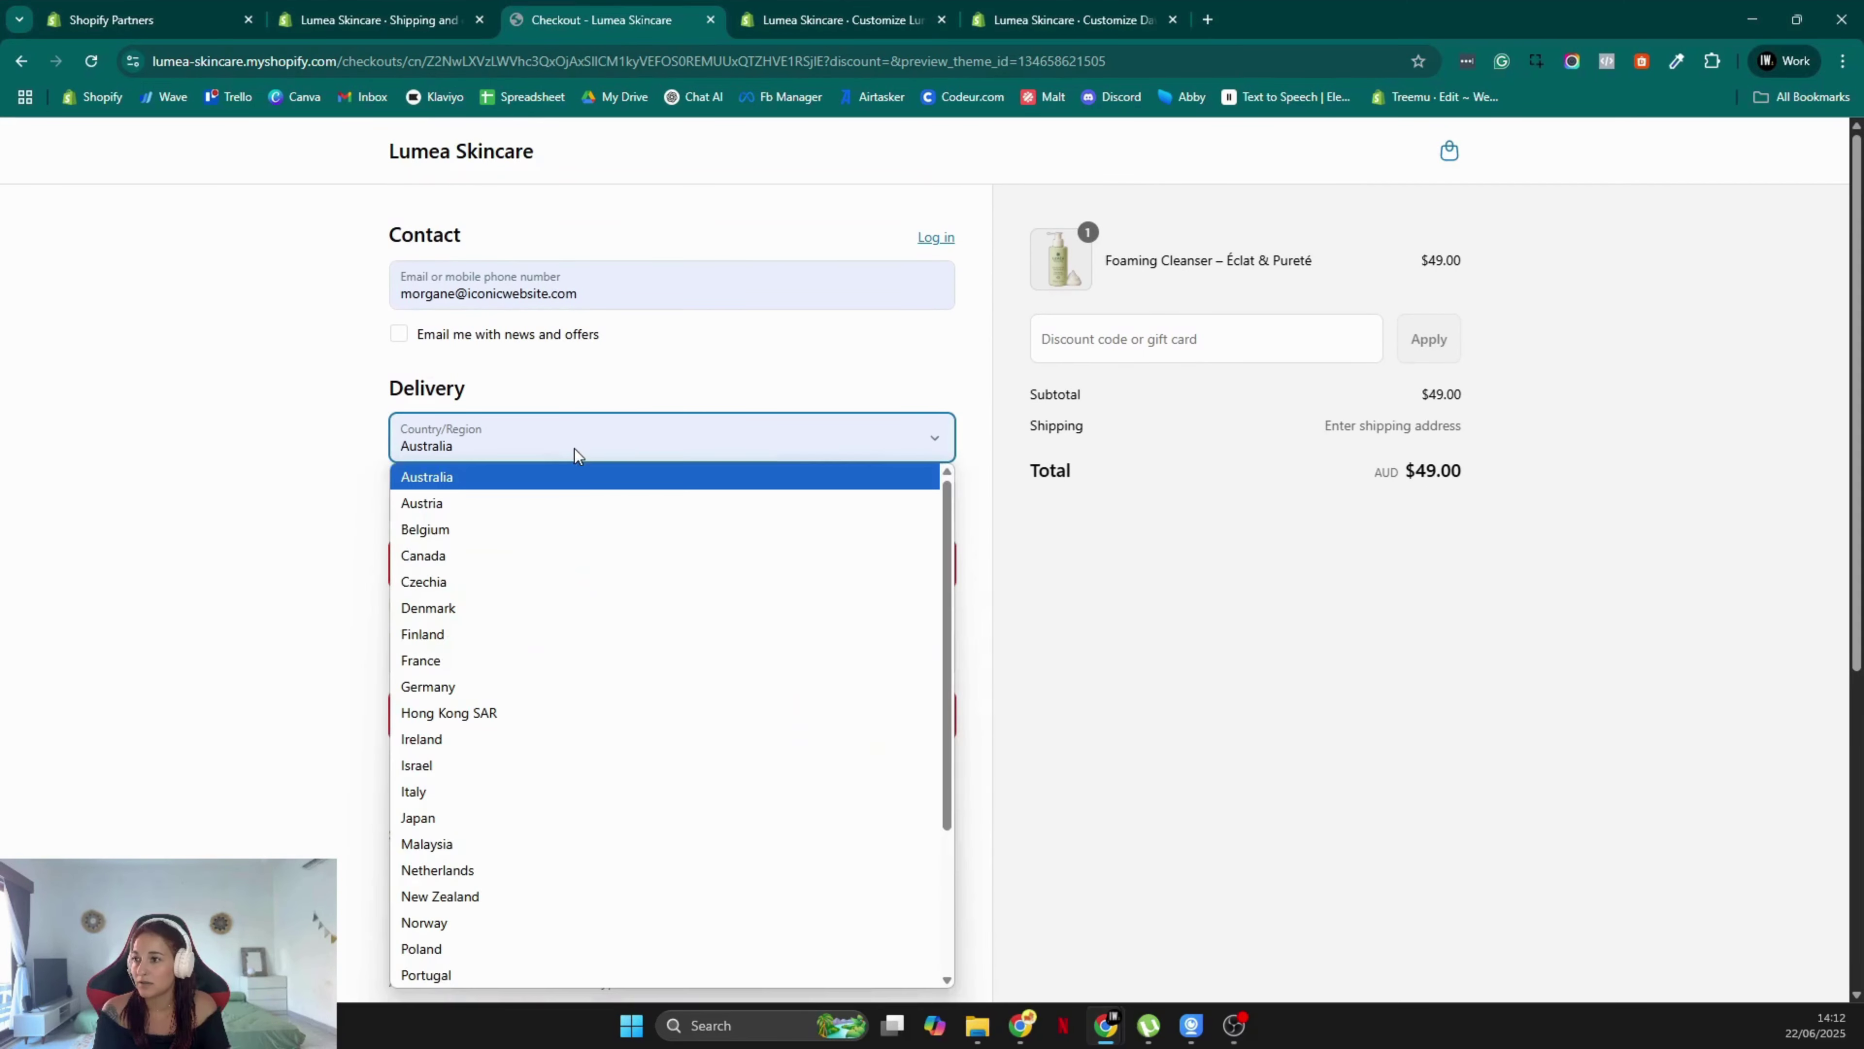
key(f)
click(524, 665)
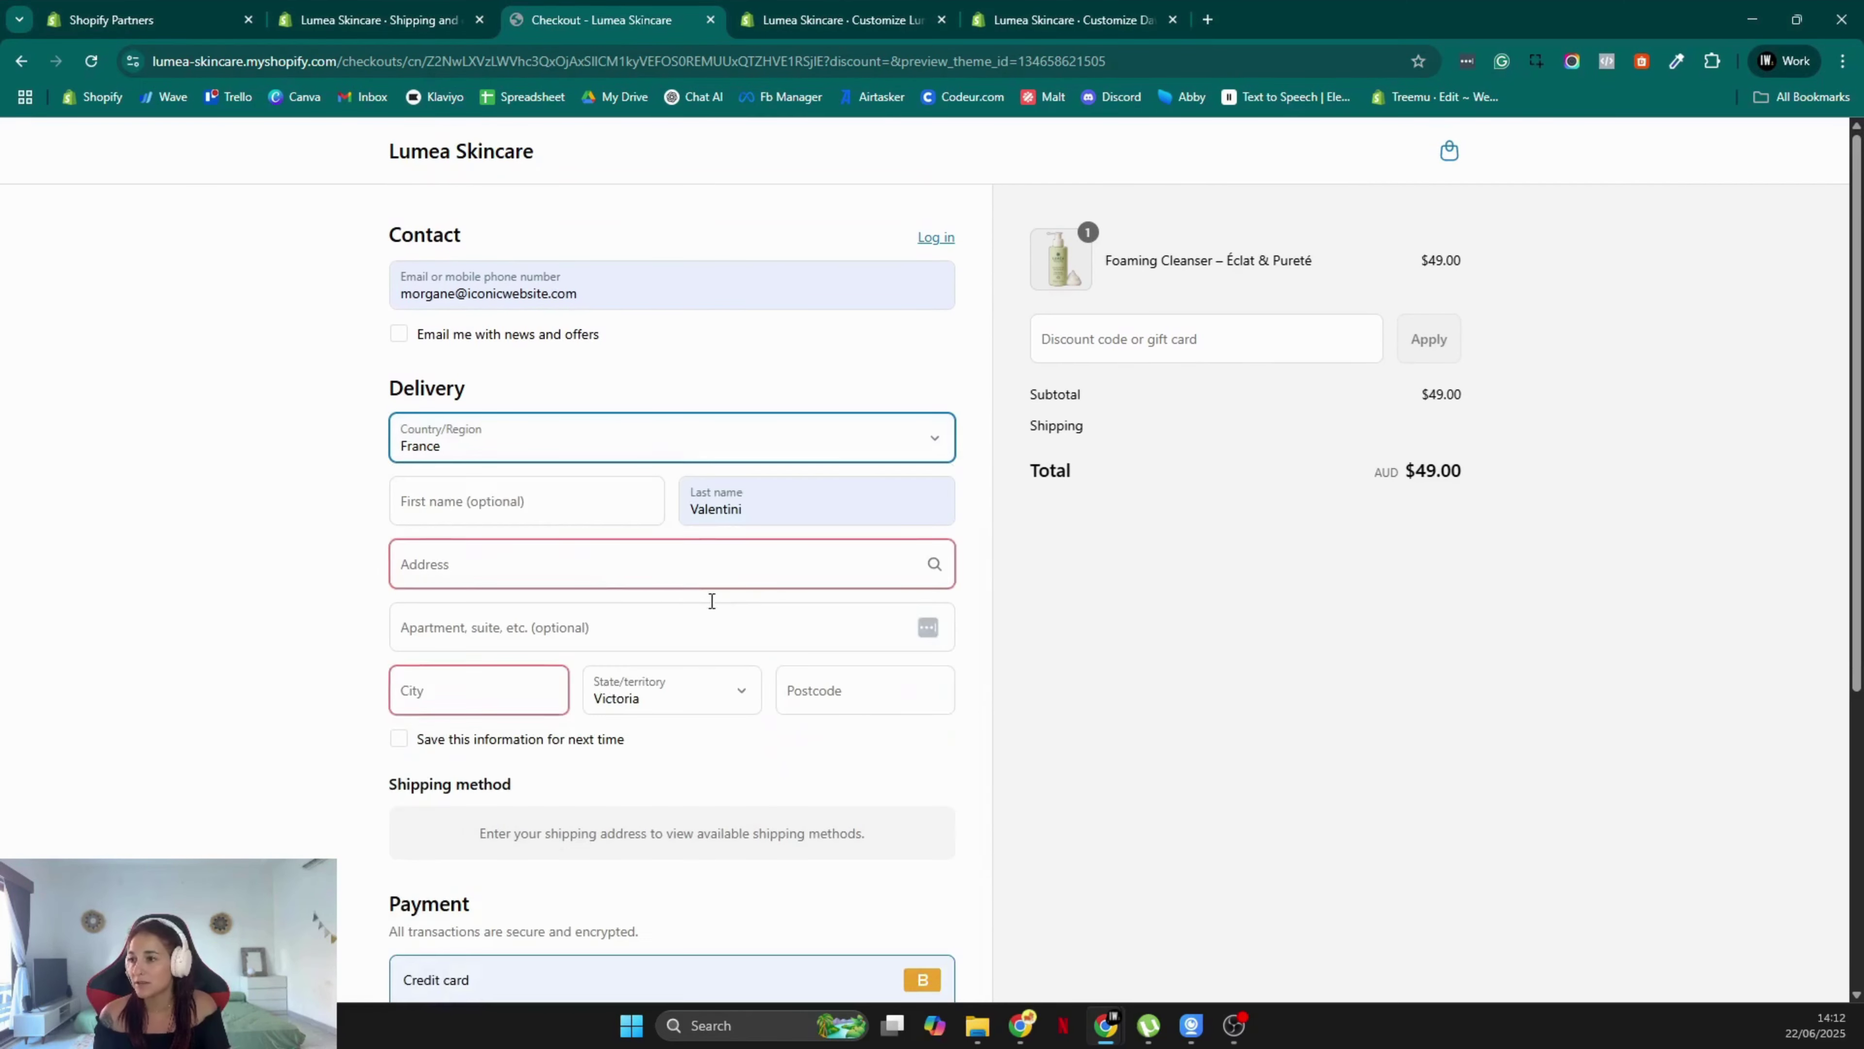
click(543, 511)
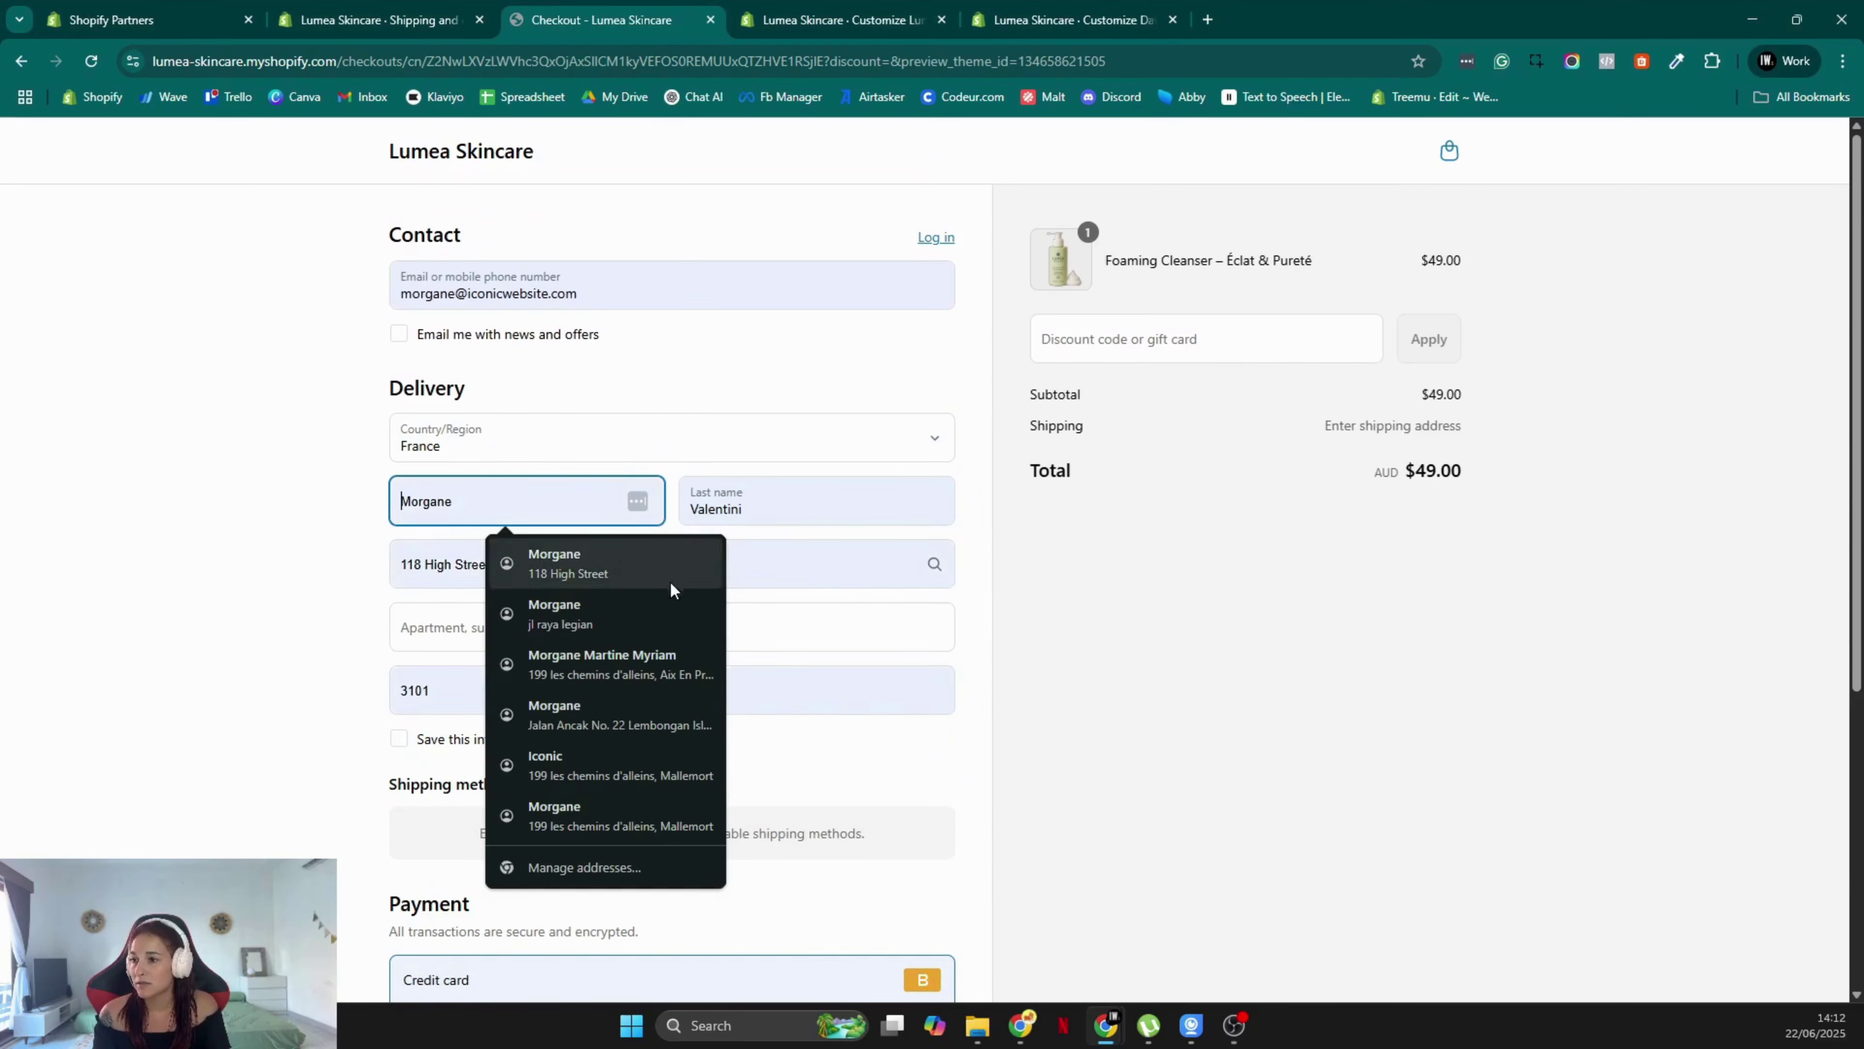
click(658, 665)
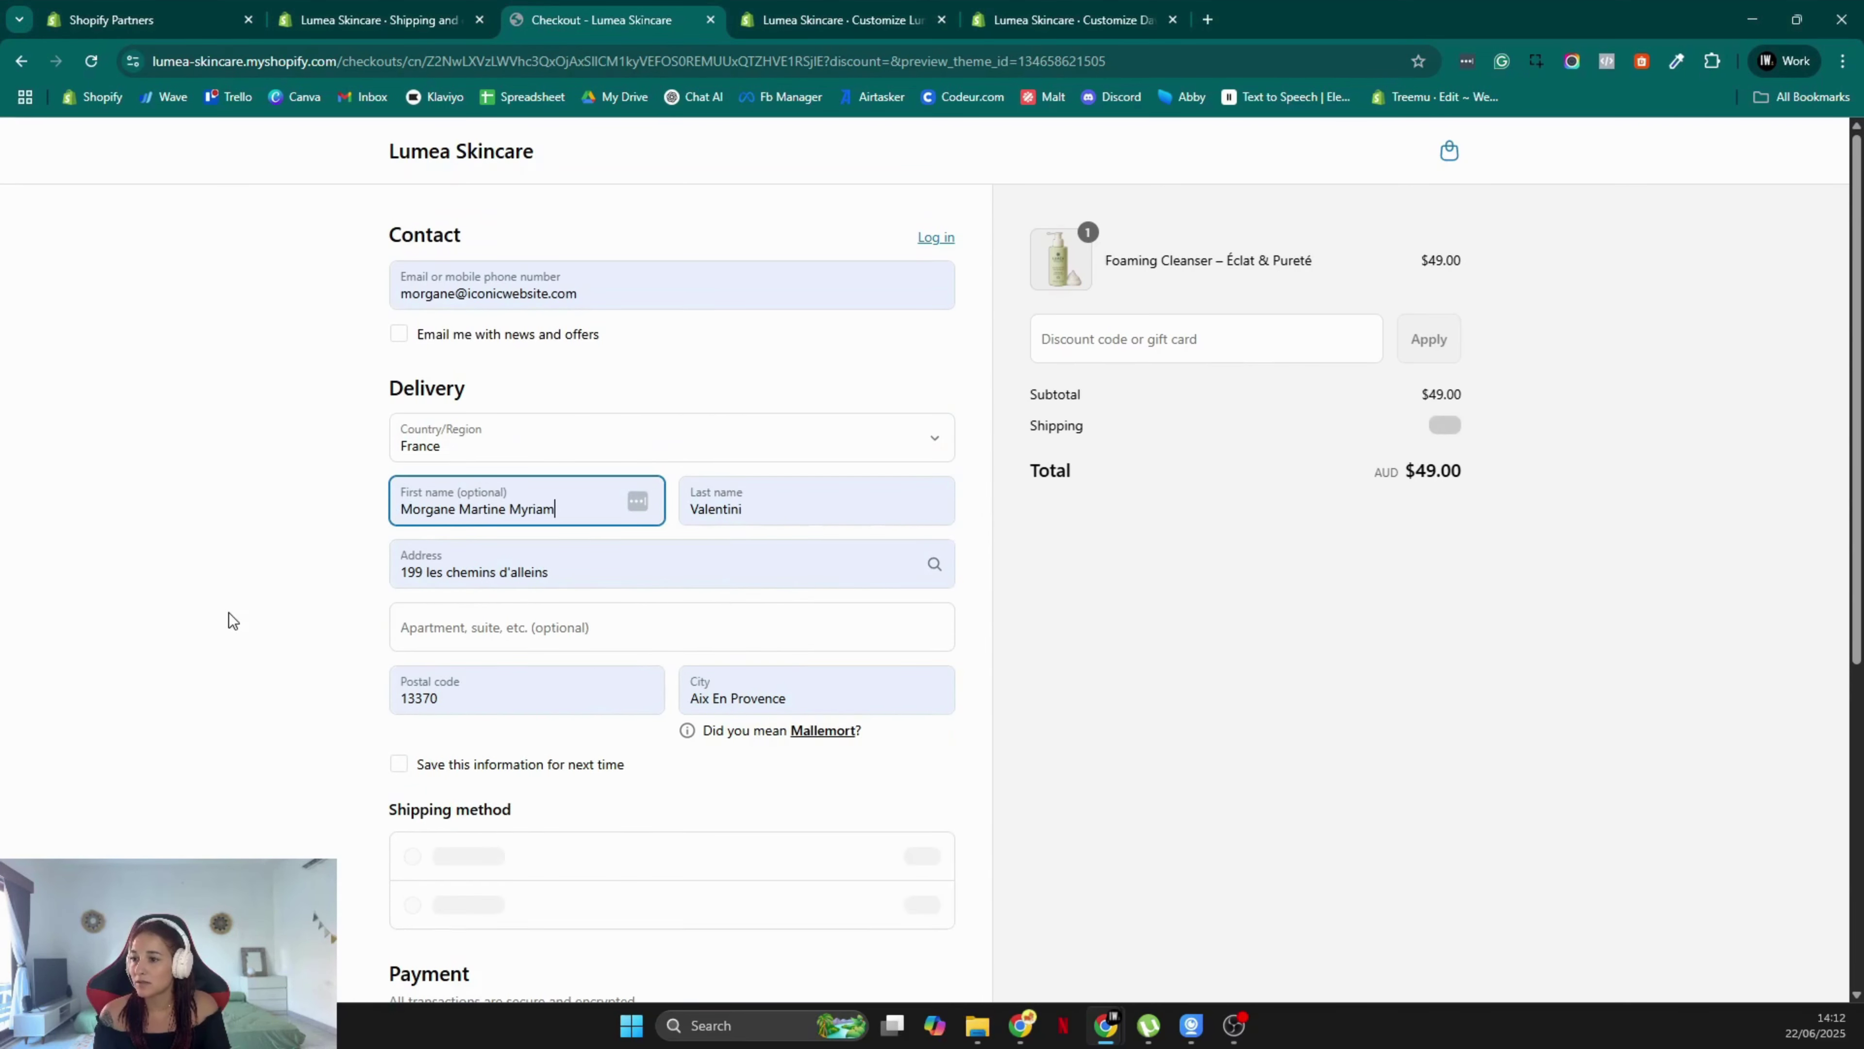
scroll(737, 665, down, 3)
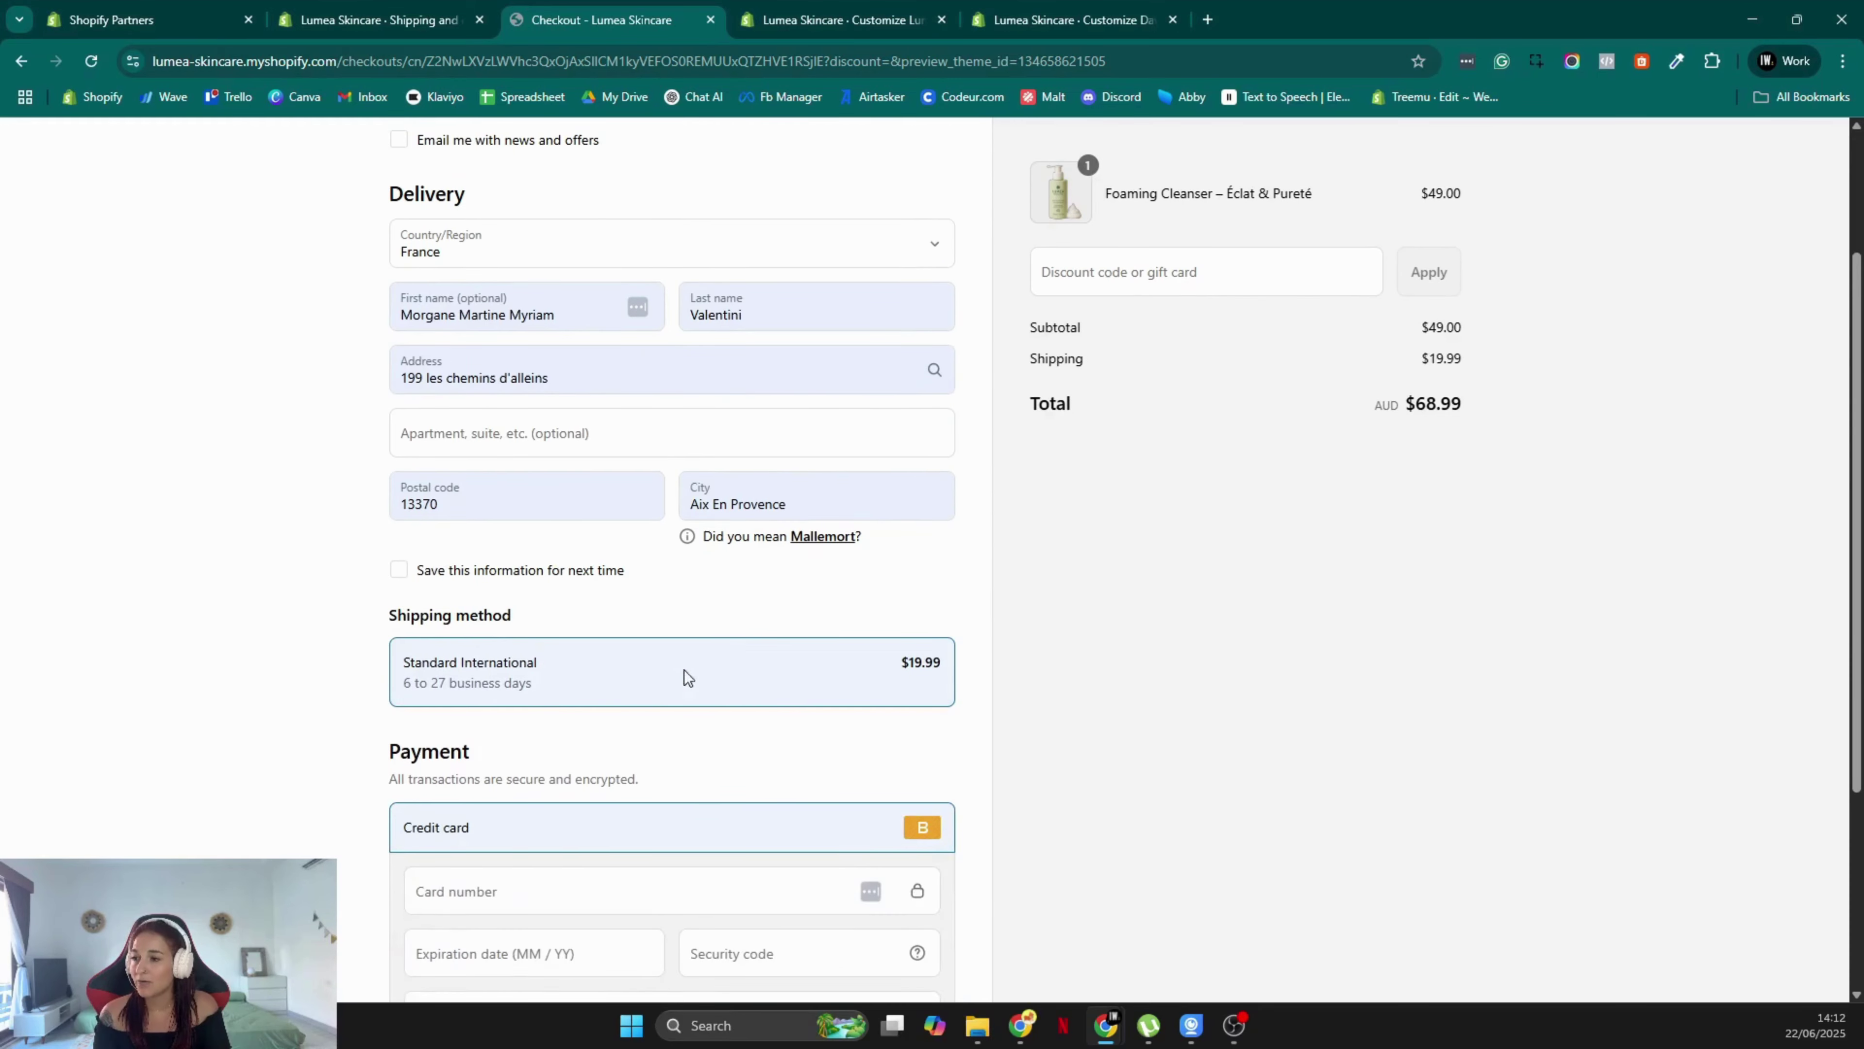